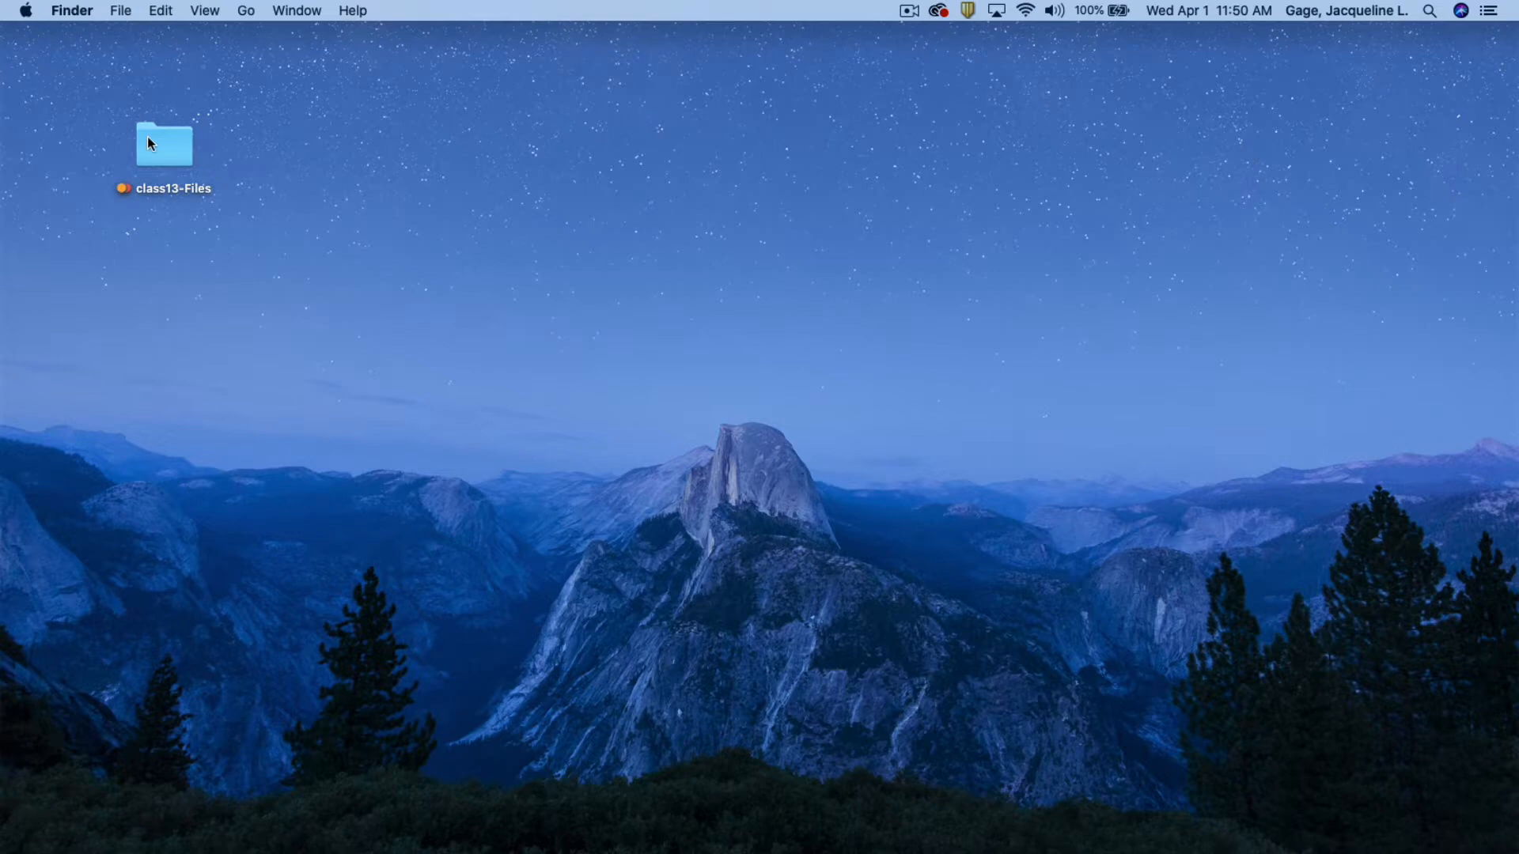
- Preview the dog and Rover logo images in the web ad folder inside class13-Files
double_click(148, 137)
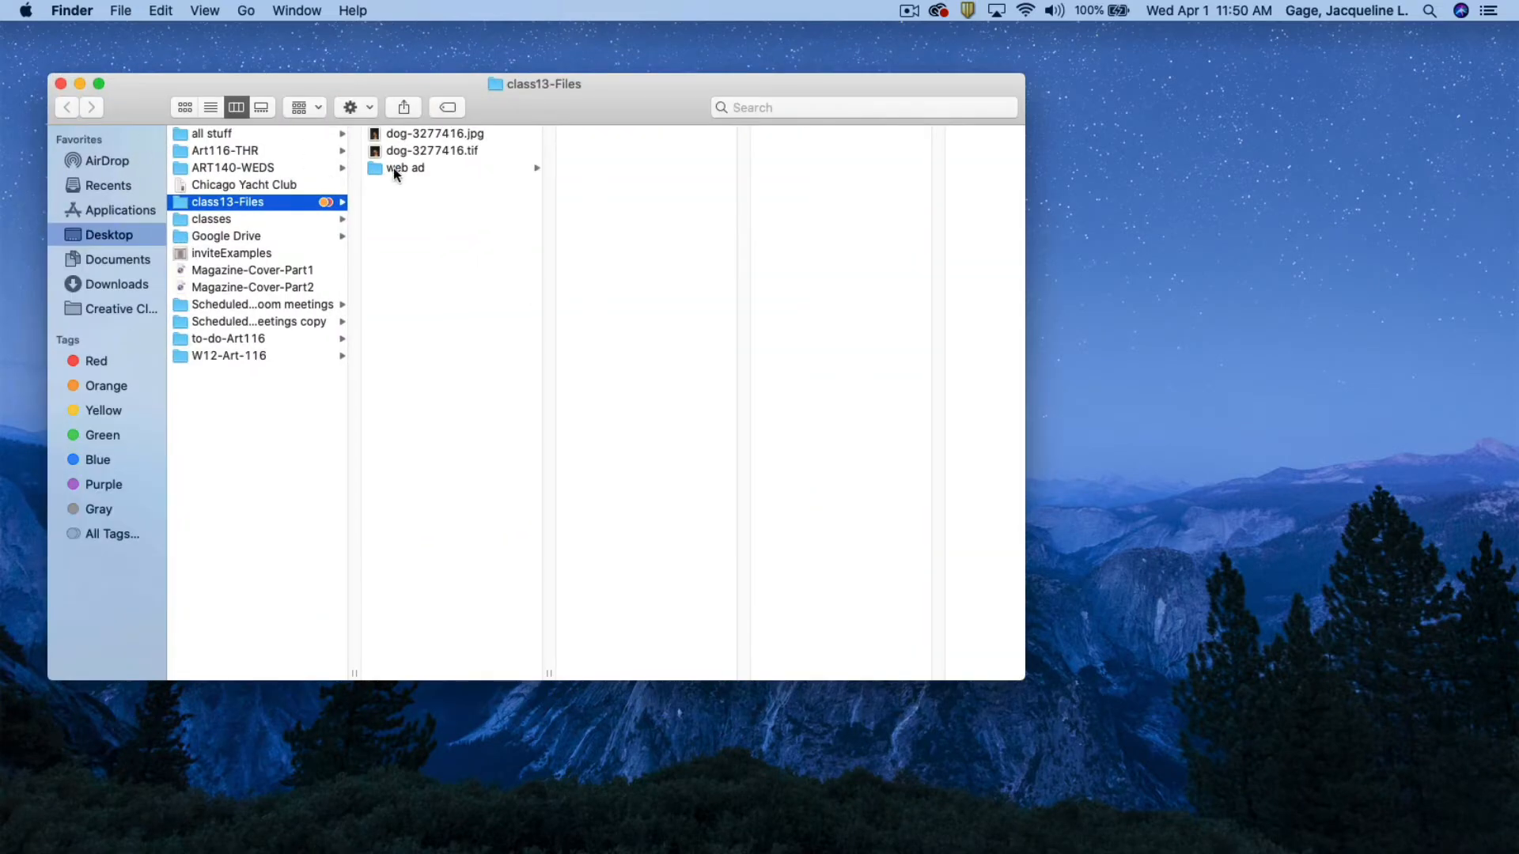
left_click(392, 170)
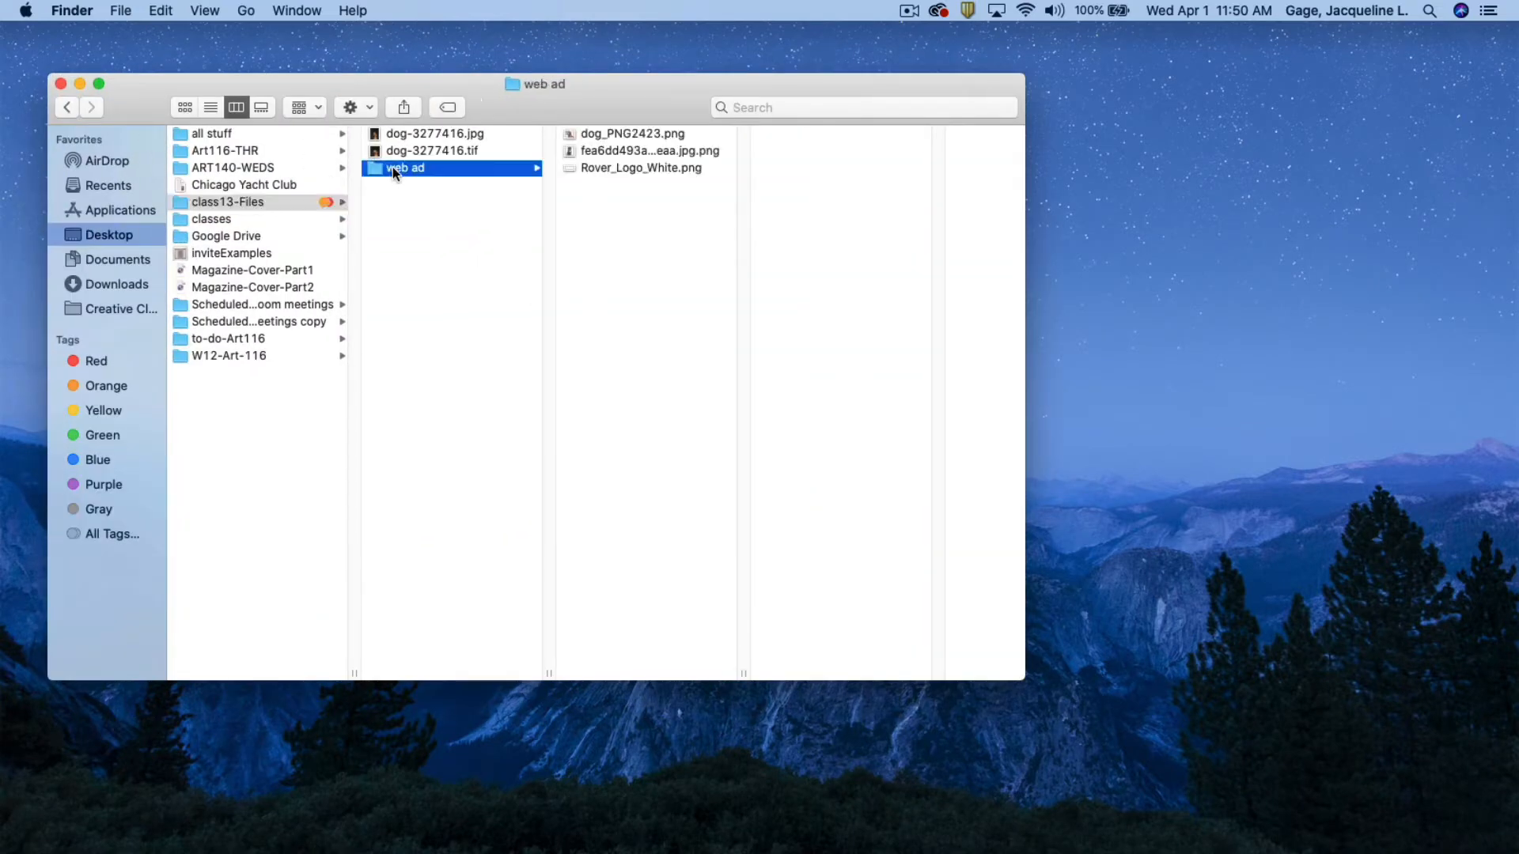
left_click(621, 138)
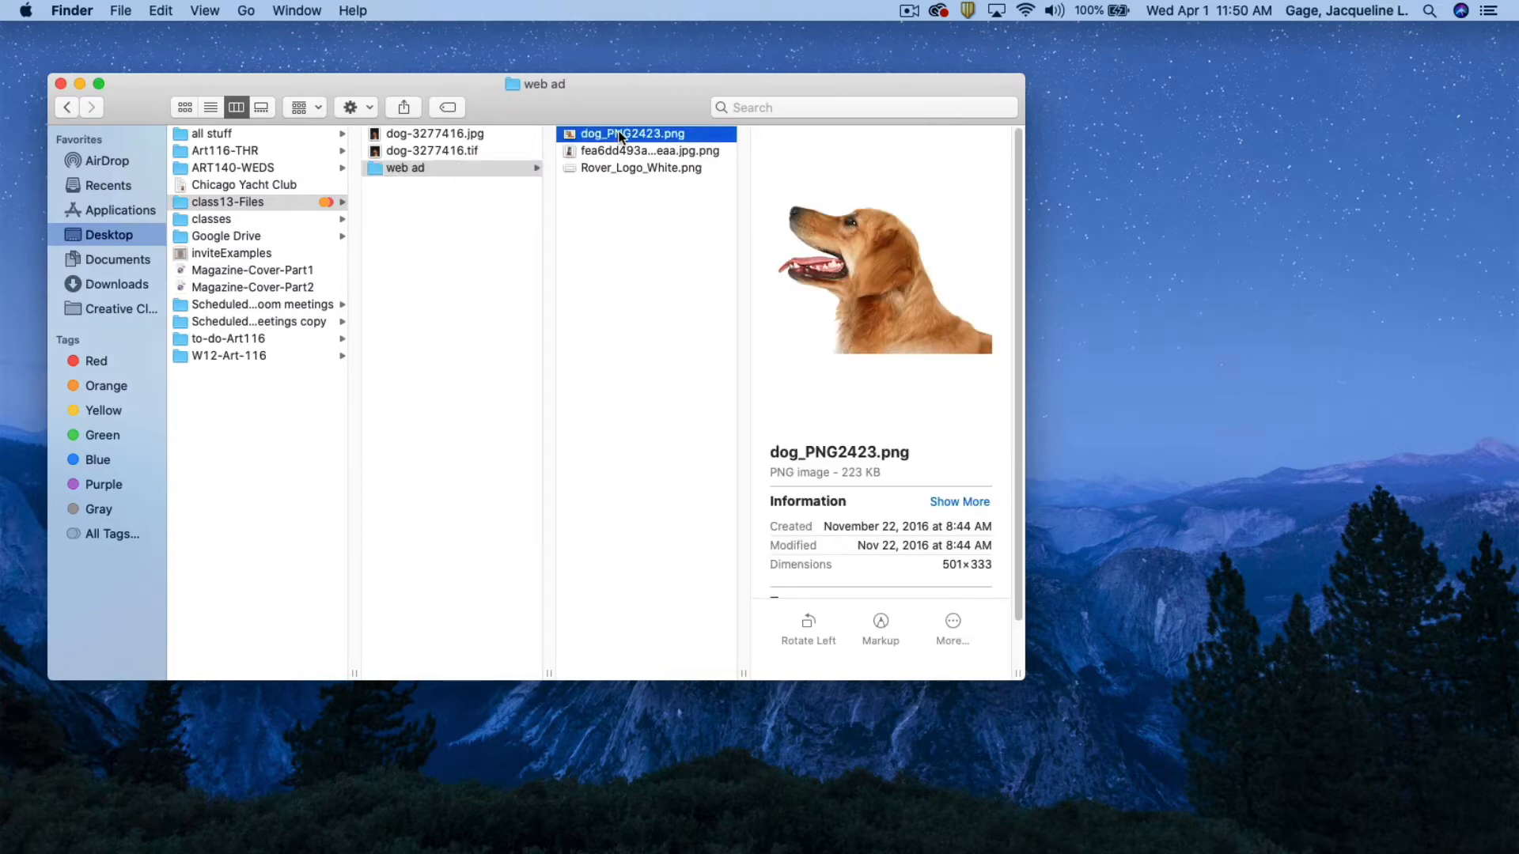
key("Down")
key("Down")
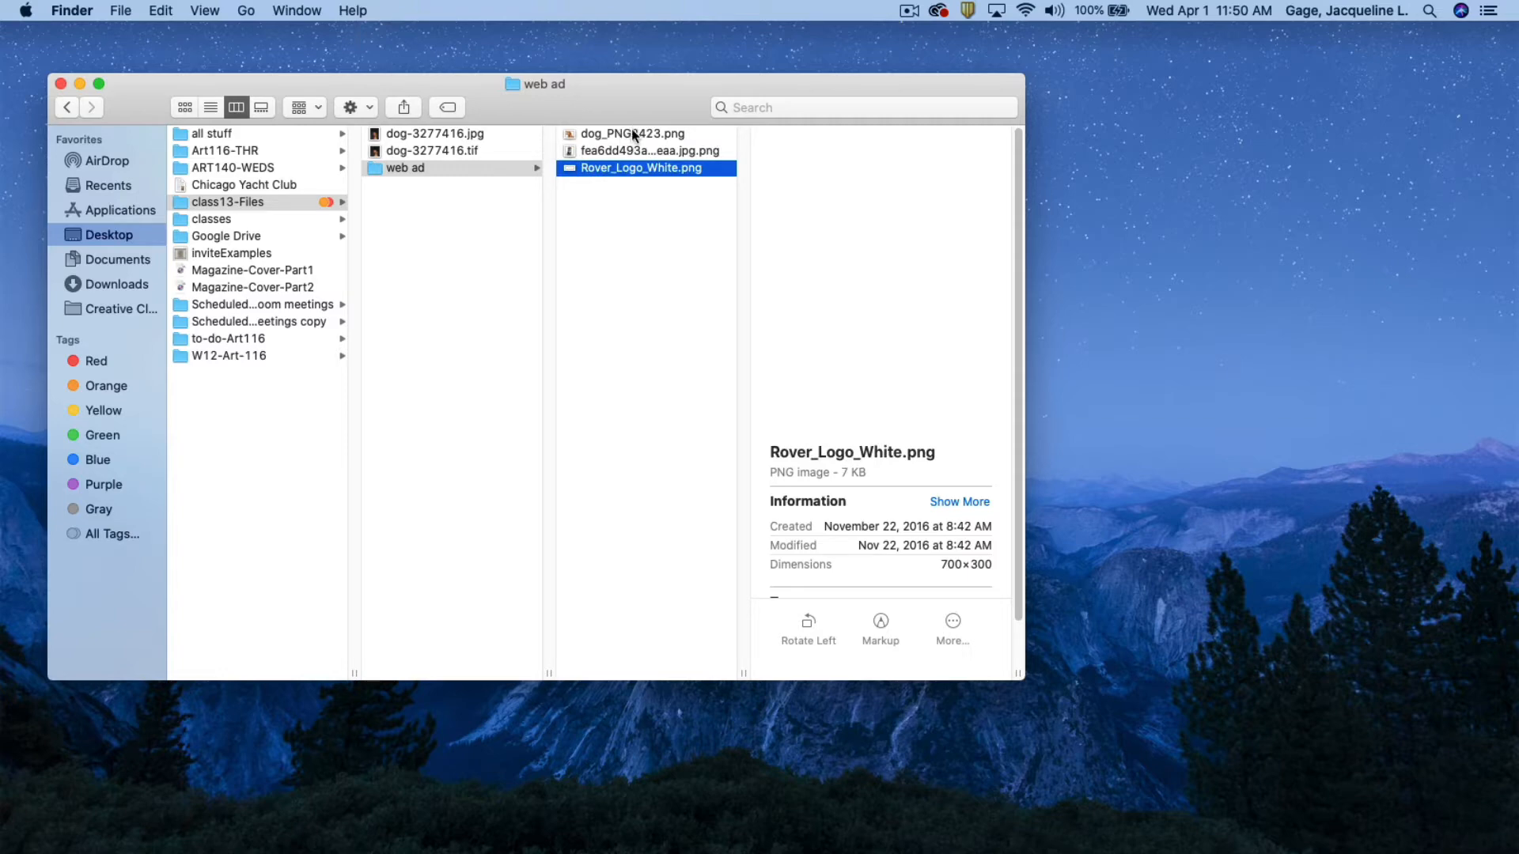
left_click(633, 136)
left_click(629, 165)
left_click(61, 84)
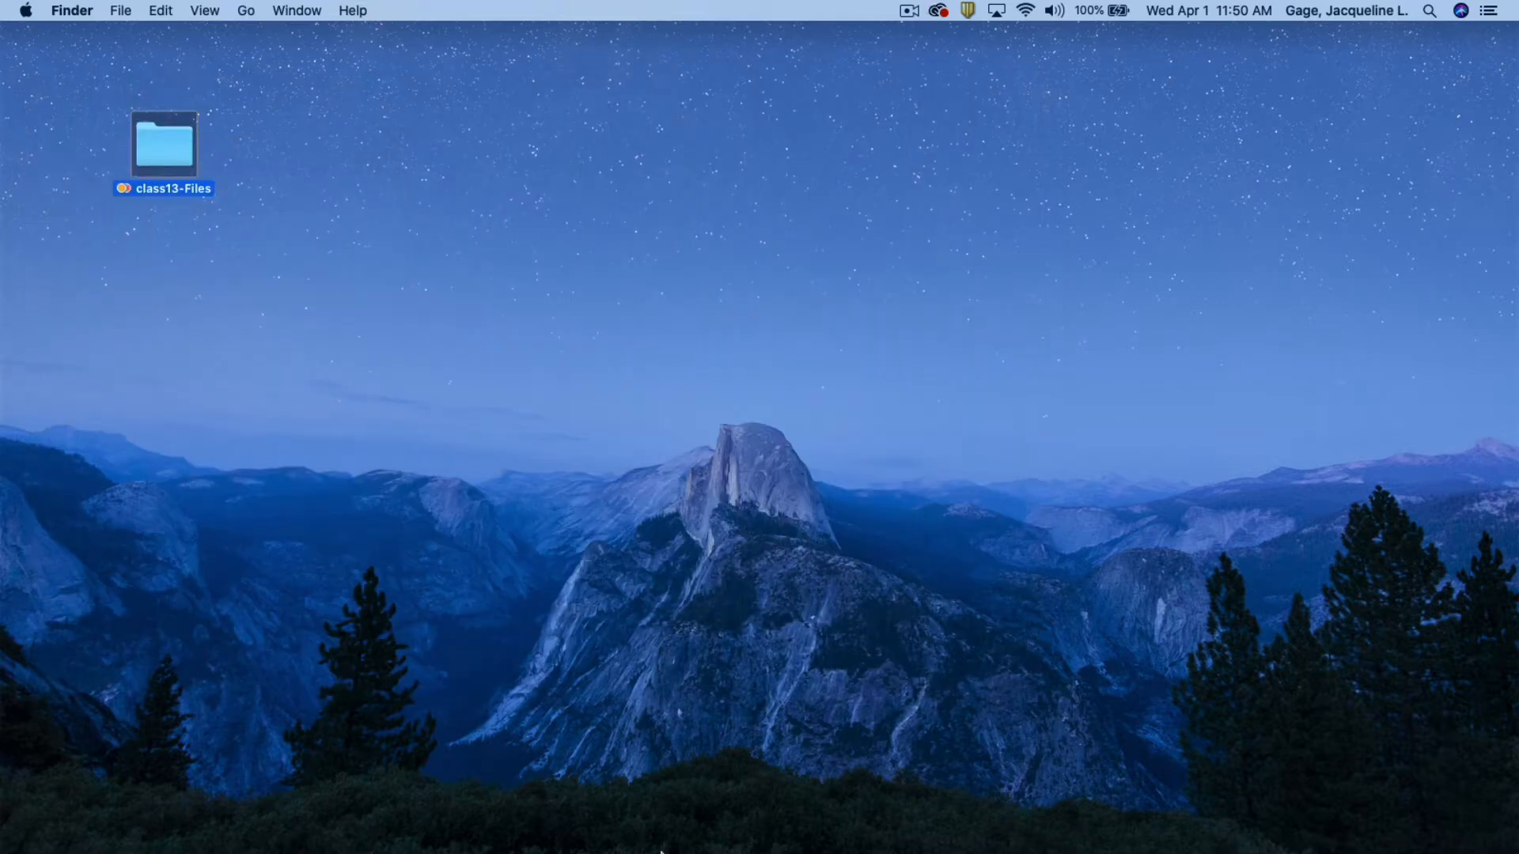
- Switch to Photoshop and create a web document 600 pixels wide and 400 pixels high with transparent background contents
left_click(807, 830)
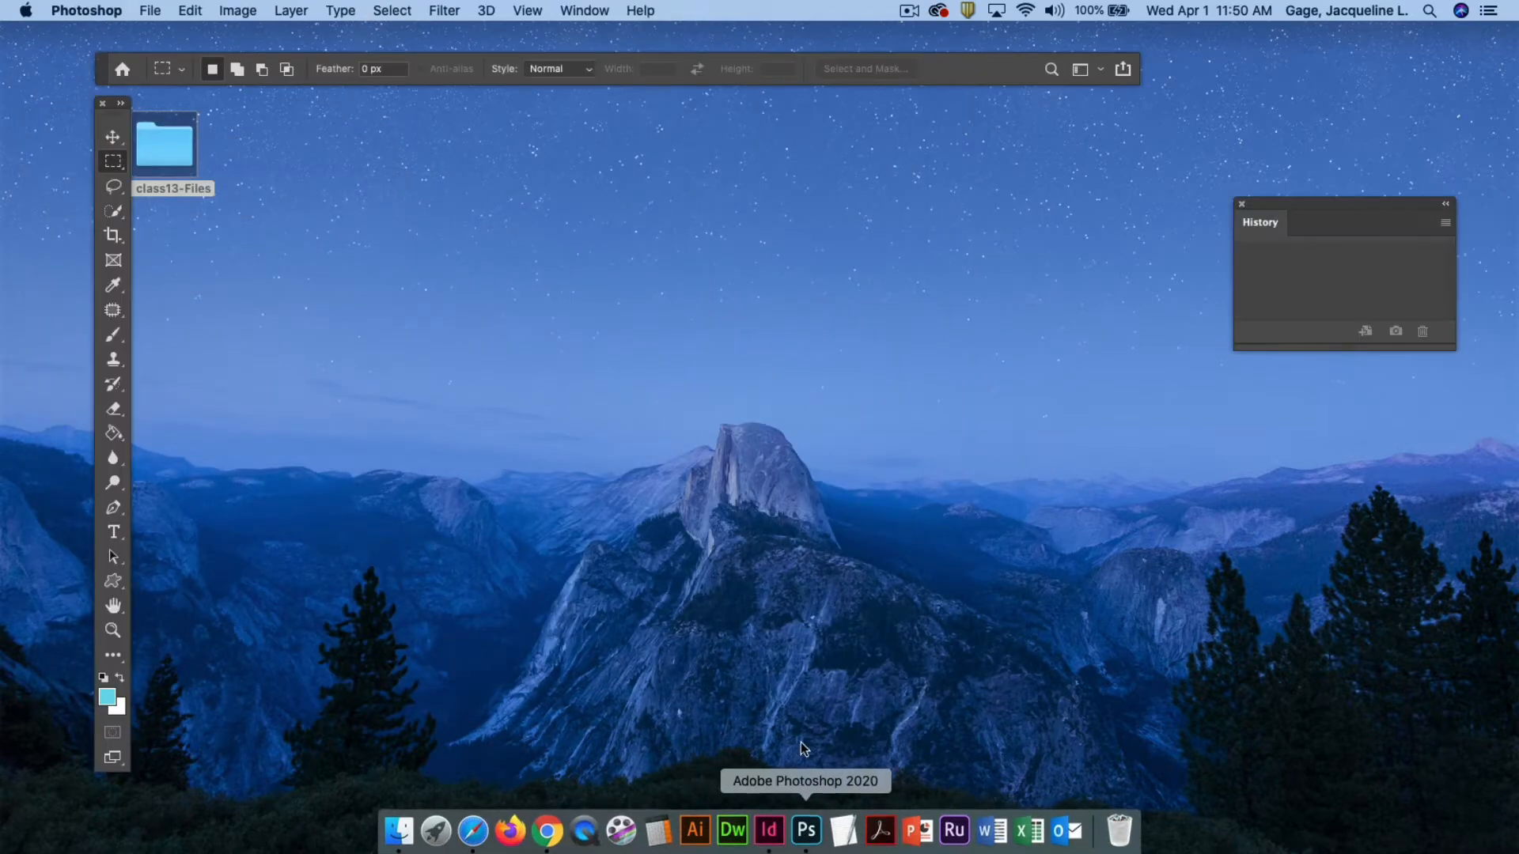
left_click(156, 11)
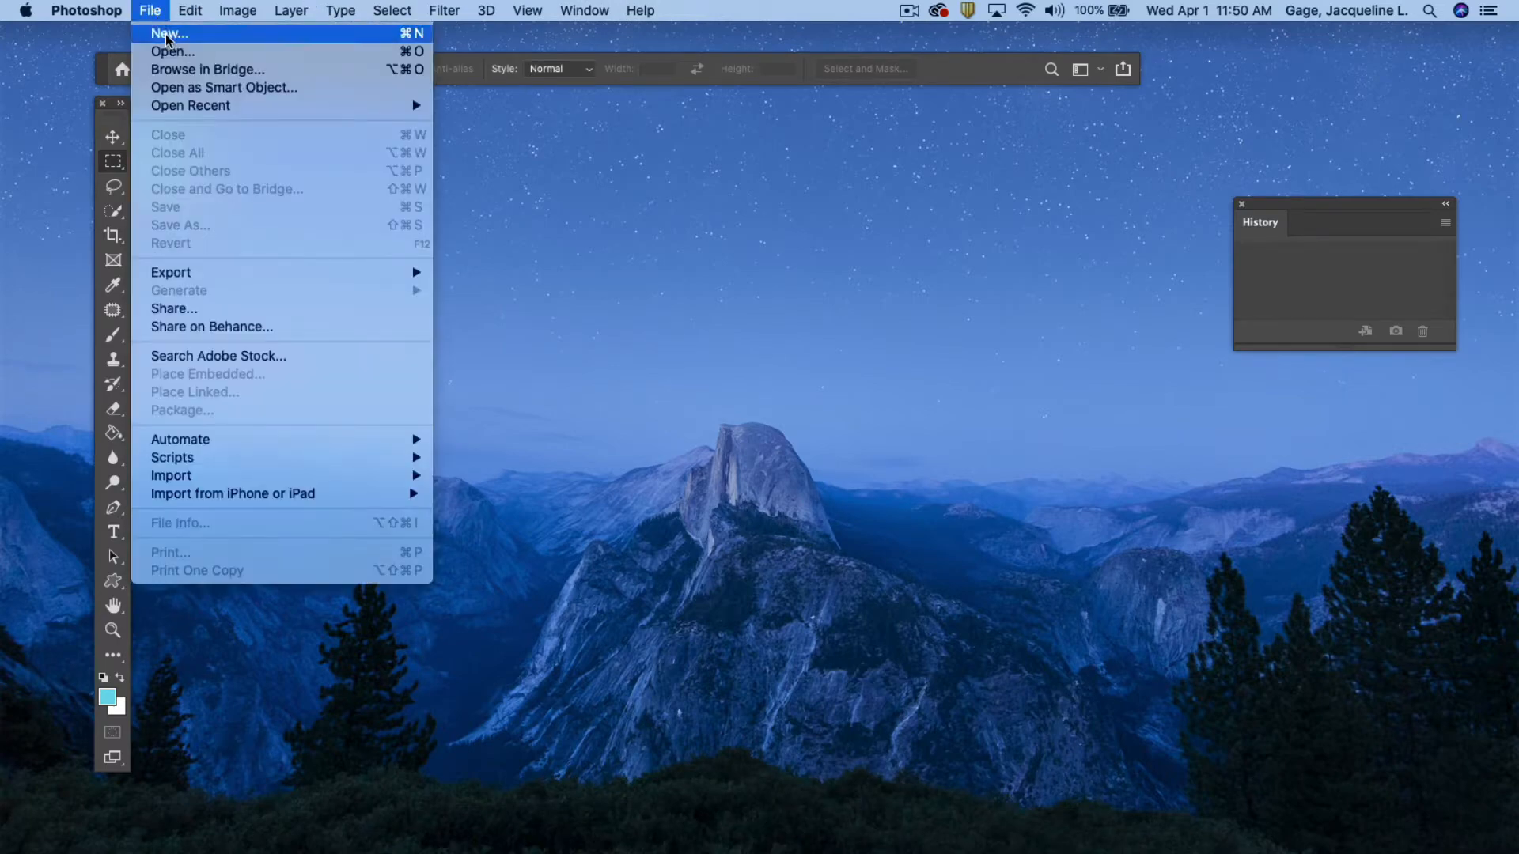
left_click(167, 36)
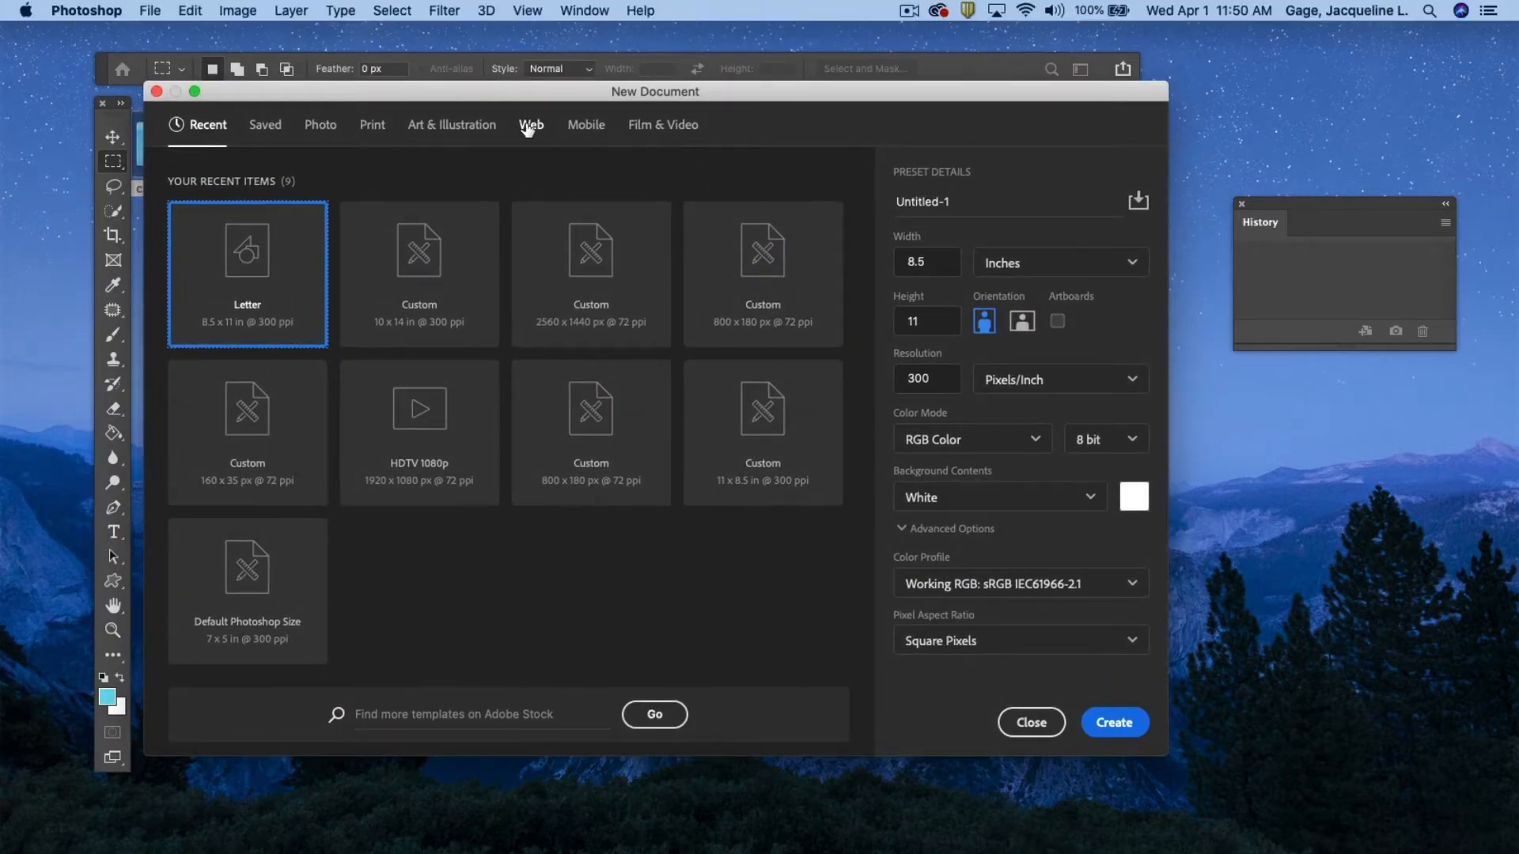
left_click(528, 129)
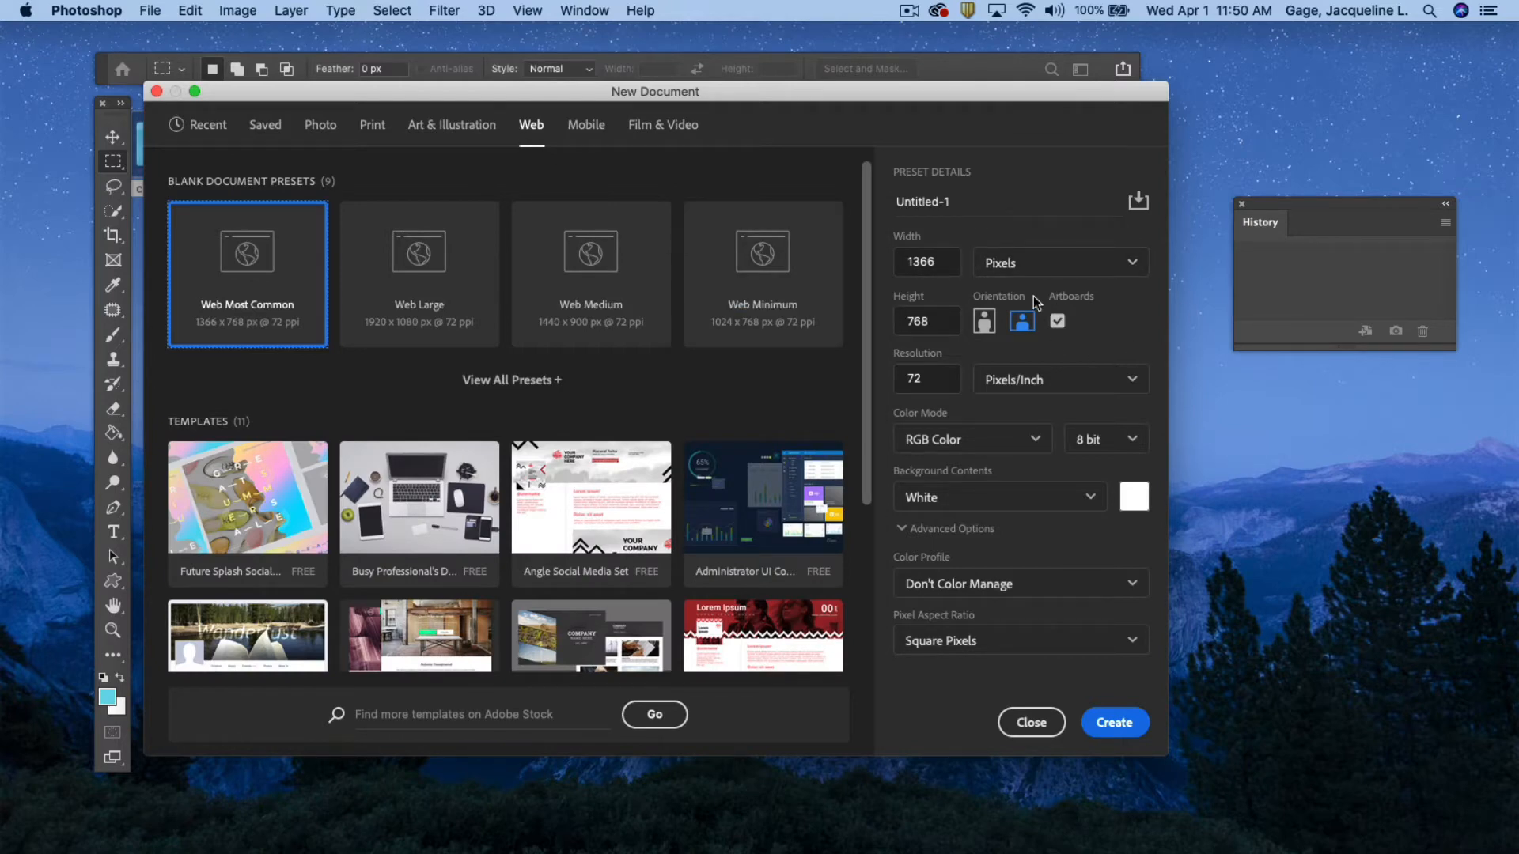
double_click(946, 260)
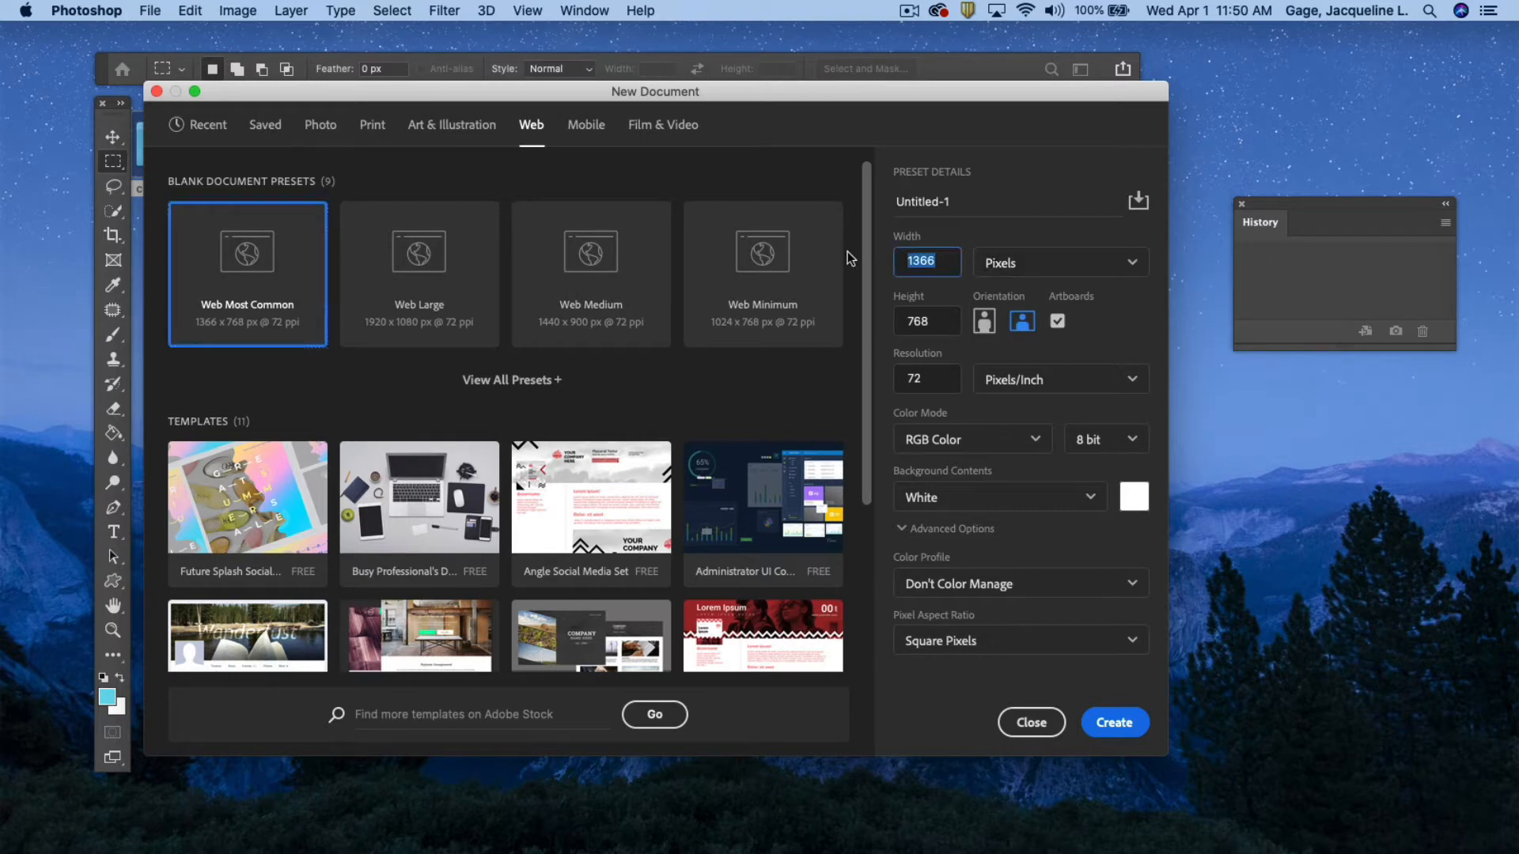
type("600")
double_click(926, 321)
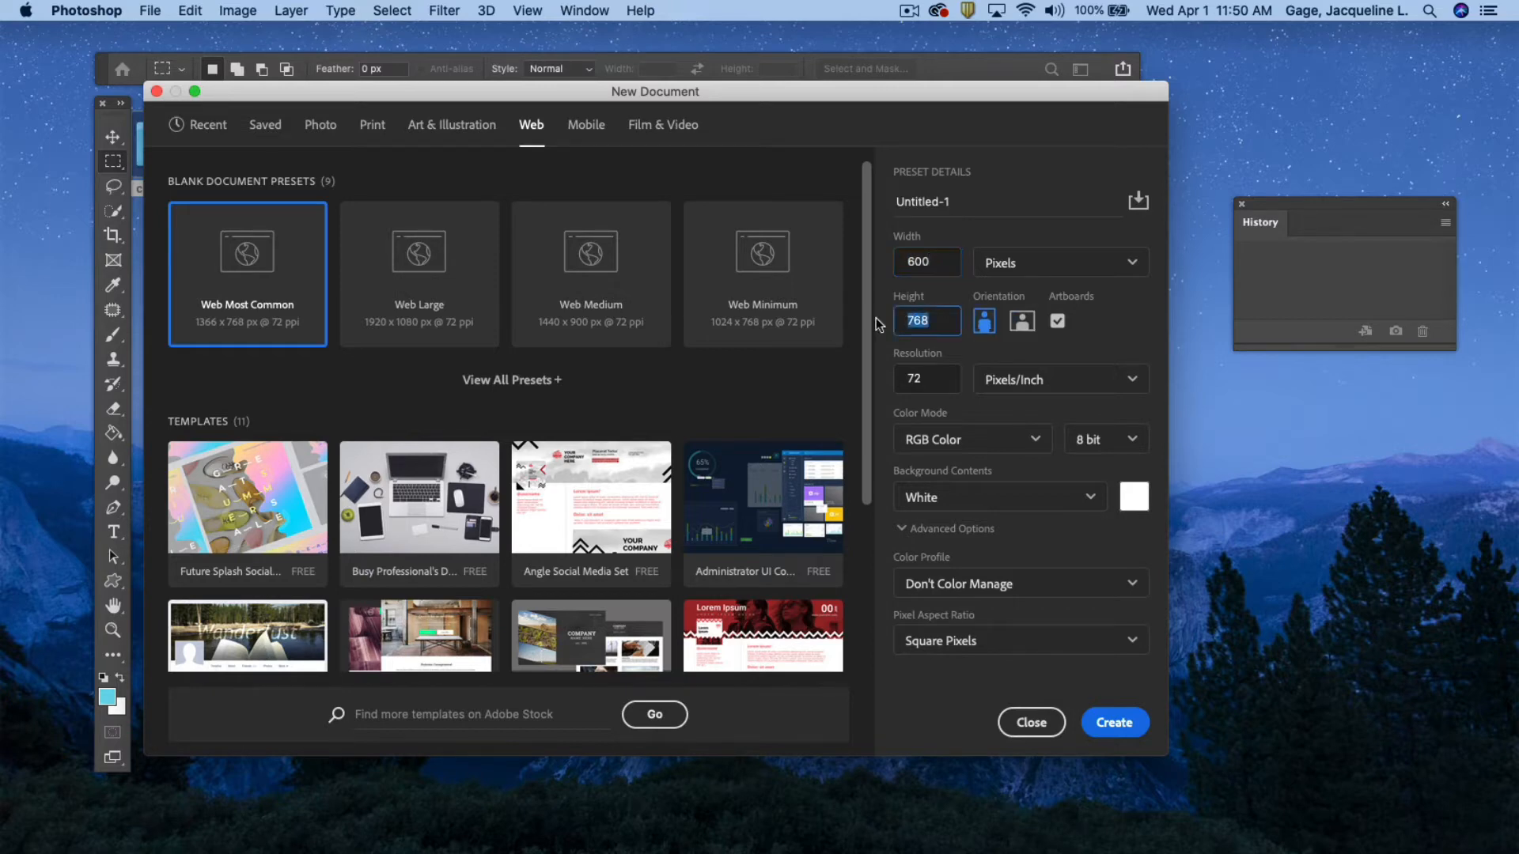
type("400")
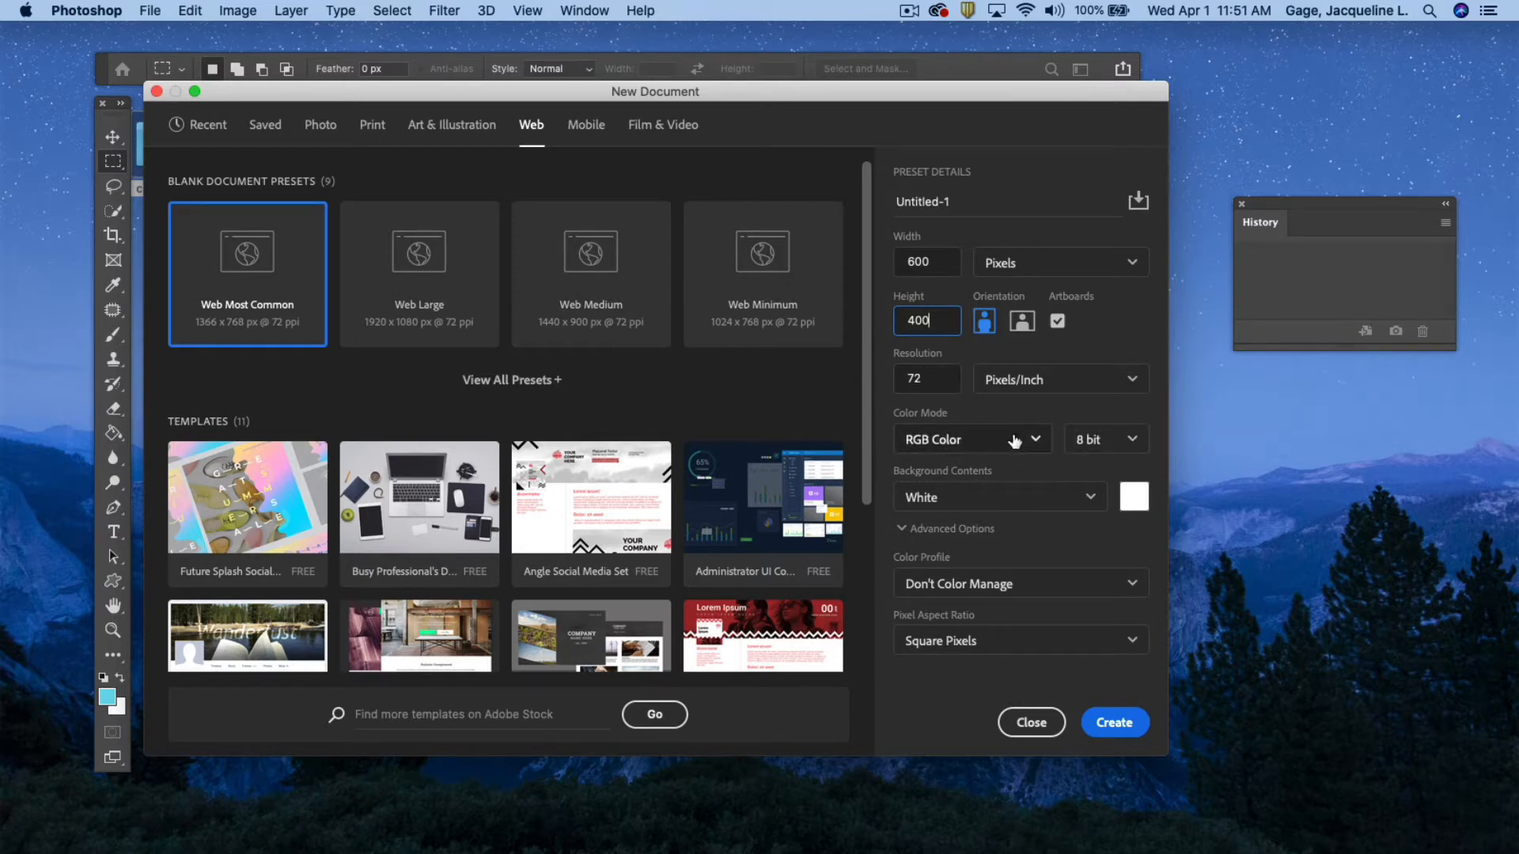
left_click(1092, 500)
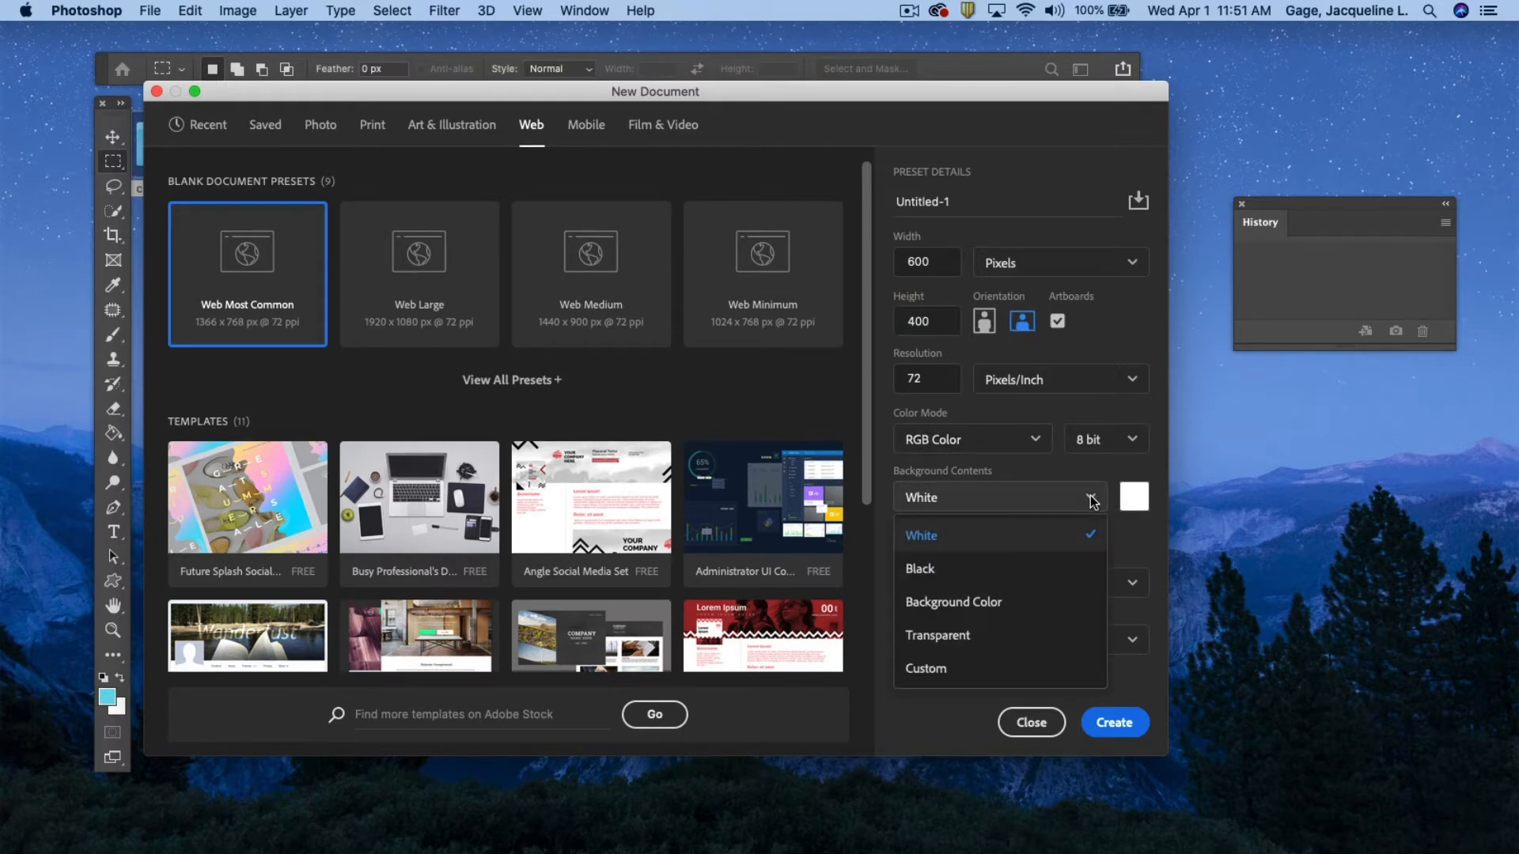
left_click(963, 639)
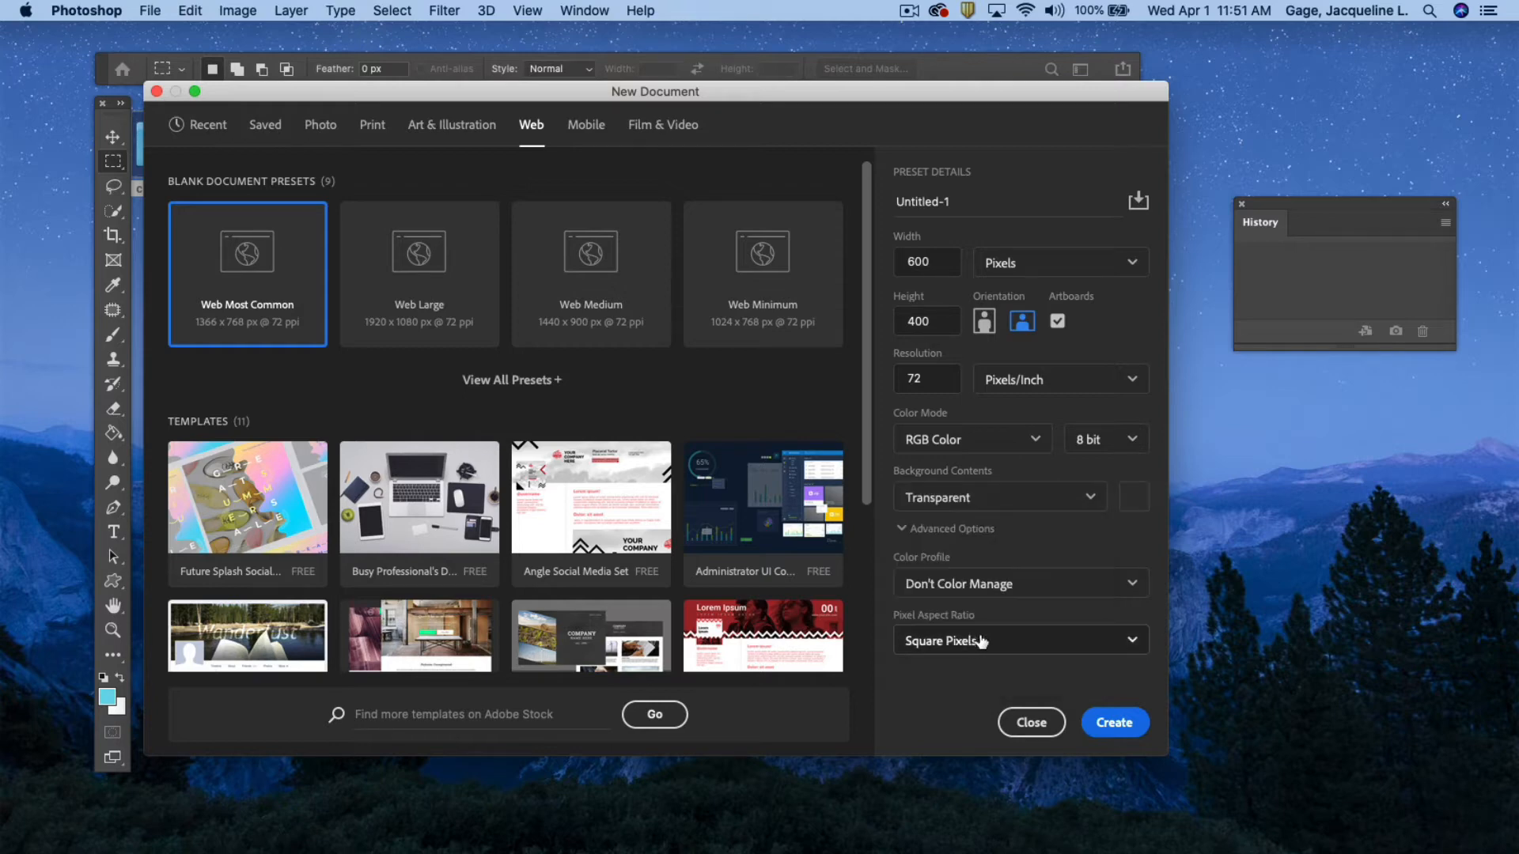
left_click(1119, 721)
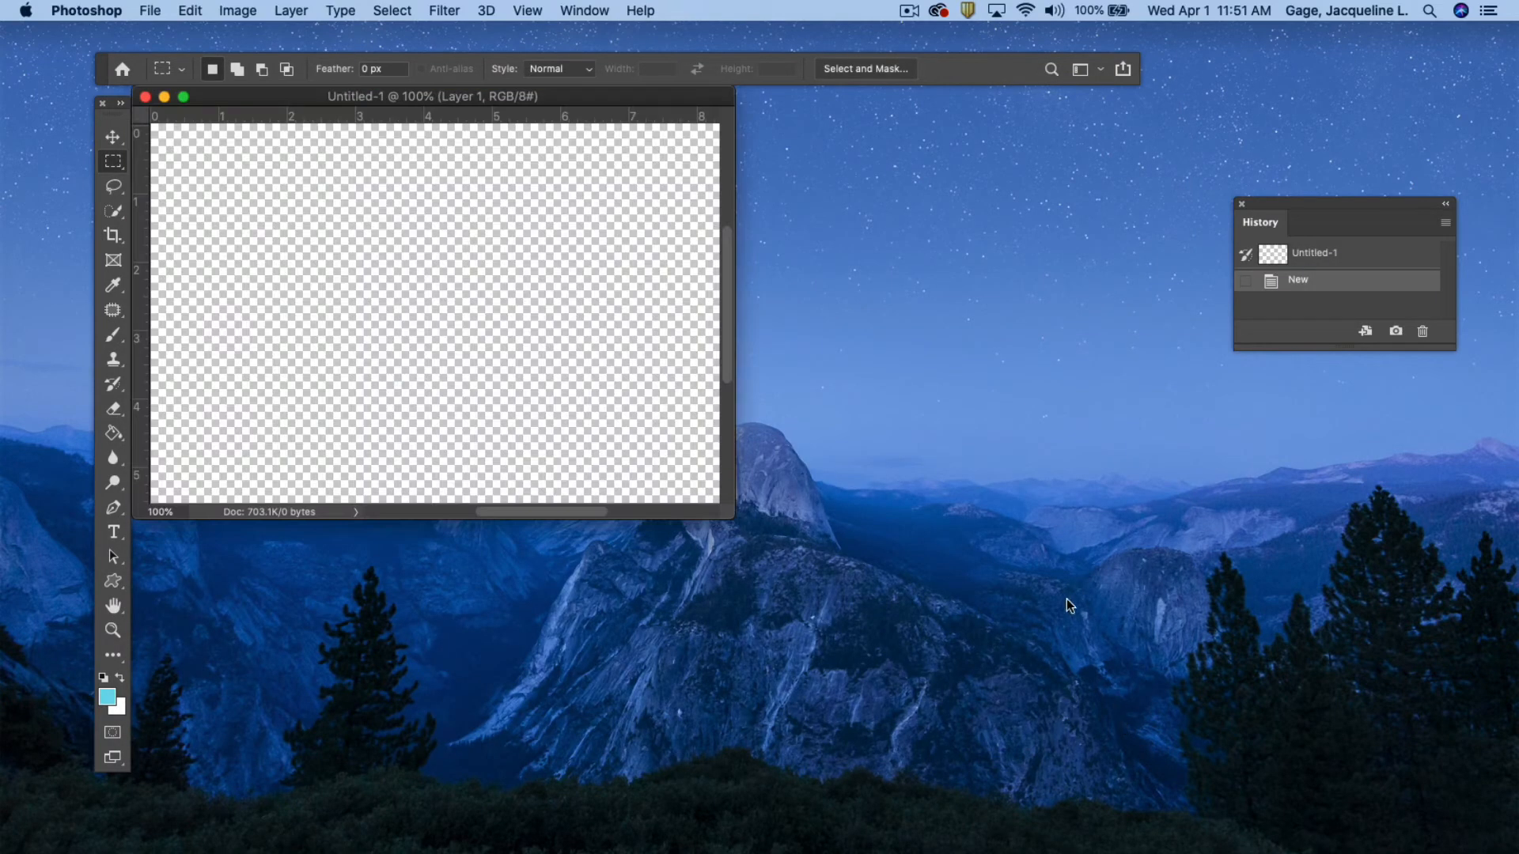
- Enlarge the document window around the artboard and open dog_PNG2423.png from the web ad folder
left_click_drag(729, 523, 910, 590)
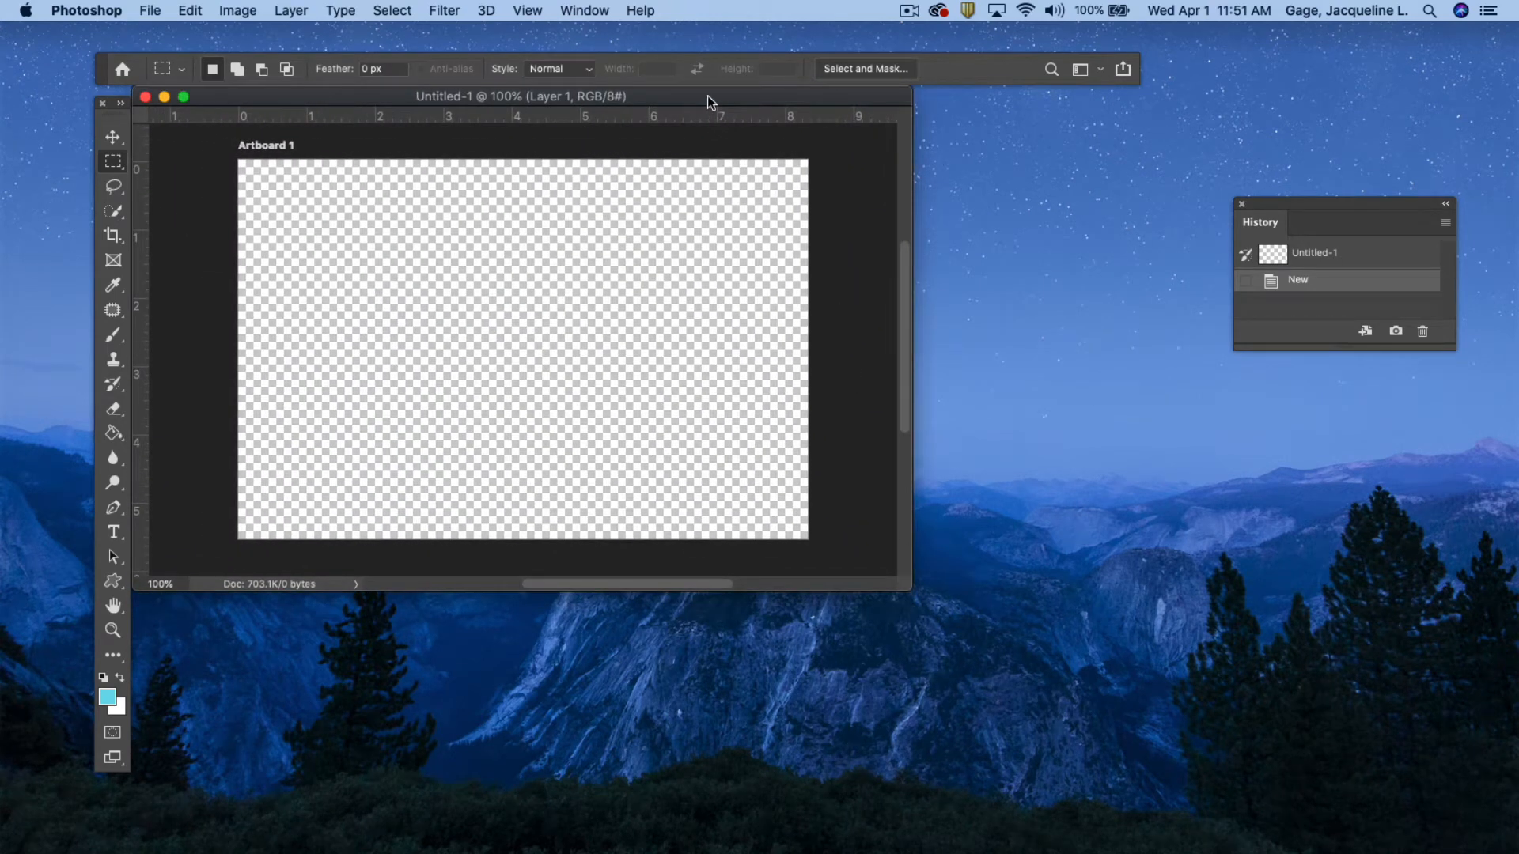
left_click_drag(711, 96, 728, 101)
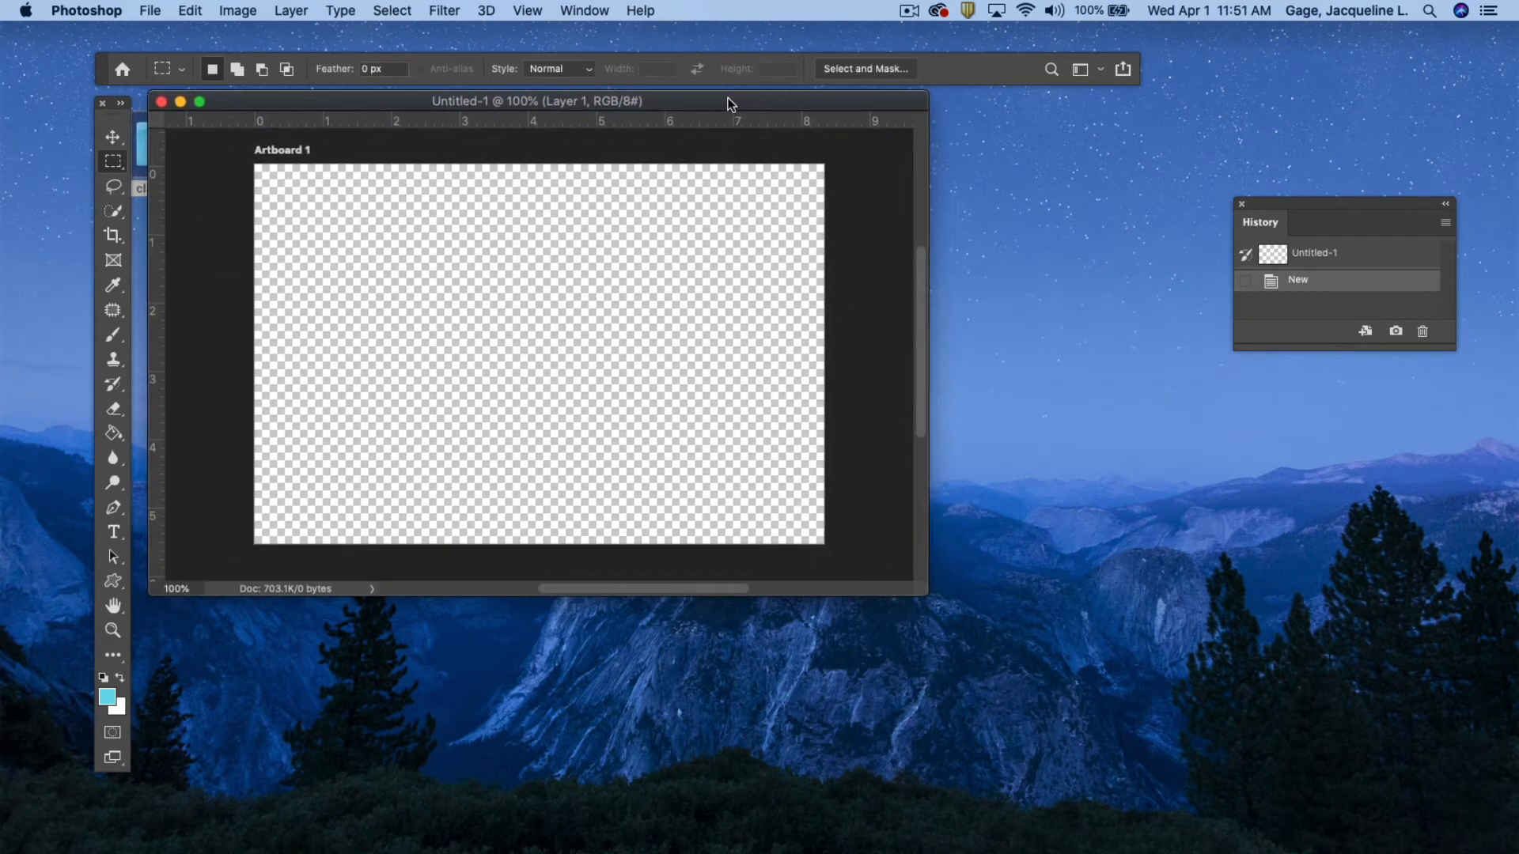
left_click(150, 11)
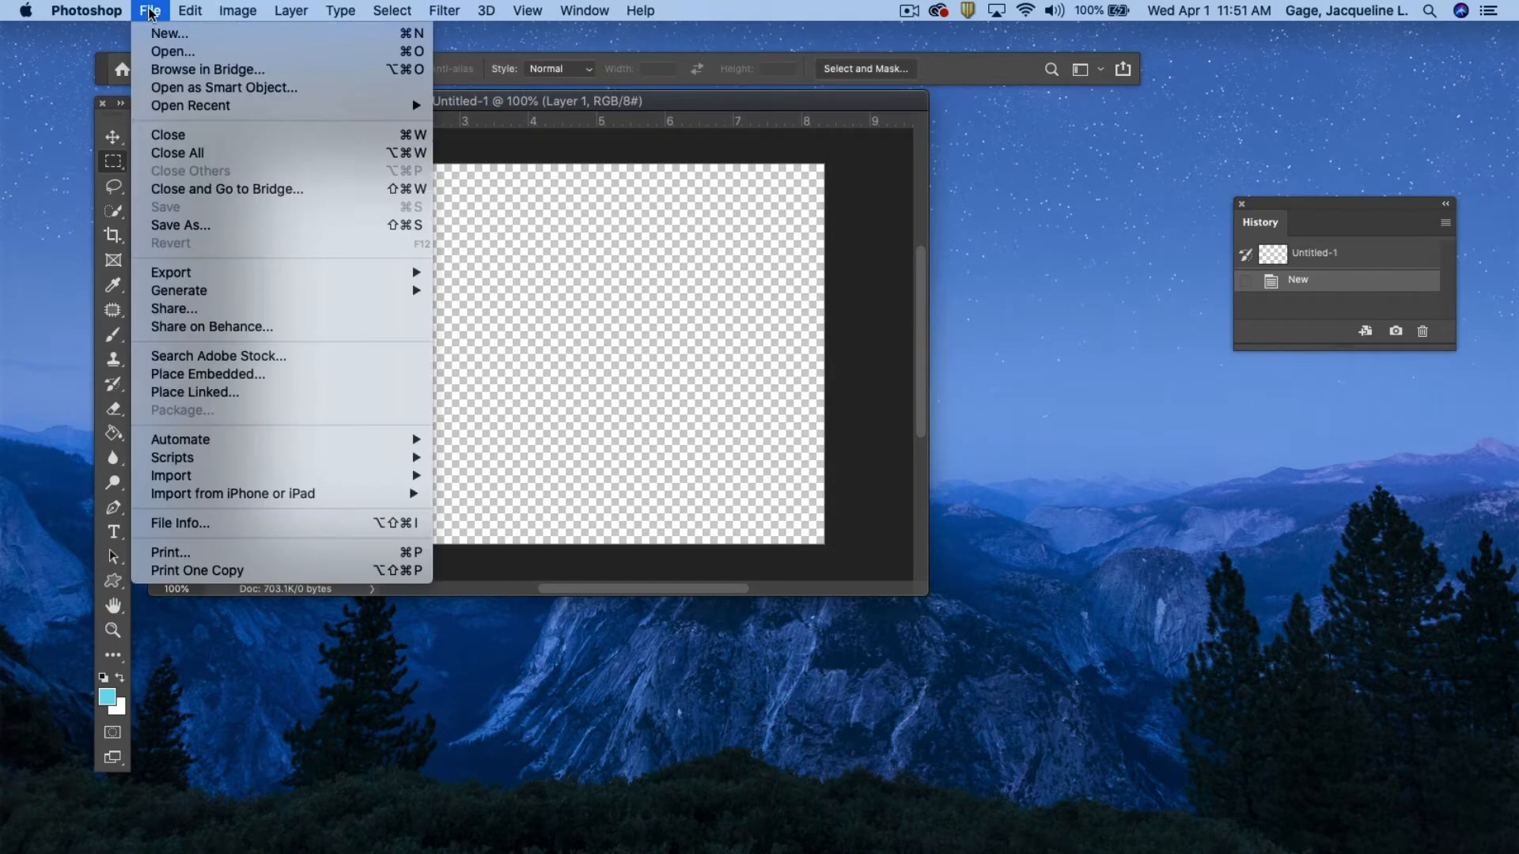
left_click(163, 50)
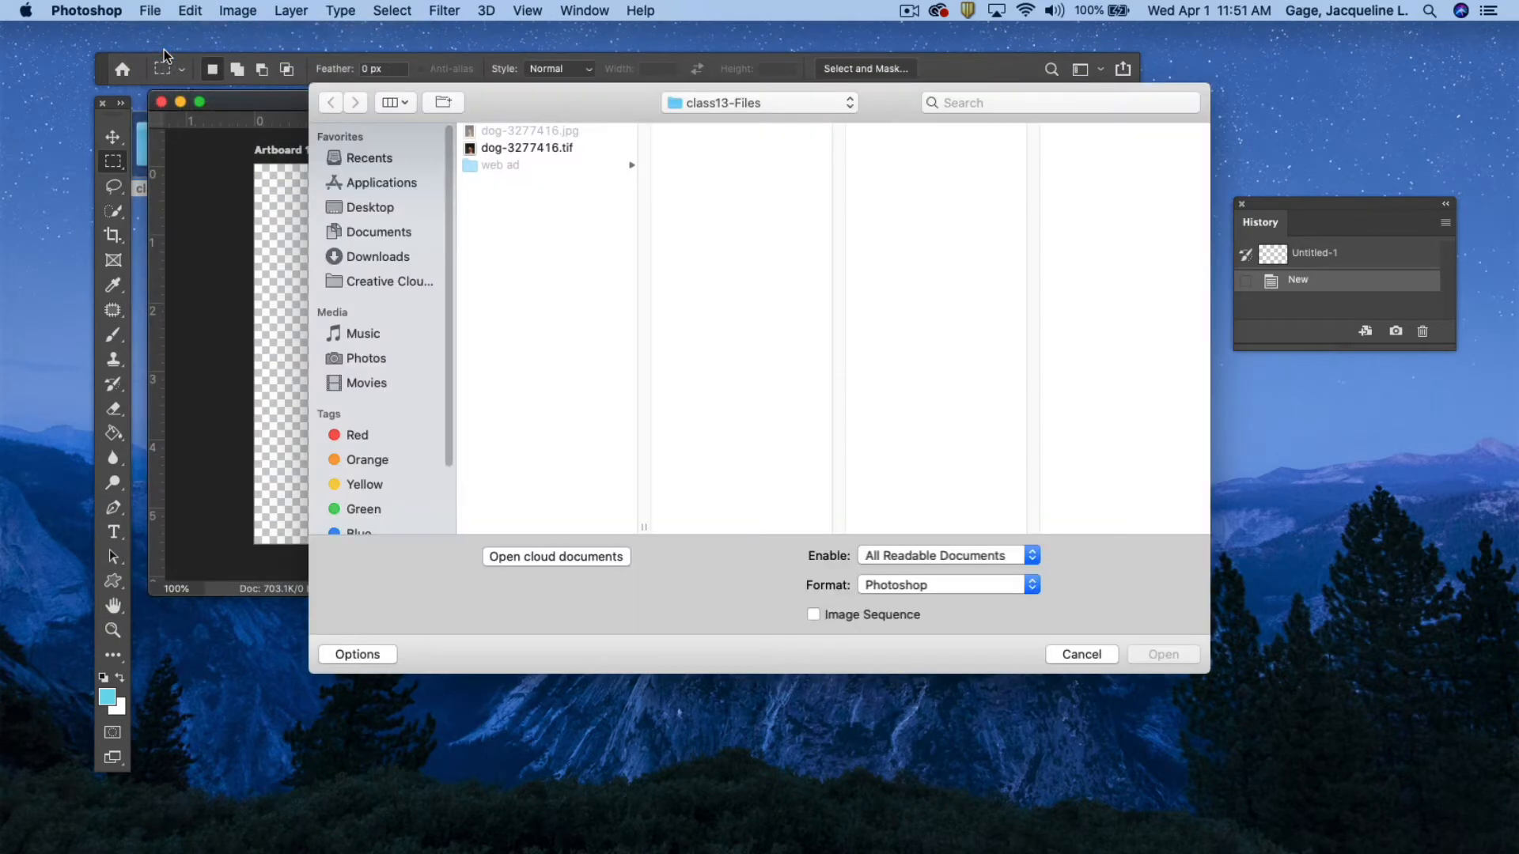
left_click(501, 166)
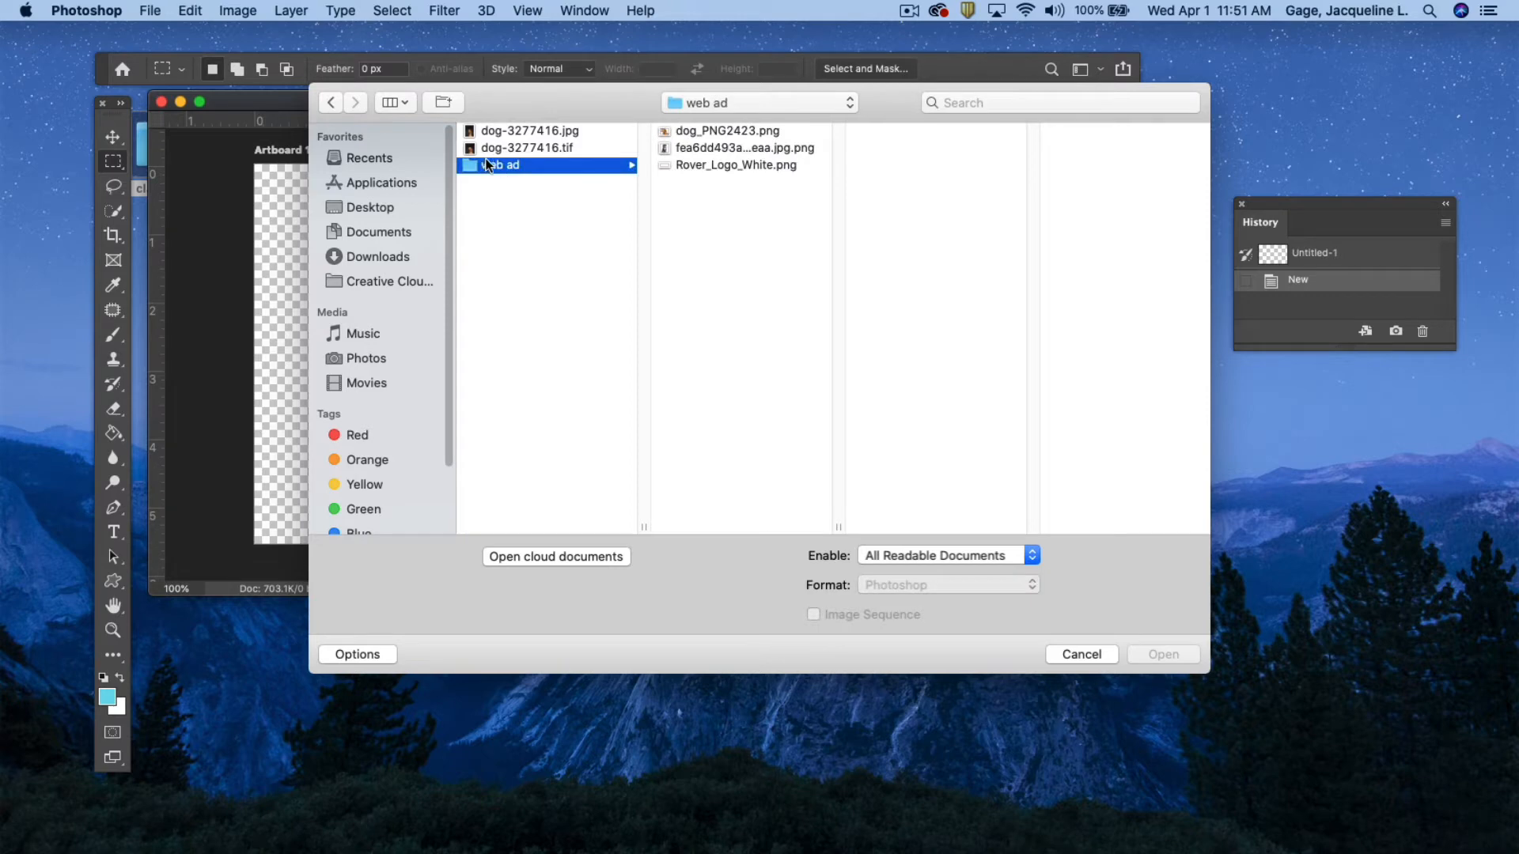
left_click(744, 135)
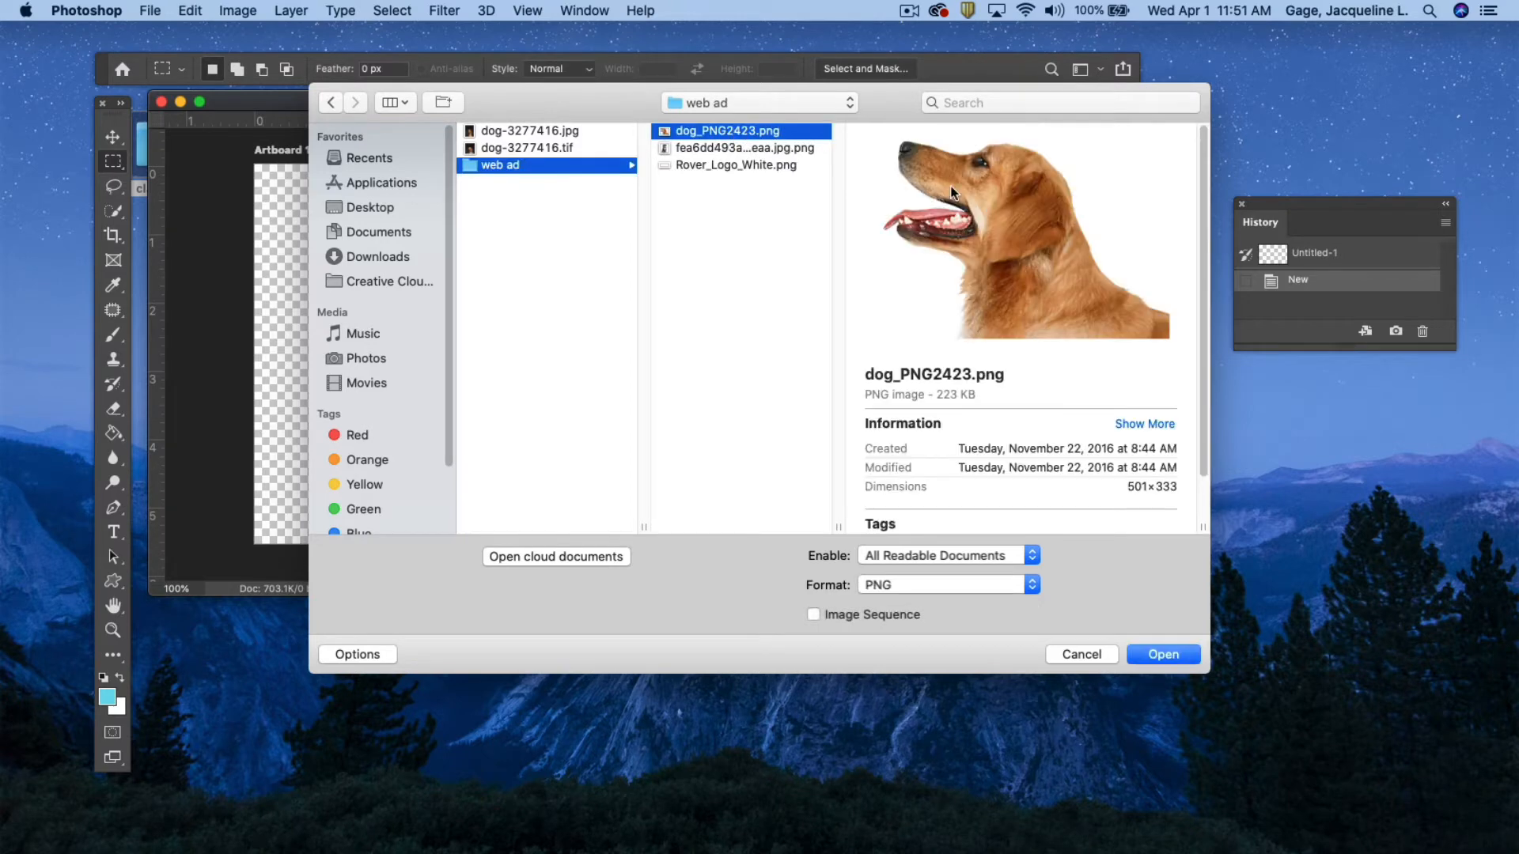
left_click(1162, 655)
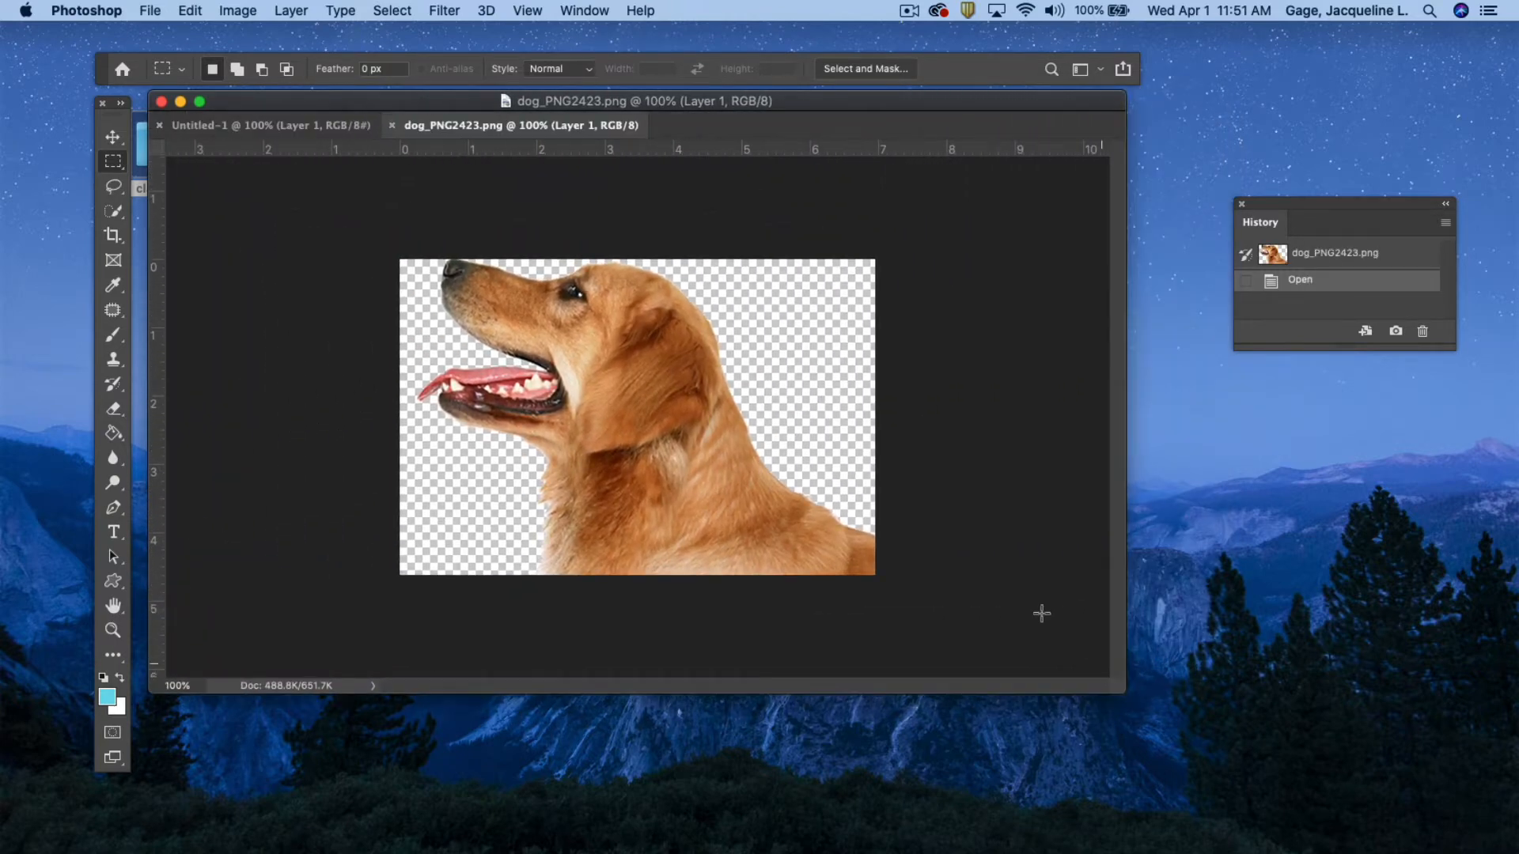
- Select the entire dog image with the Rectangular Marquee tool and copy it
left_click(115, 162)
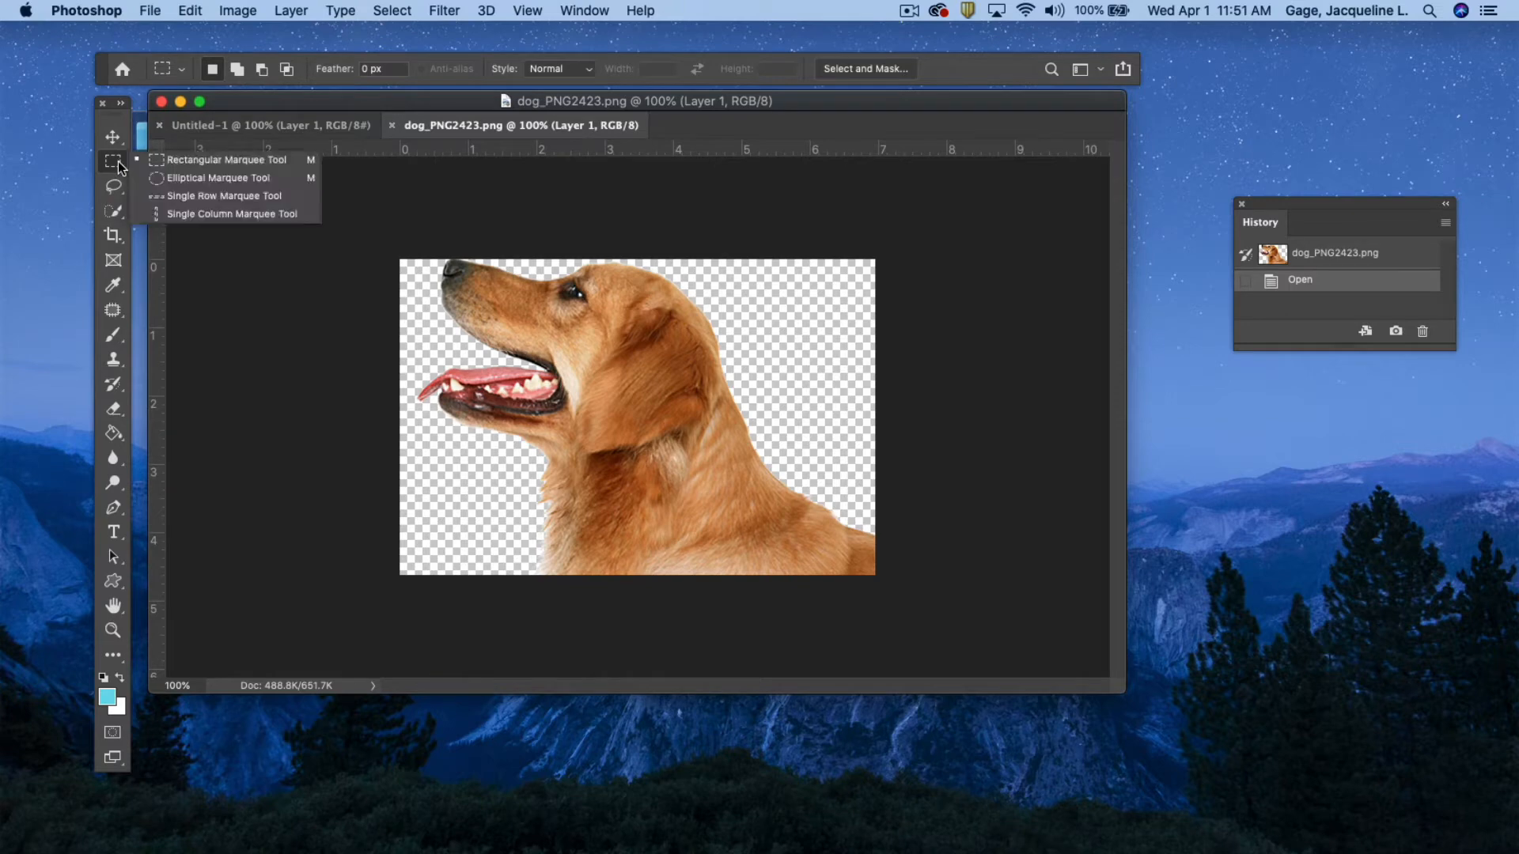
left_click(173, 159)
left_click_drag(352, 227, 900, 598)
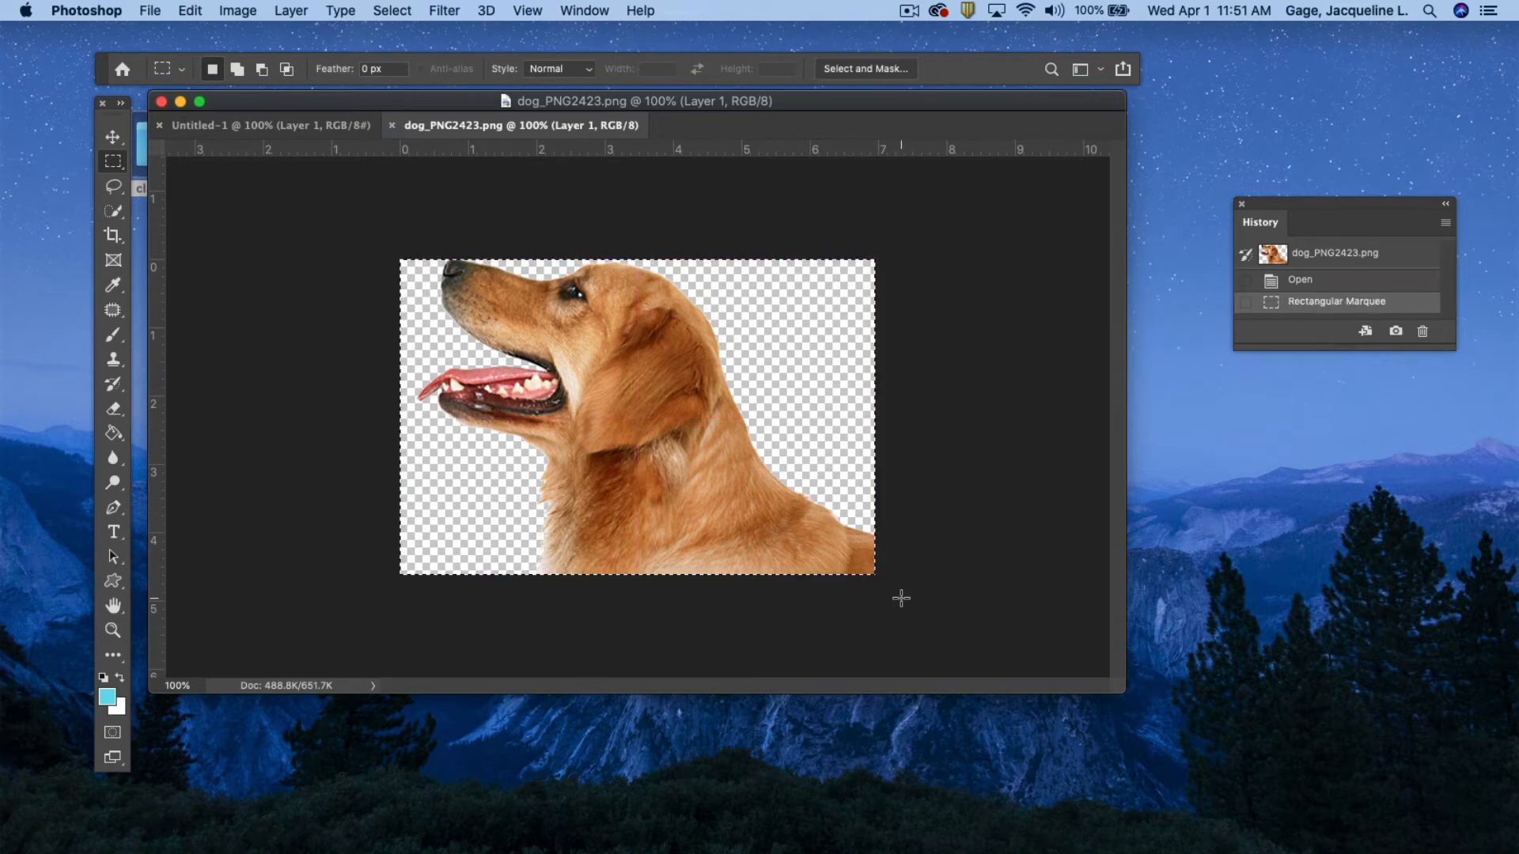
left_click(201, 14)
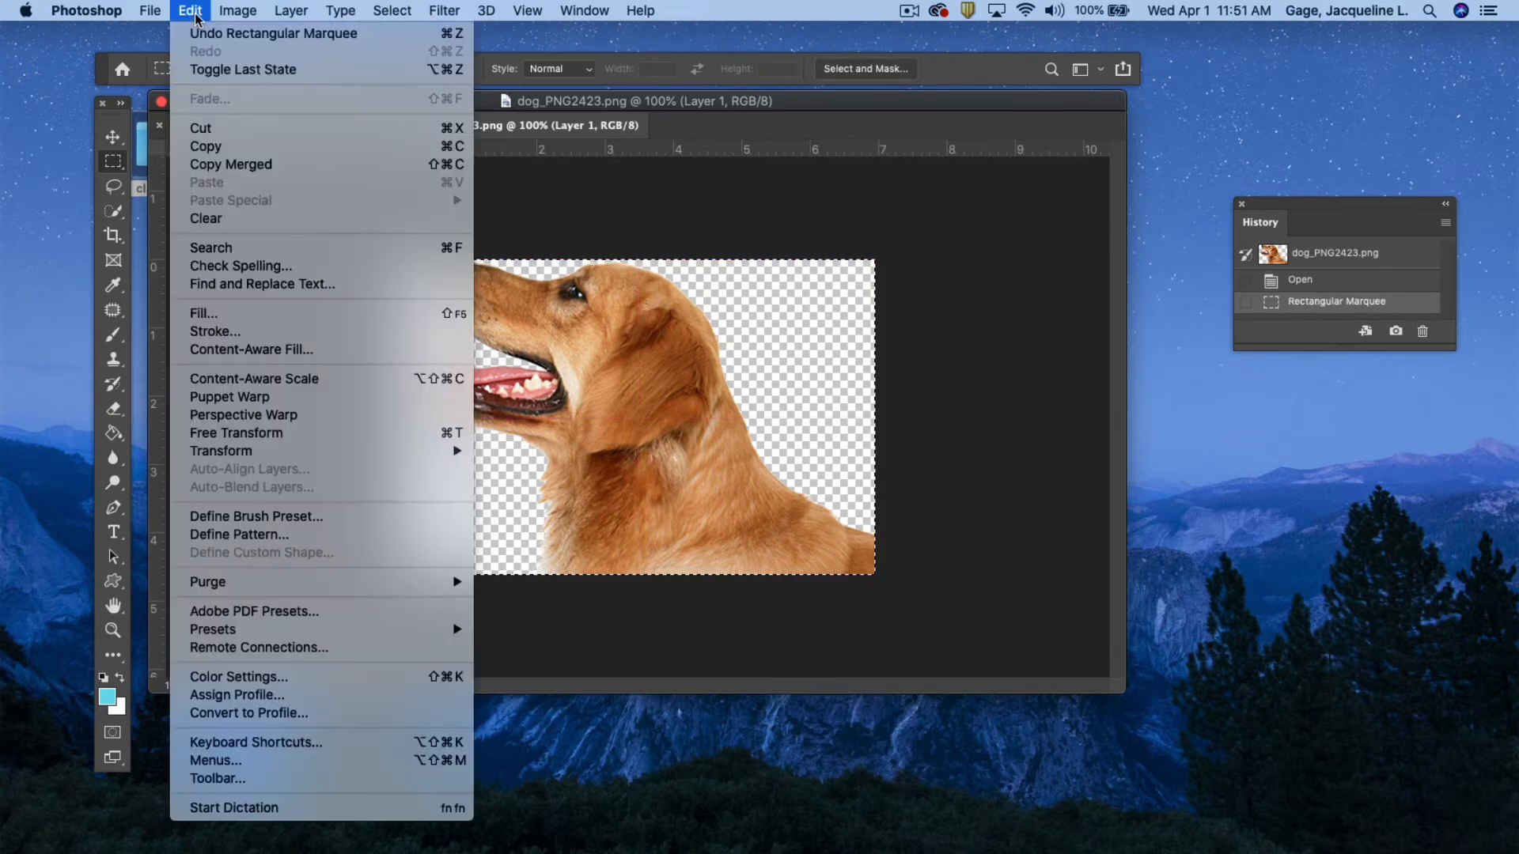
left_click(243, 146)
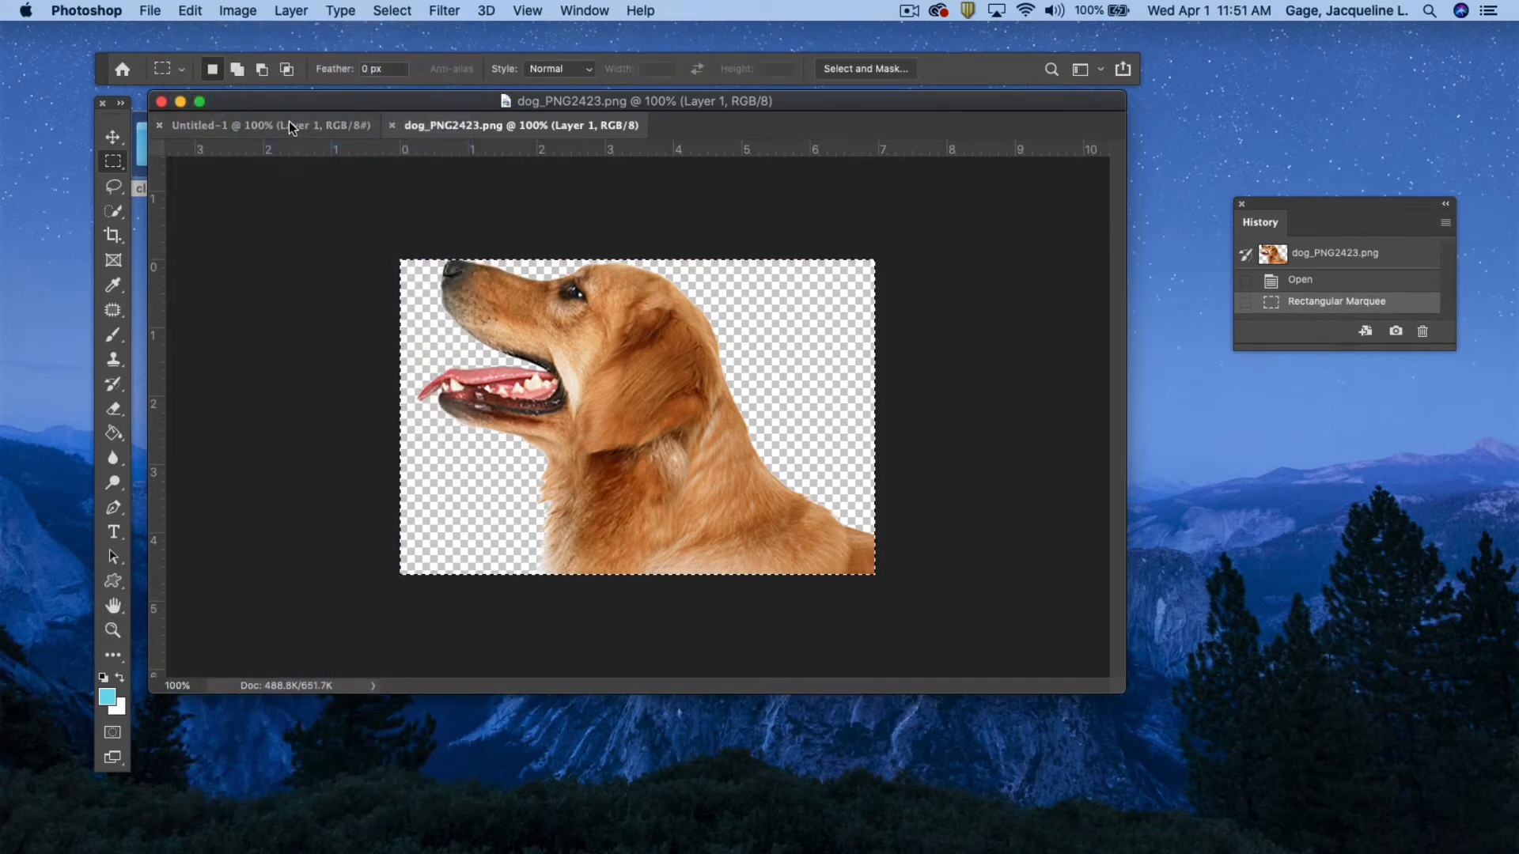
- Paste the dog into the Untitled-1 document and move it against the artboard's lower-right corner
left_click(289, 123)
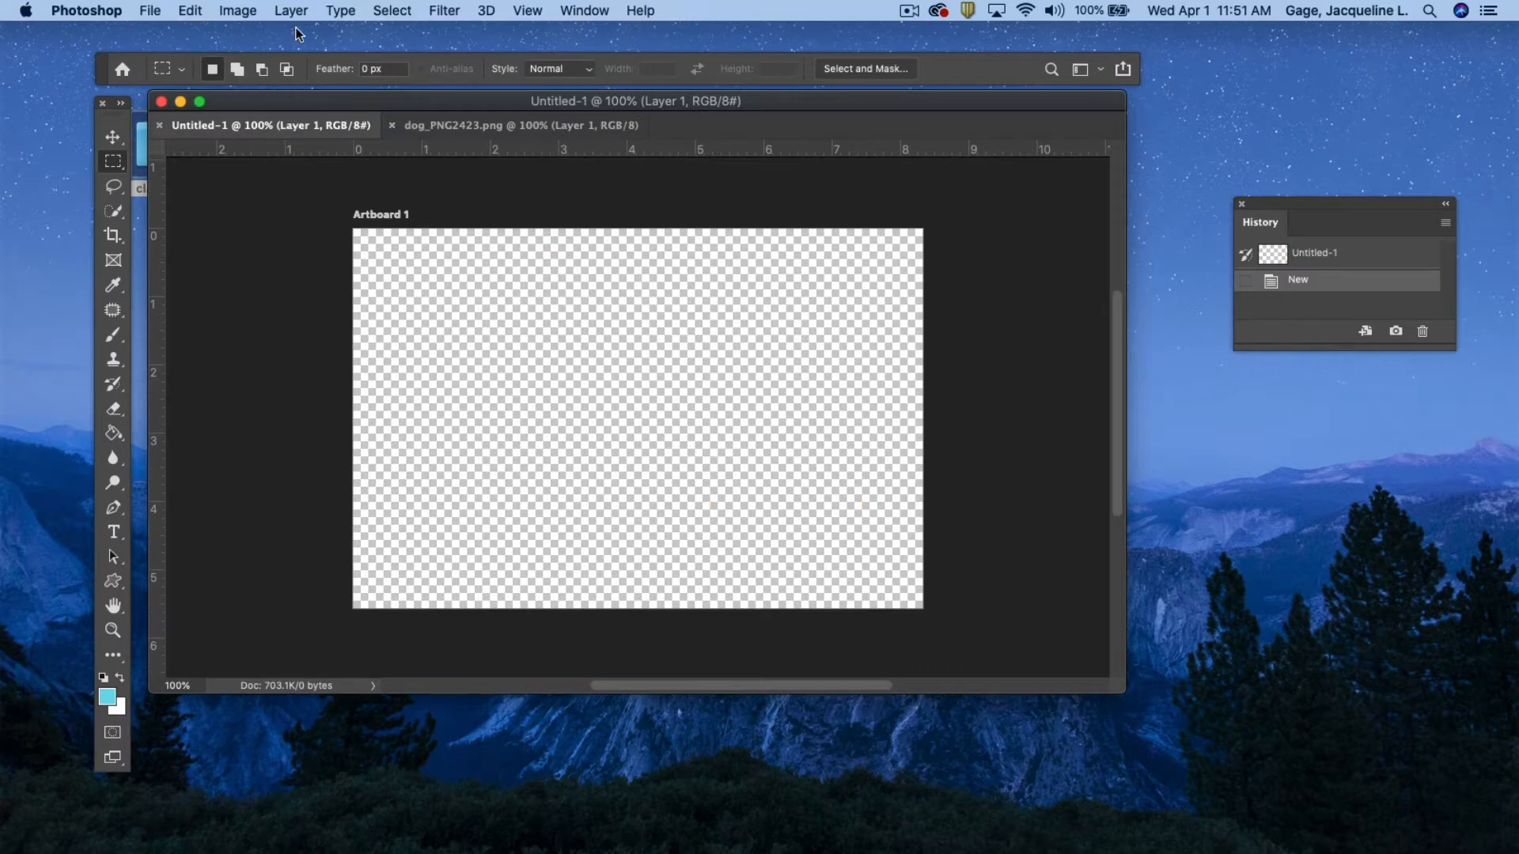
left_click(189, 11)
left_click(225, 182)
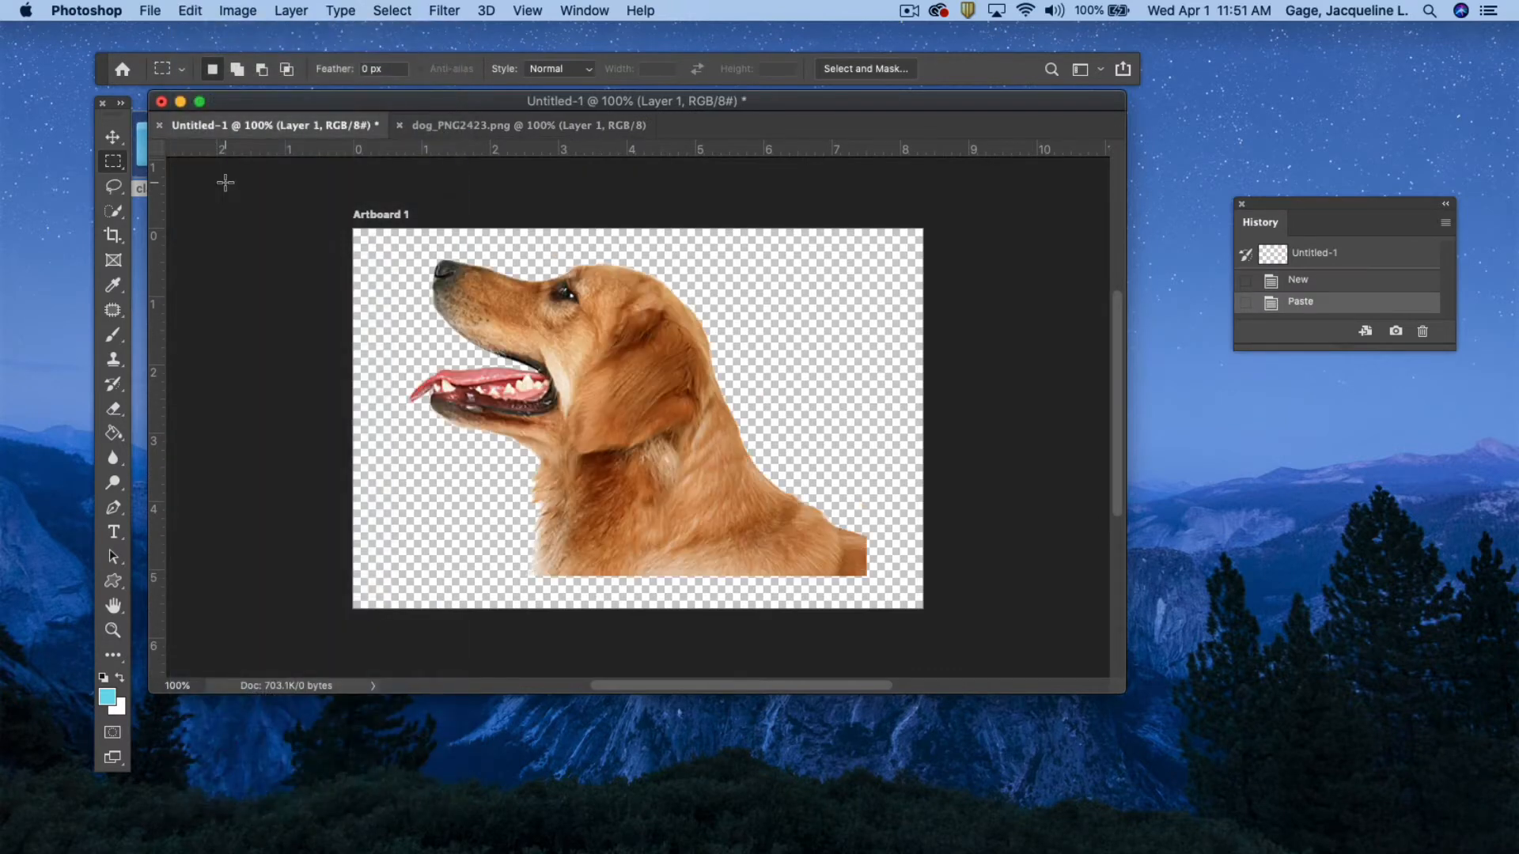
left_click(113, 137)
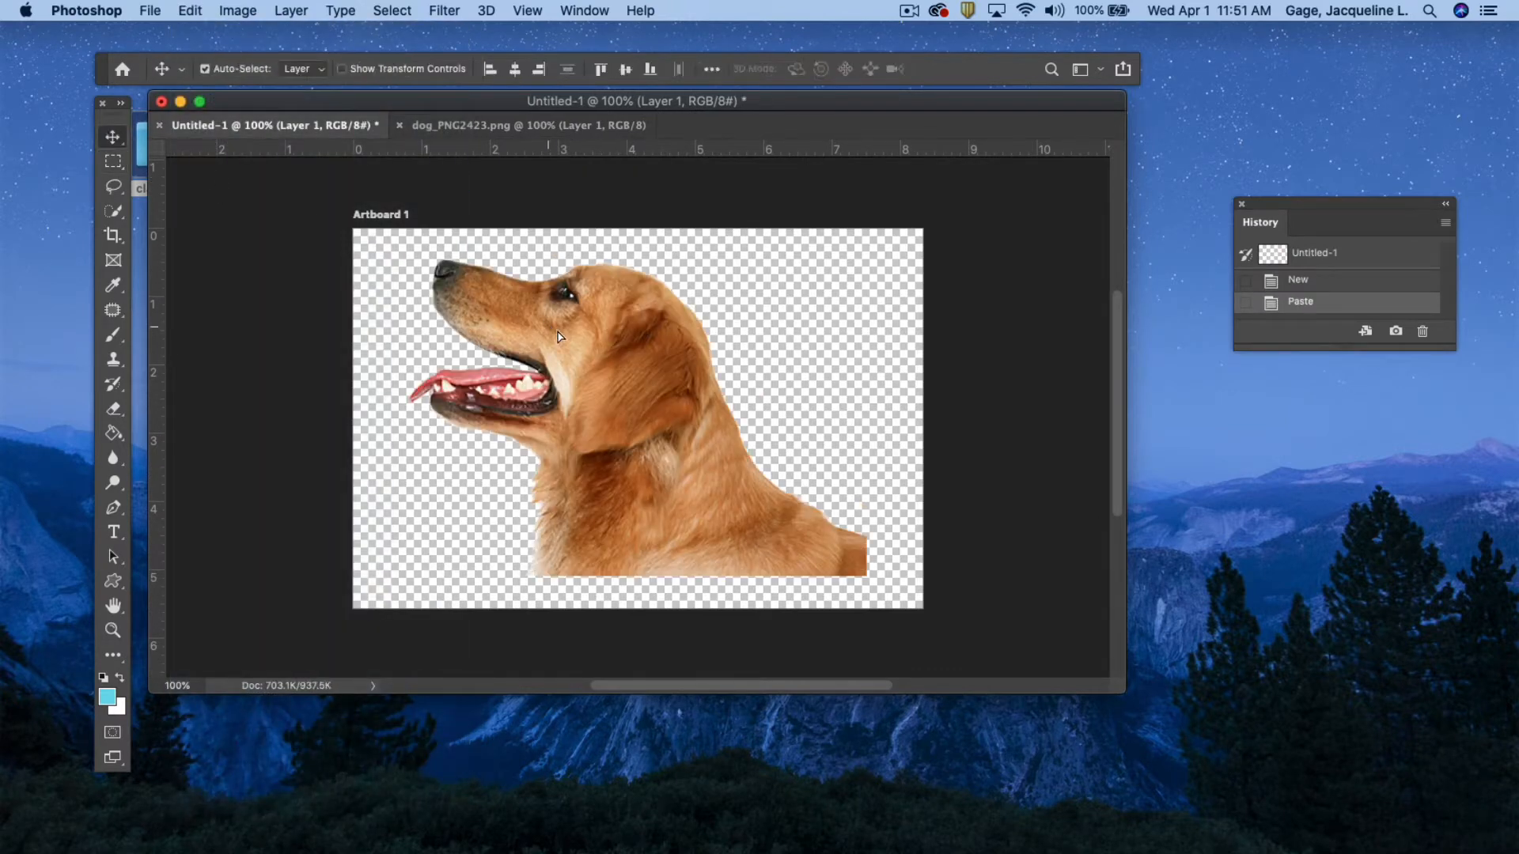
left_click_drag(549, 331, 657, 367)
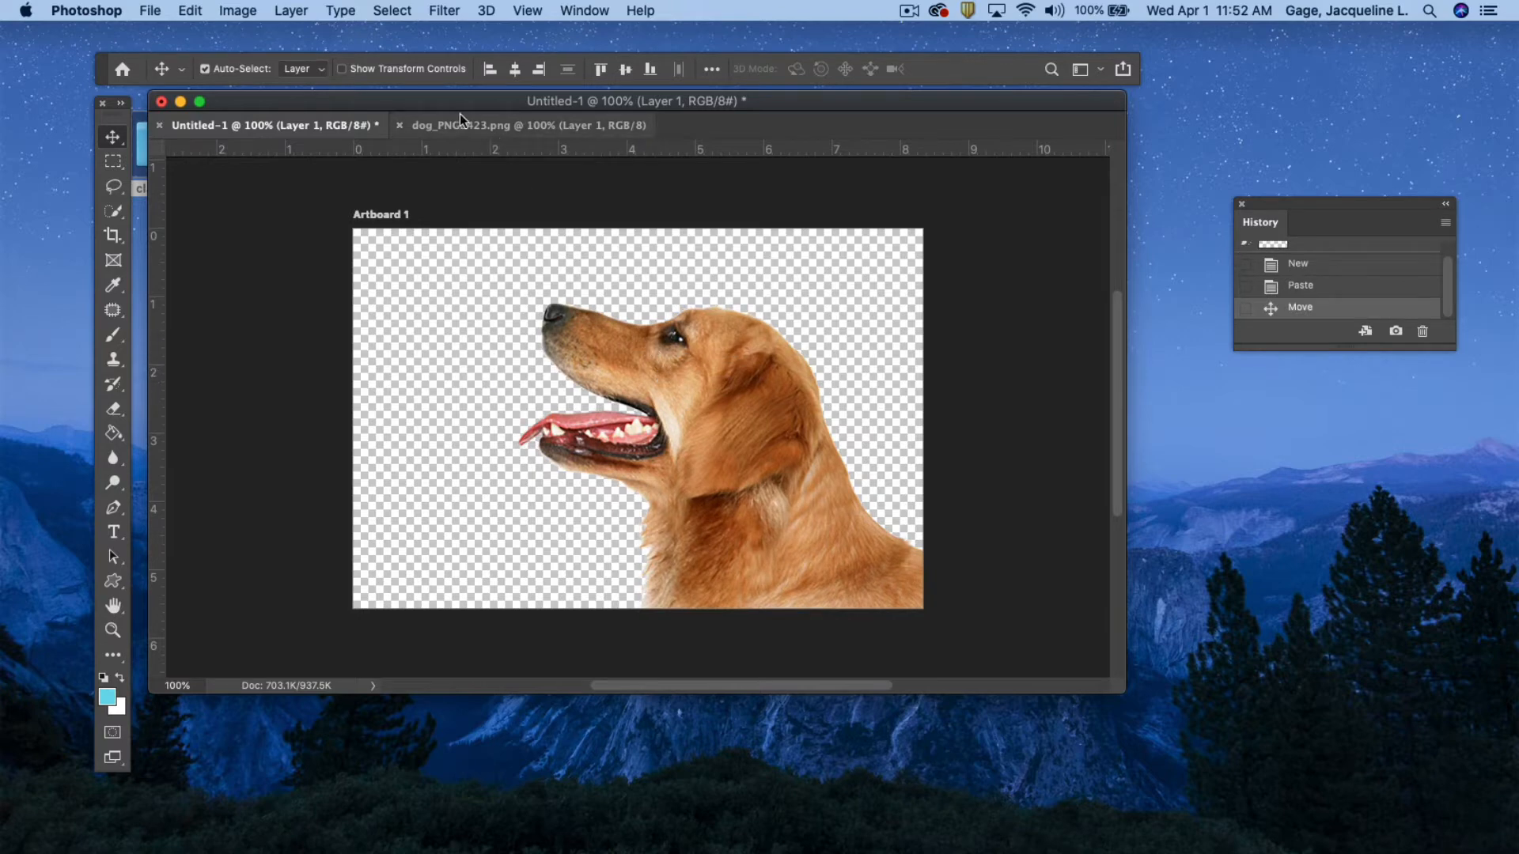
- Replace the History panel with a shortened Layers panel and add a new empty layer above the dog's layer
left_click(1242, 203)
left_click(569, 10)
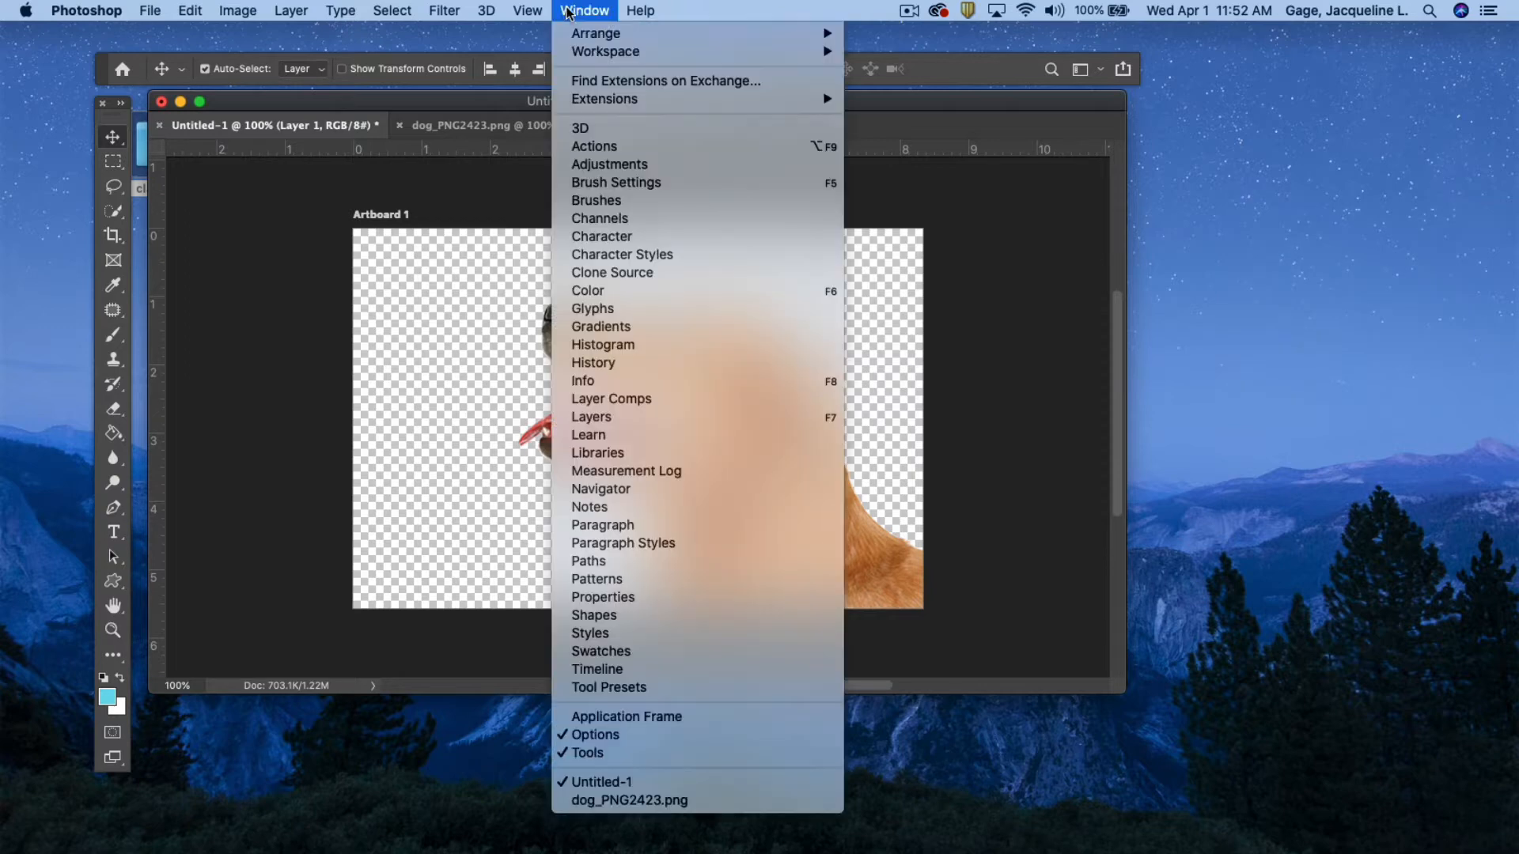
left_click(595, 413)
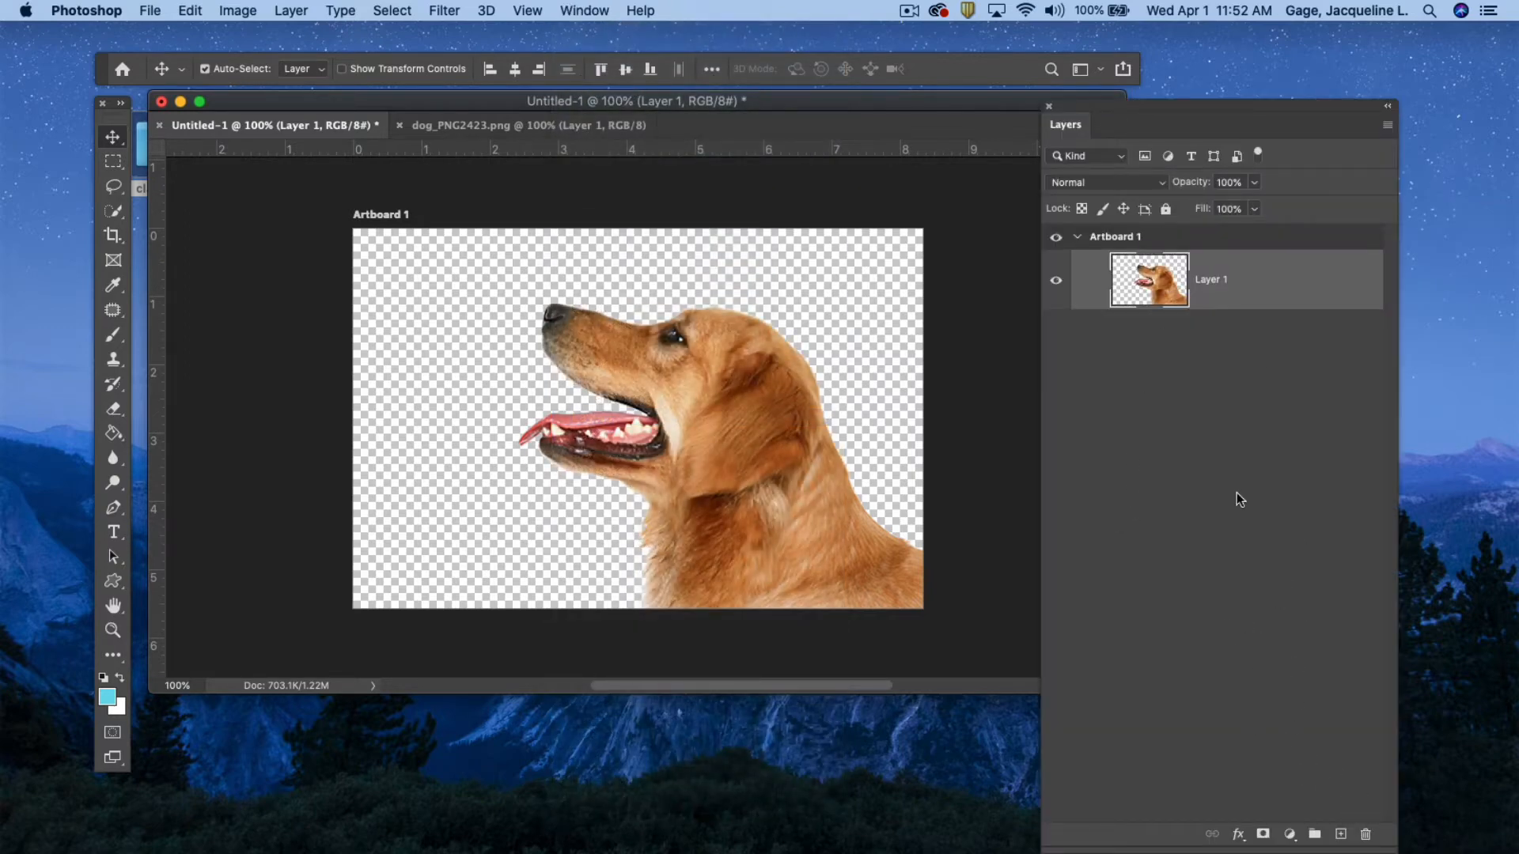
left_click_drag(1143, 102, 1129, 73)
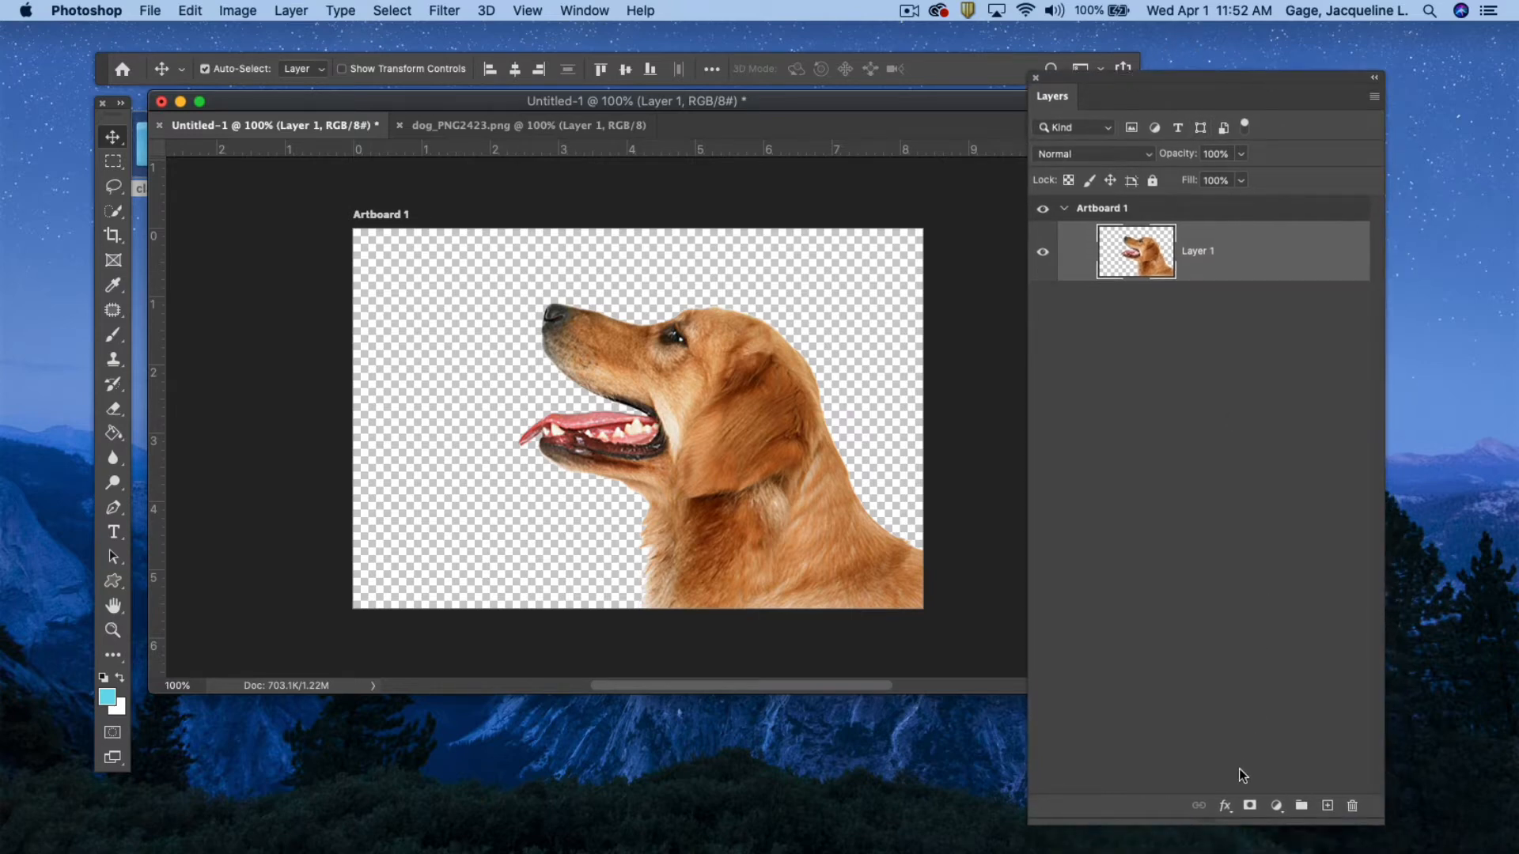
left_click_drag(1238, 824, 1237, 624)
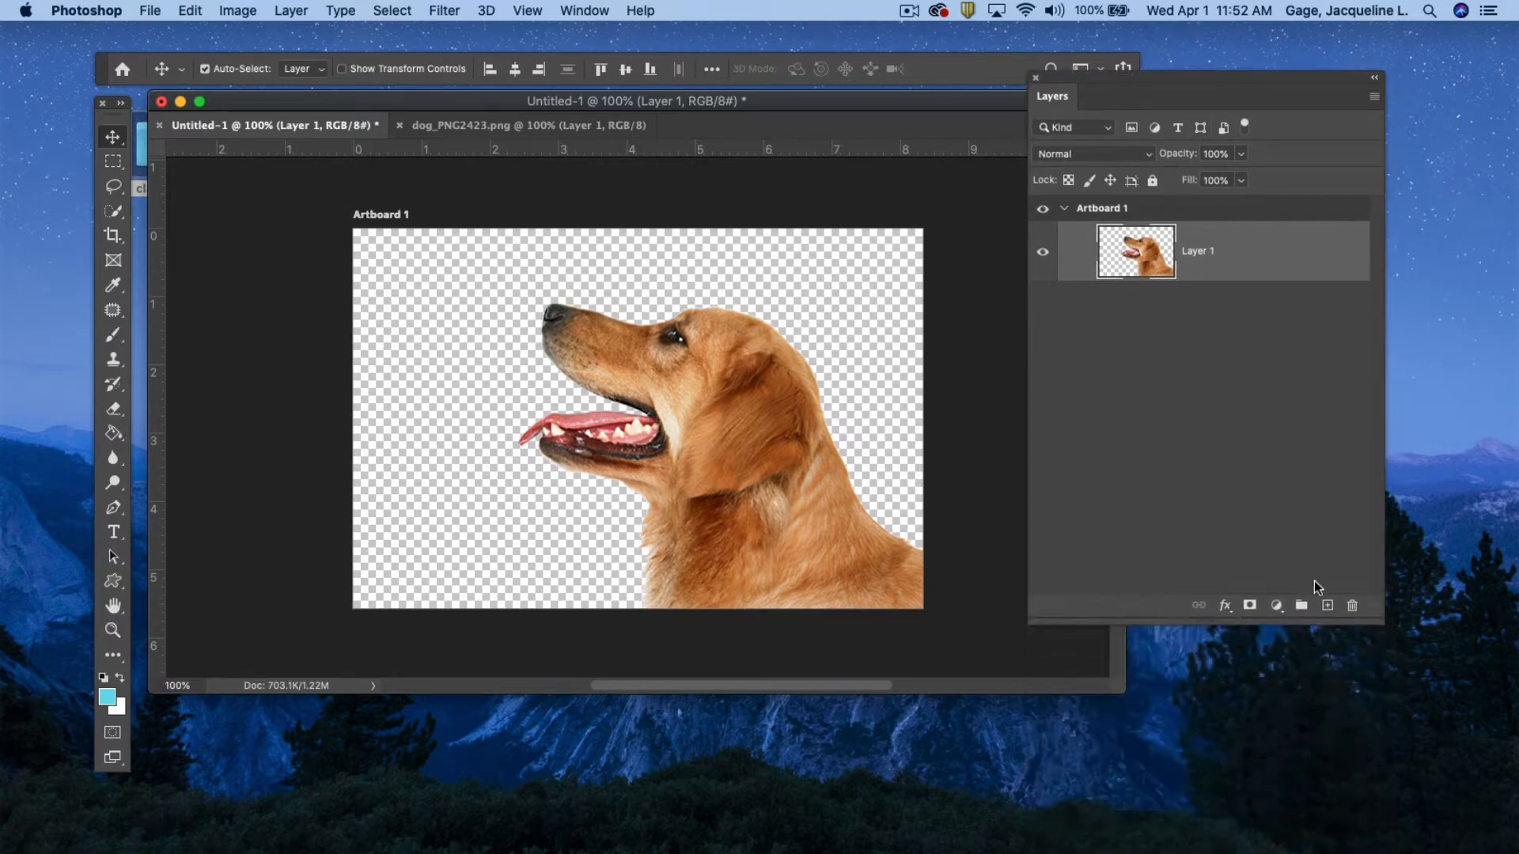
left_click(1328, 605)
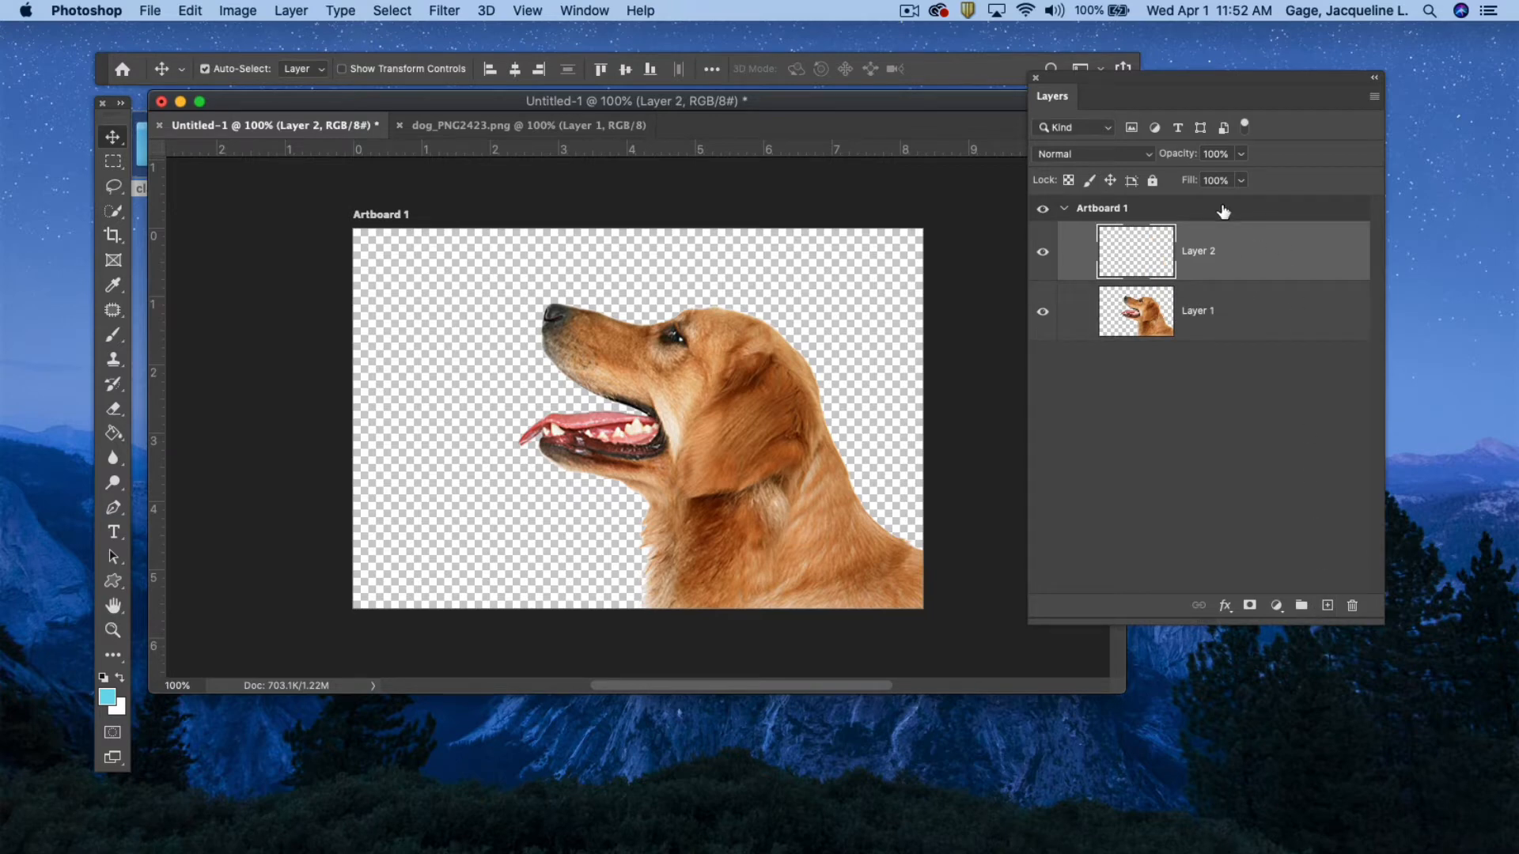
- Move the dog's layer above the empty layer and set the foreground colour to light cream #efe1d1 sampled from the dog's fur
left_click_drag(1226, 302, 1225, 236)
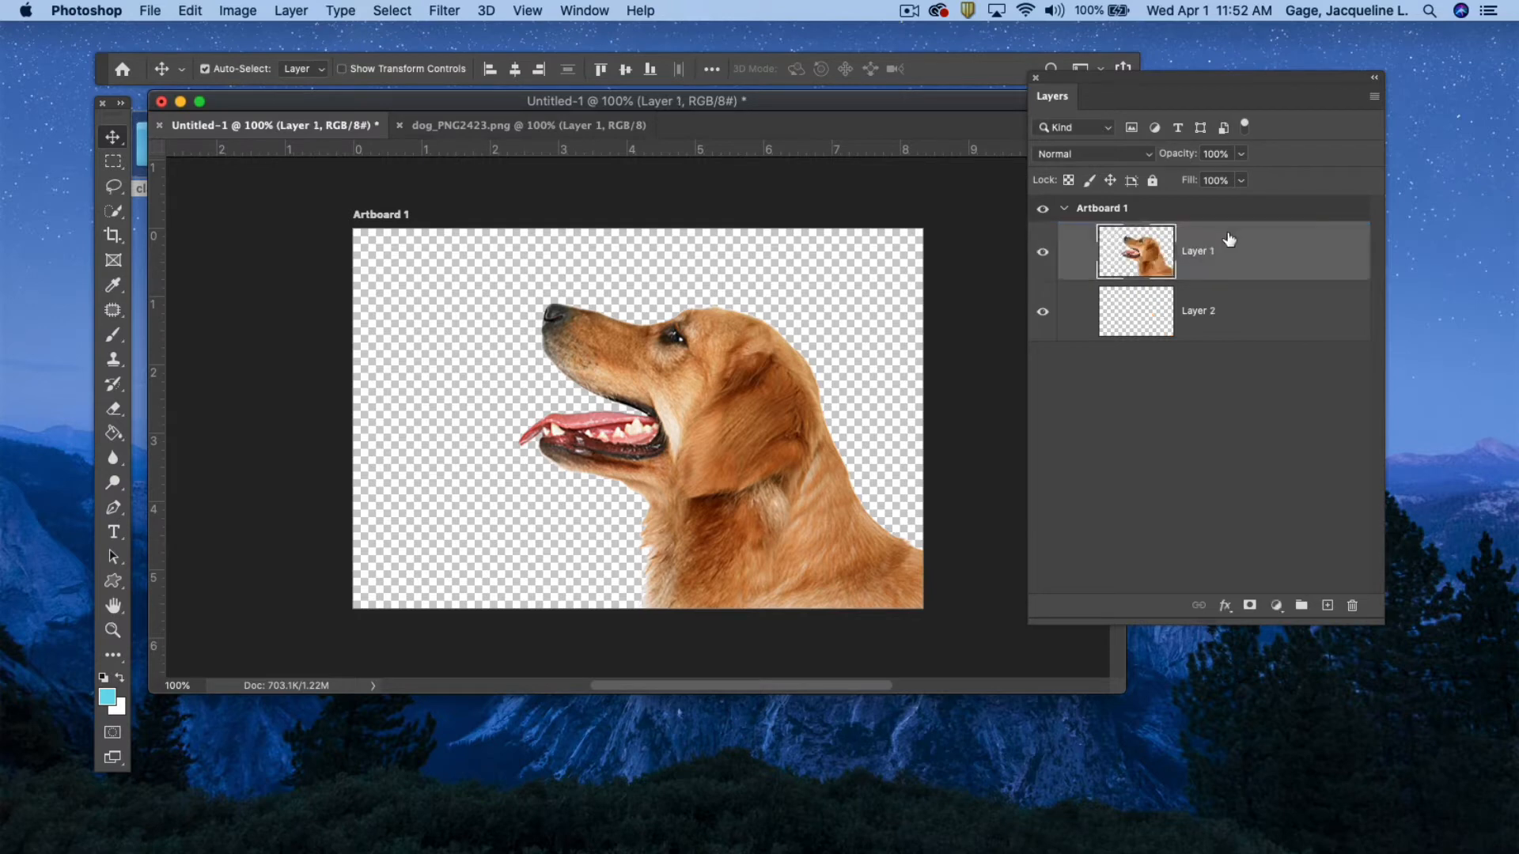
left_click(1249, 312)
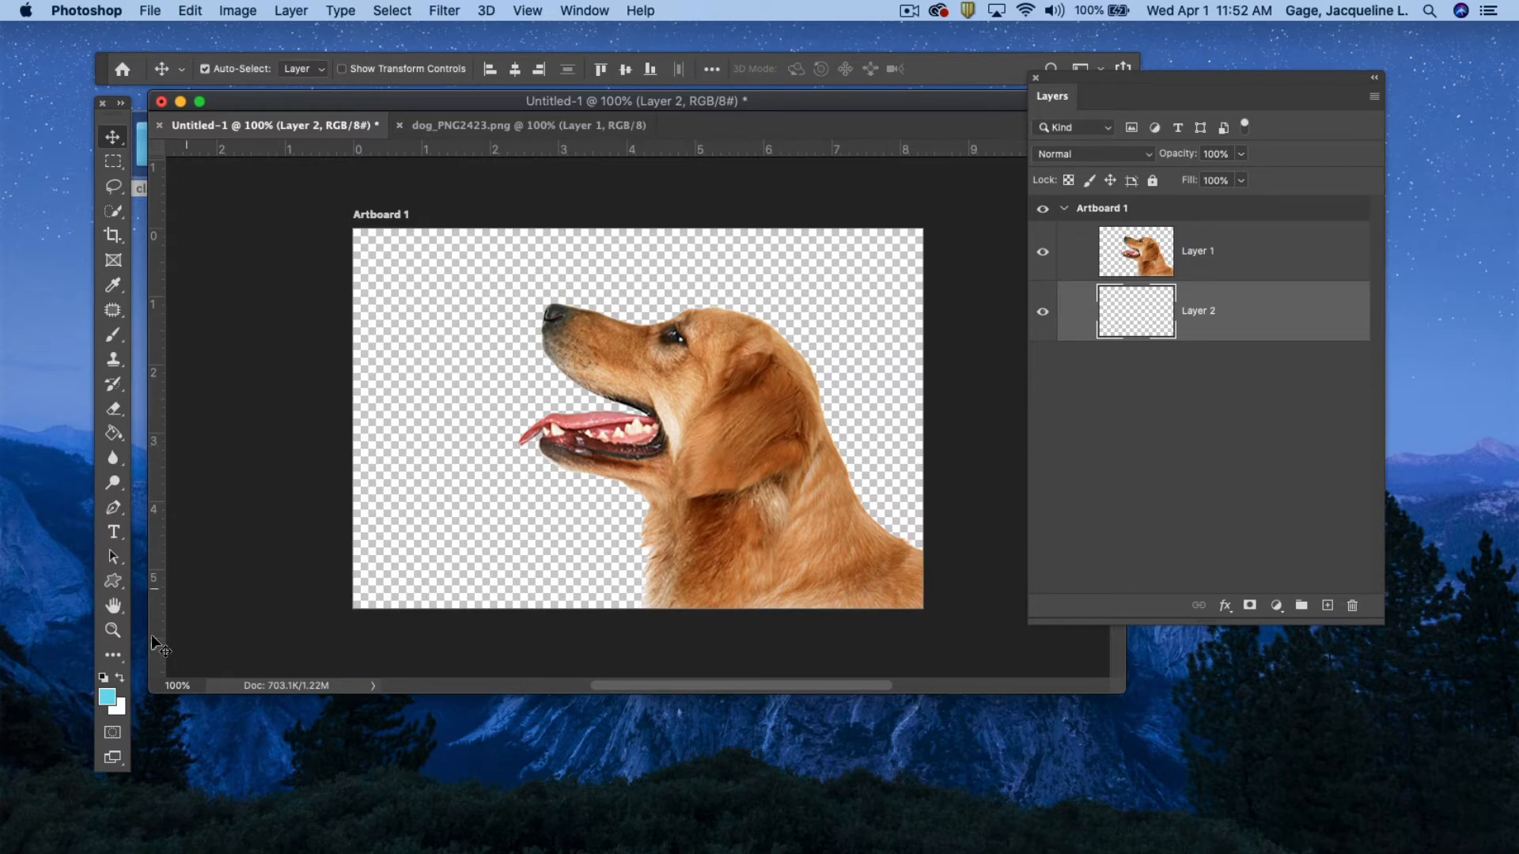
left_click(106, 700)
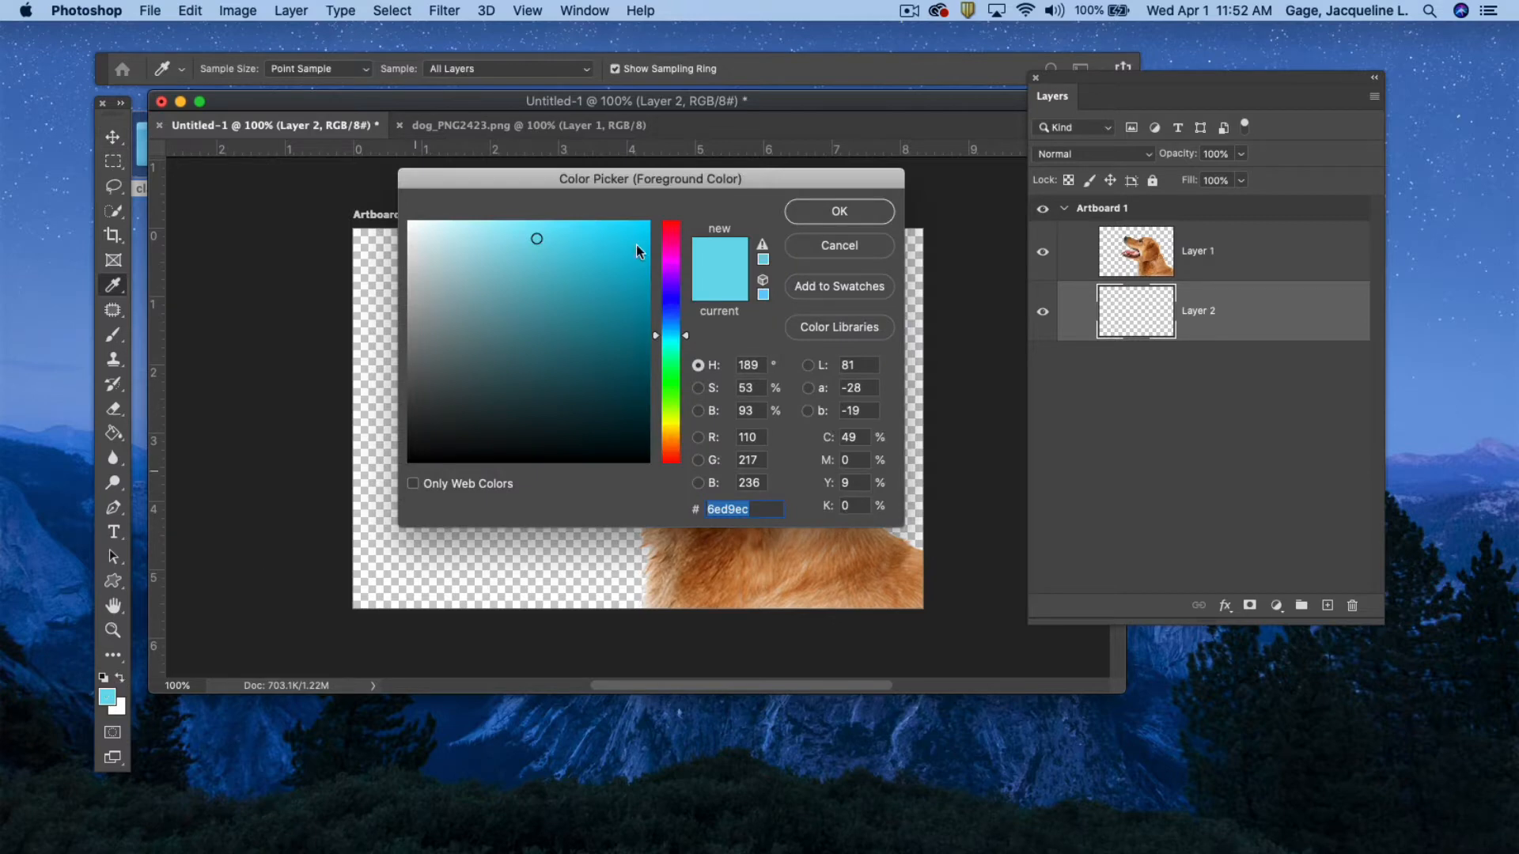
left_click_drag(791, 182, 1187, 157)
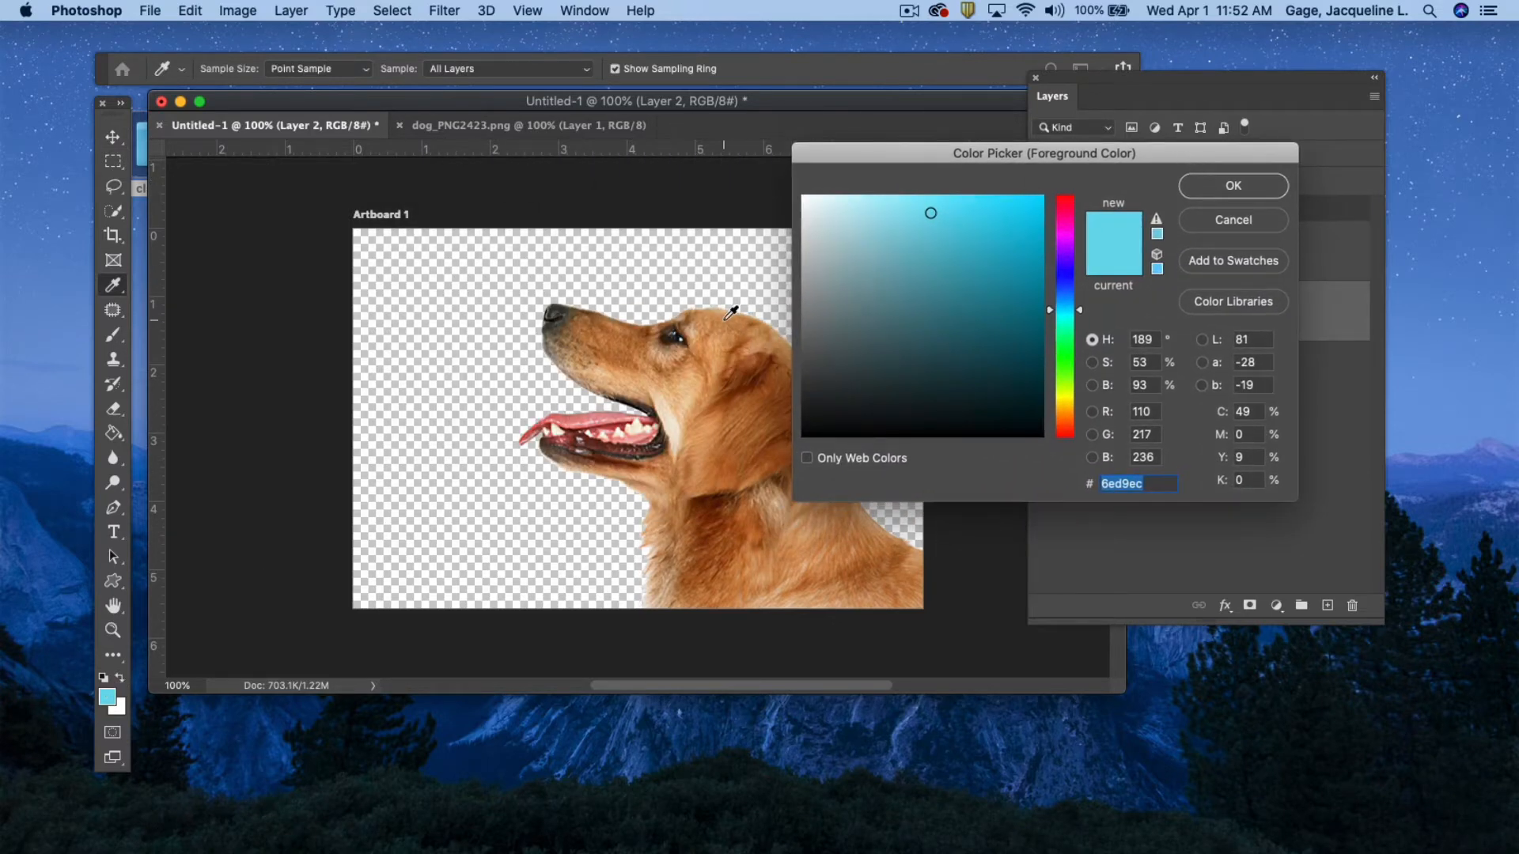
left_click(683, 386)
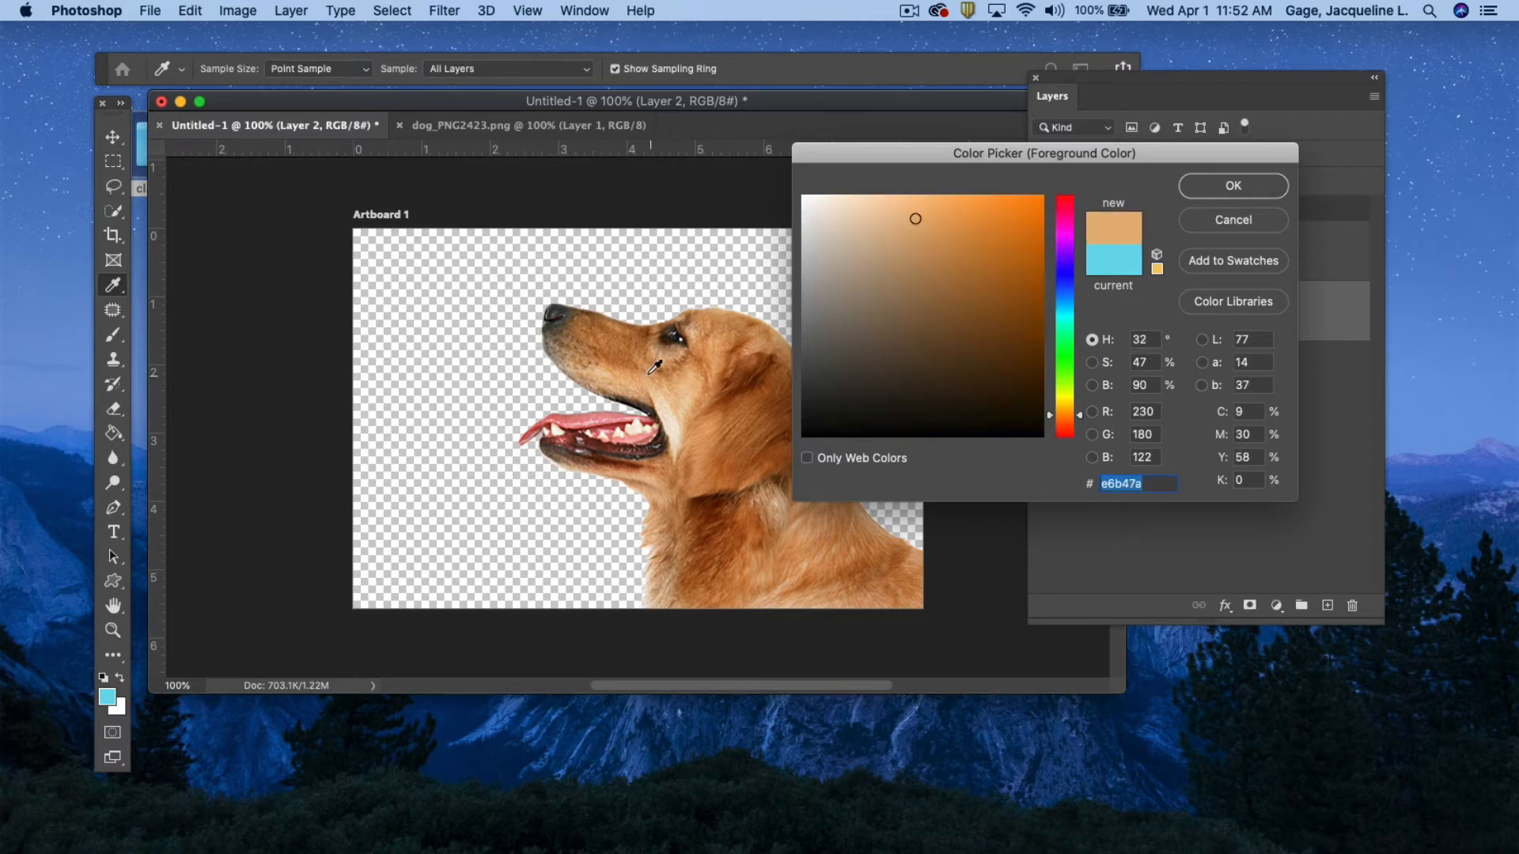
left_click(663, 389)
left_click(682, 413)
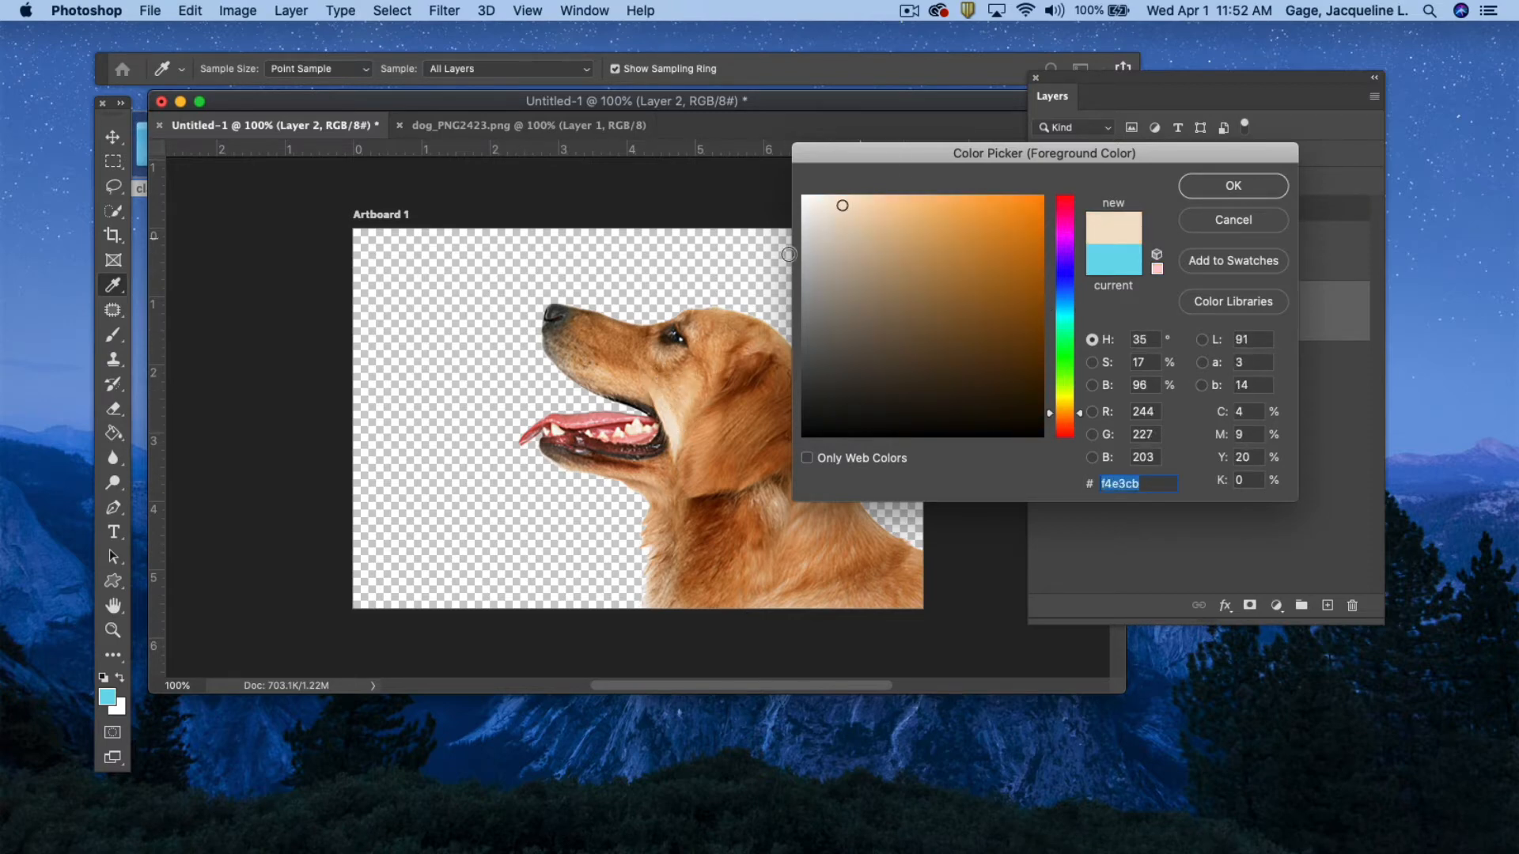
left_click(679, 412)
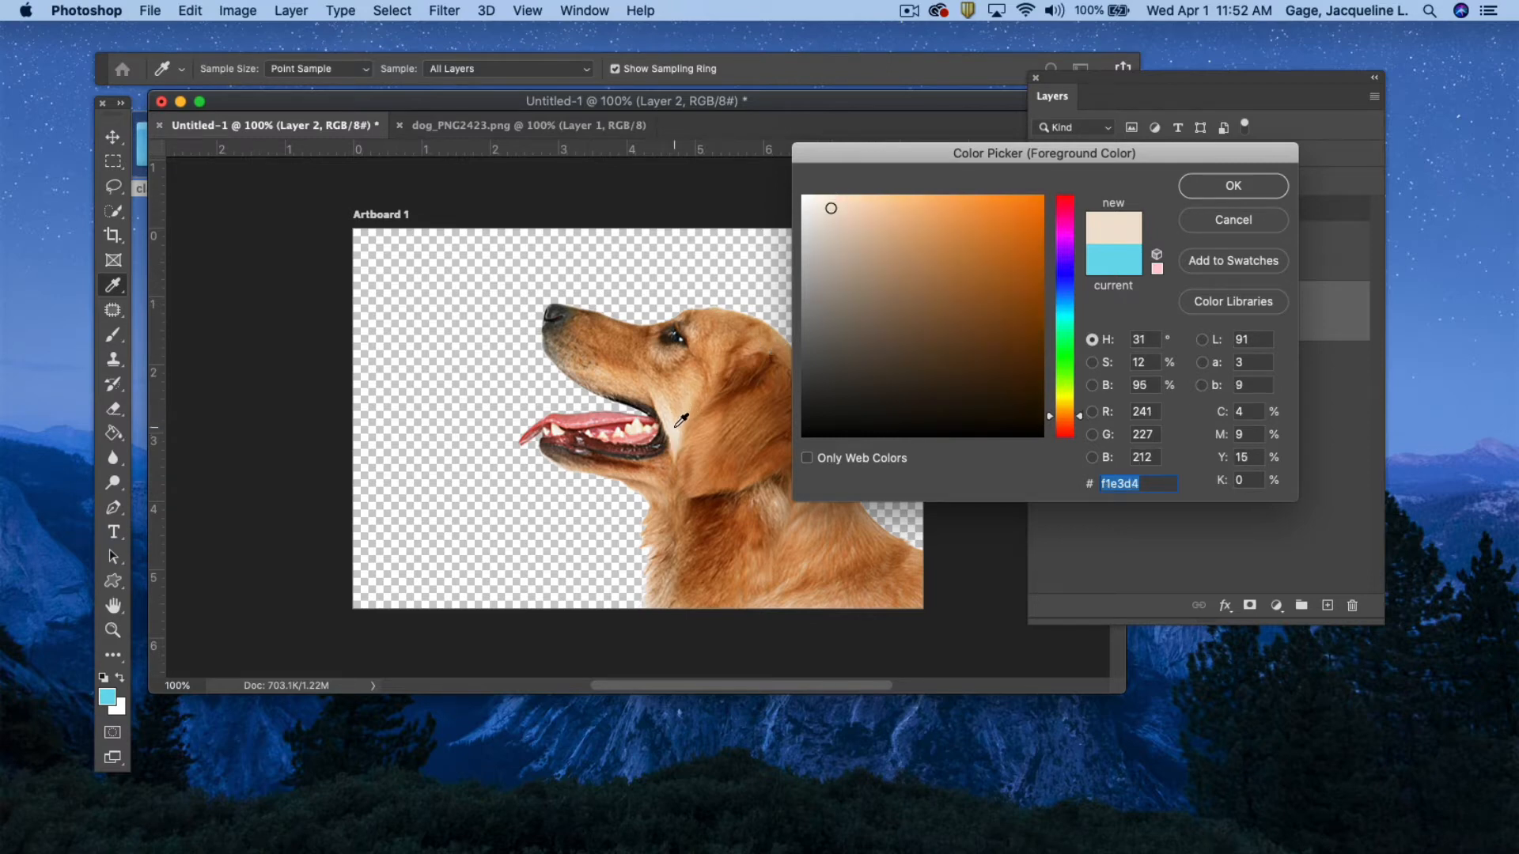
left_click(678, 427)
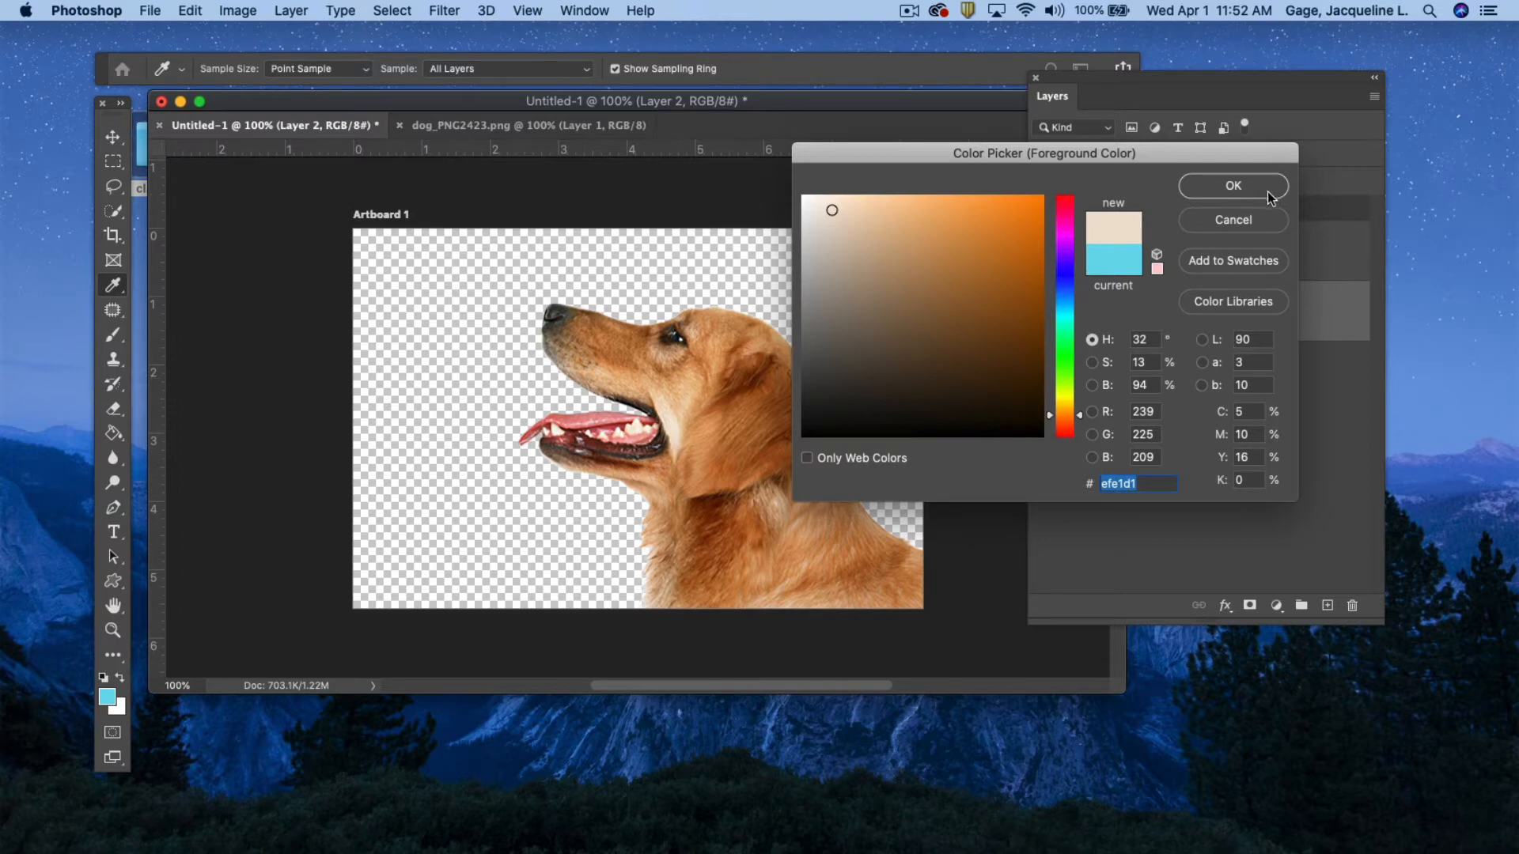
left_click(1240, 189)
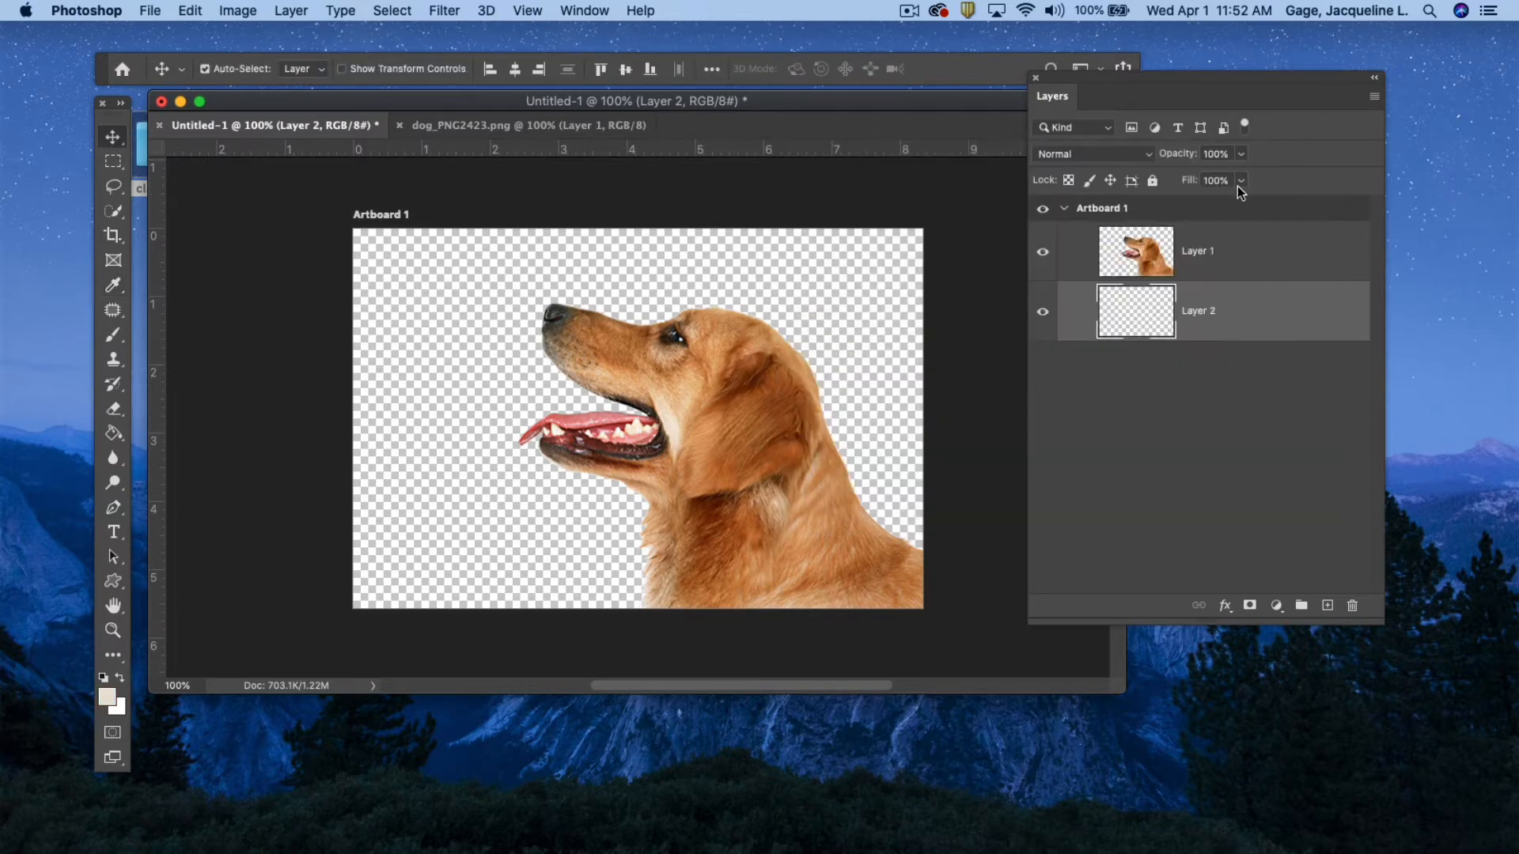
- Fill Layer 2 with the foreground colour at 100% opacity and separate the Layers panel from the document window
left_click(190, 11)
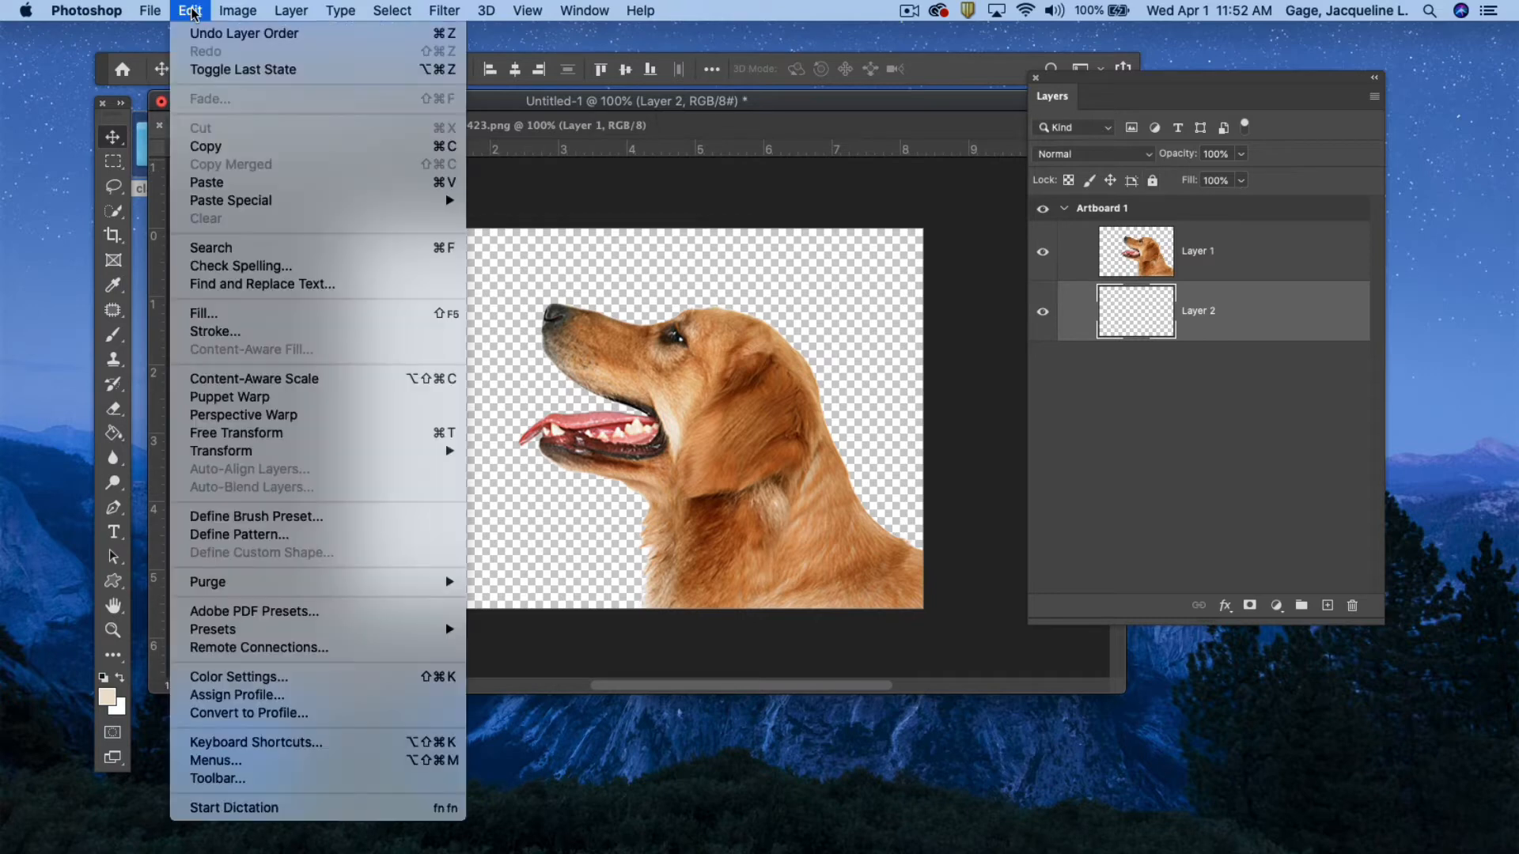
left_click(212, 314)
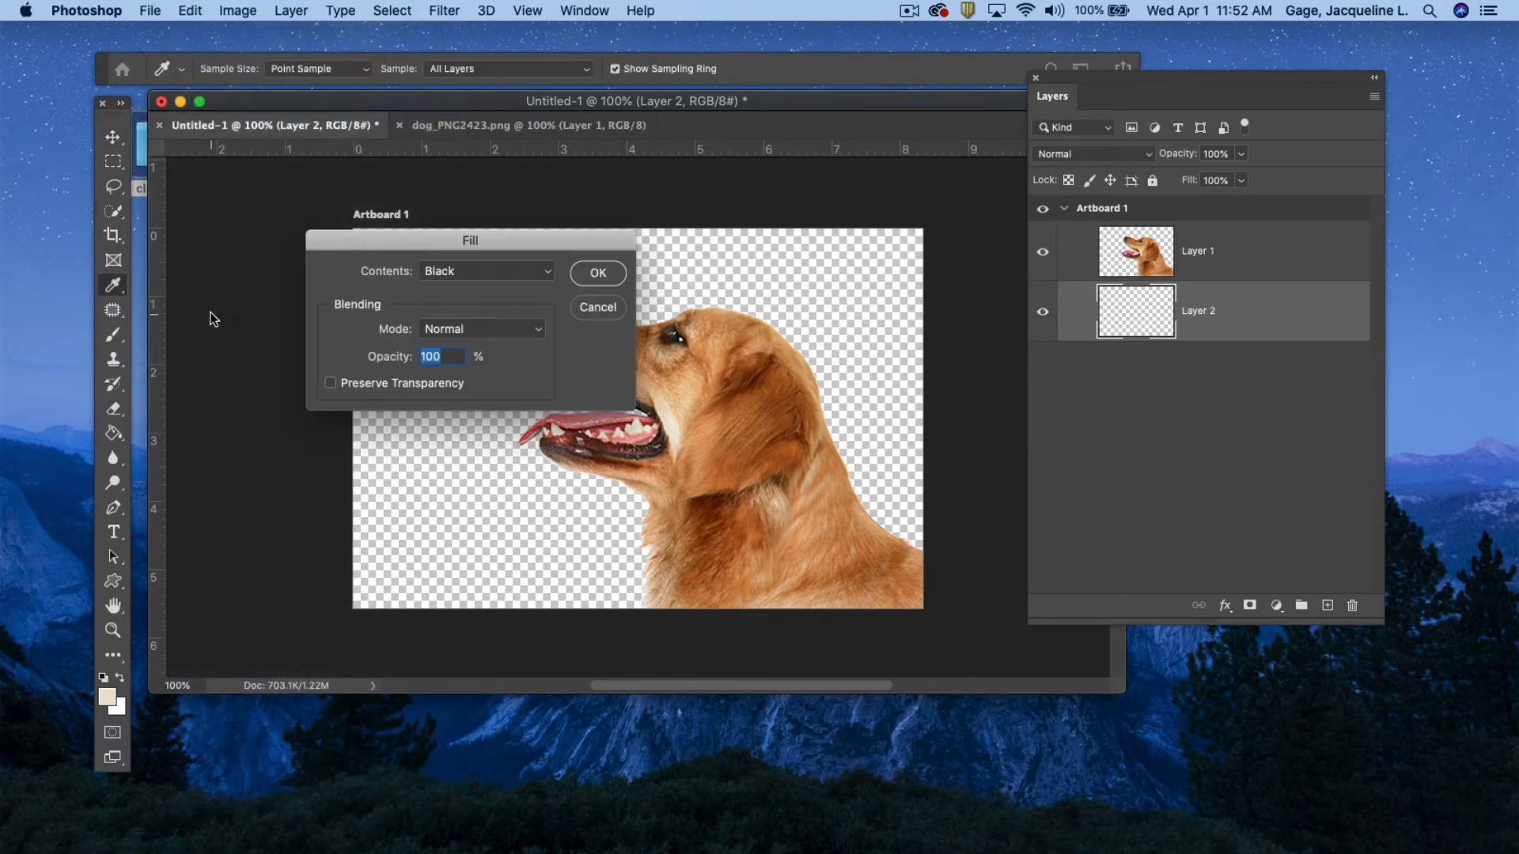
left_click(548, 272)
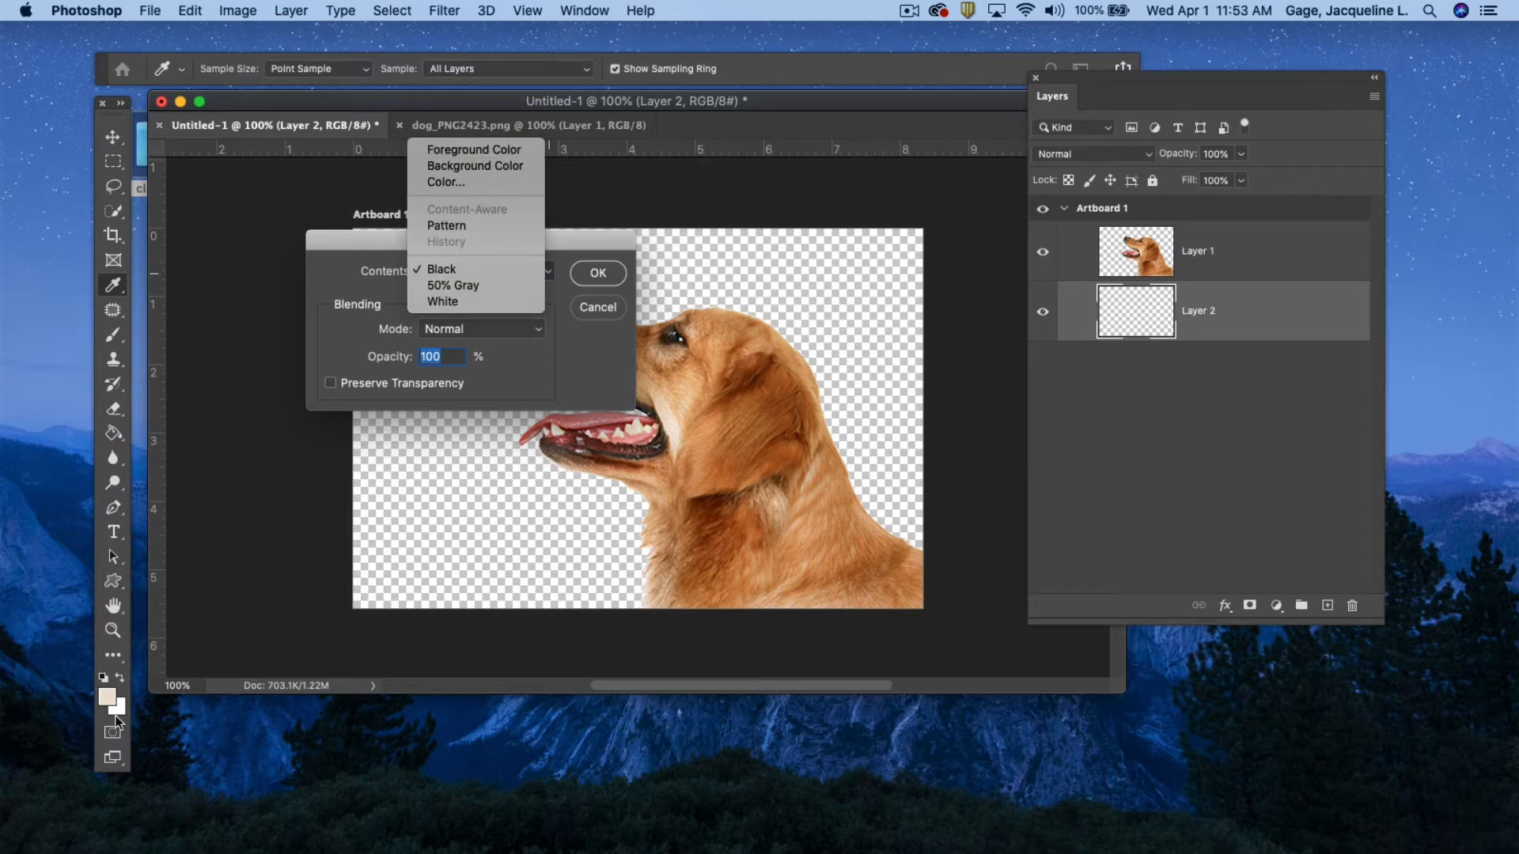
left_click(515, 151)
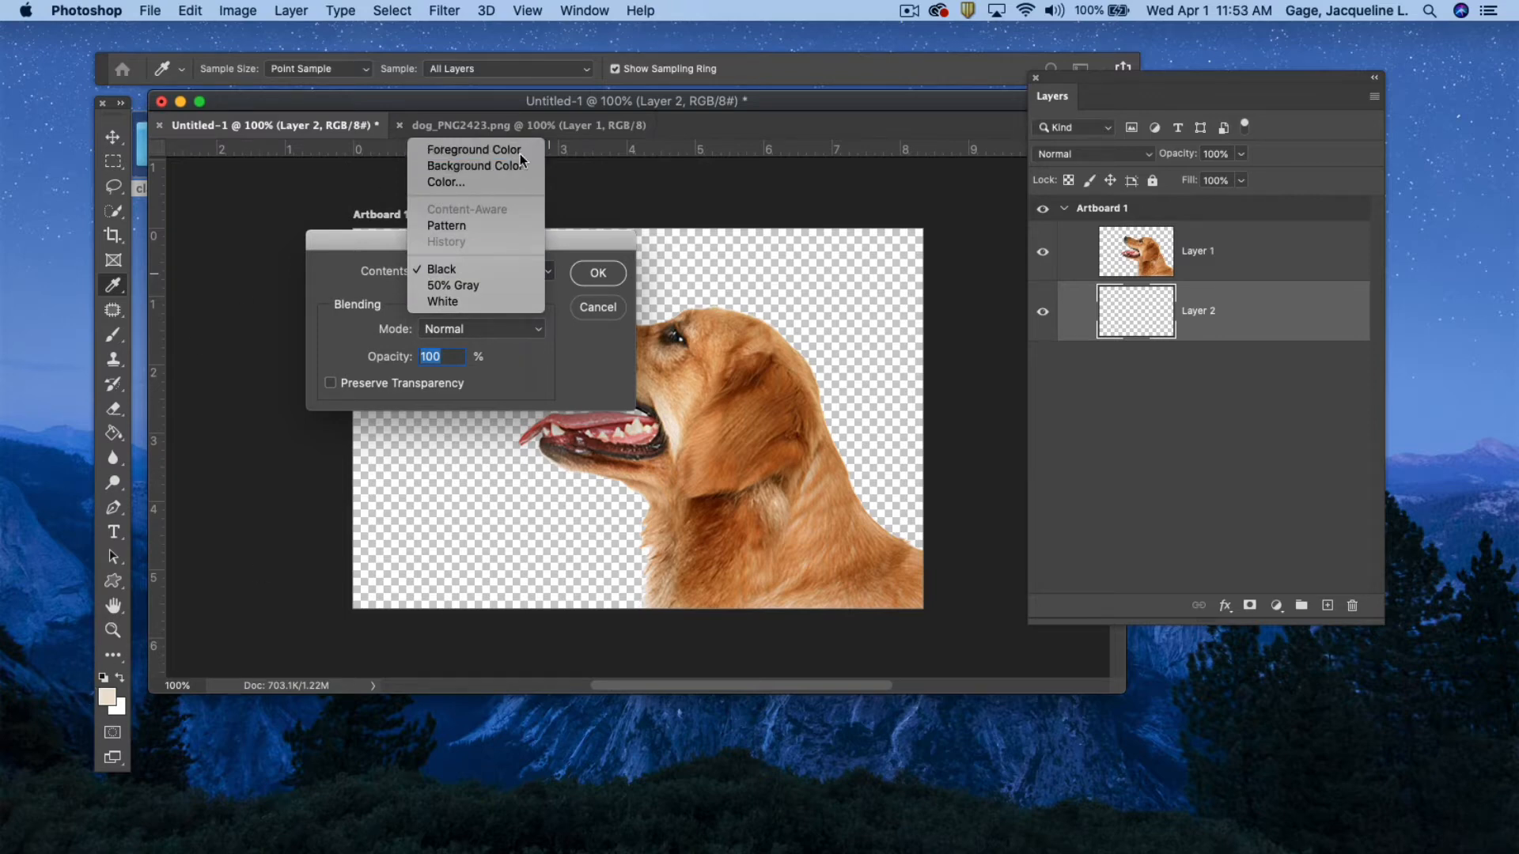
left_click(600, 274)
key("v")
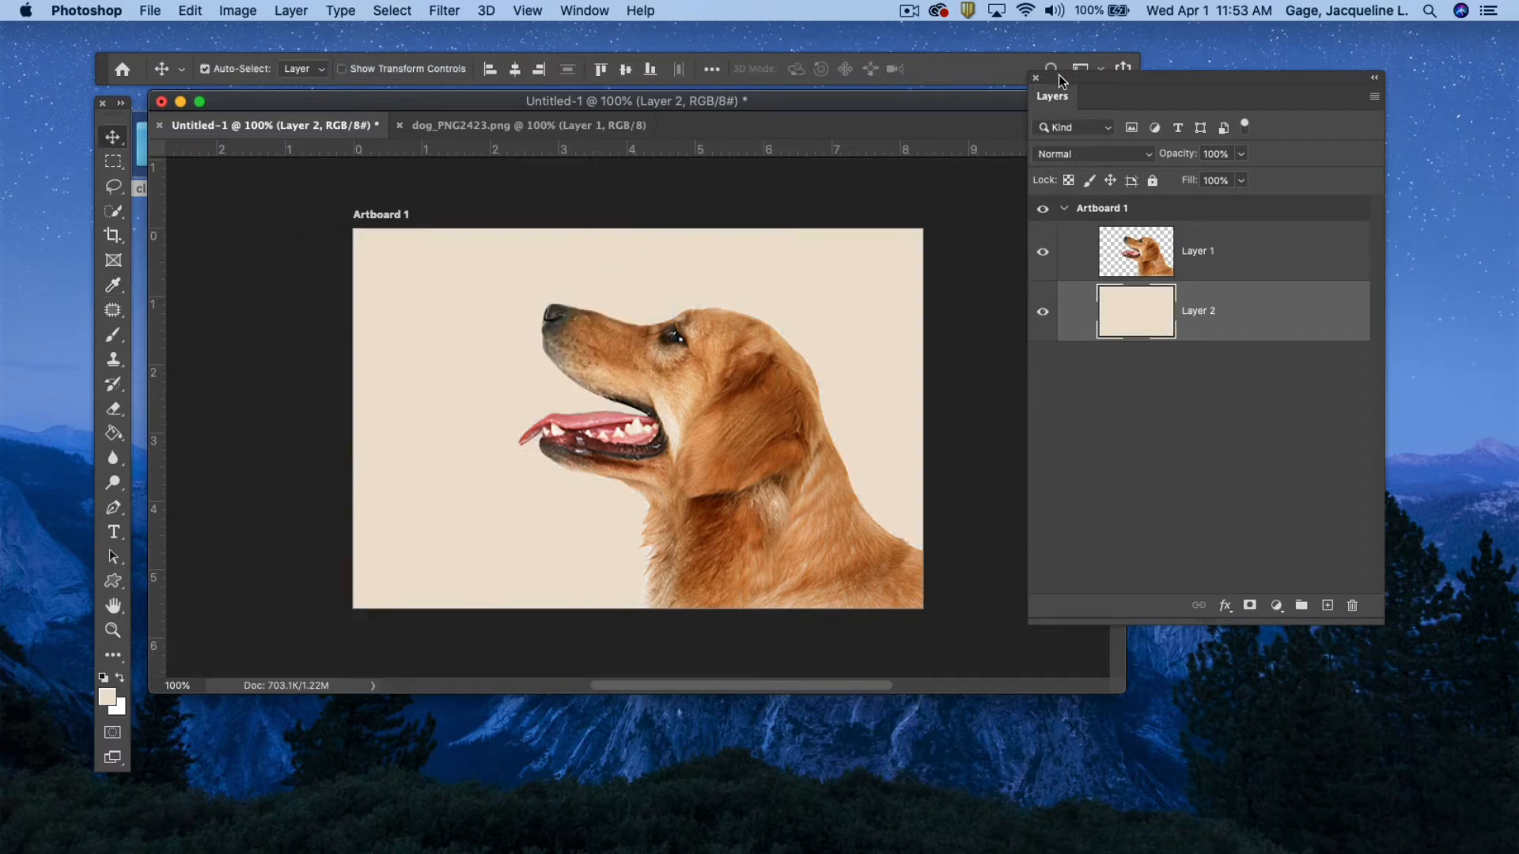
left_click_drag(1059, 78, 1152, 78)
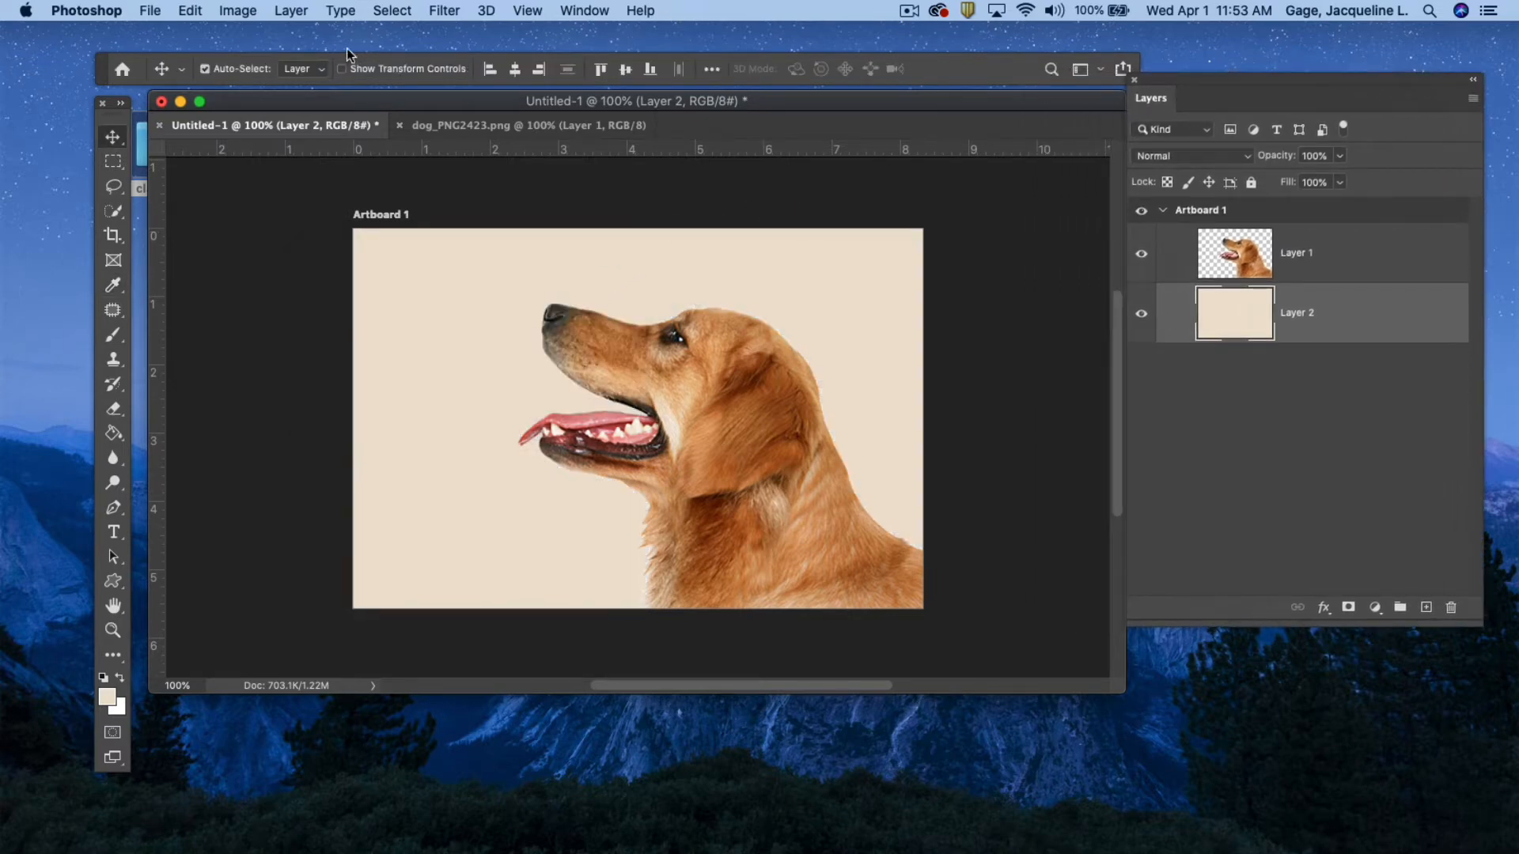
left_click_drag(264, 93, 254, 91)
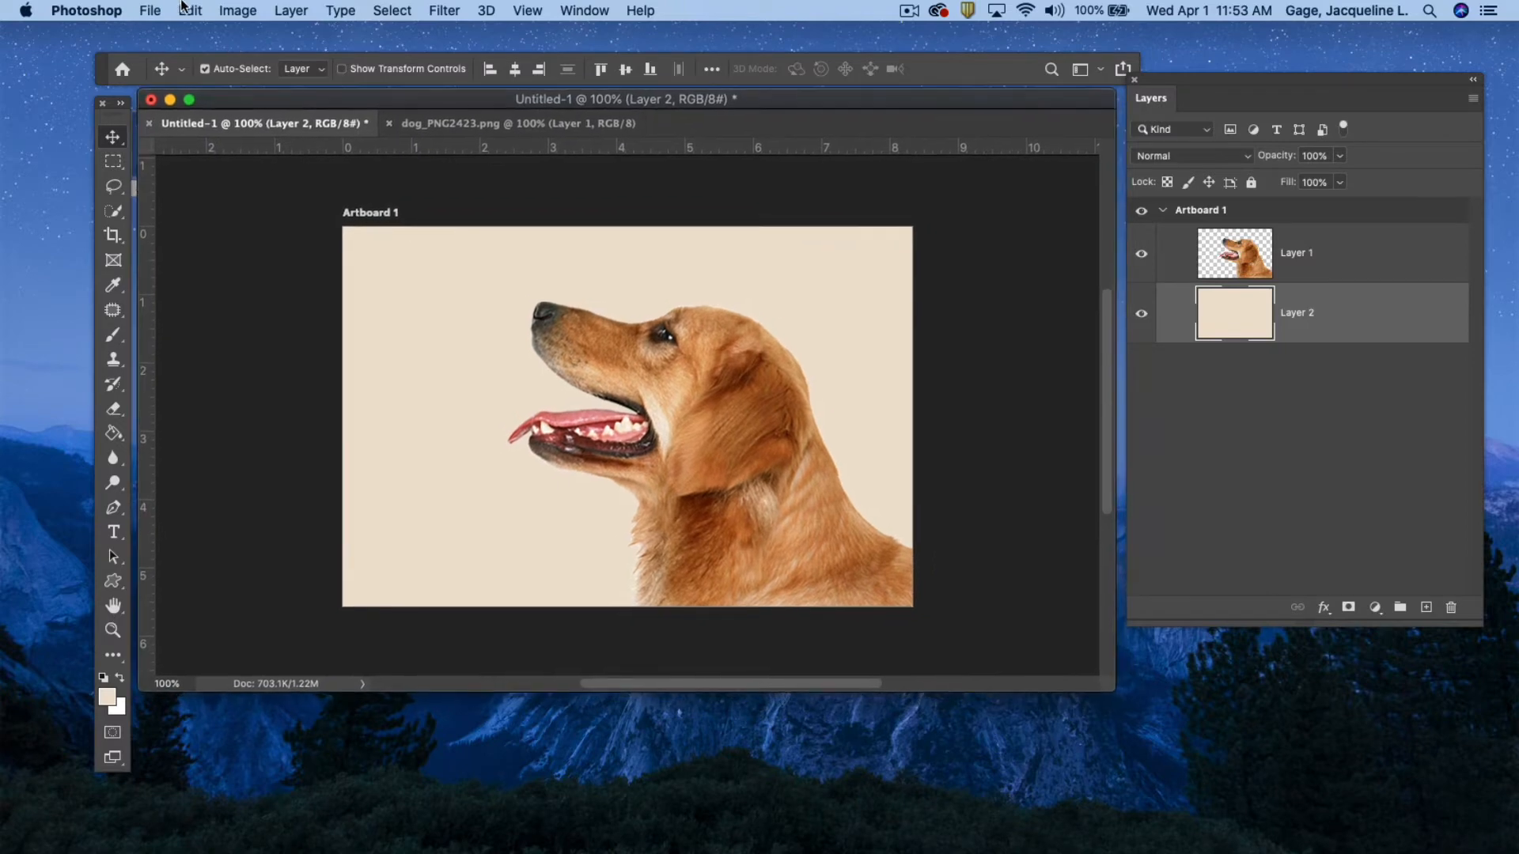
- Place Rover_Logo_White.png as an embedded image, scaled to about 34% in the artboard's upper-right corner
left_click(151, 10)
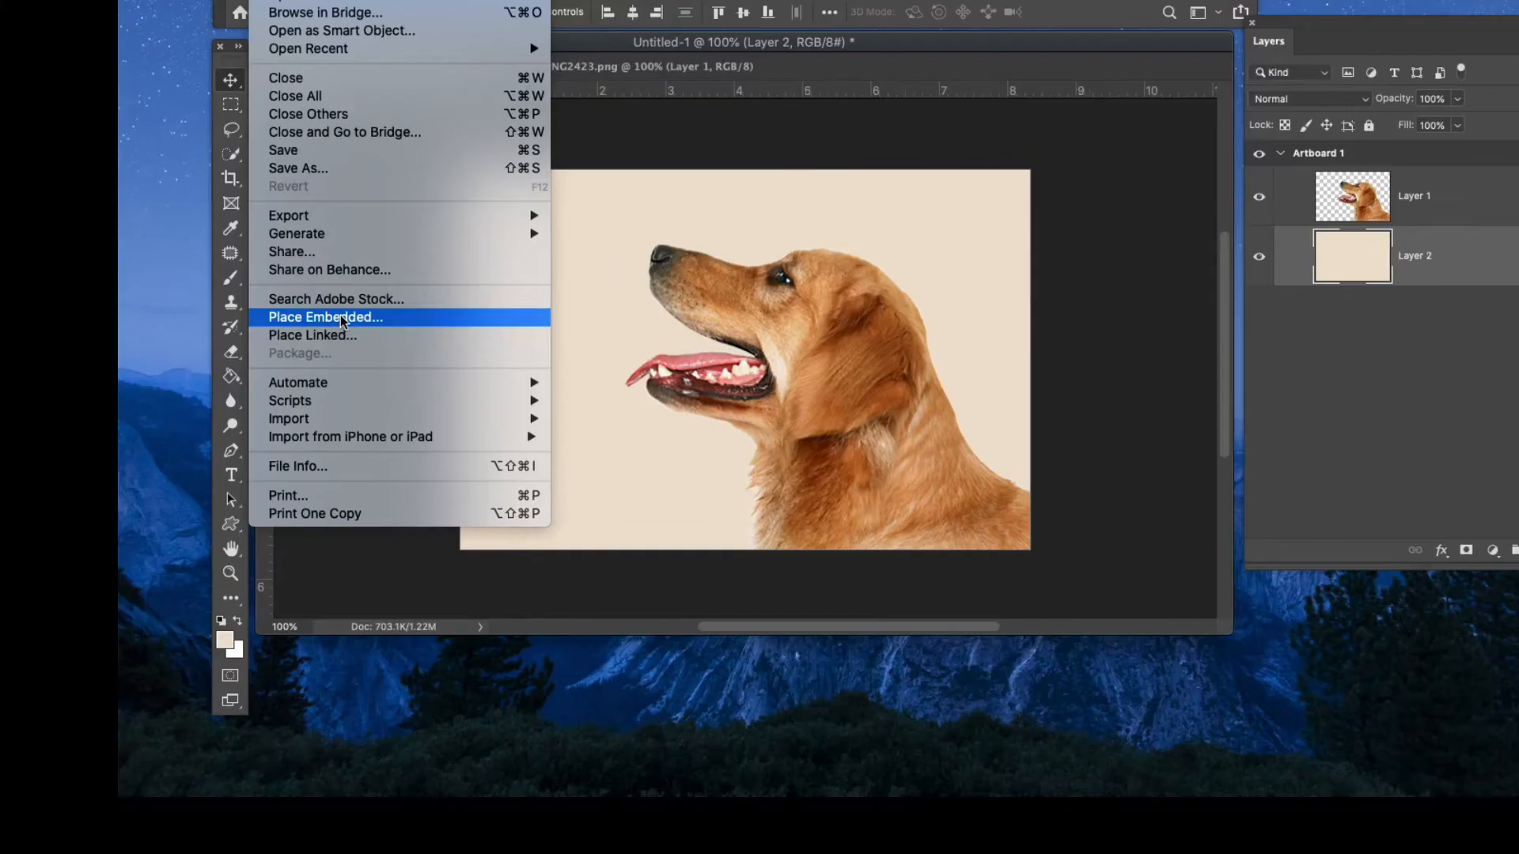
left_click(340, 316)
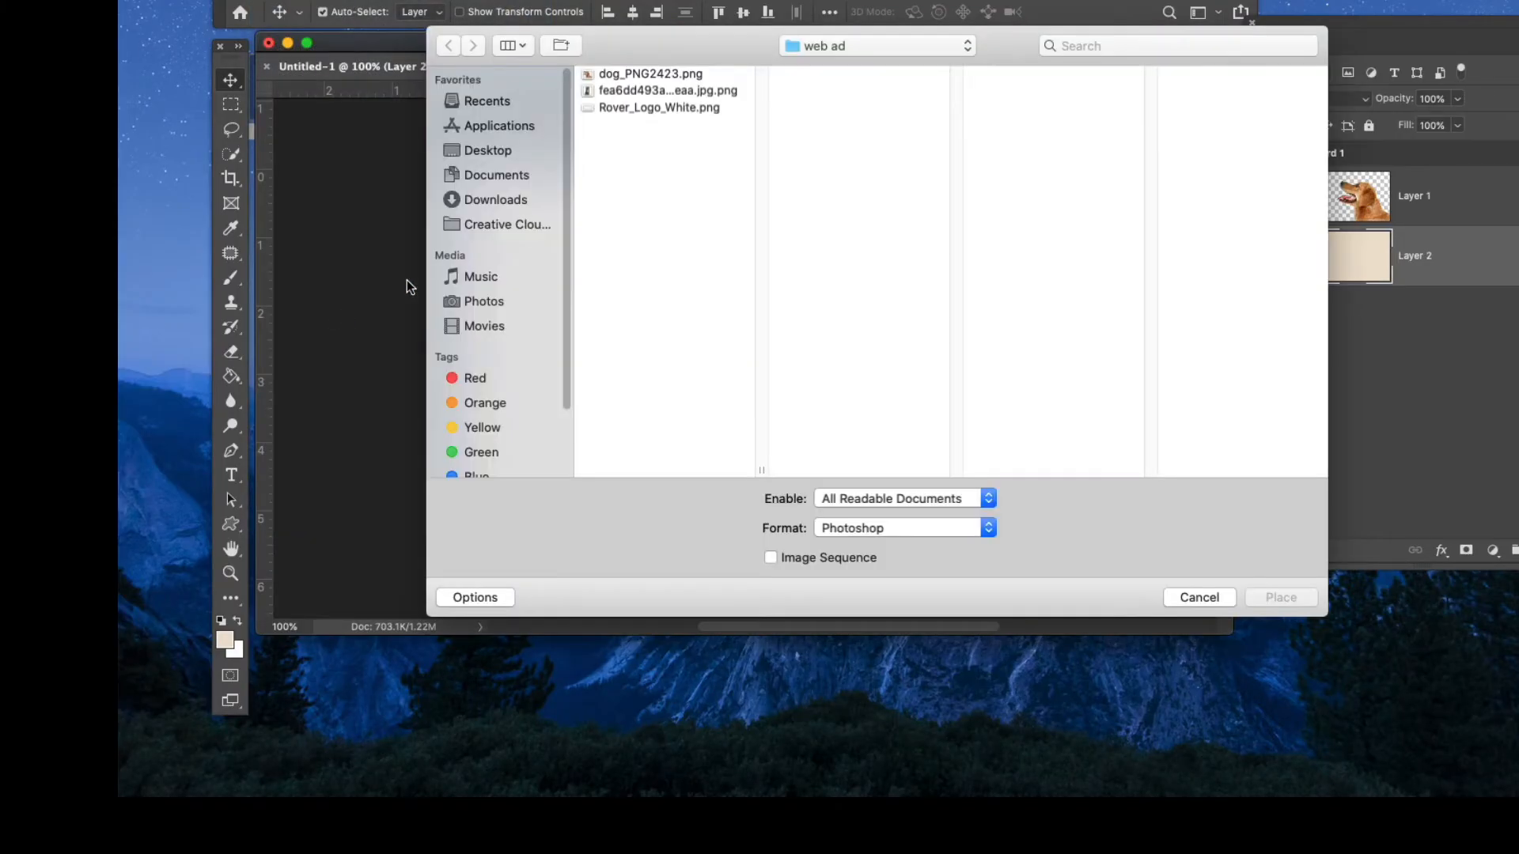
left_click(637, 110)
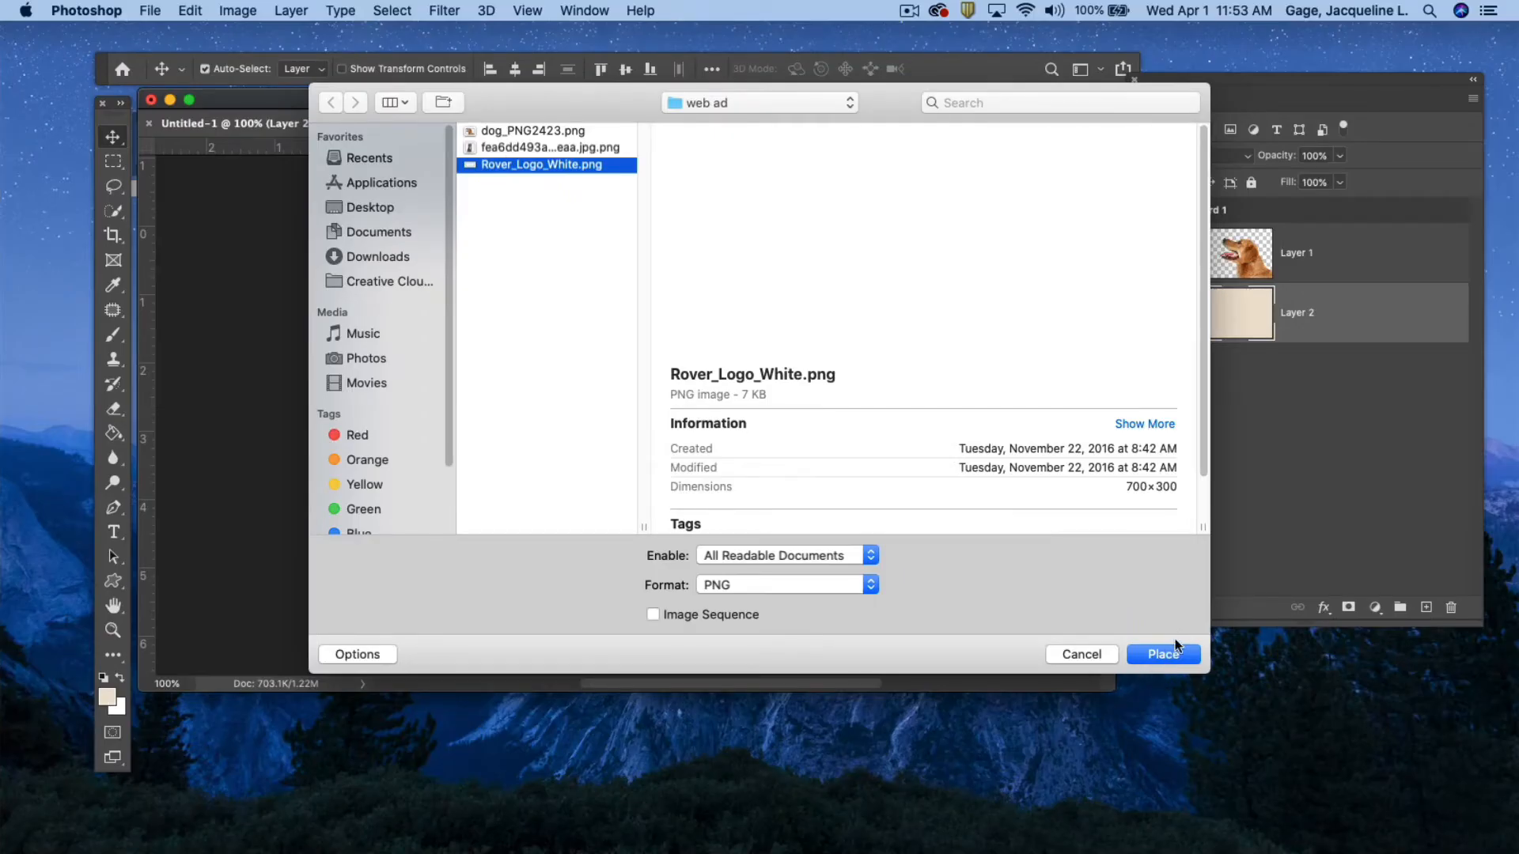
left_click(1163, 654)
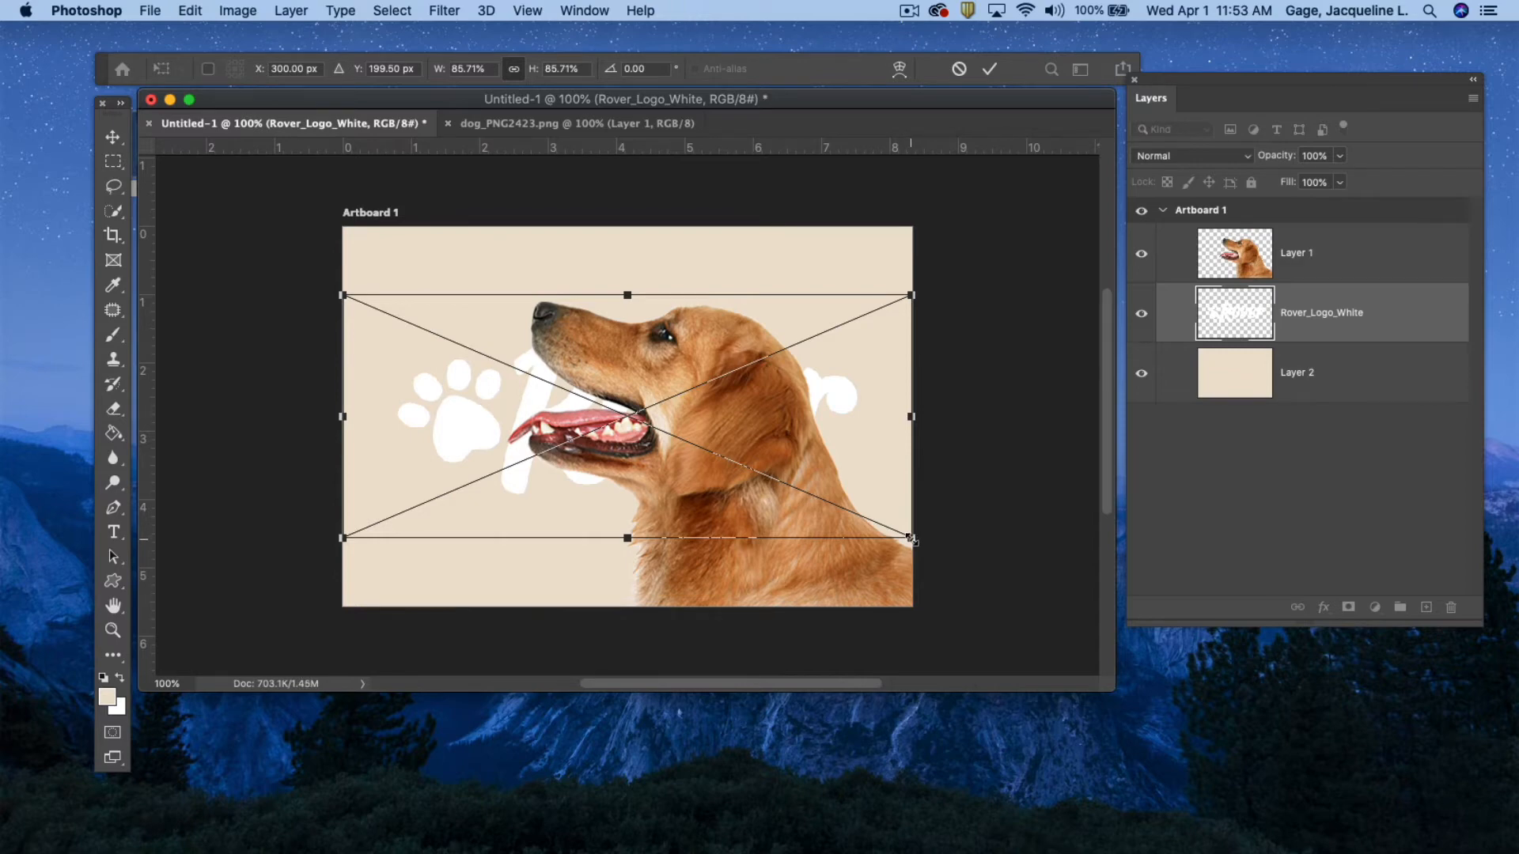
left_click_drag(911, 540, 585, 363)
left_click_drag(493, 339, 845, 279)
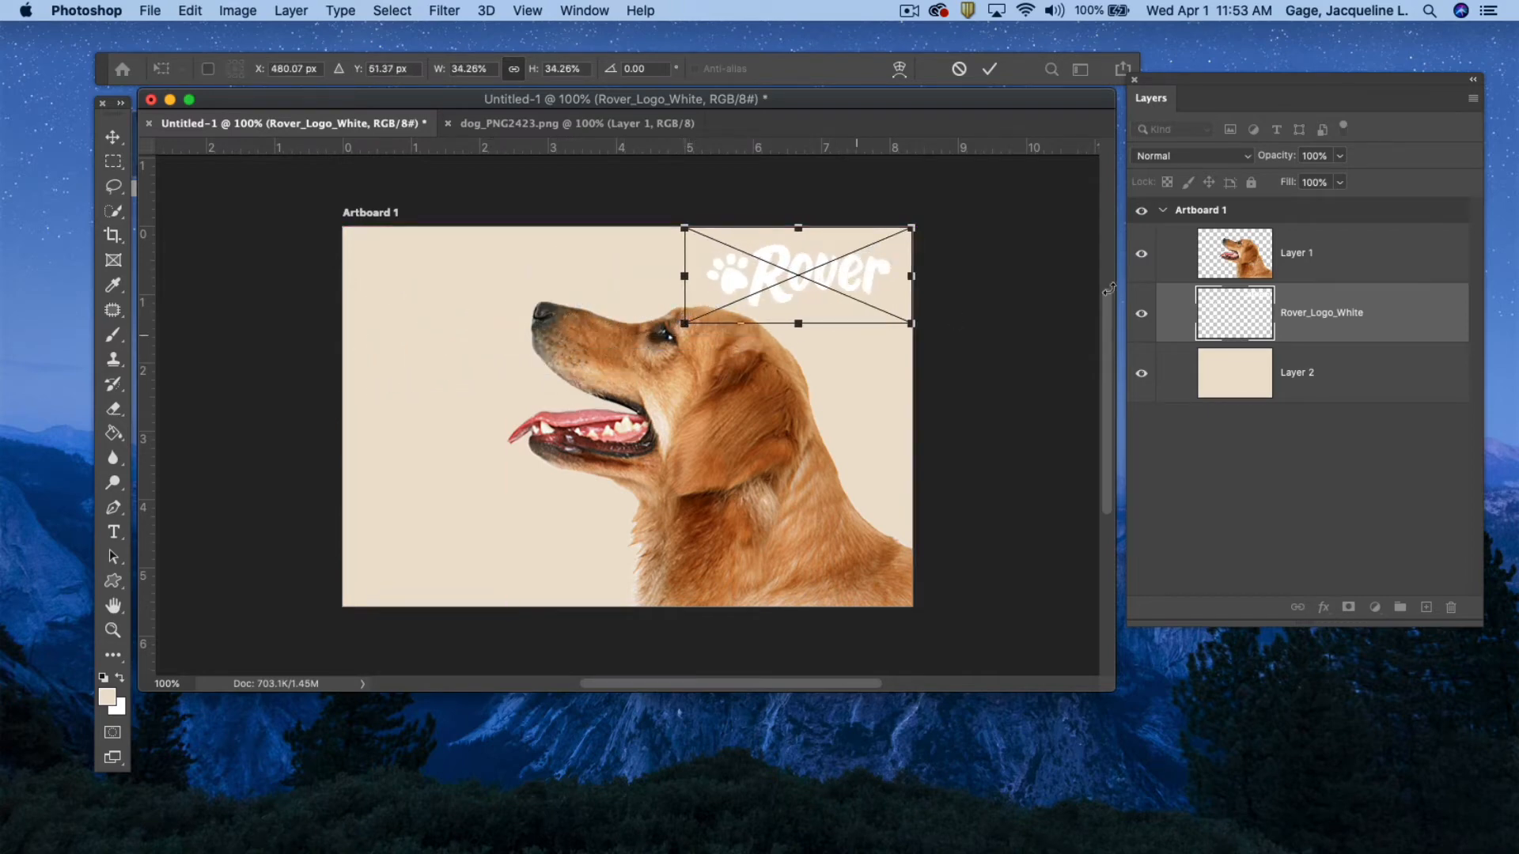
- Move the dog down and slightly right on the artboard, and shift the Rover logo left above the dog's head
left_click(1384, 254)
left_click_drag(791, 418, 809, 462)
left_click(1394, 314)
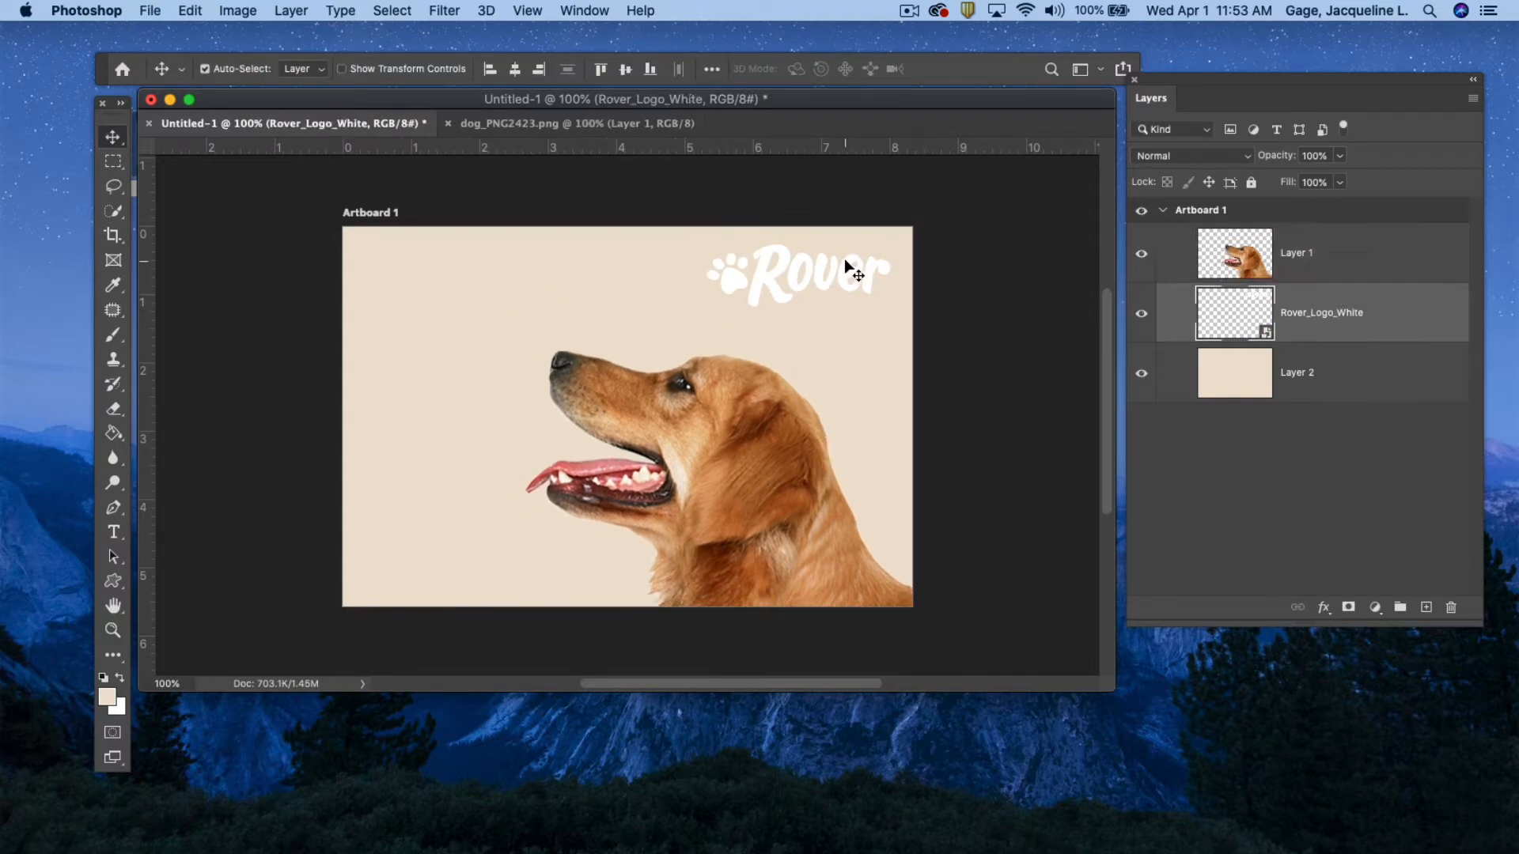
left_click_drag(845, 261, 767, 276)
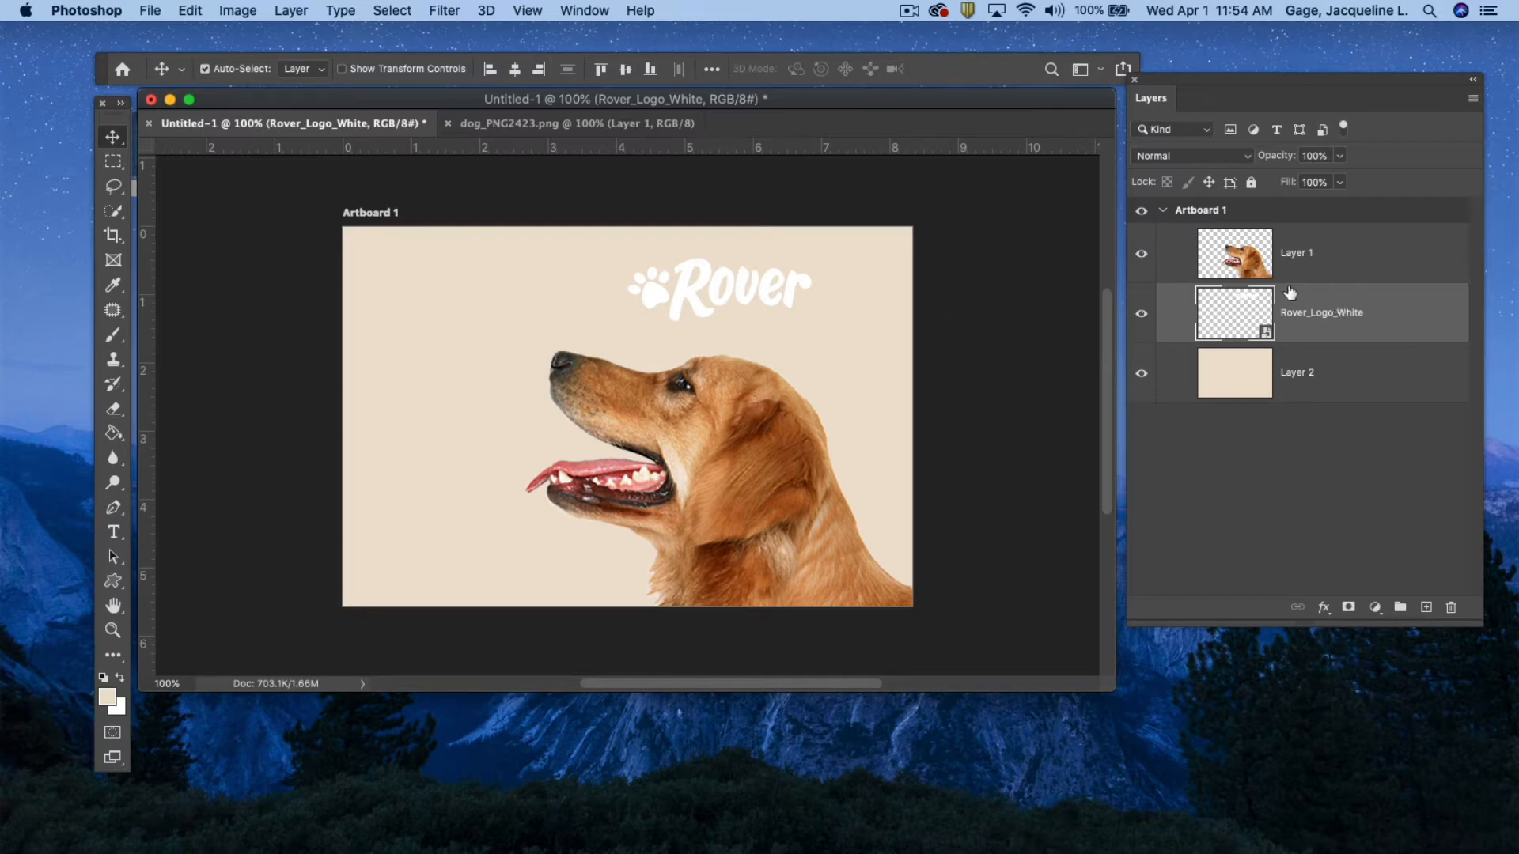
- Enlarge the Rover logo proportionally above the dog's head and shift the dog slightly to the right
left_click(188, 12)
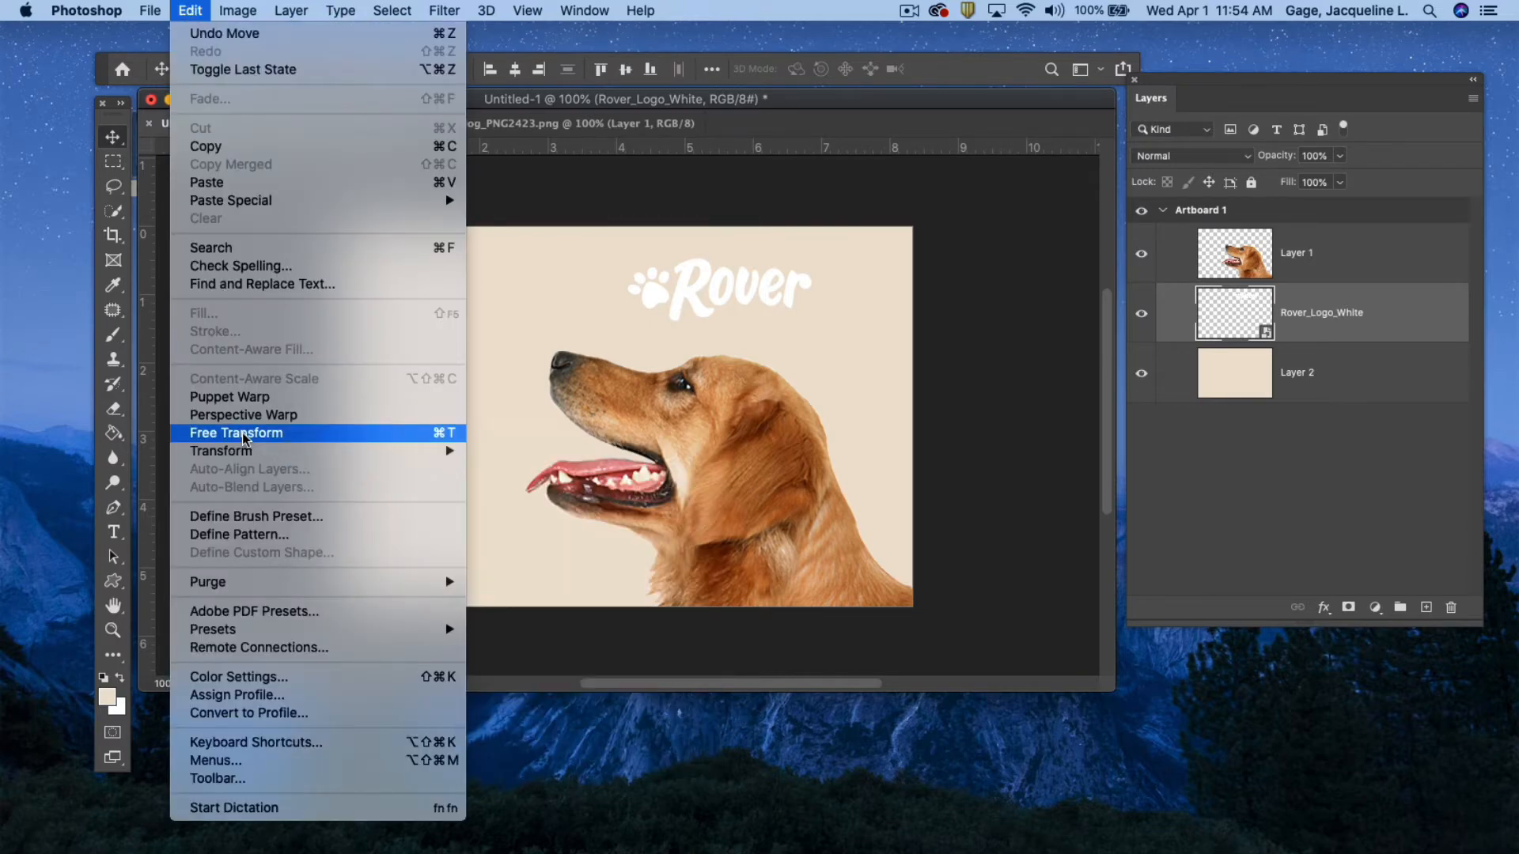
mouse_move(372, 457)
left_click(503, 481)
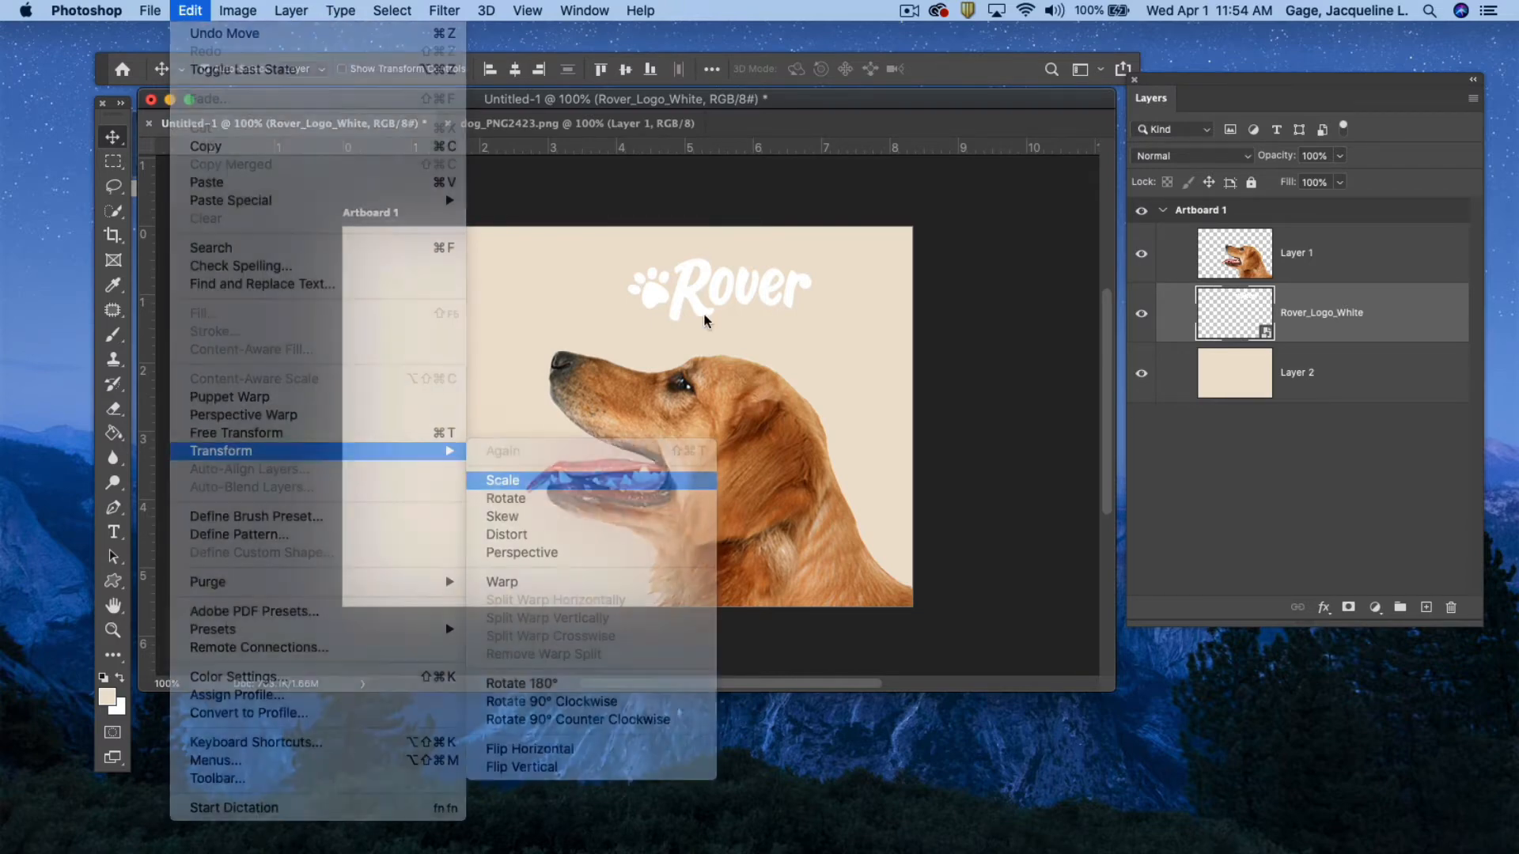
left_click_drag(606, 334, 562, 372)
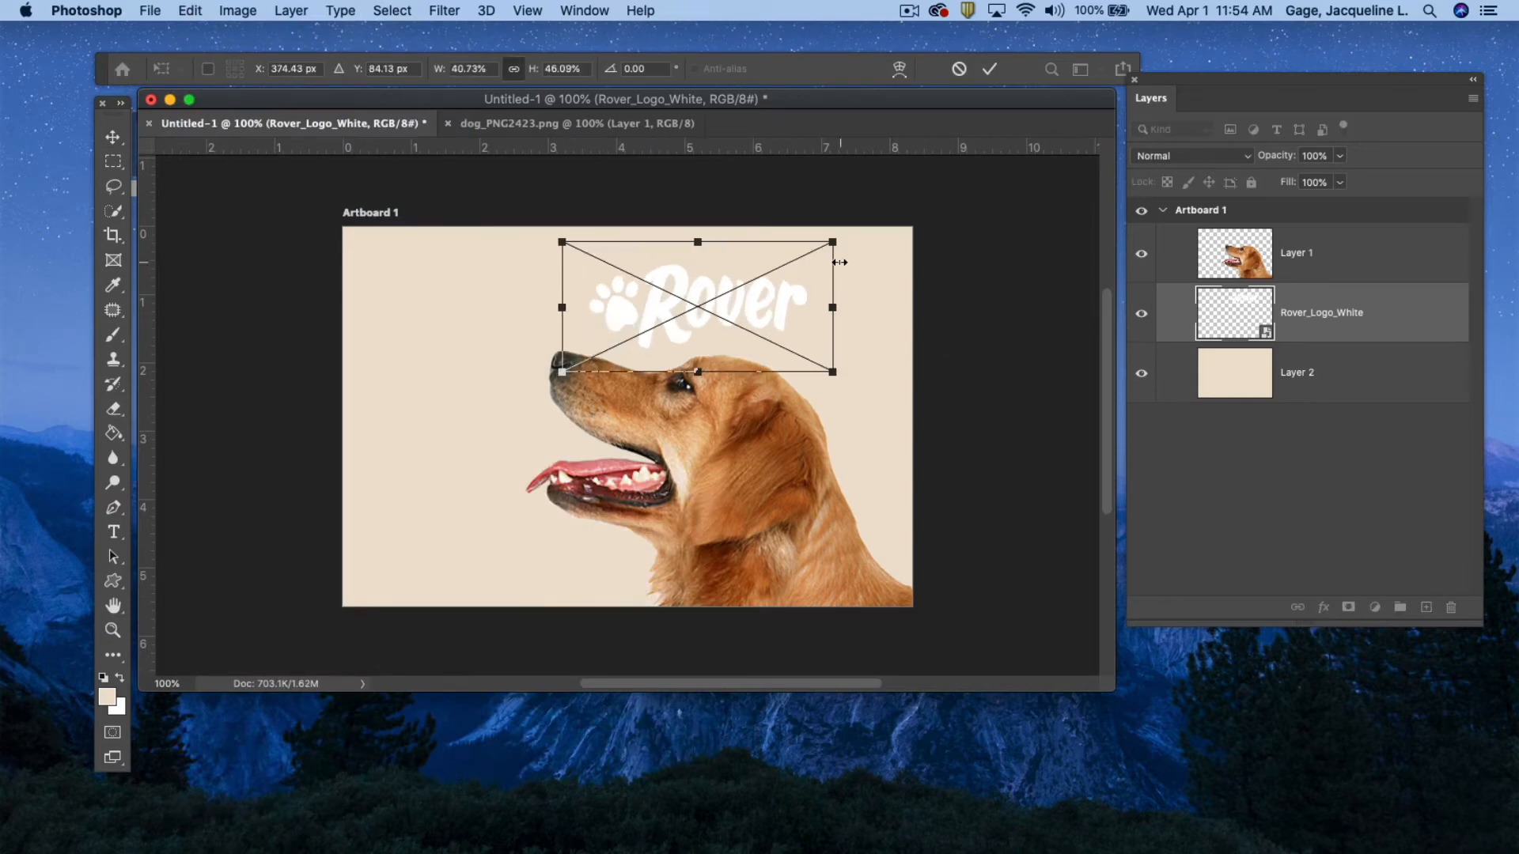
key("super+z")
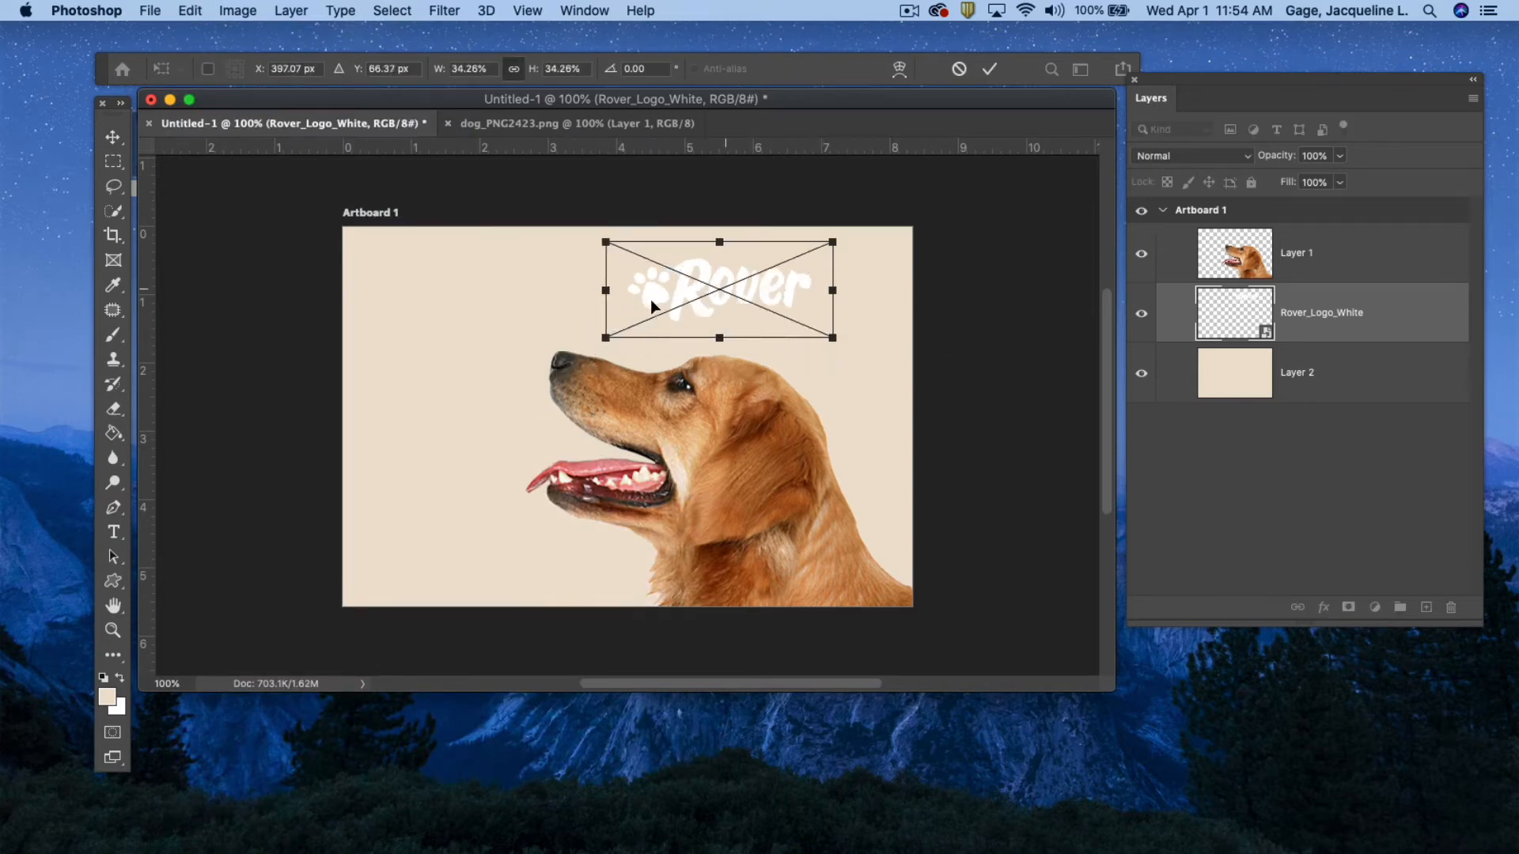
right_click(601, 335)
key("Escape")
key("Escape")
left_click_drag(749, 302, 758, 301)
left_click(1273, 269)
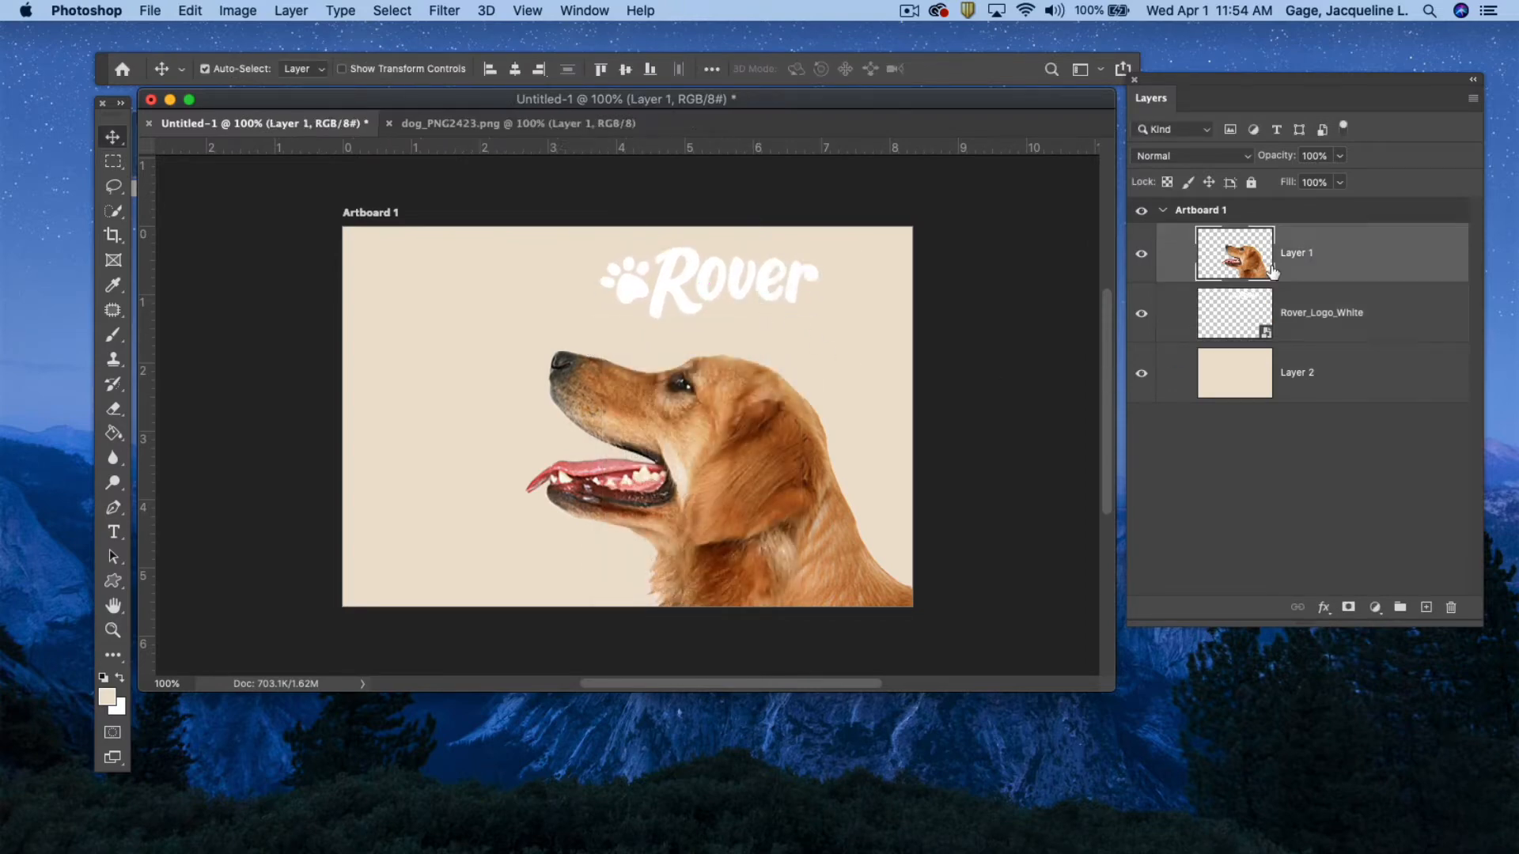
left_click_drag(790, 427, 798, 425)
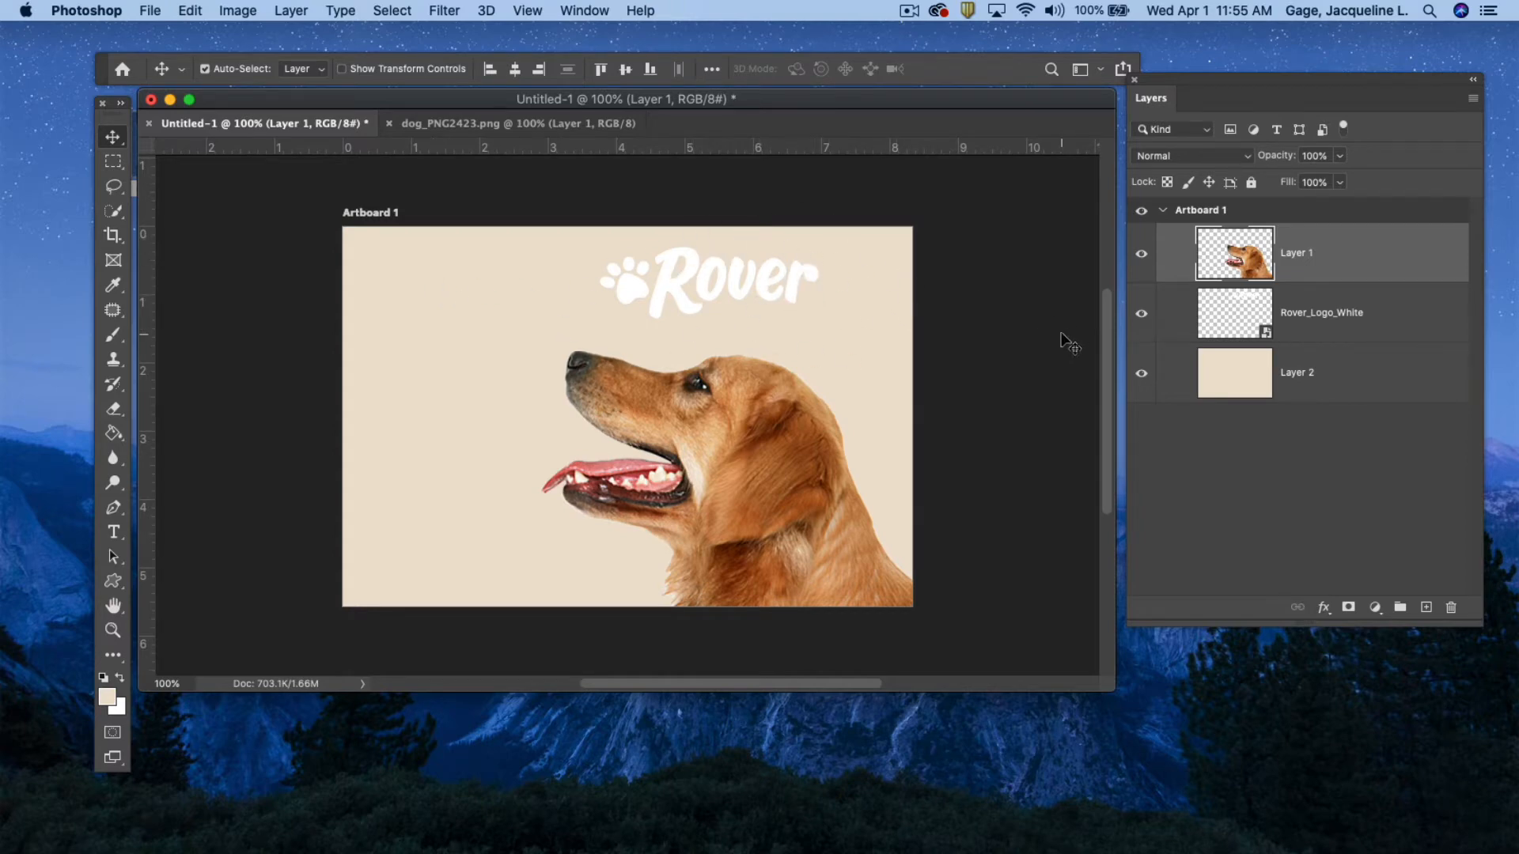
- Set the foreground colour to darker tan #d9c0a3 and refill the background on Layer 2 with it
left_click(108, 694)
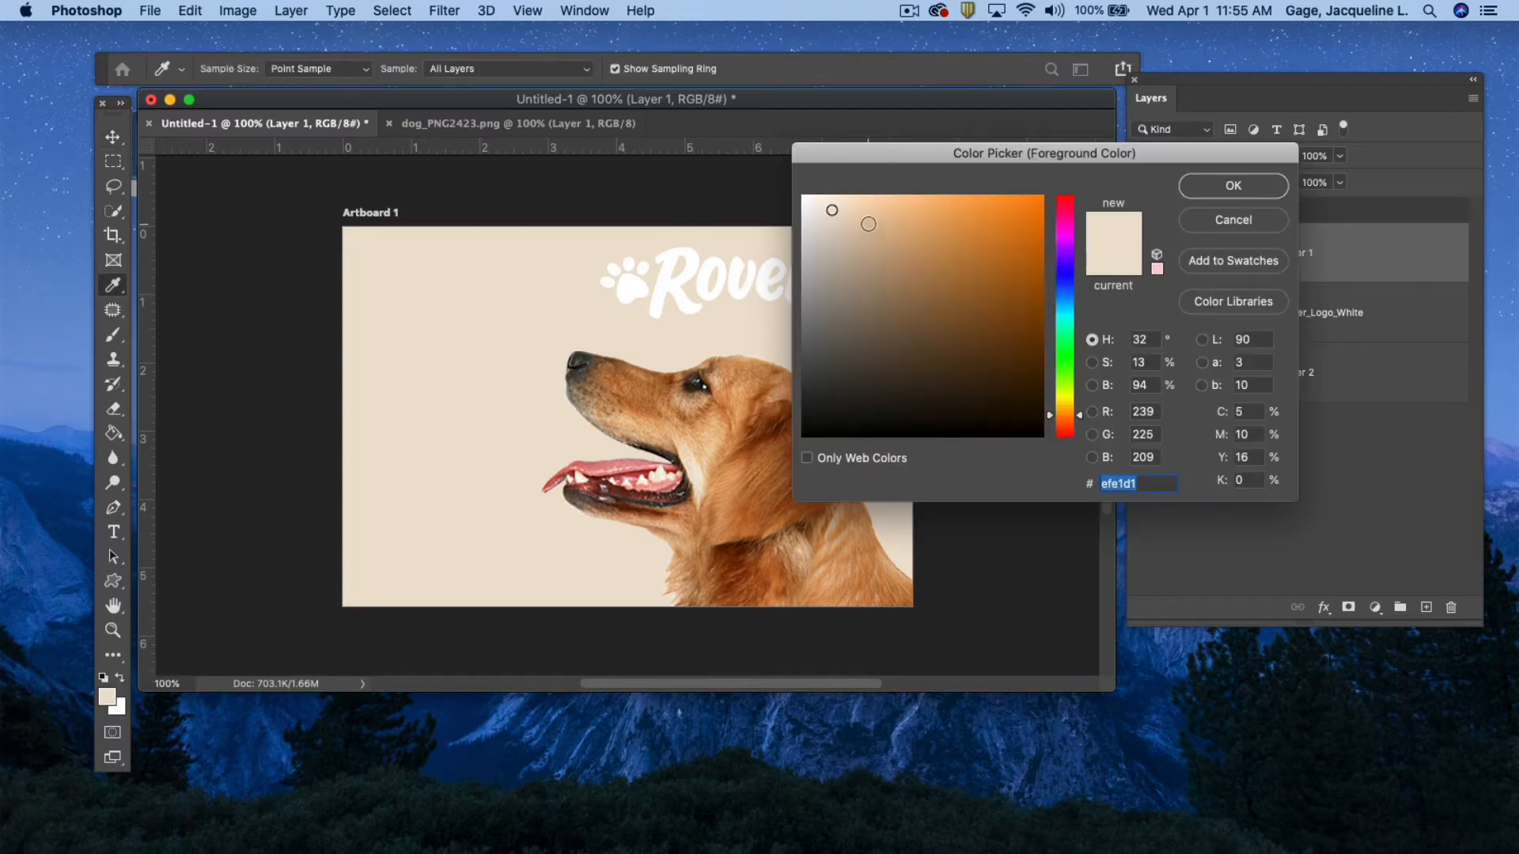
left_click(862, 231)
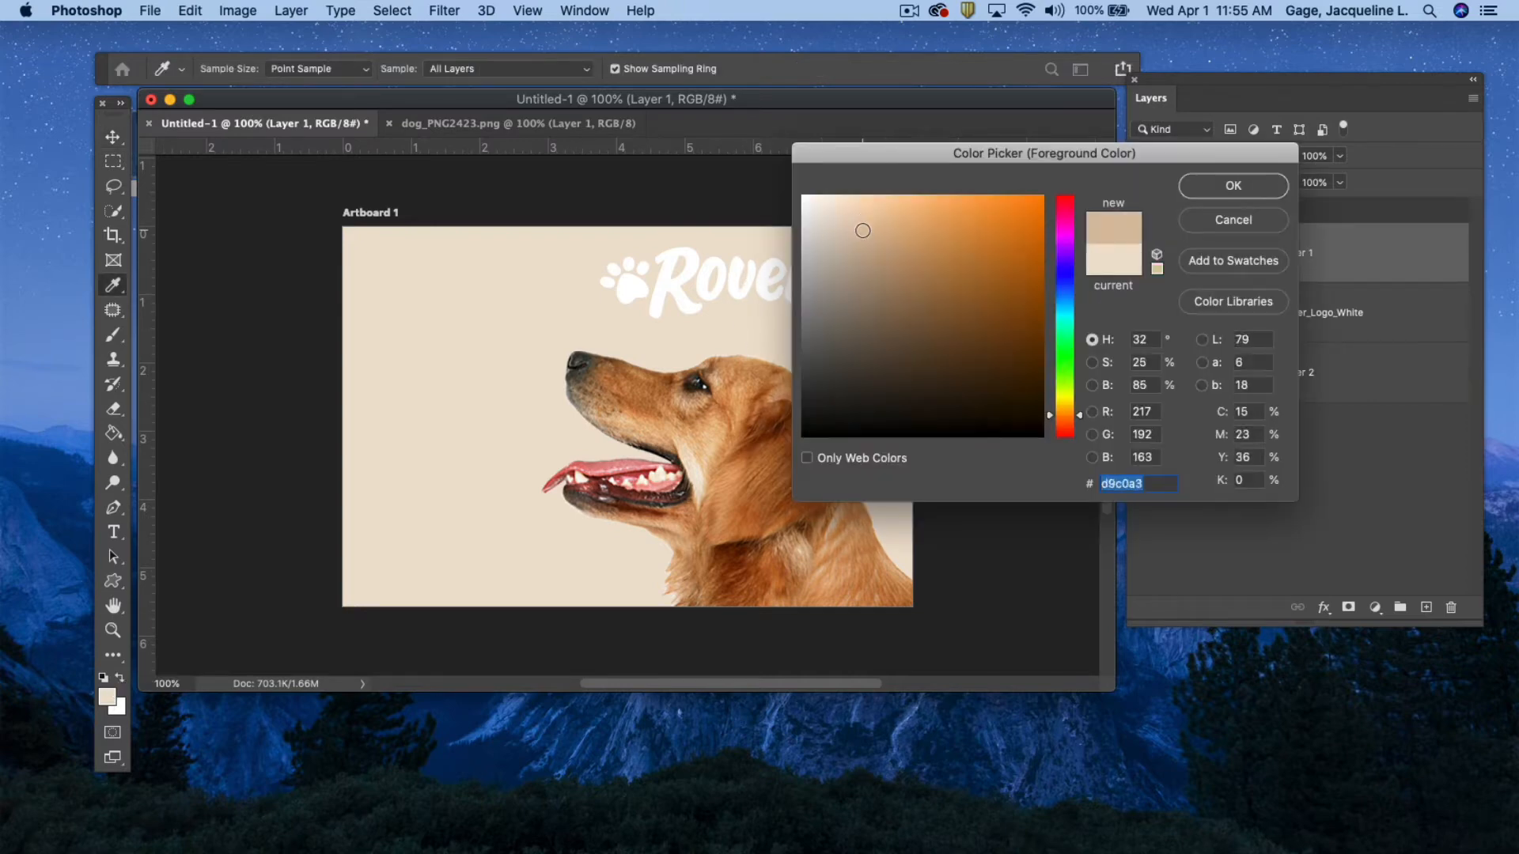
left_click(1232, 187)
left_click(1375, 379)
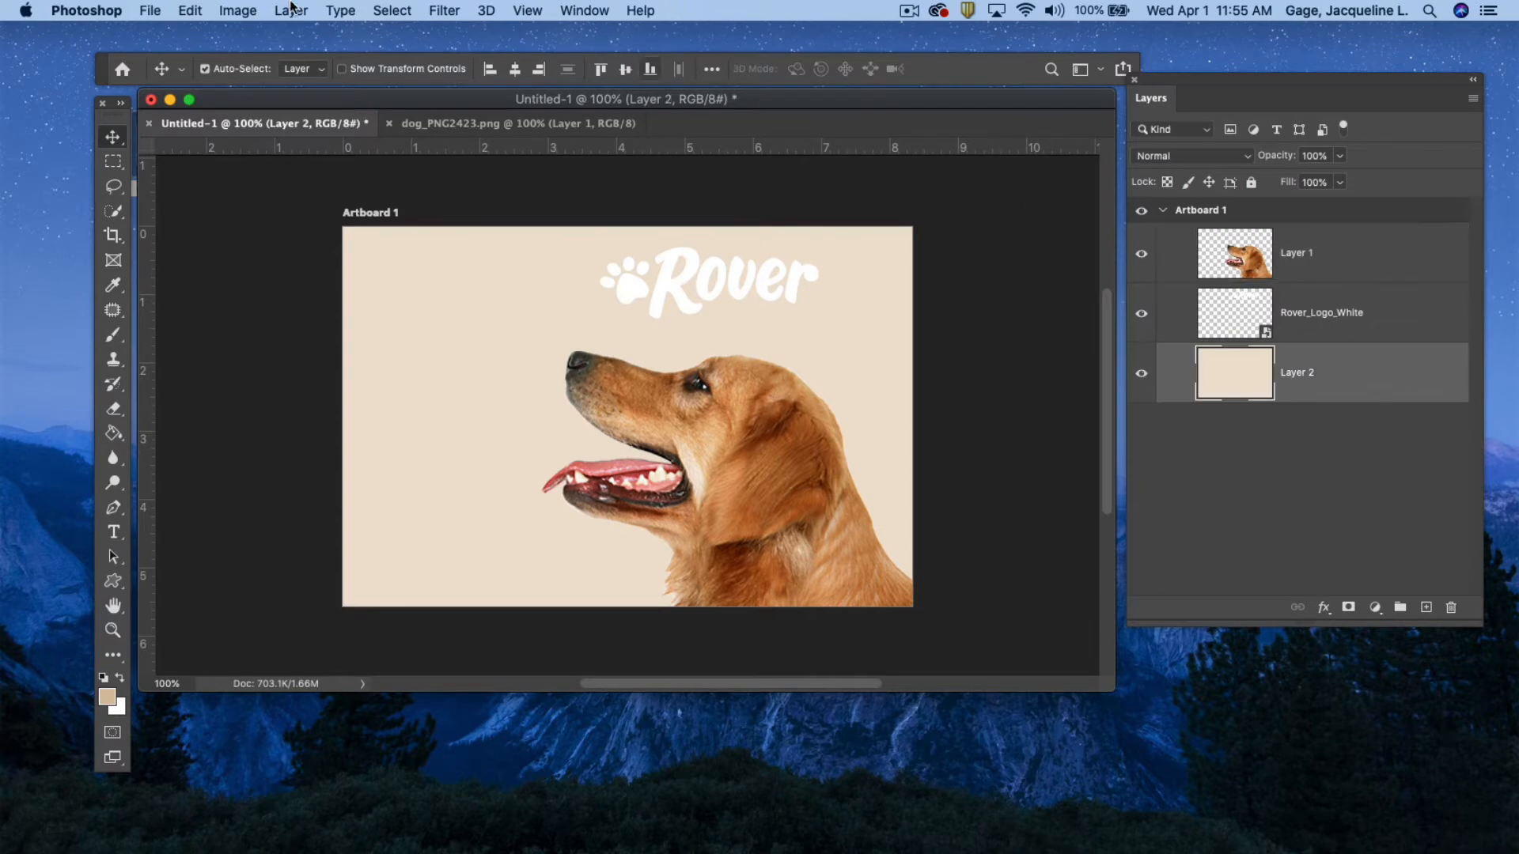
left_click(190, 10)
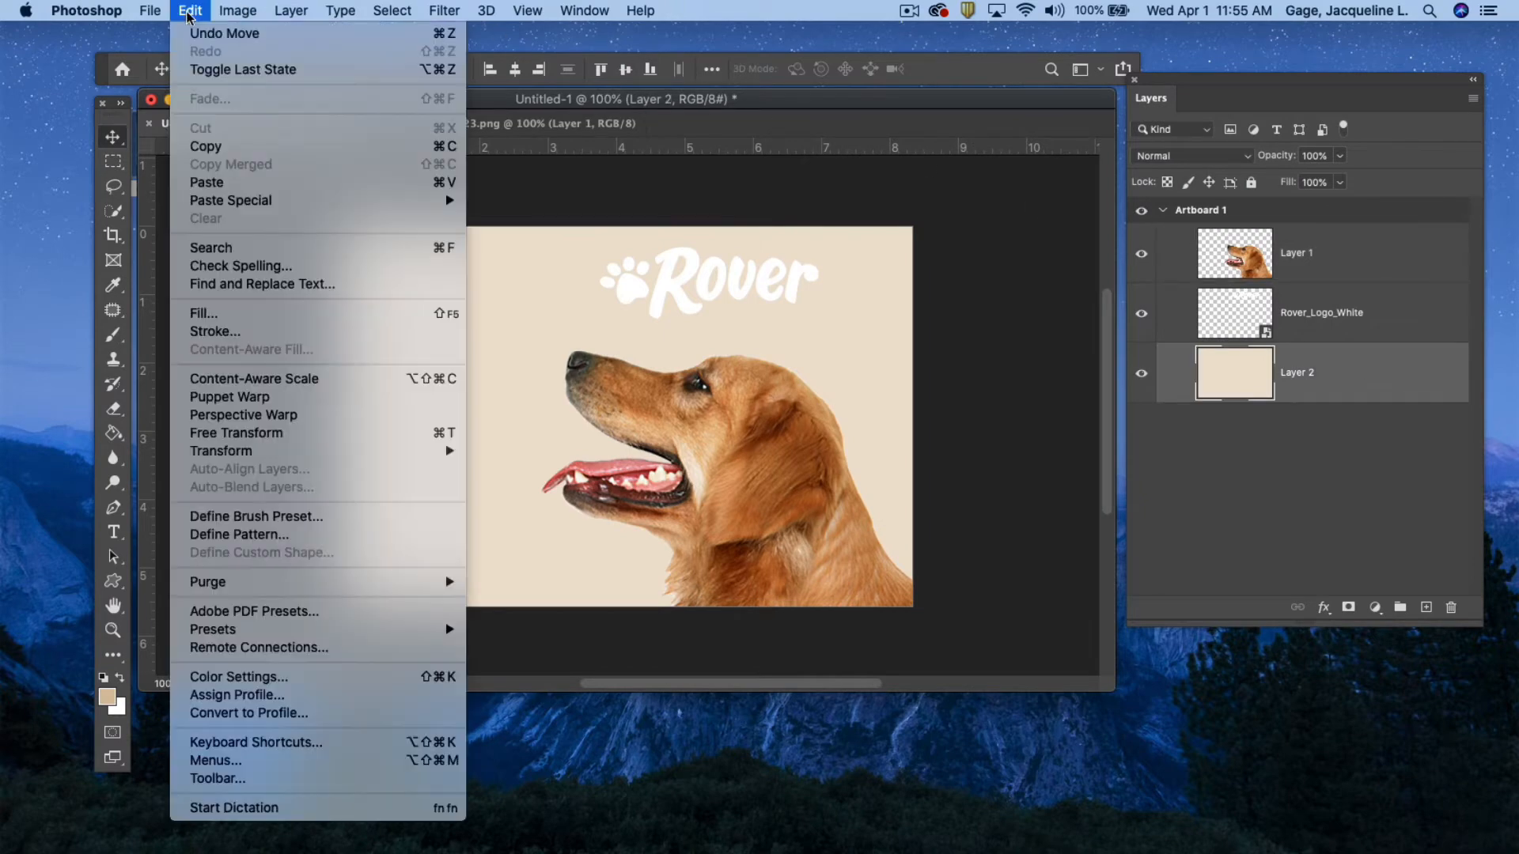
left_click(263, 320)
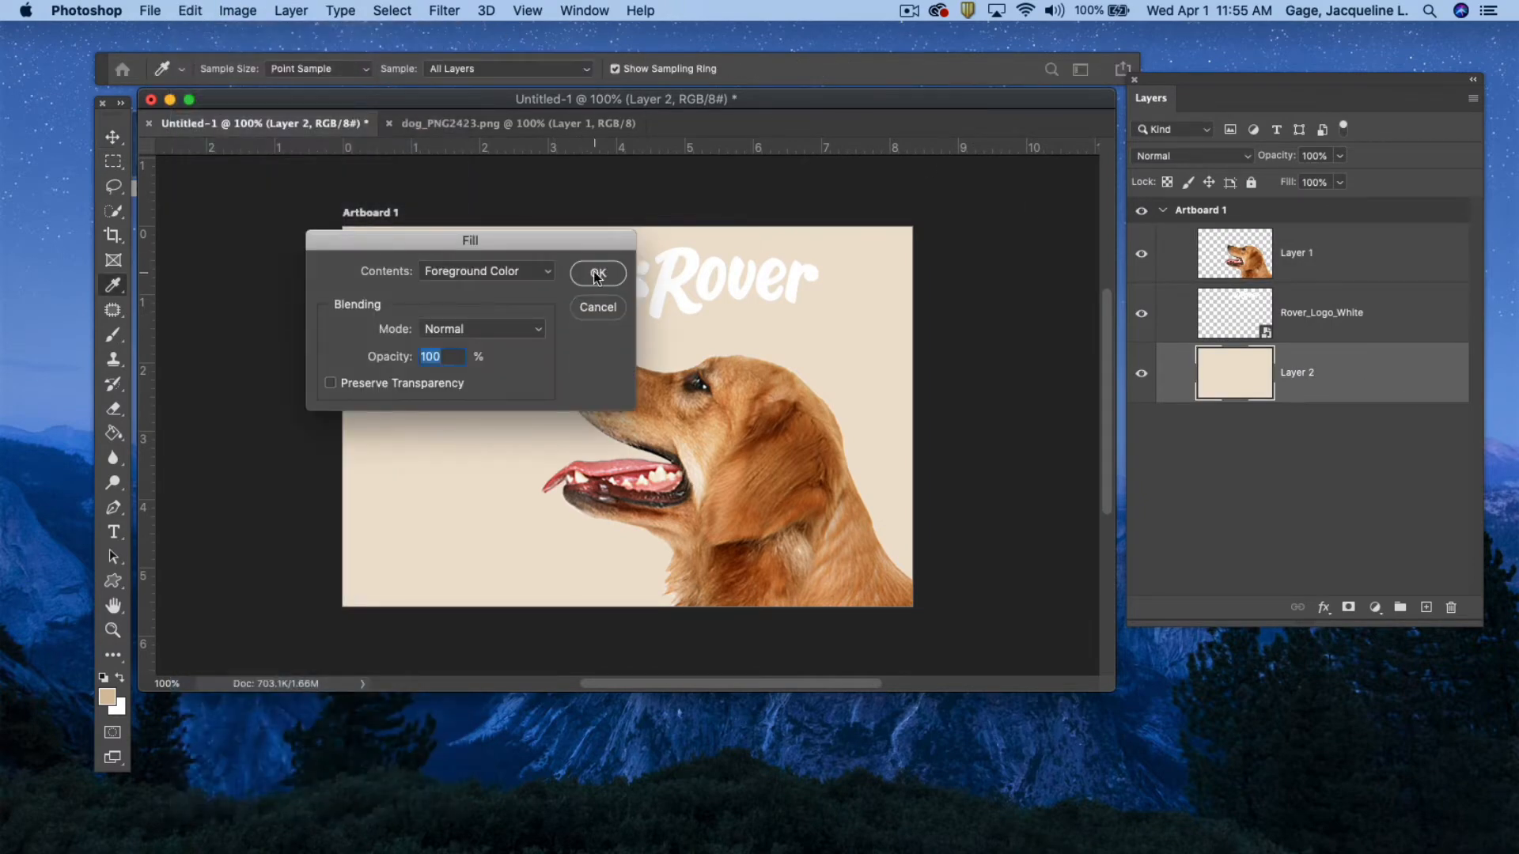
left_click(593, 271)
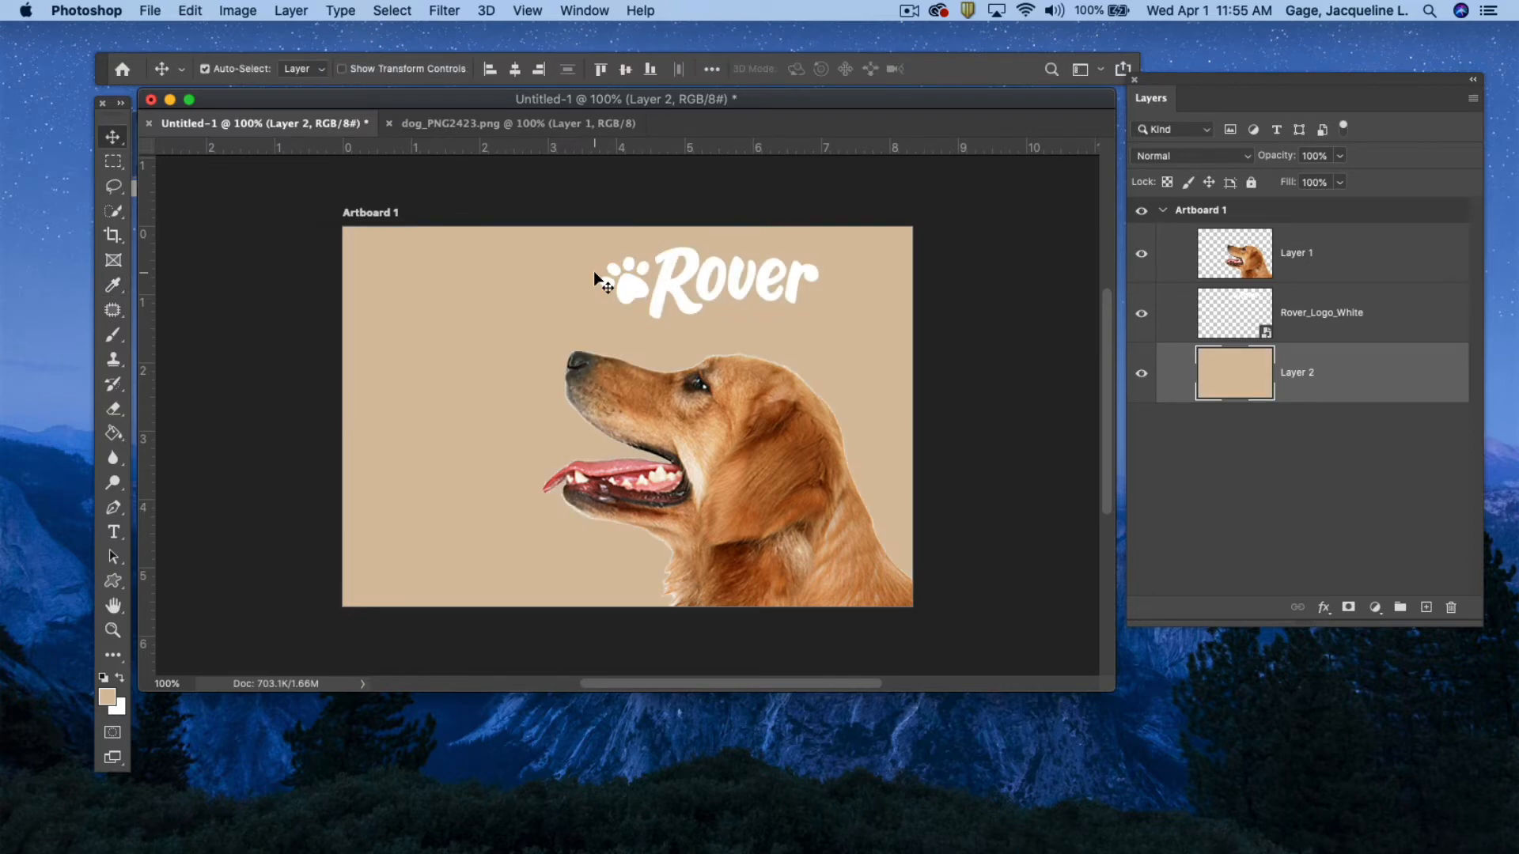
- Move the dog on Layer 1 slightly to the right on the artboard
left_click(1367, 273)
left_click_drag(781, 441, 809, 441)
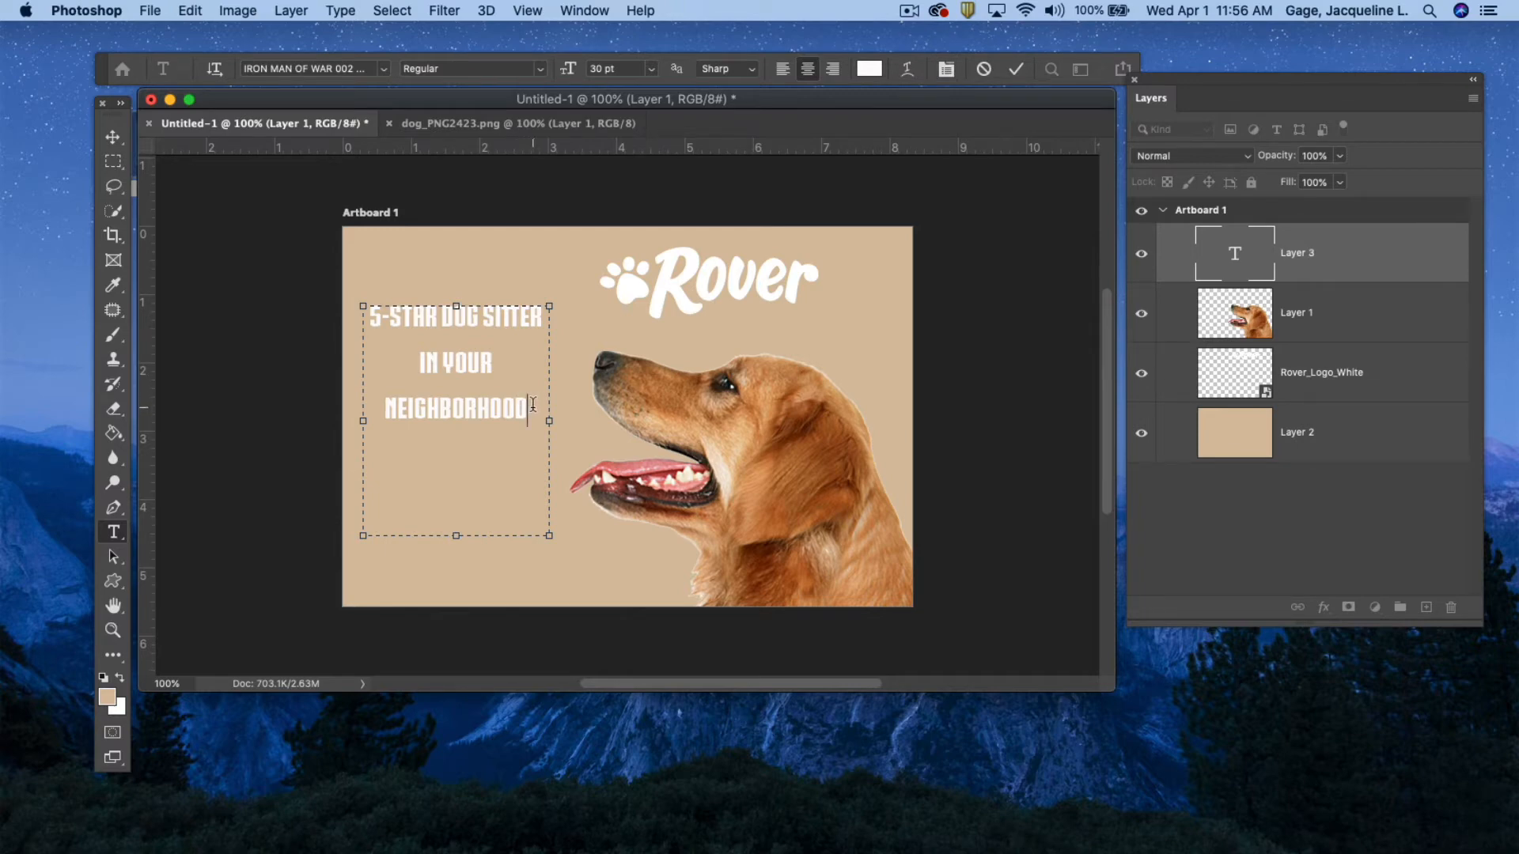
- Recolour all of the "5-Star dog sitter in your neighborhood" text to dark brown #541f03
key("super+a")
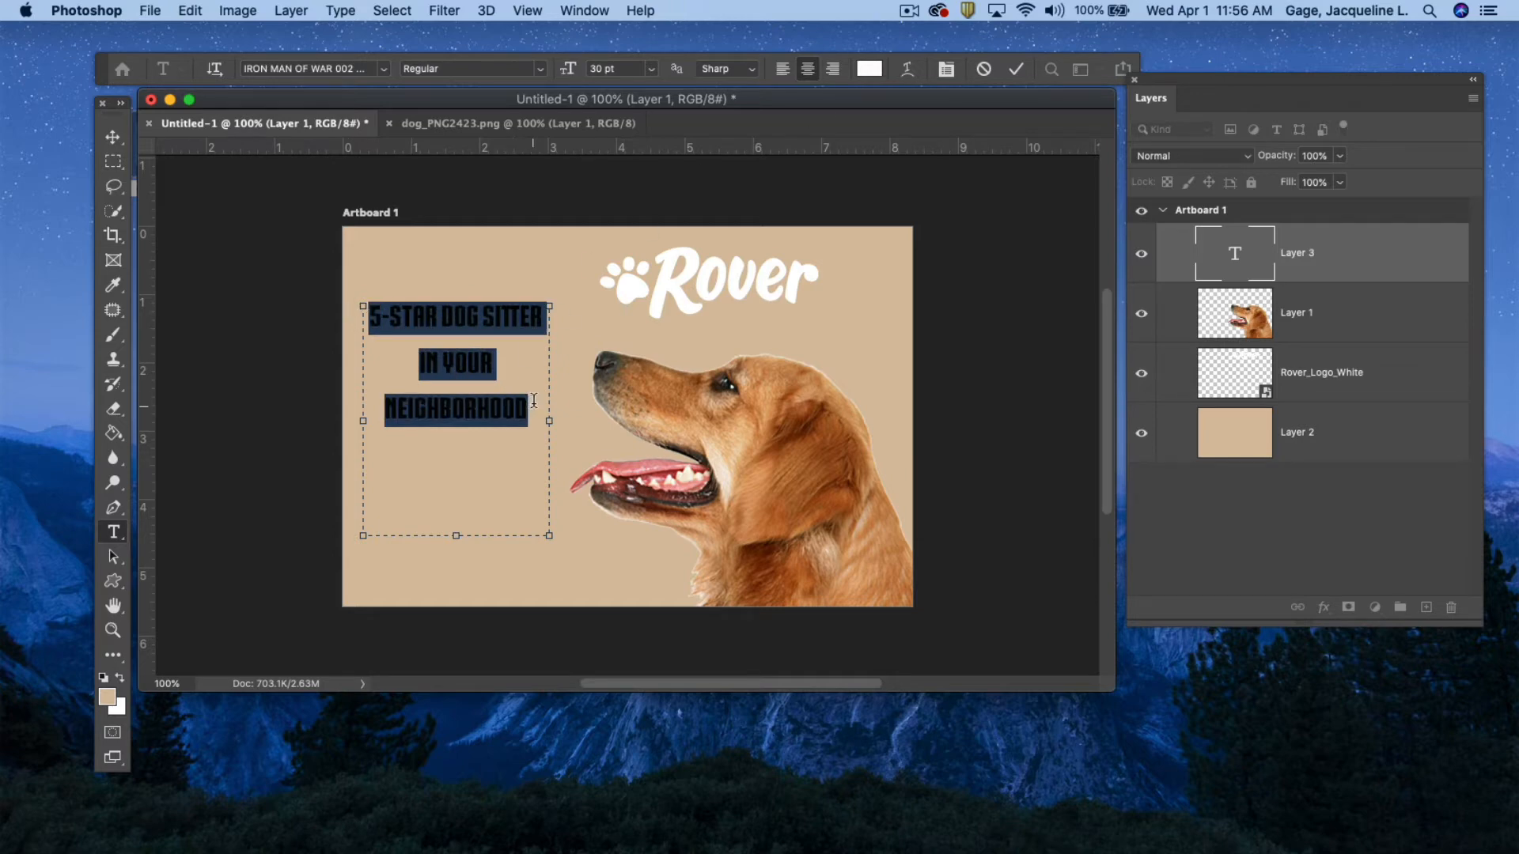
left_click(870, 69)
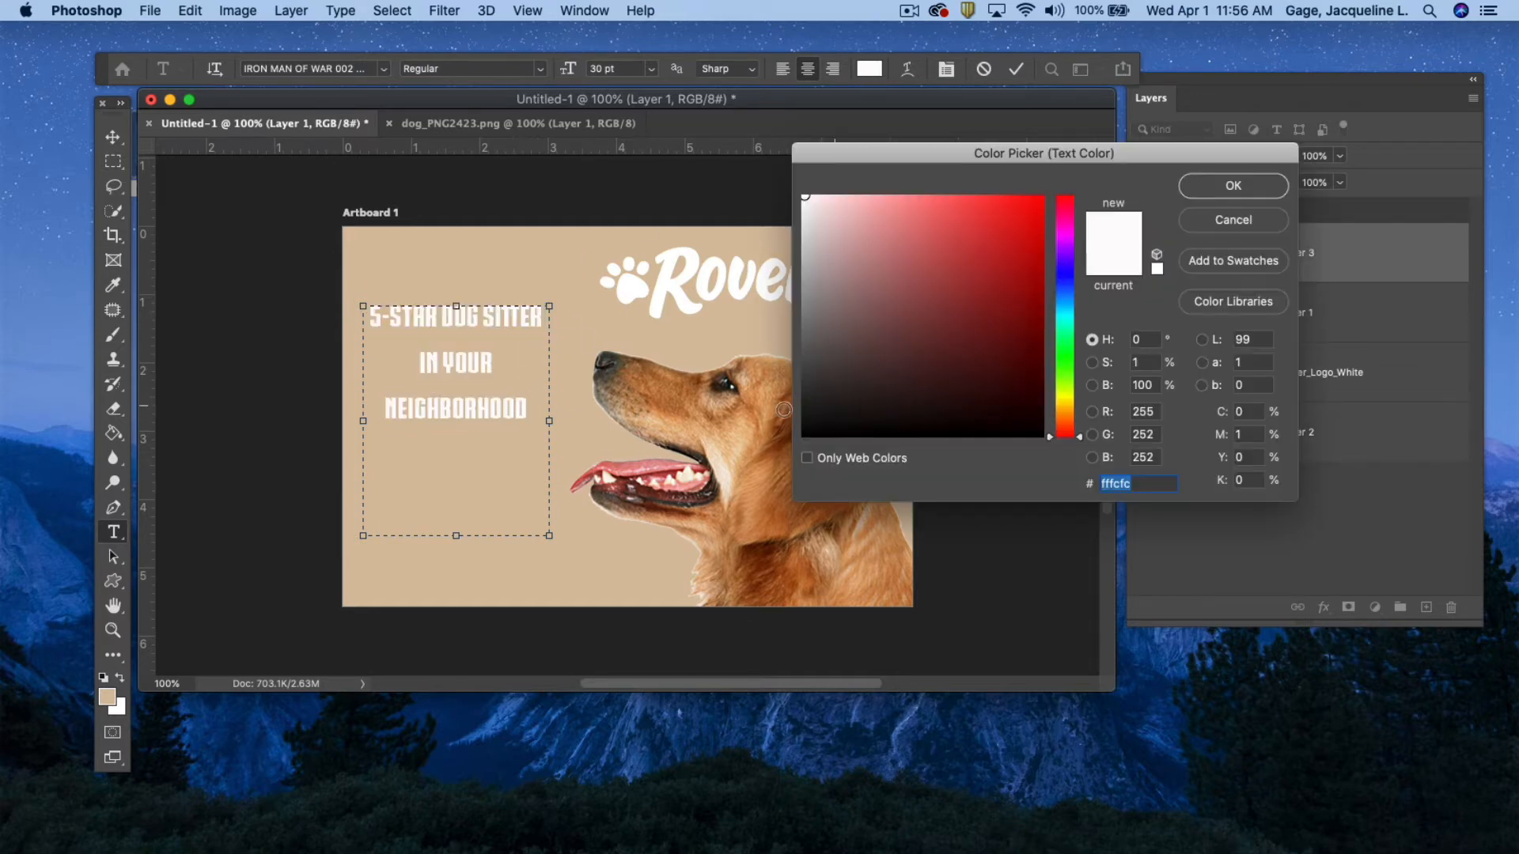
left_click(752, 576)
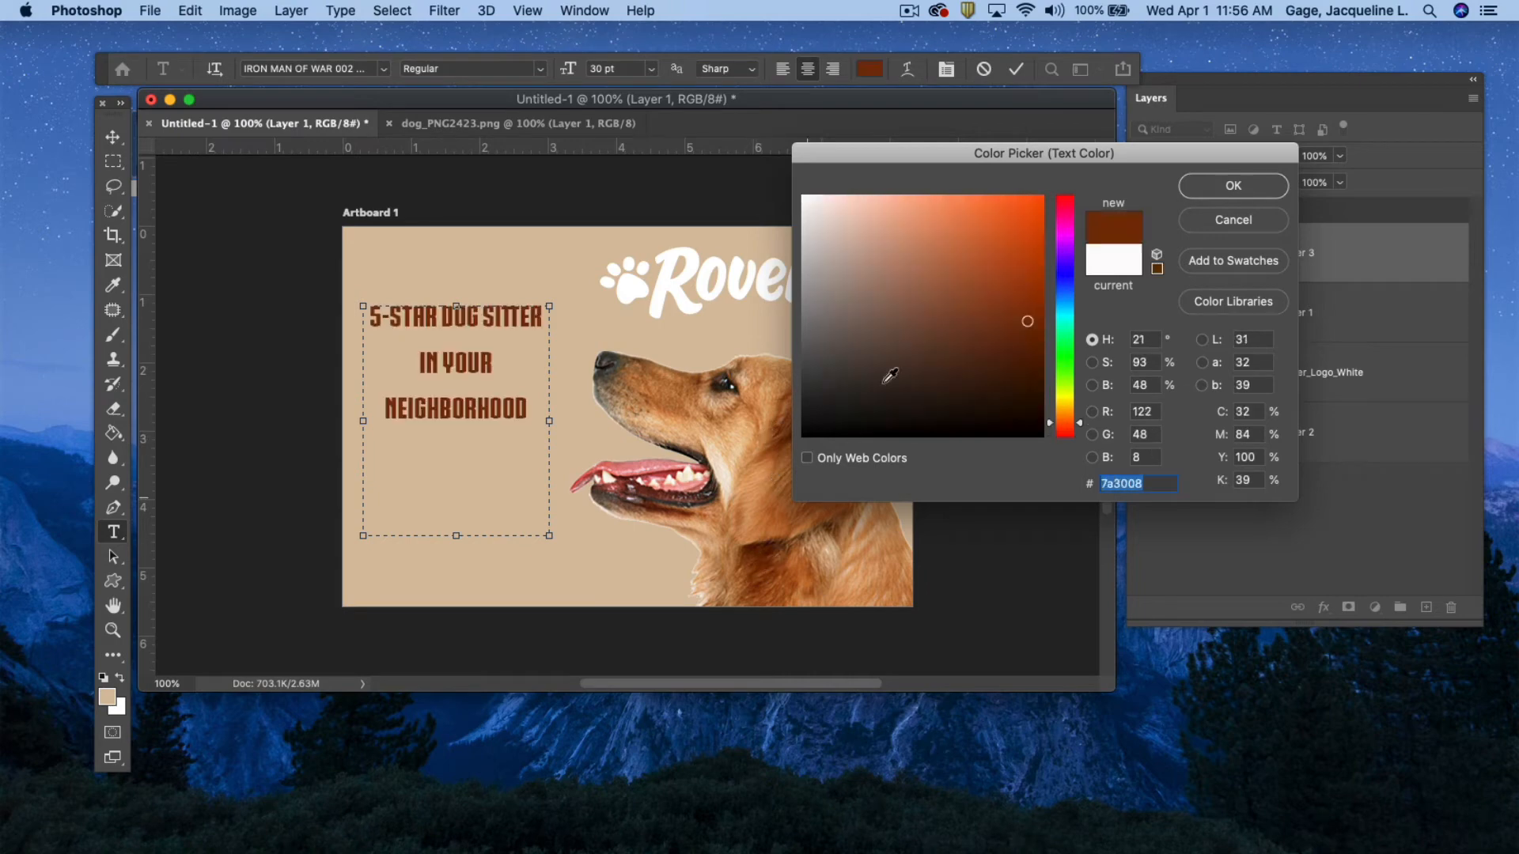
left_click(1031, 361)
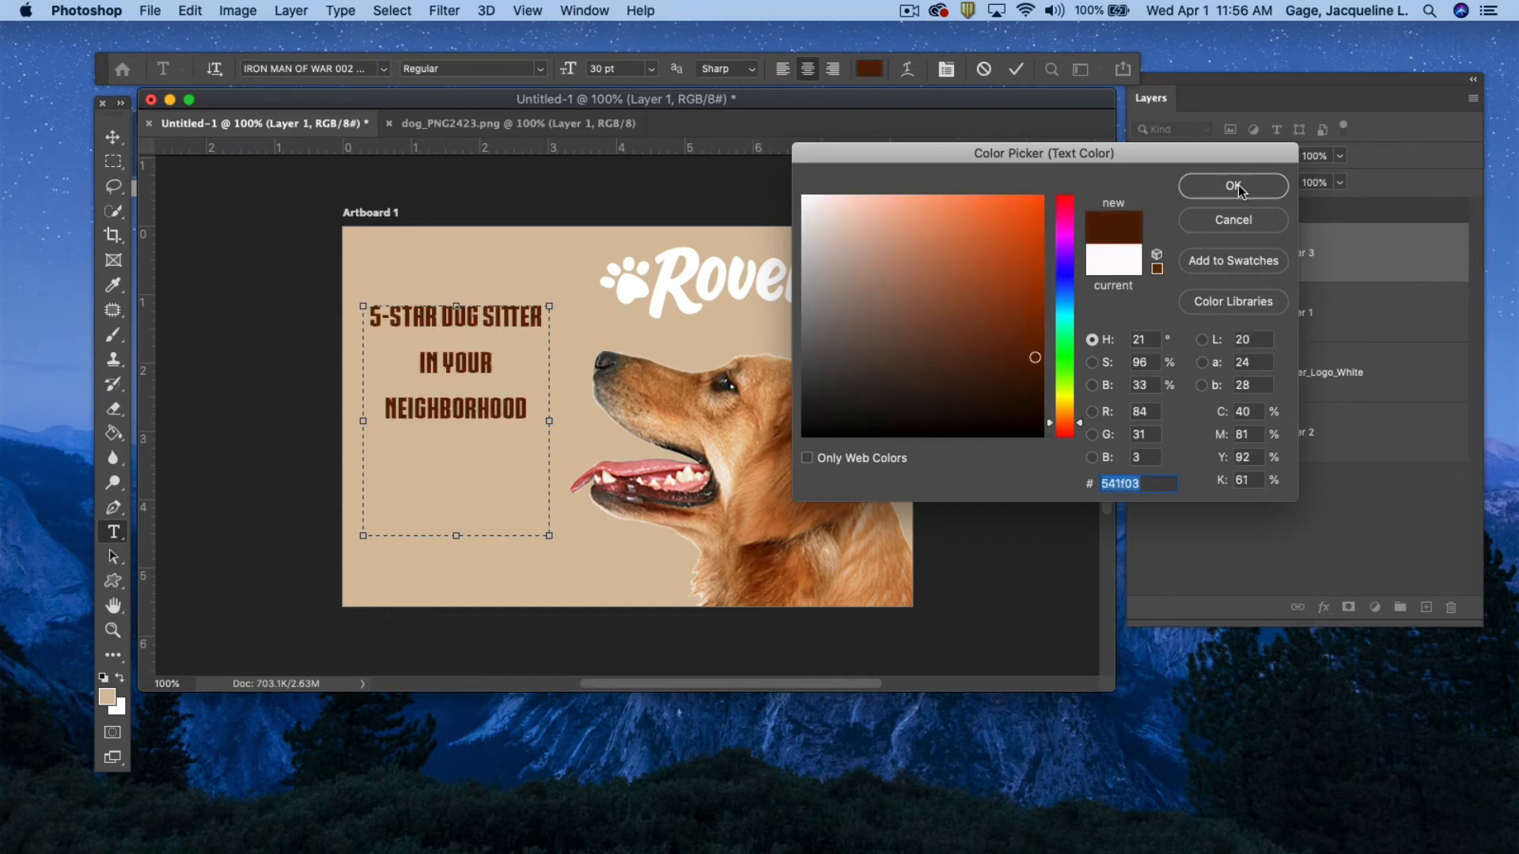
left_click(1234, 185)
- Set the whole headline's font size to 41 pt and commit the text
left_click(503, 369)
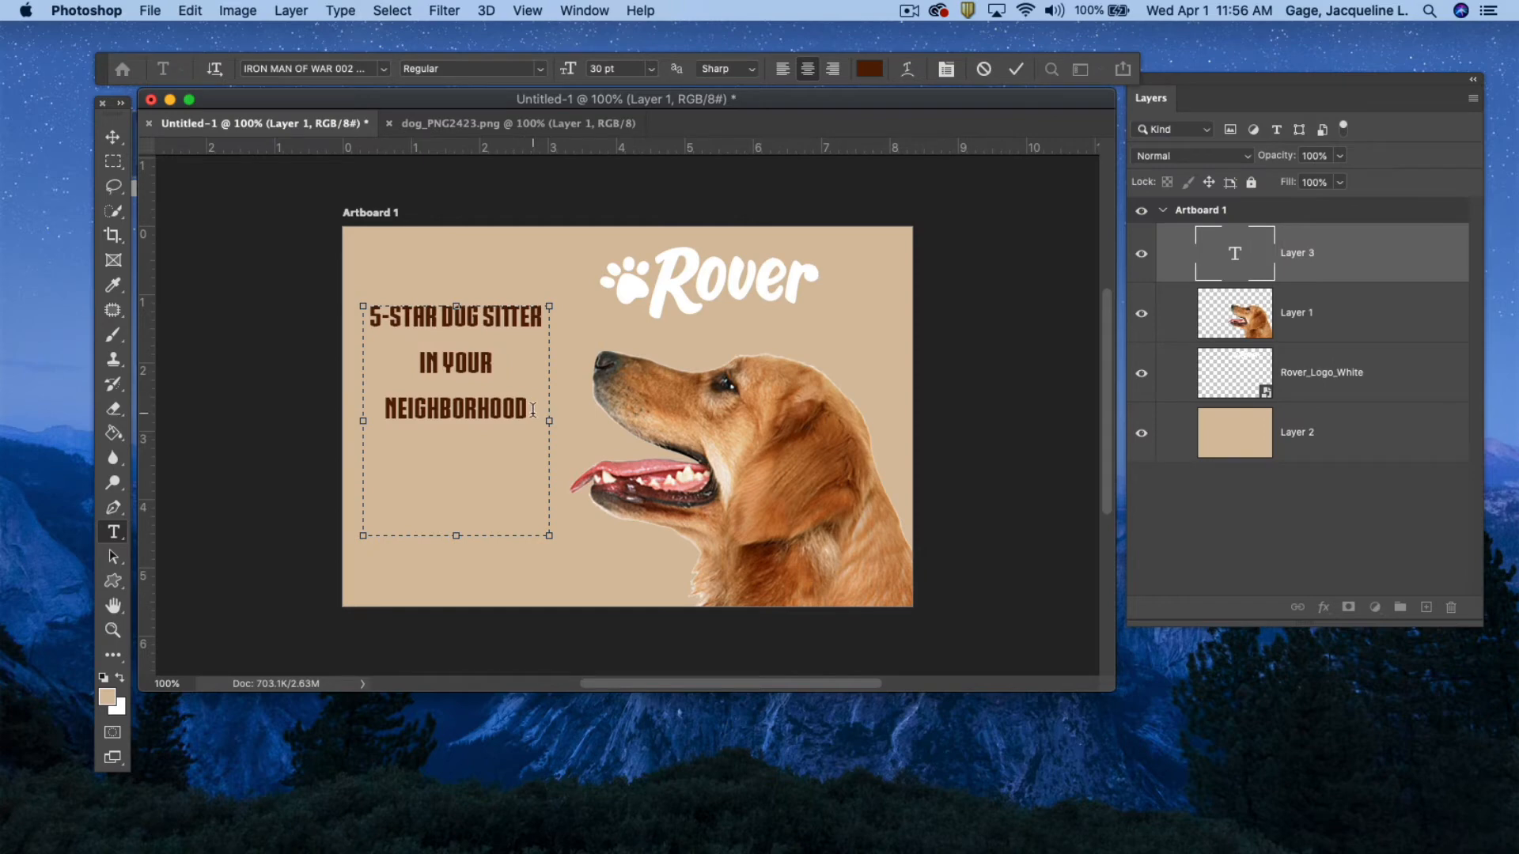
left_click_drag(533, 410, 337, 261)
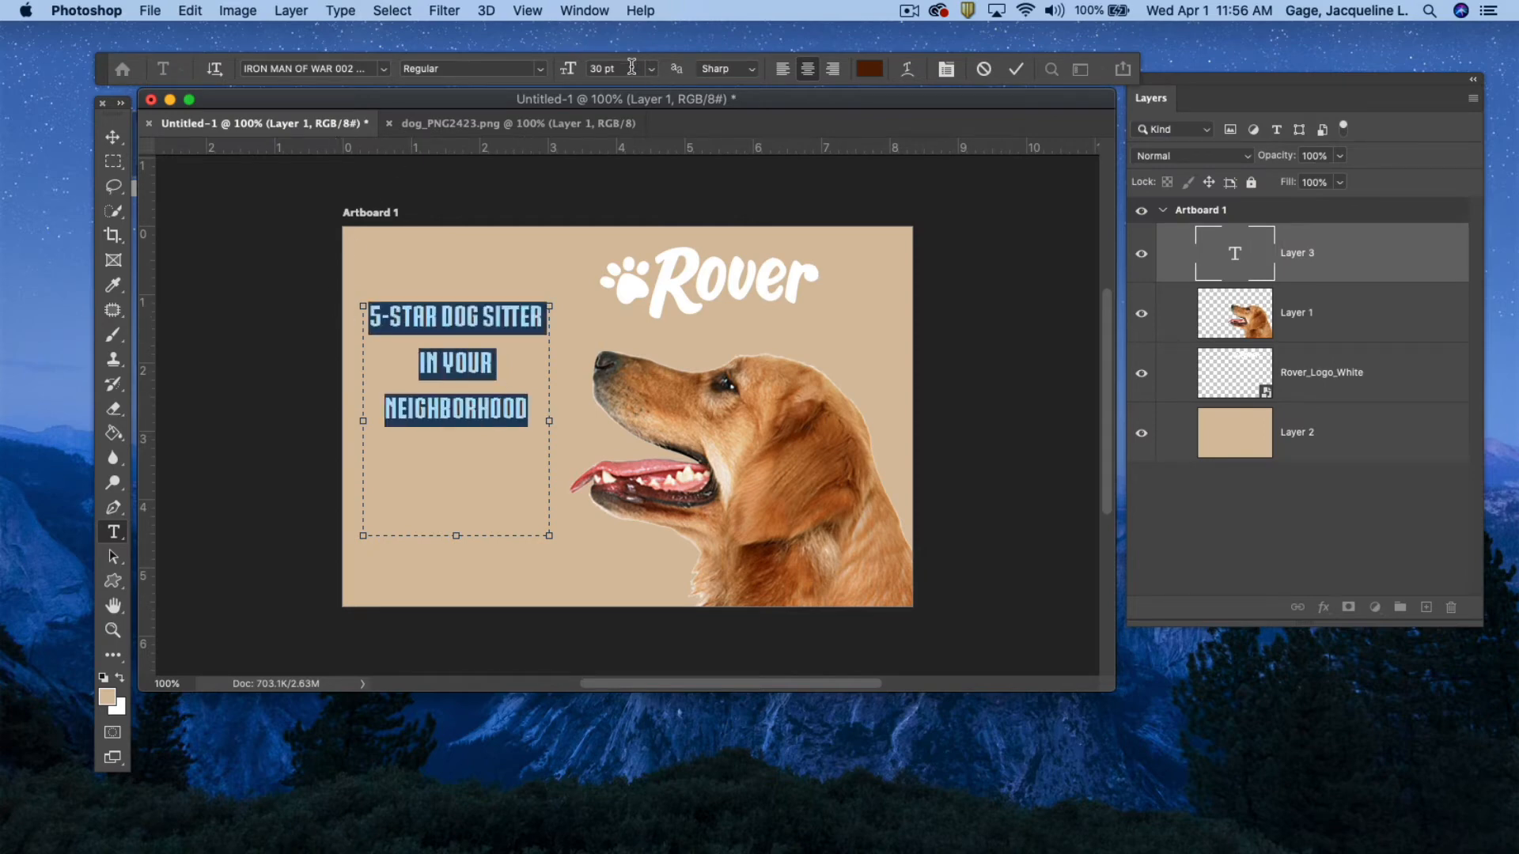
left_click_drag(567, 70, 578, 70)
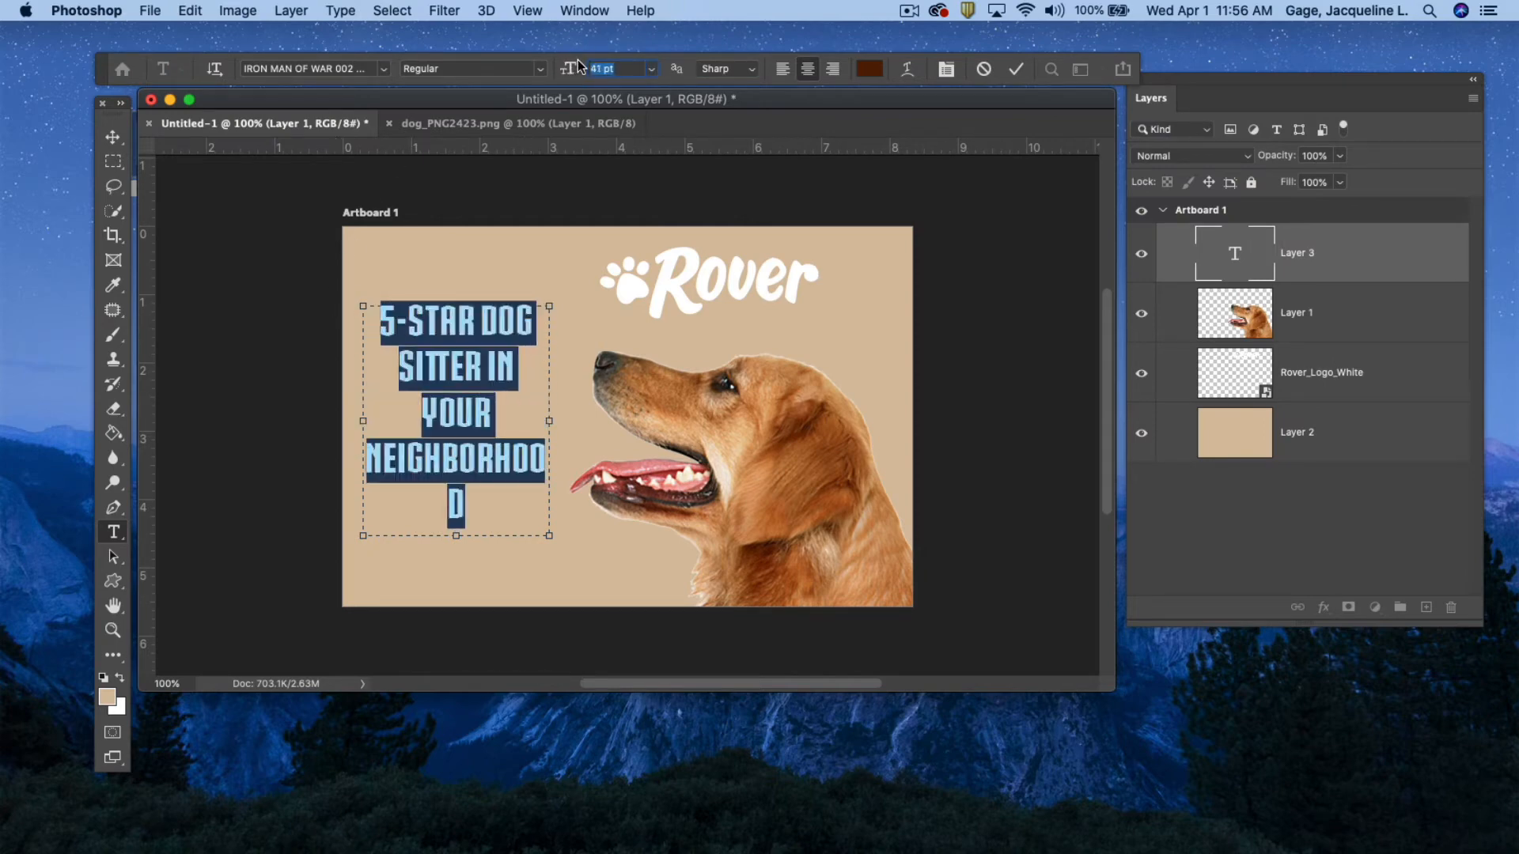
left_click(115, 138)
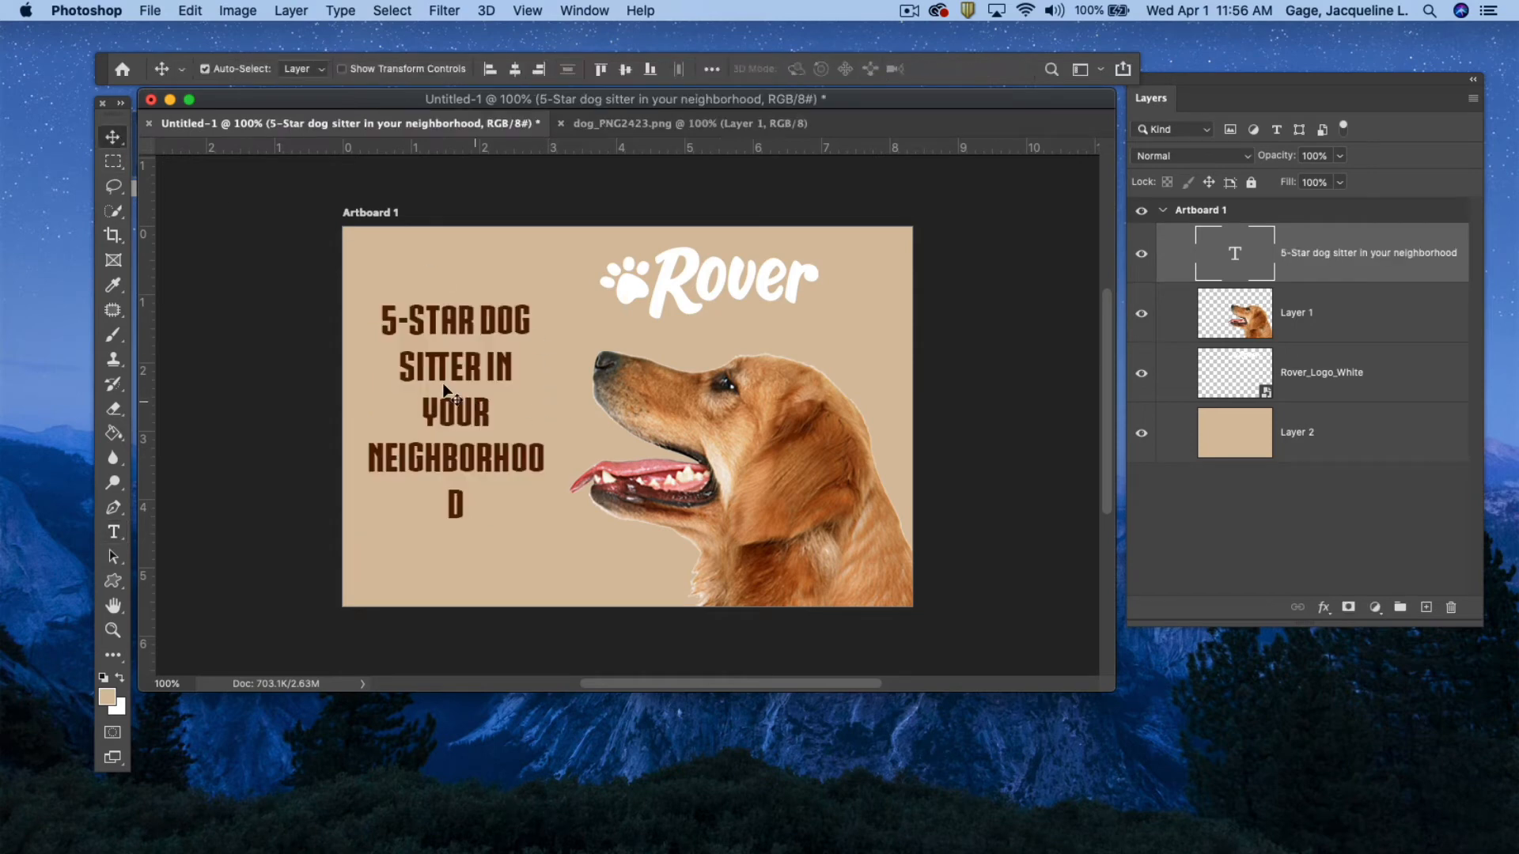
- Widen and shorten the headline's text box so NEIGHBORHOOD fits on one line, and shift the headline slightly down
left_click(113, 532)
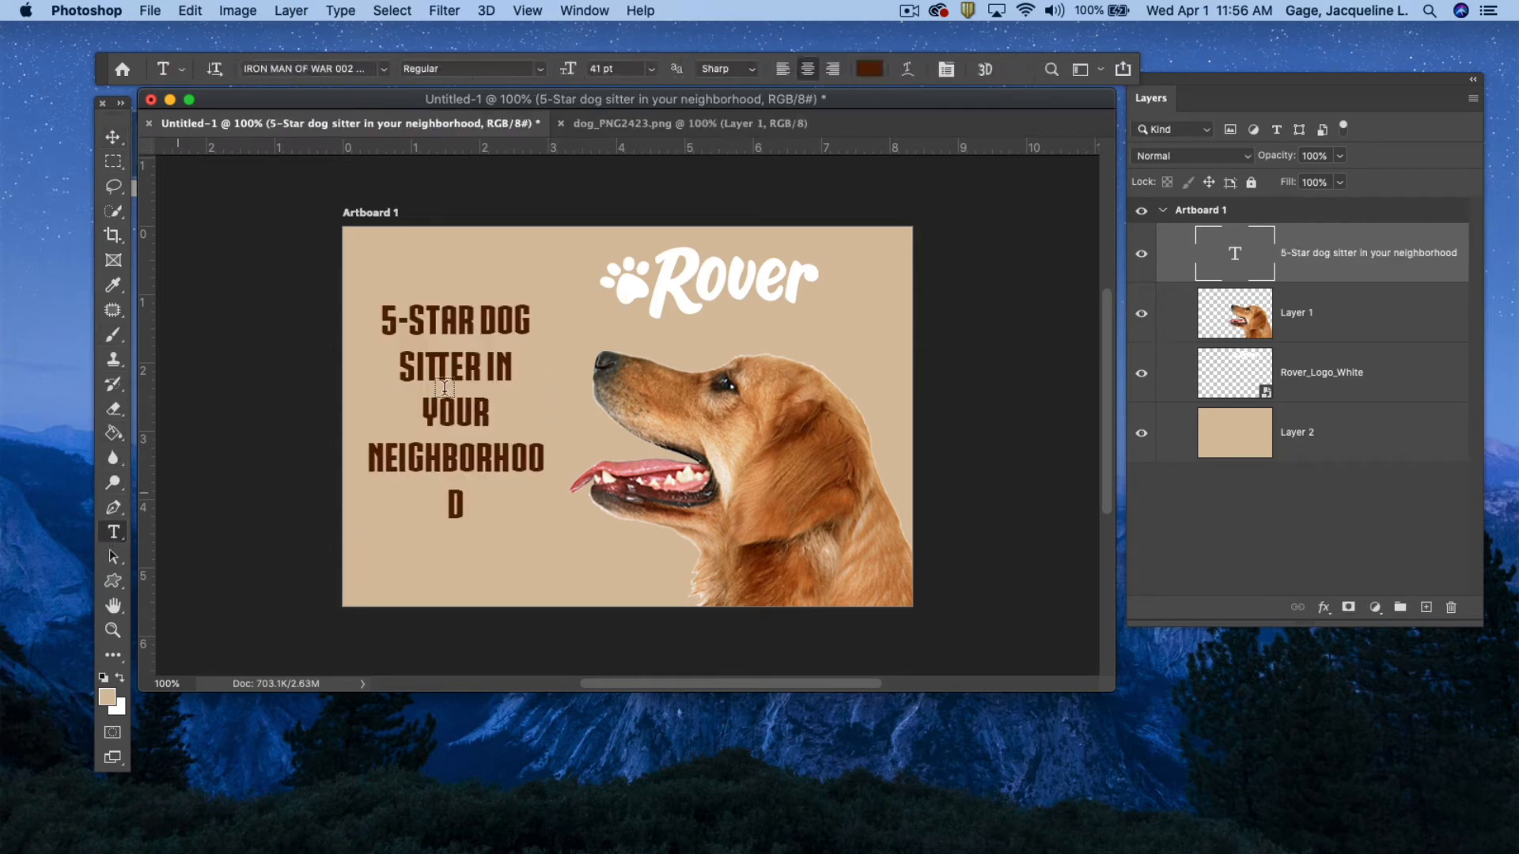
left_click(511, 360)
left_click_drag(553, 420, 577, 421)
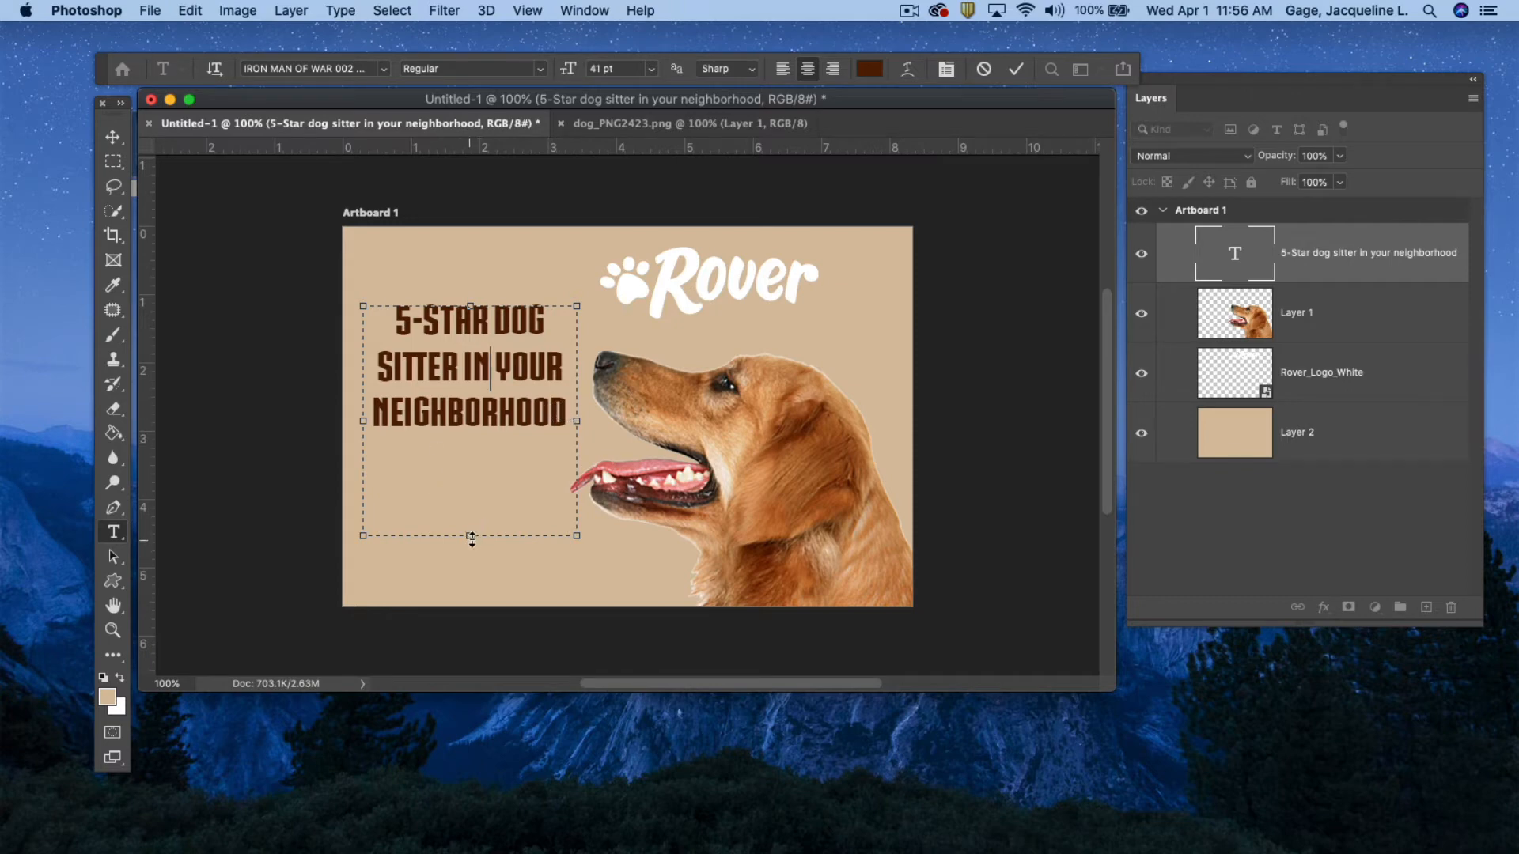
left_click_drag(470, 537, 472, 446)
left_click(115, 142)
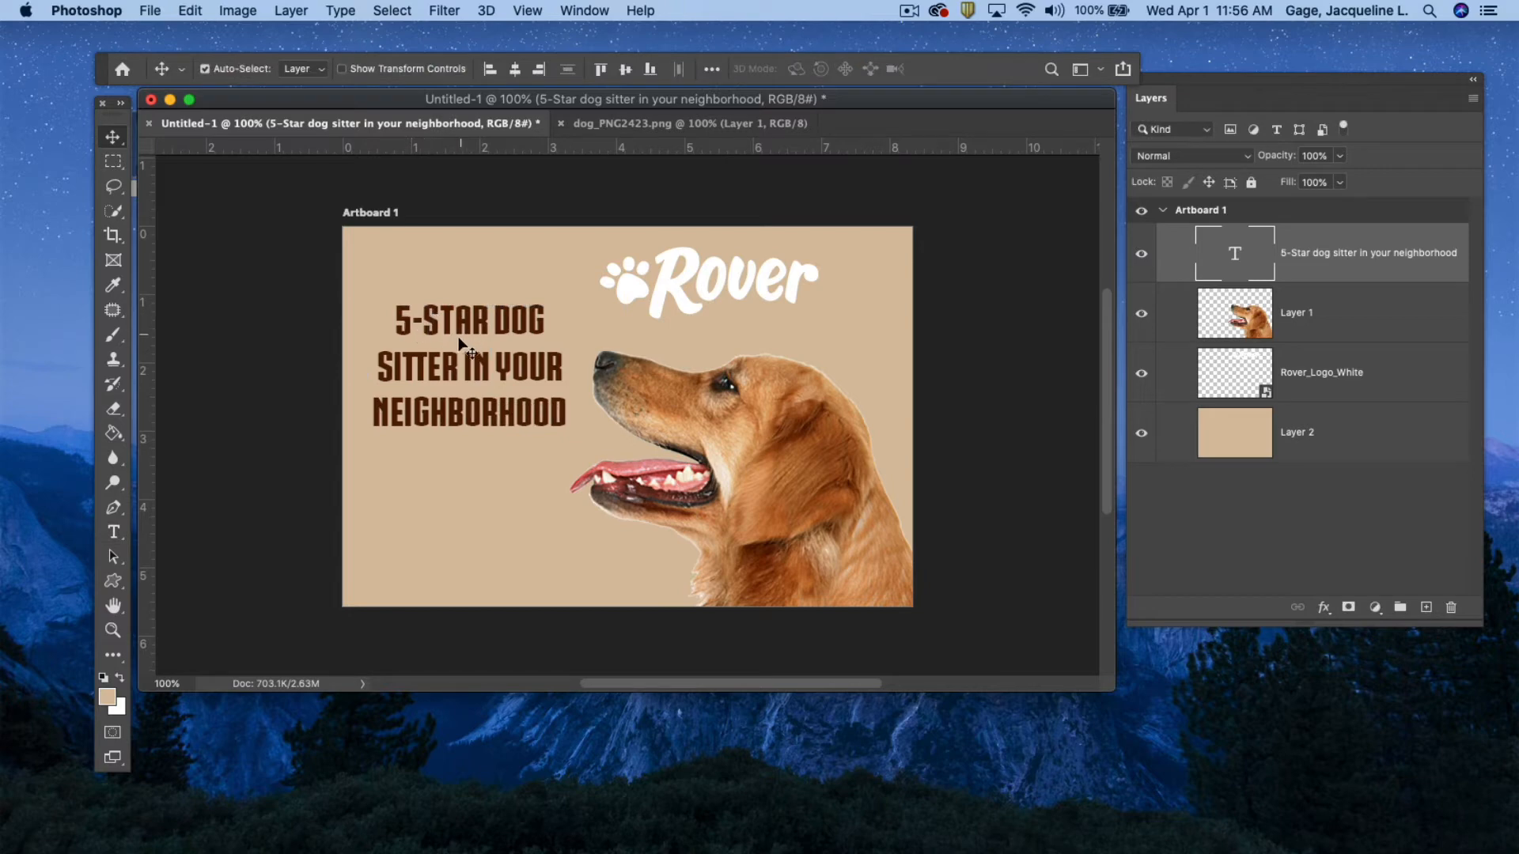
left_click_drag(482, 335, 480, 363)
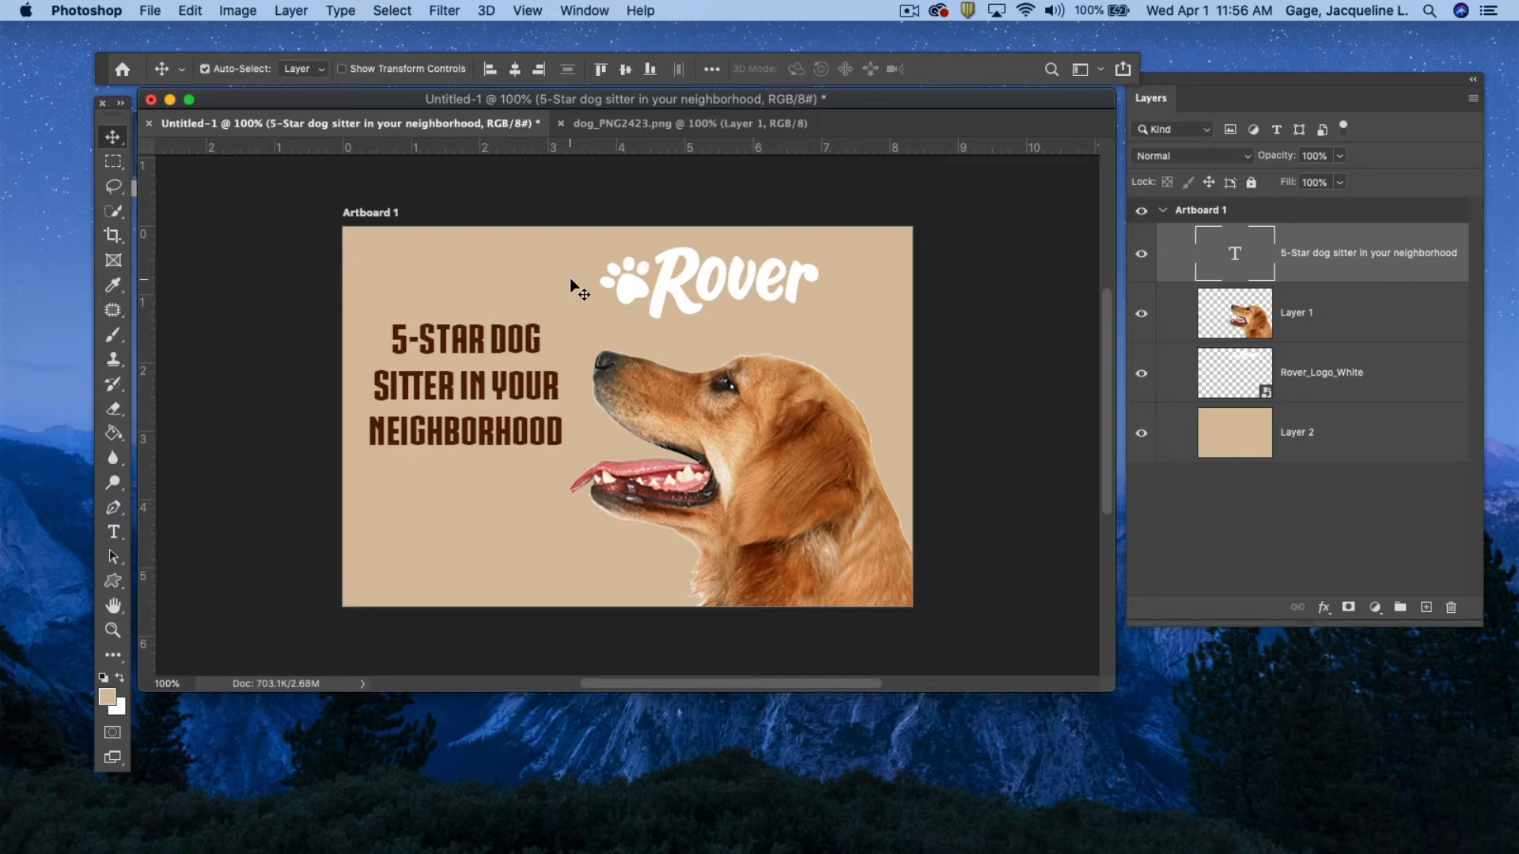
- Draw a custom five-point star shape about 39 by 37 px above the start of the headline
left_click(115, 584)
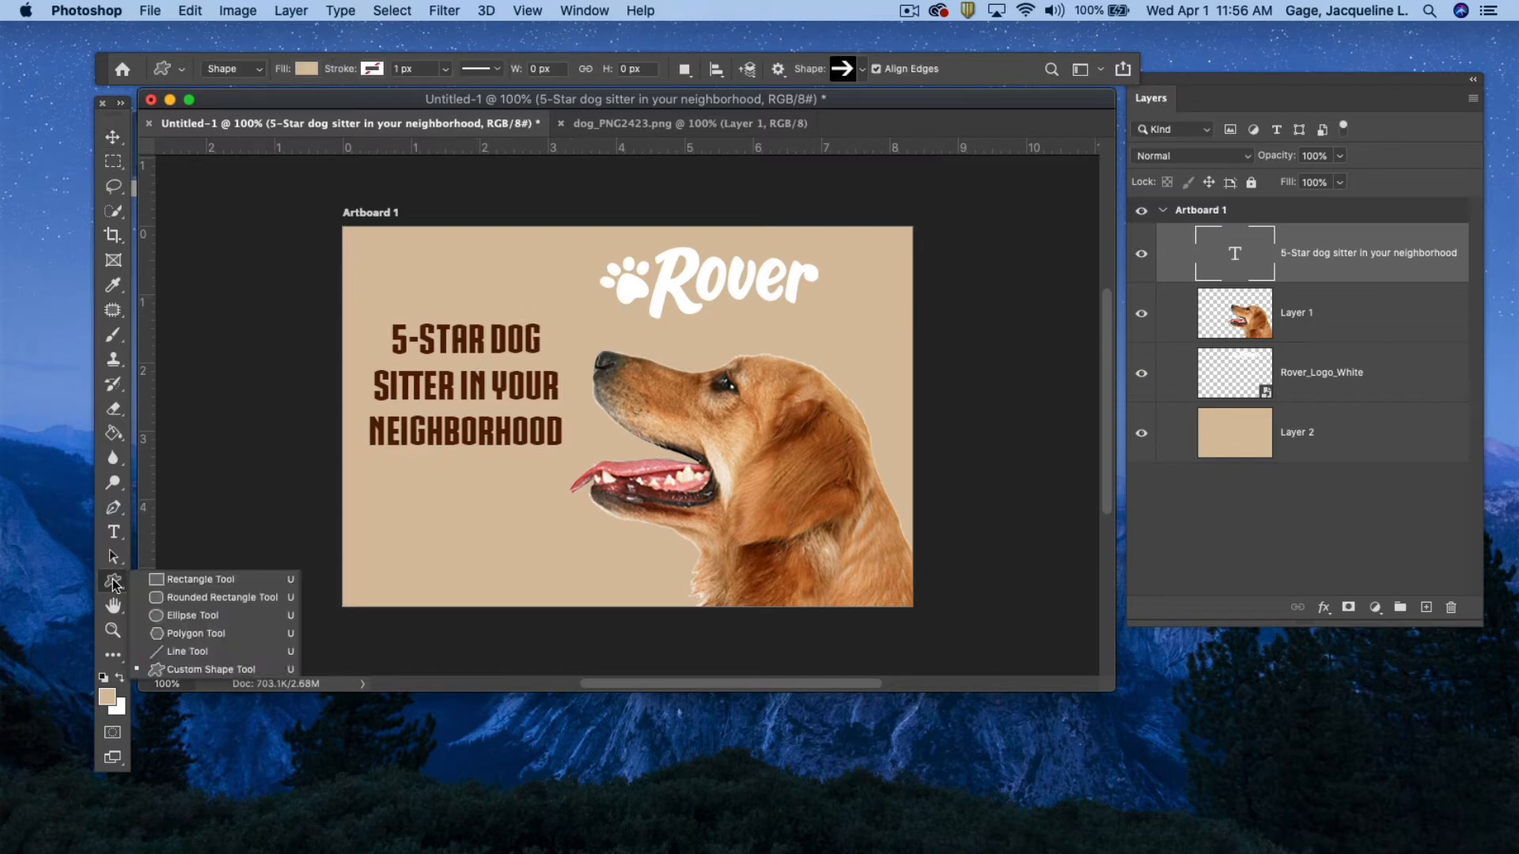
left_click(198, 669)
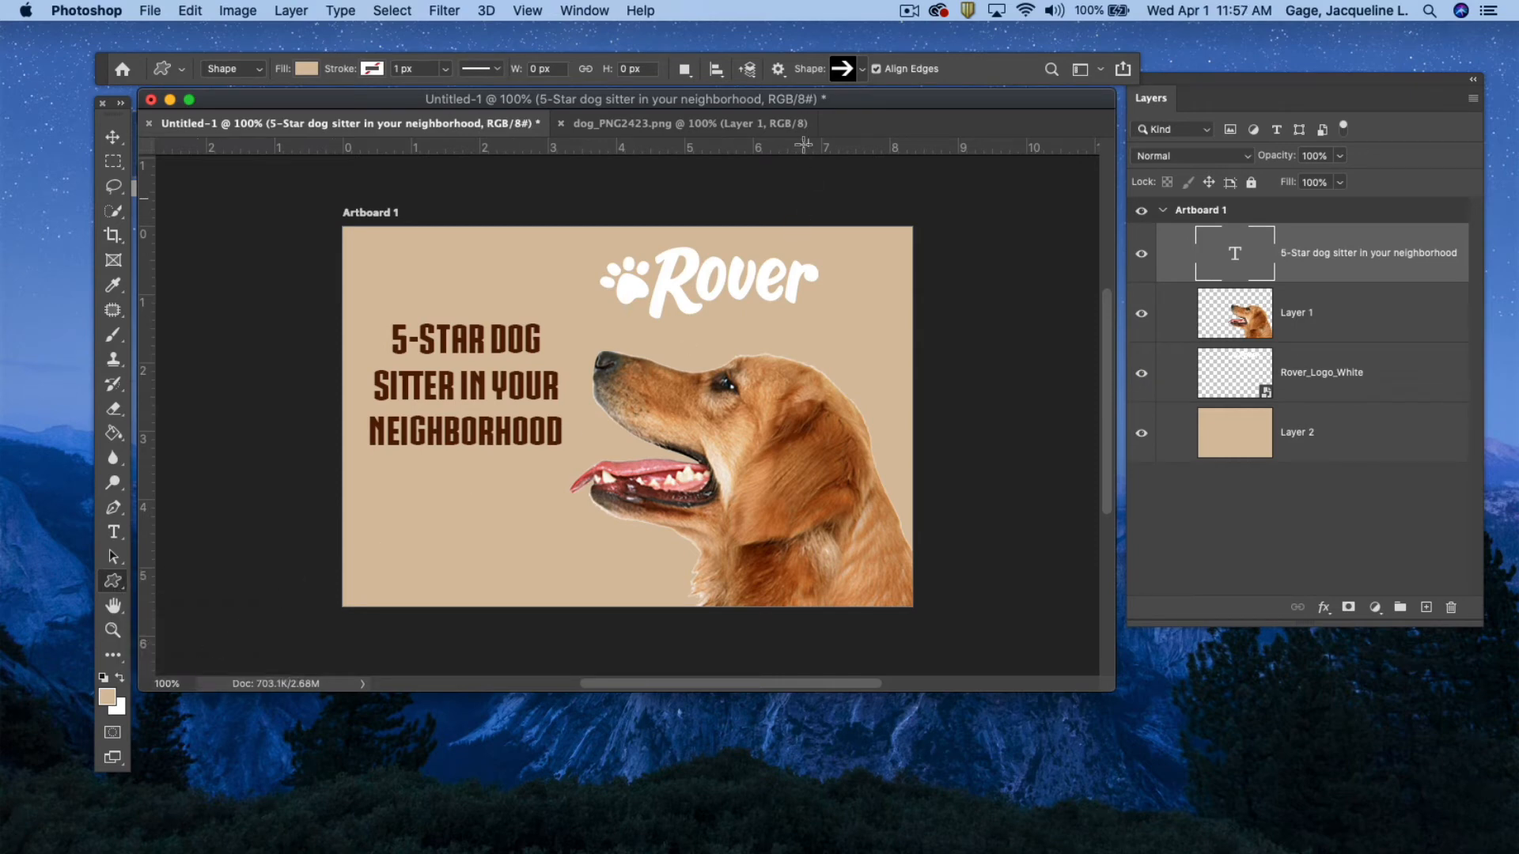
left_click(864, 69)
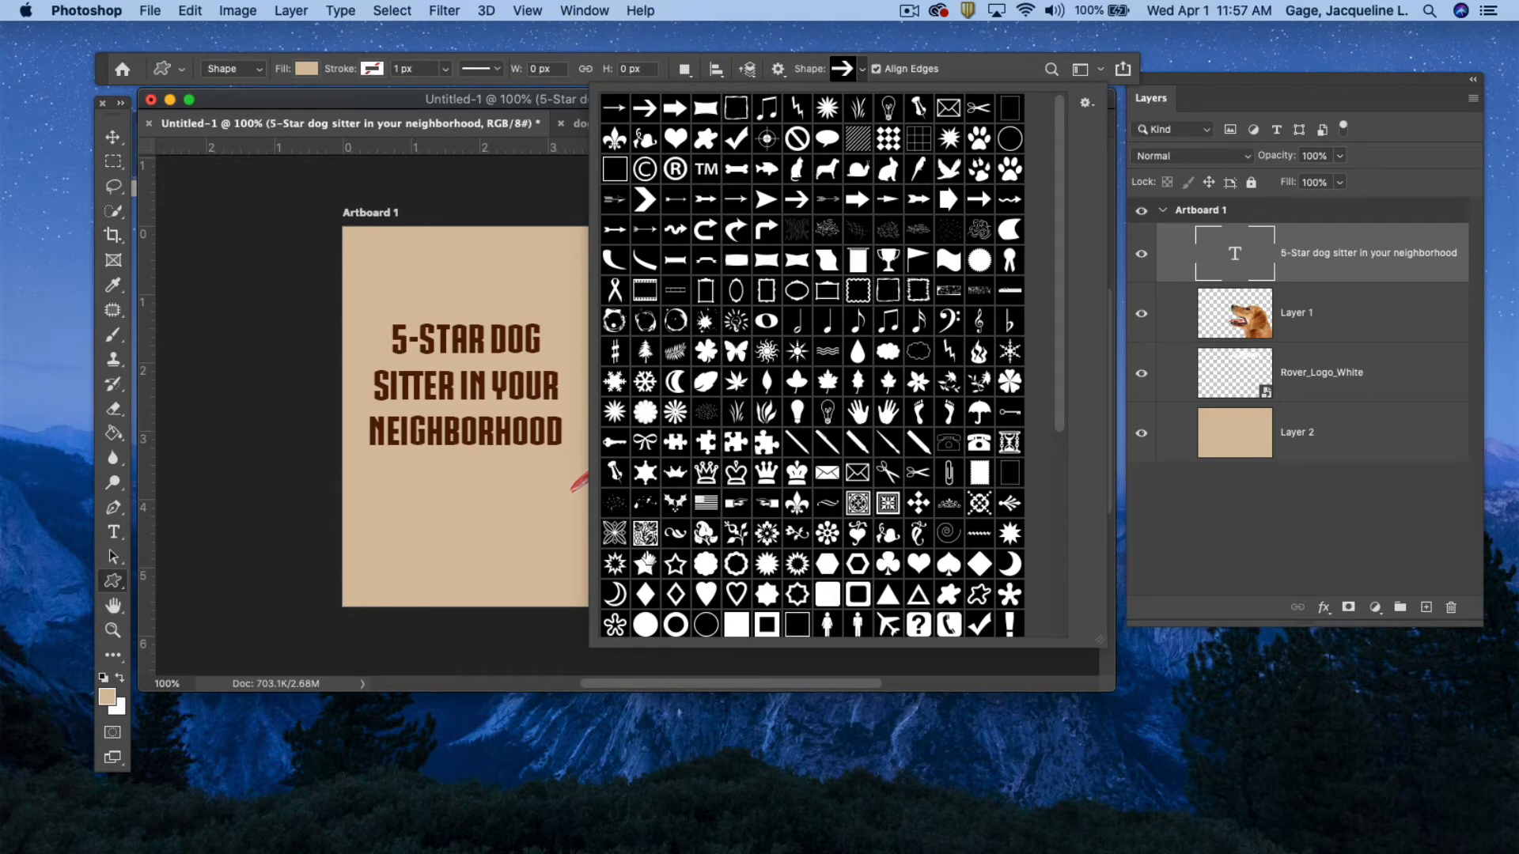
left_click(1085, 102)
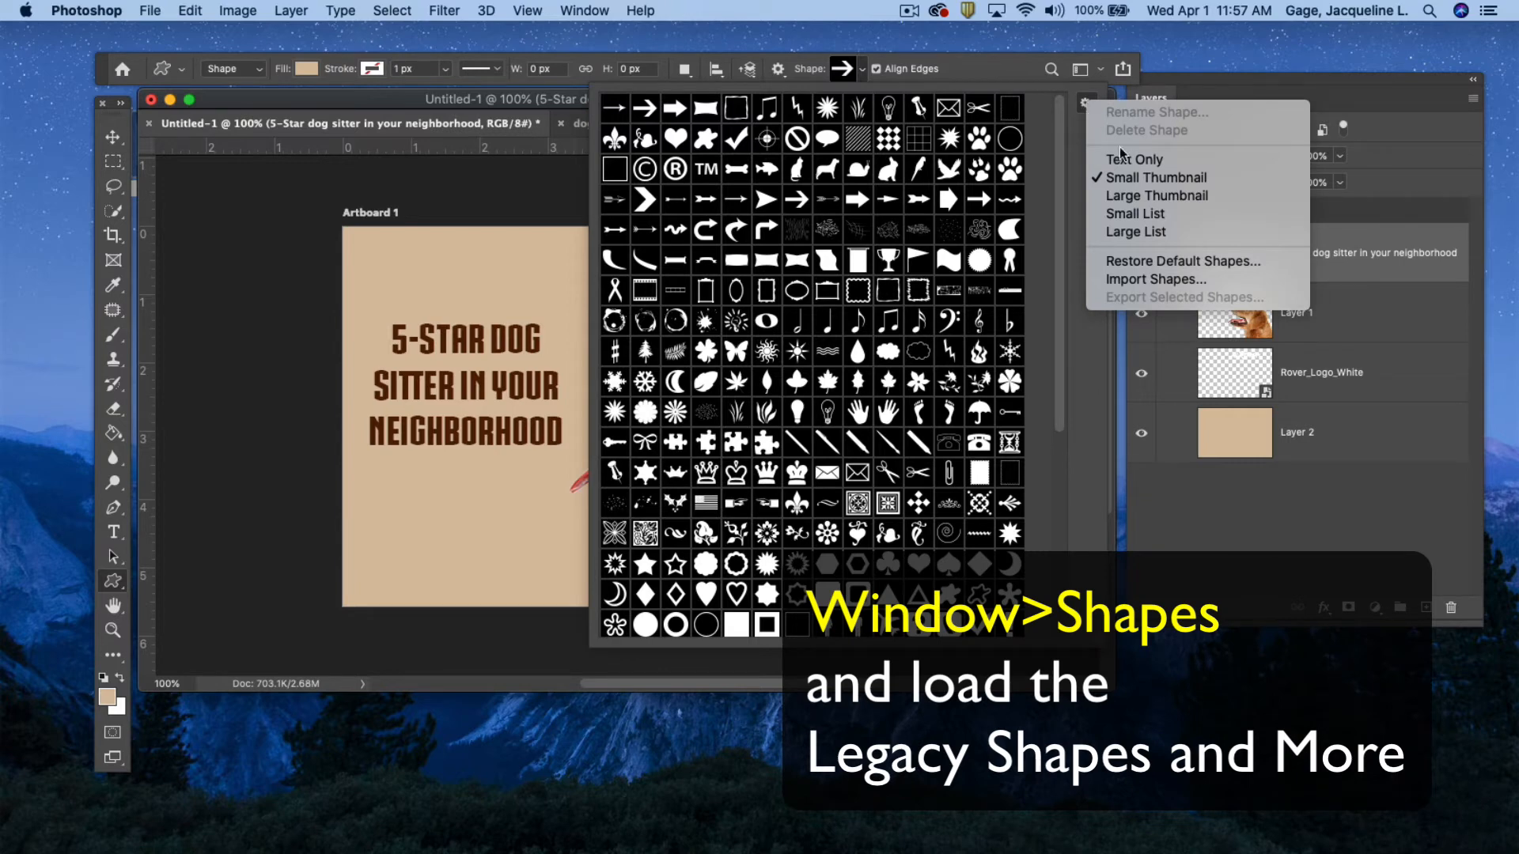
left_click(1001, 64)
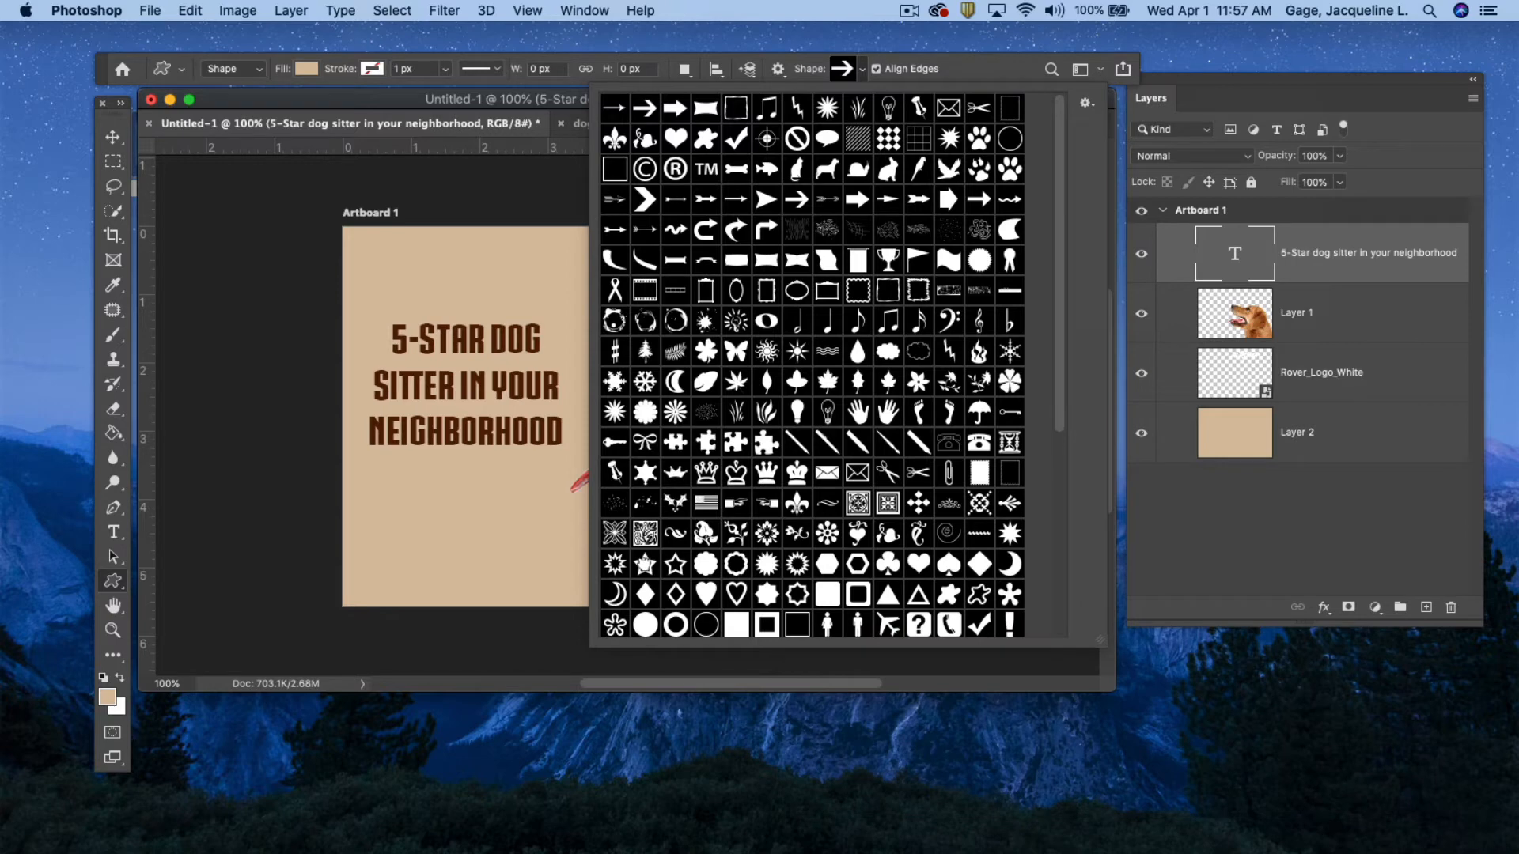
left_click(644, 567)
left_click_drag(367, 253, 407, 294)
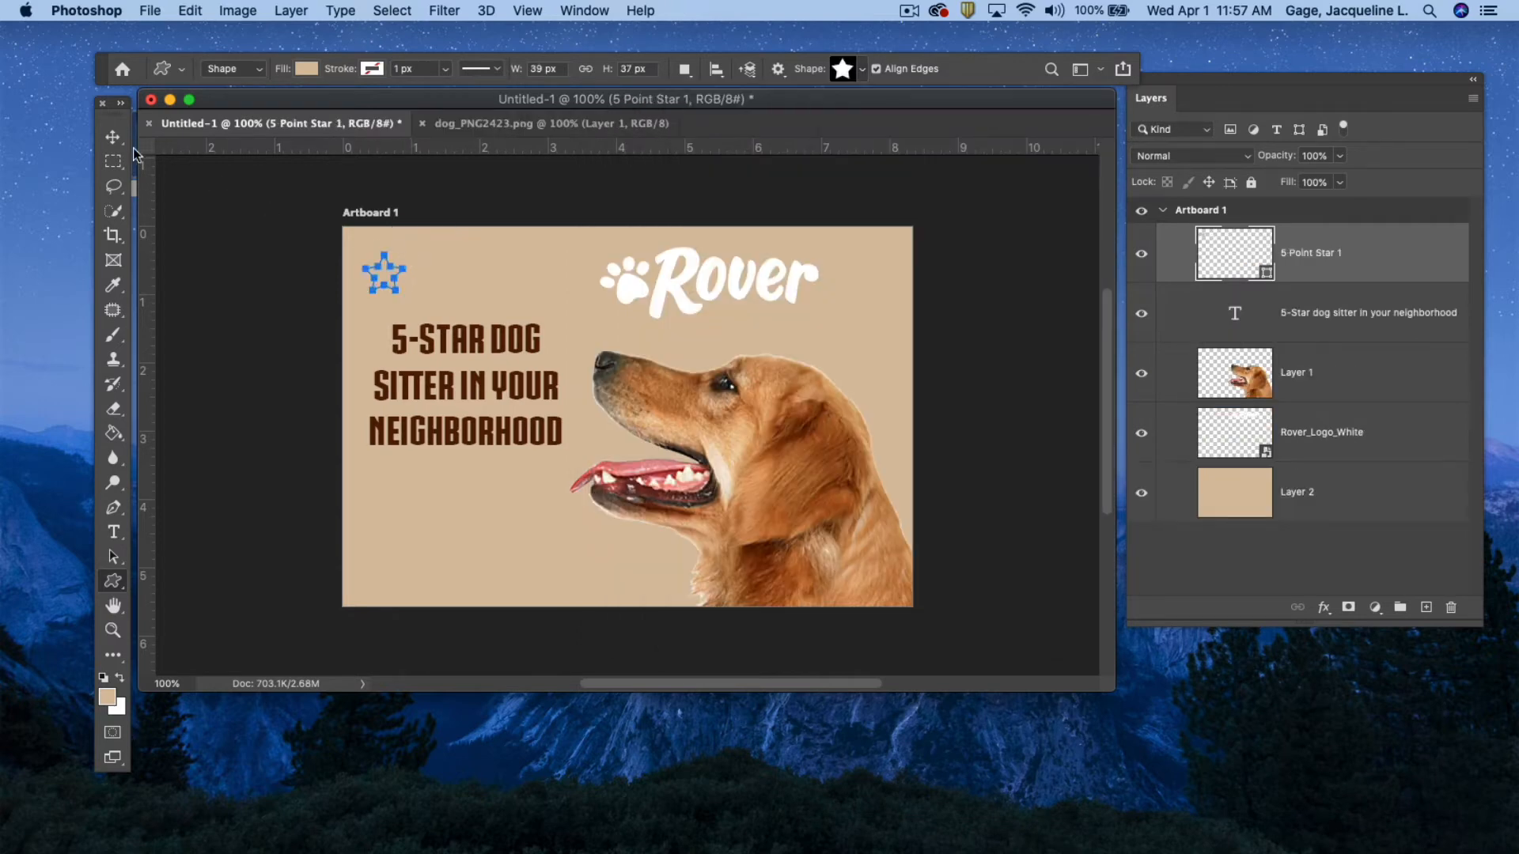
- Fill the star with near-white #fcfbf9 and move it slightly down toward the headline
left_click(307, 69)
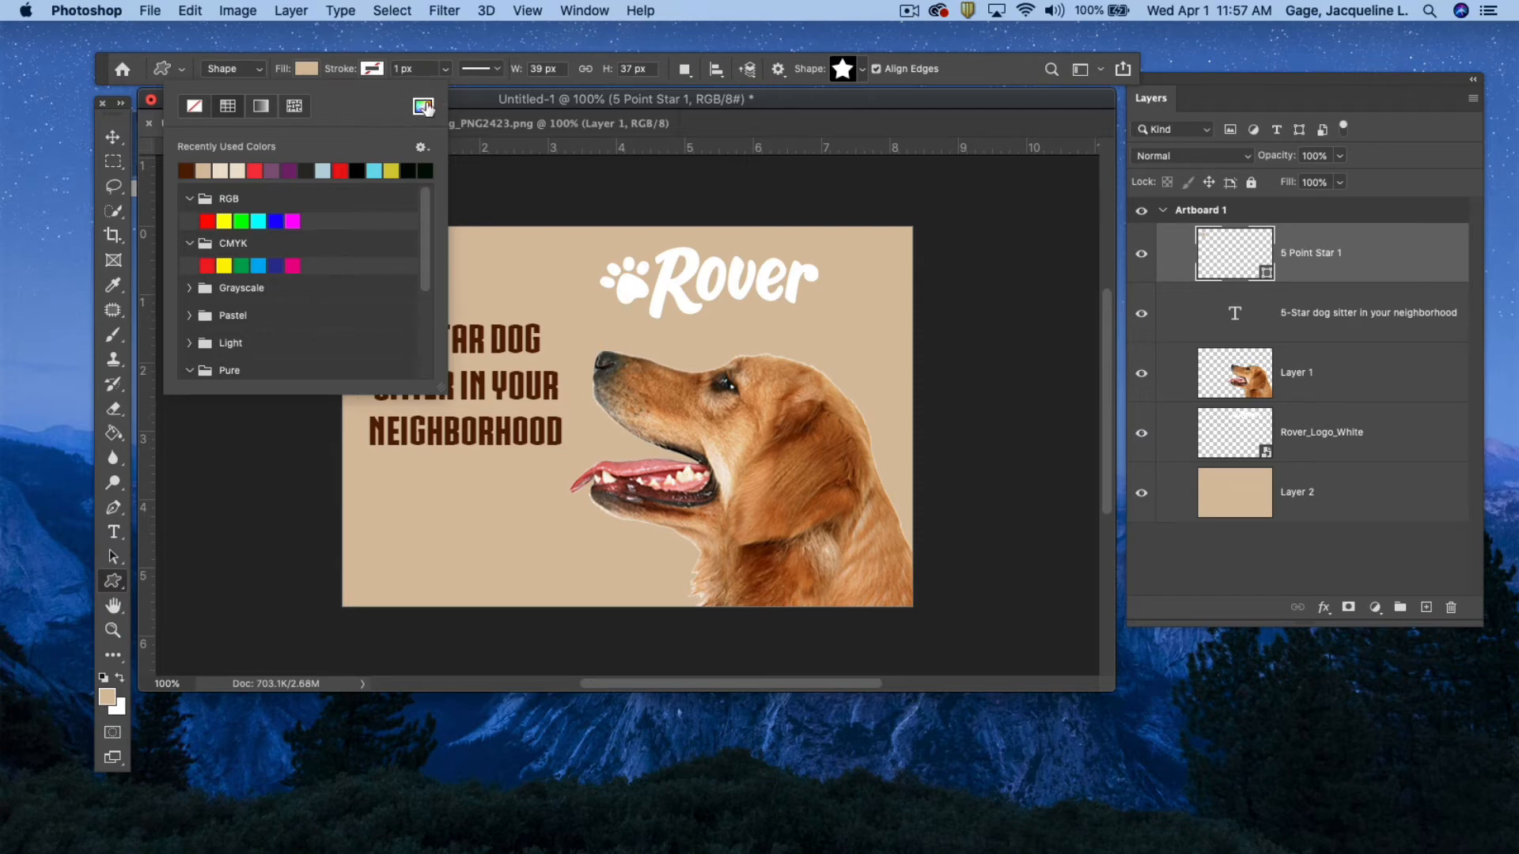
left_click(424, 107)
left_click(807, 197)
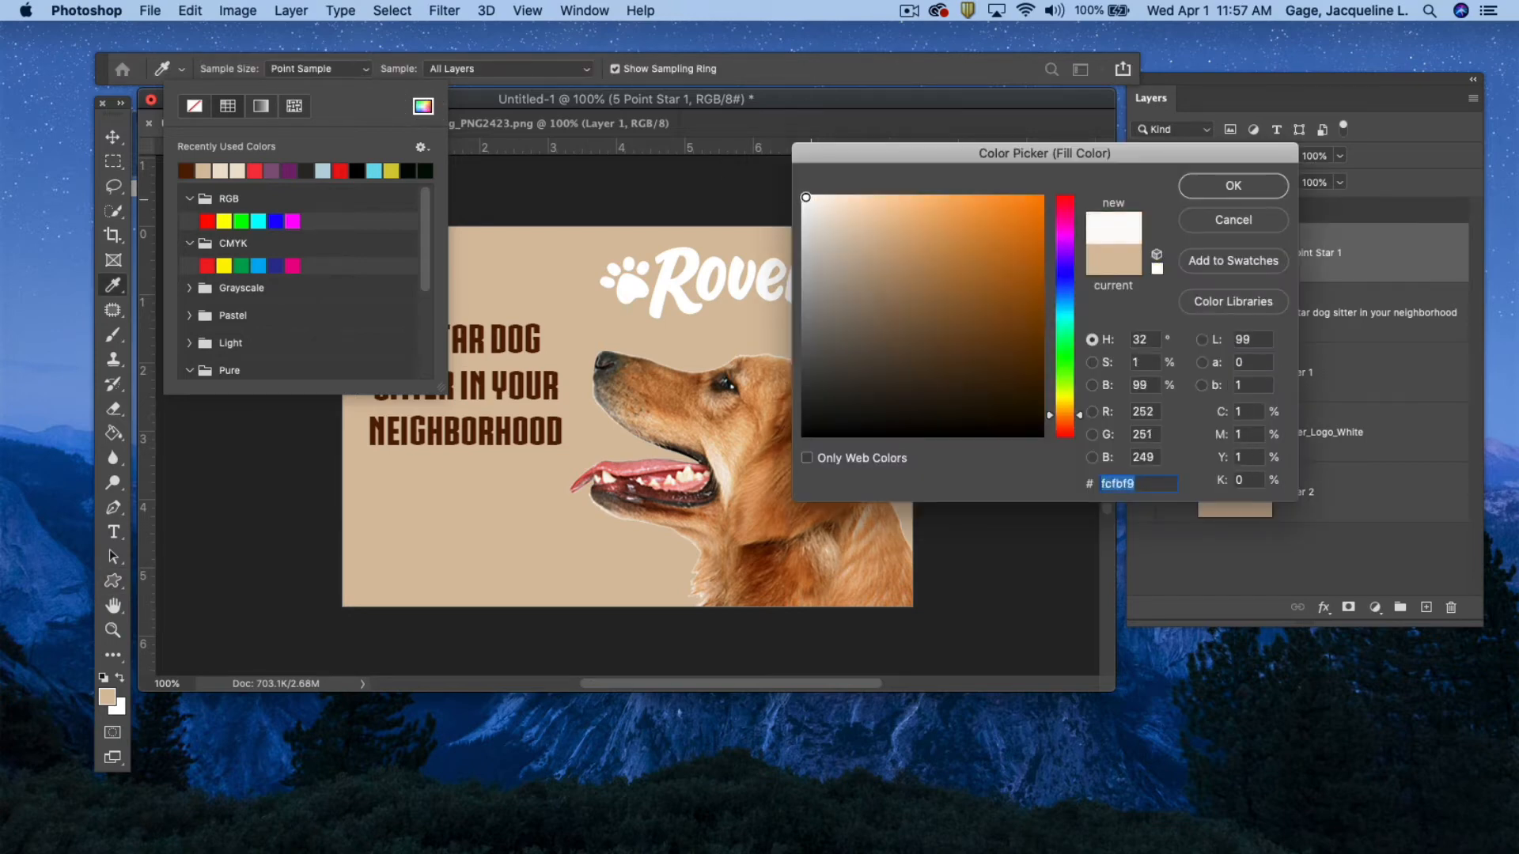
left_click(806, 198)
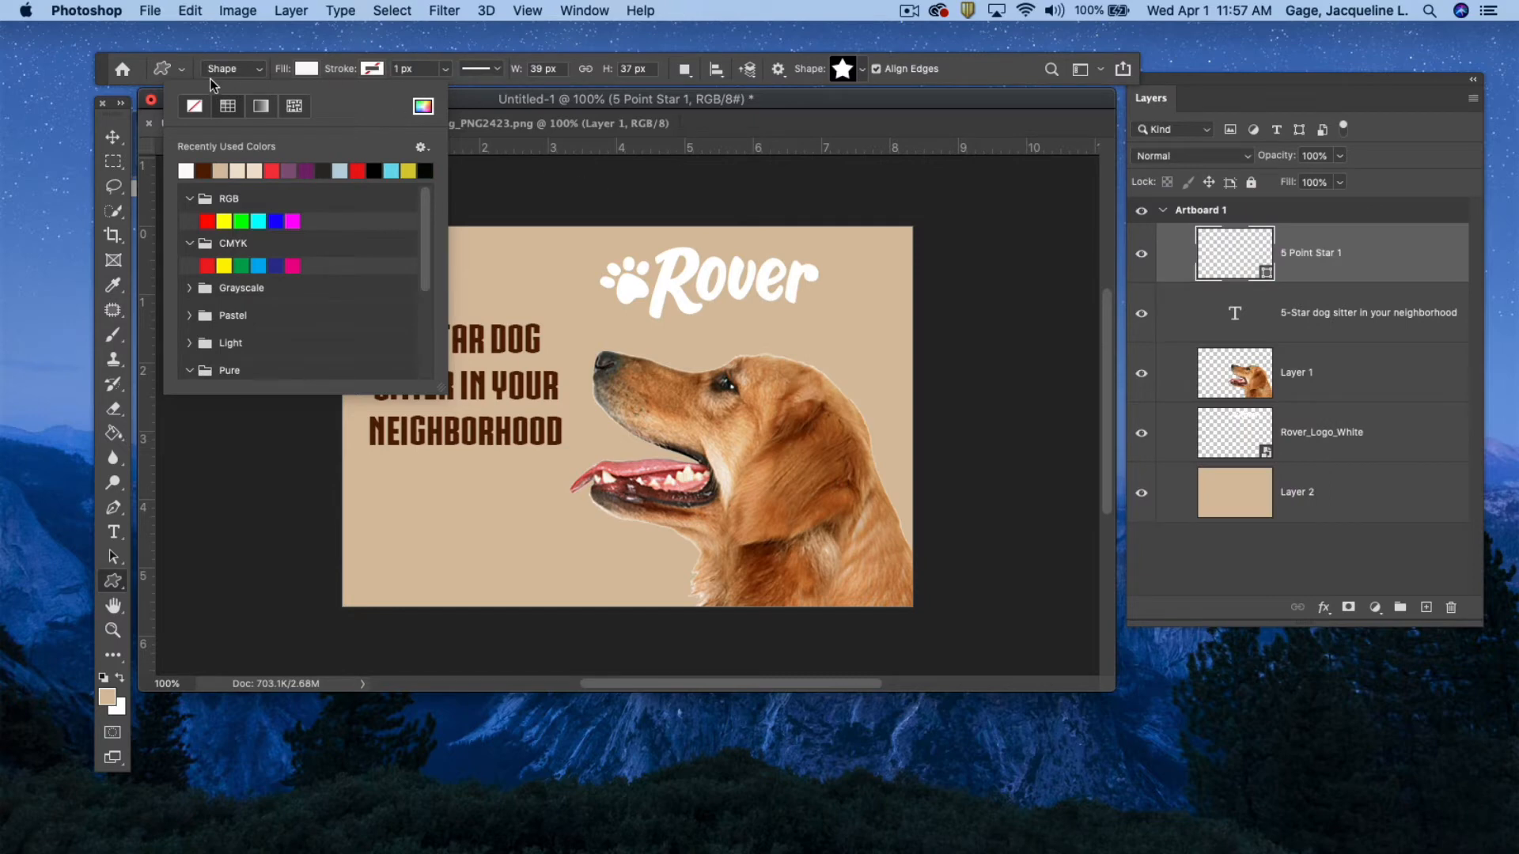
left_click(420, 108)
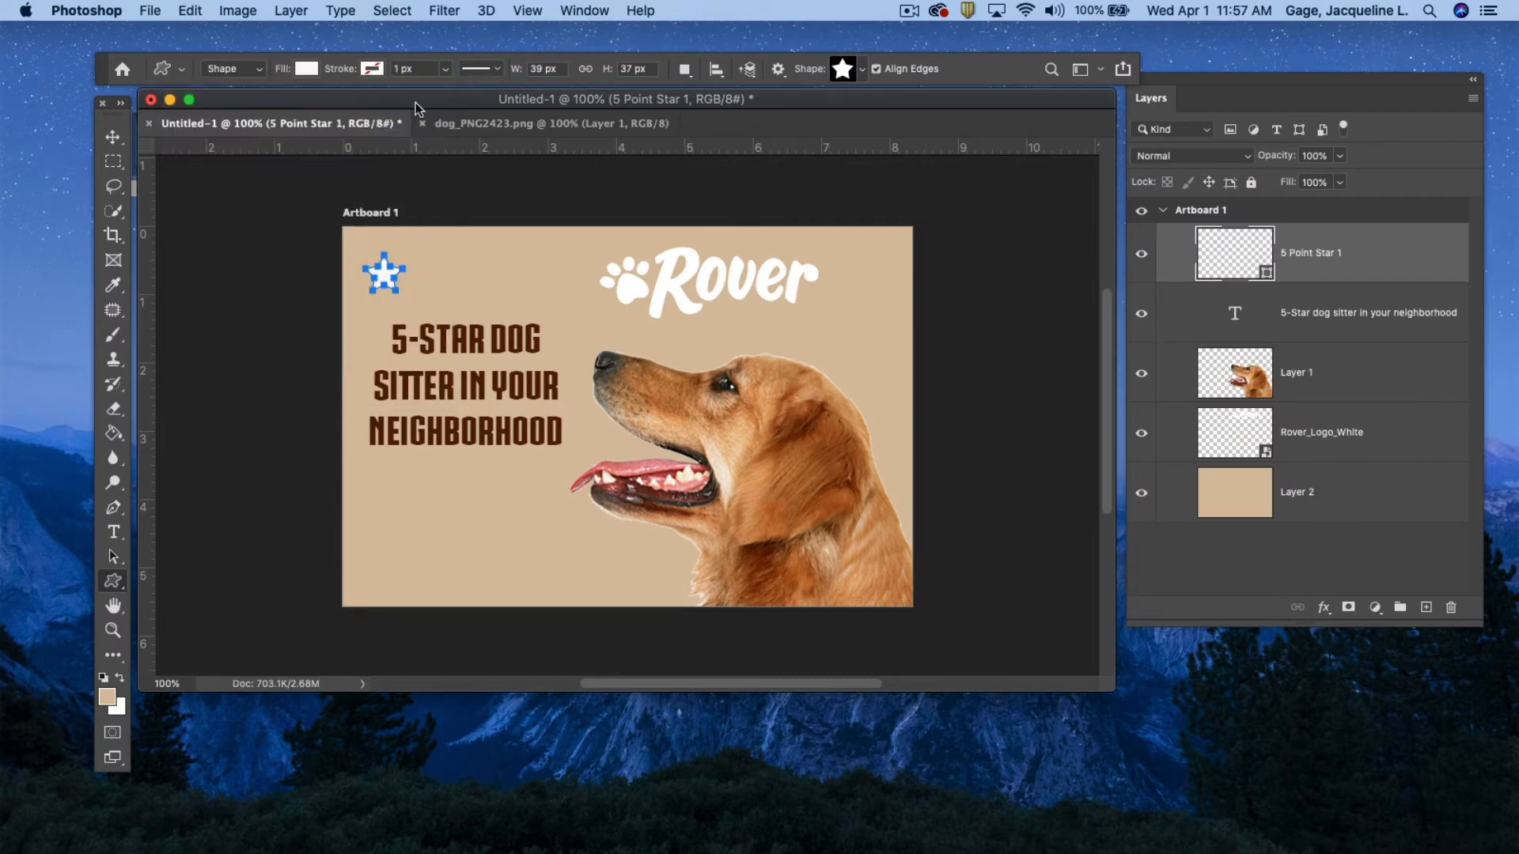
left_click(113, 137)
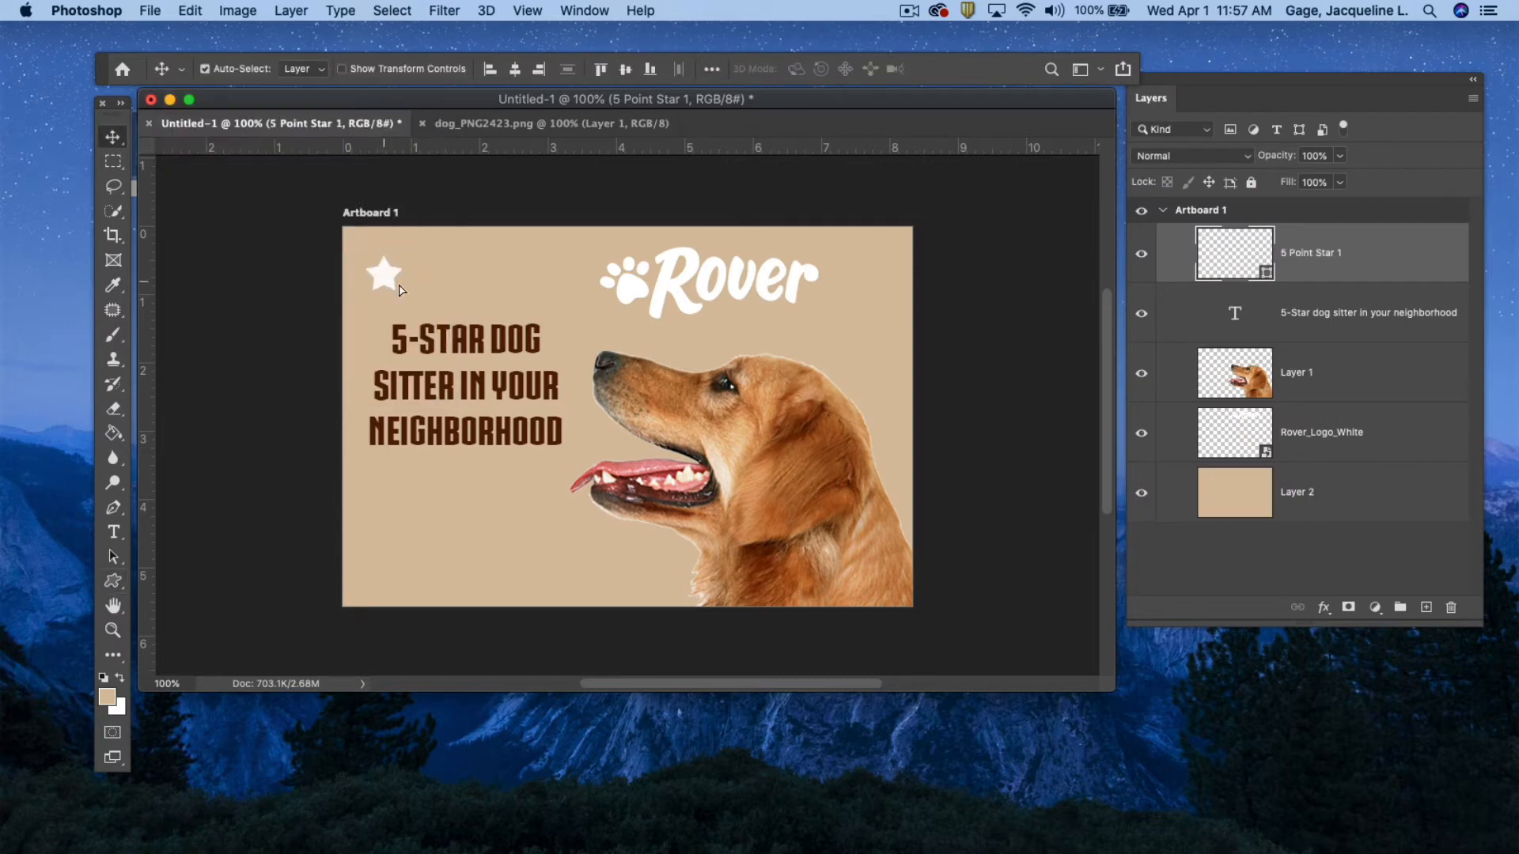
left_click_drag(383, 285, 384, 296)
- Duplicate the white star layer four times within Artboard 1, keeping the default layer names
left_click_drag(1258, 94, 976, 114)
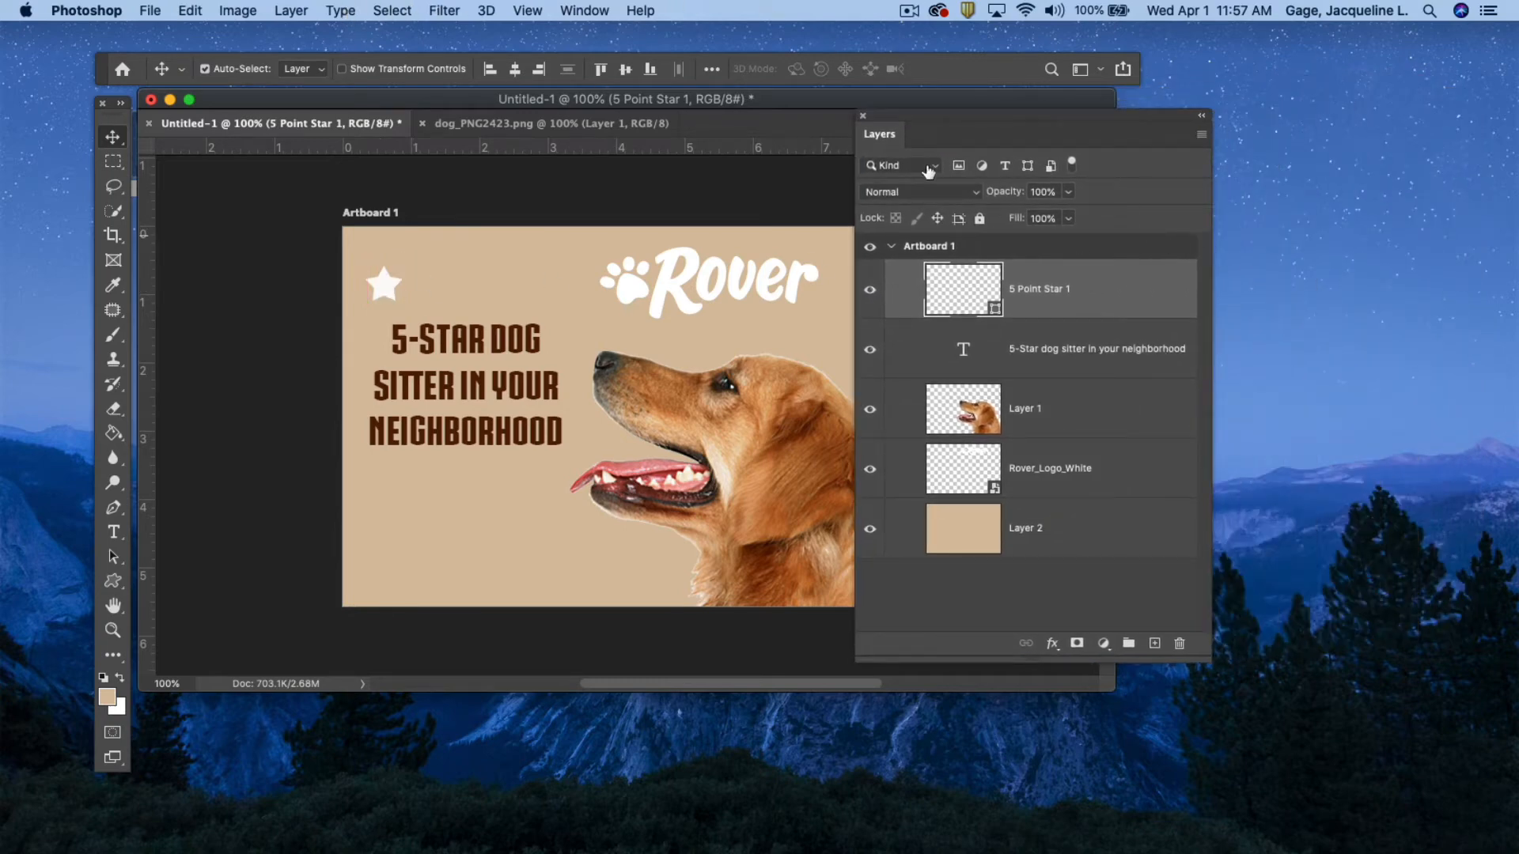
left_click(297, 12)
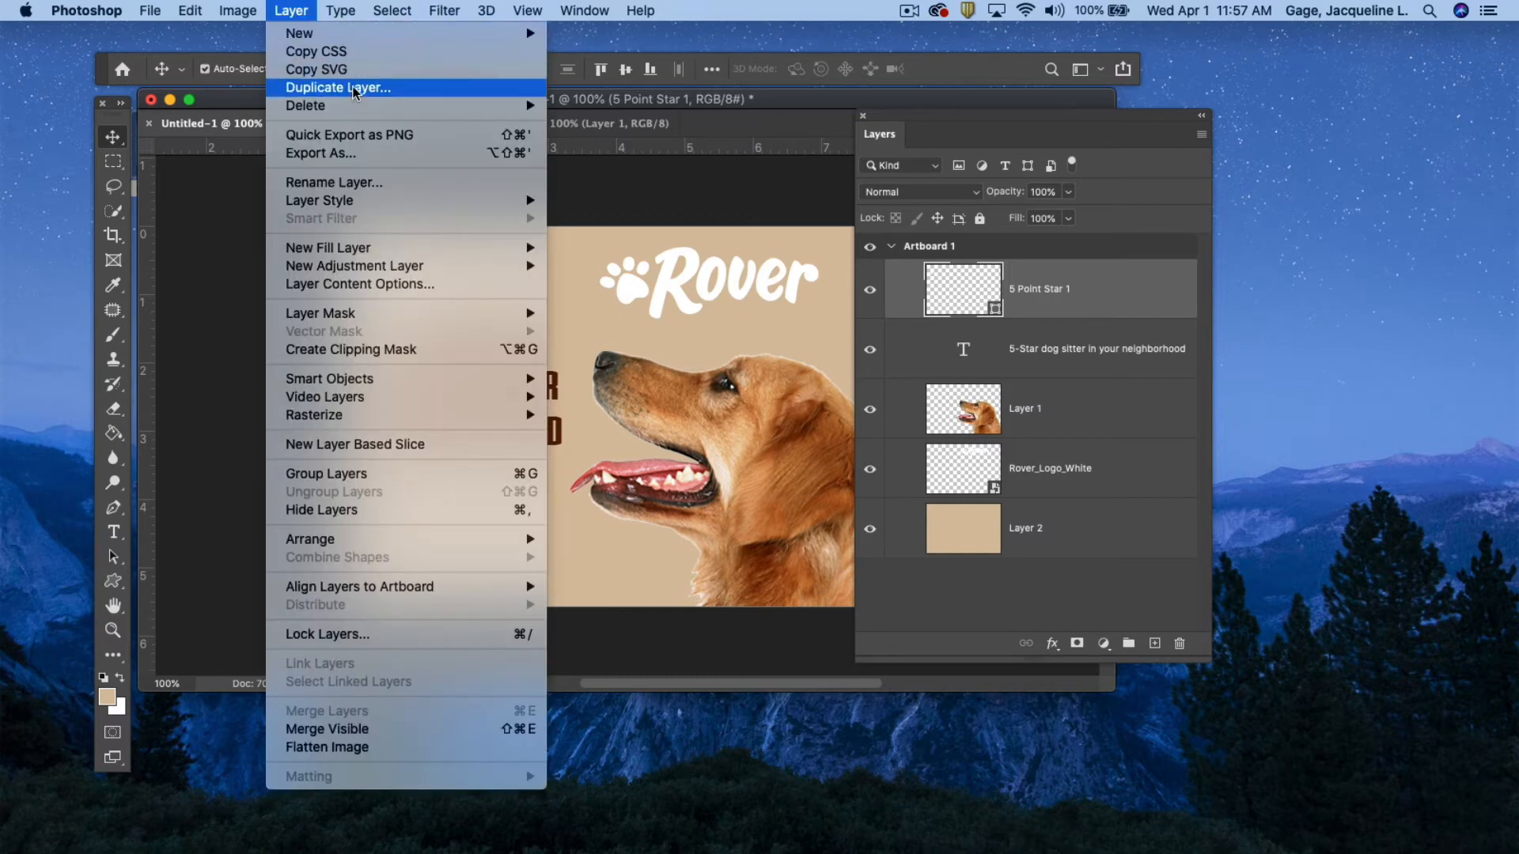
left_click(363, 88)
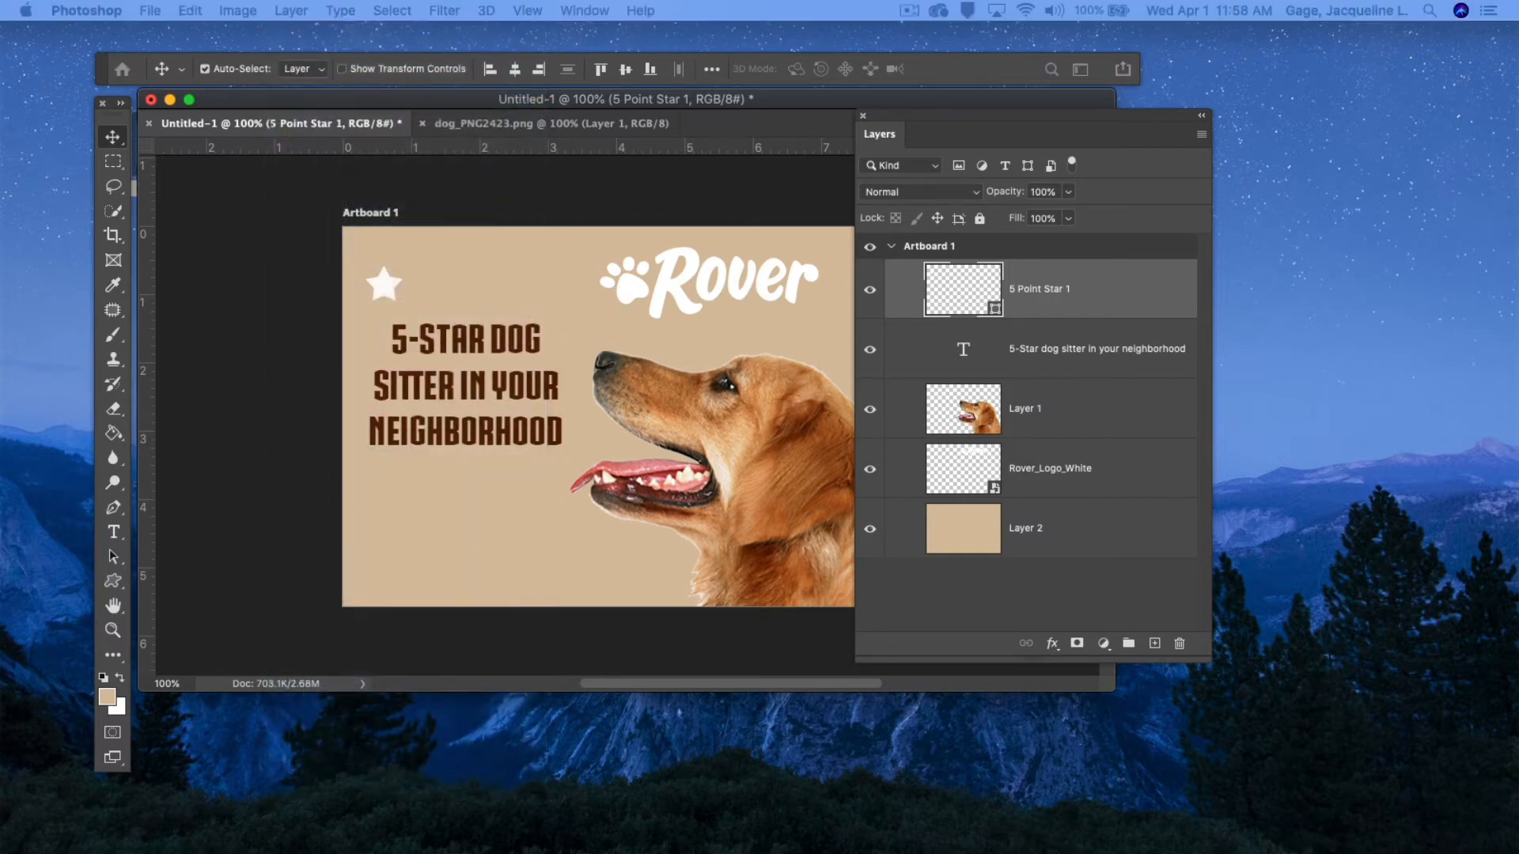
key("Return")
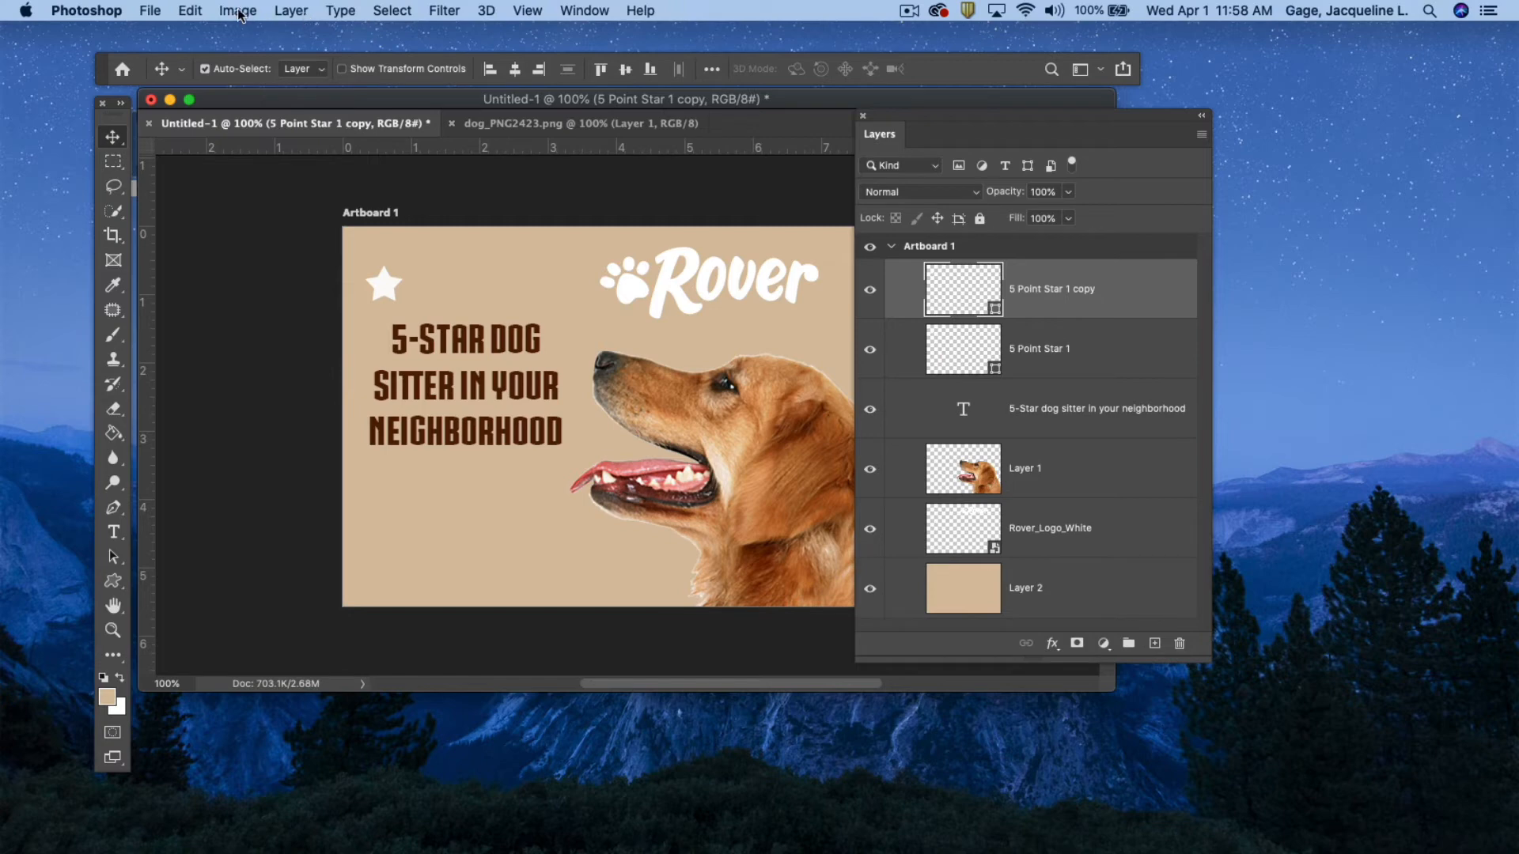
left_click(1202, 135)
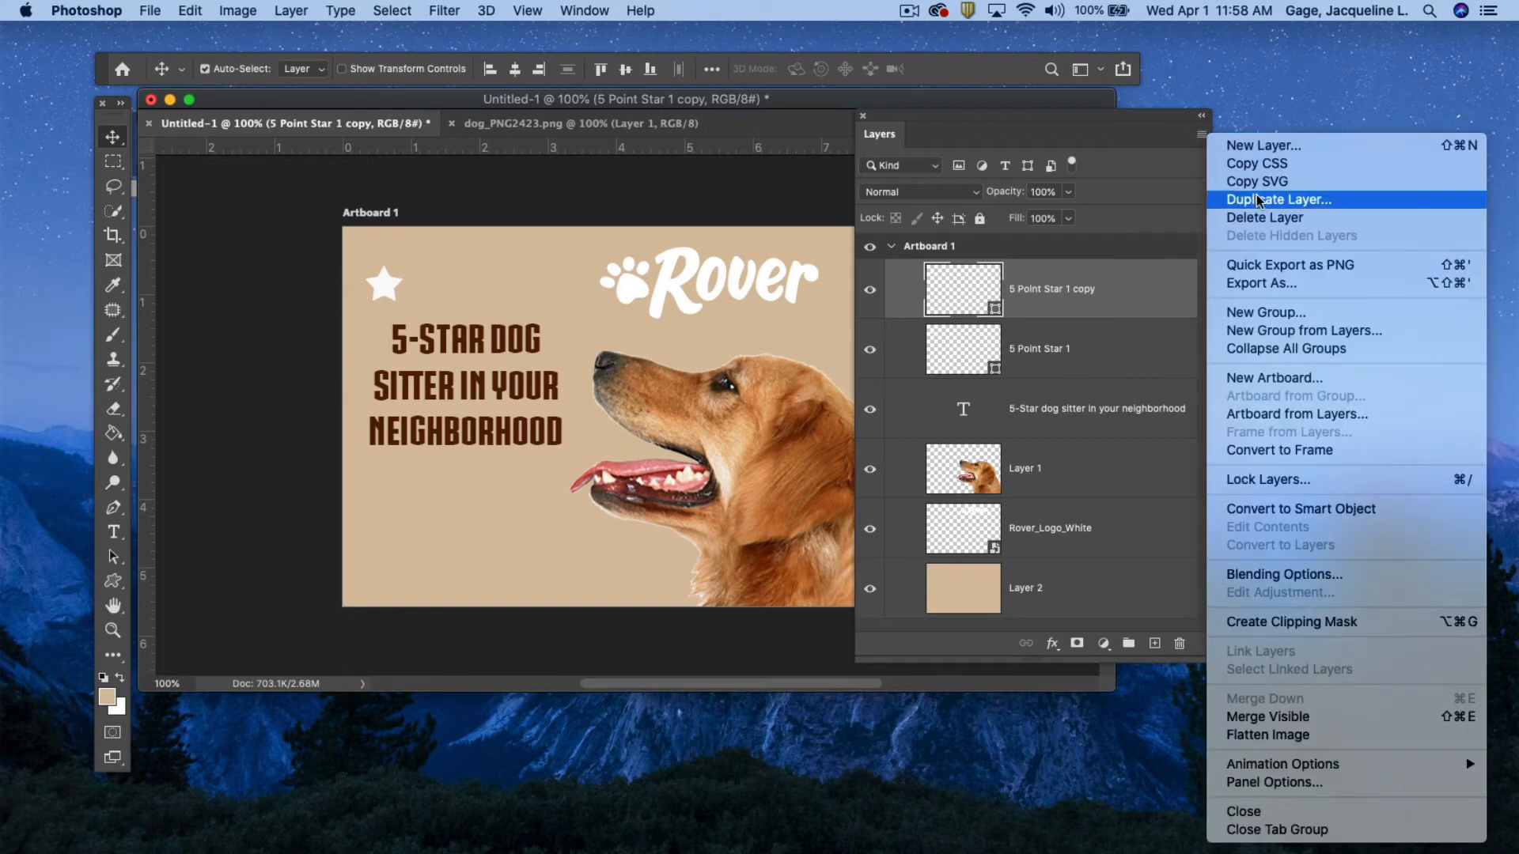
left_click(1258, 202)
left_click(1202, 136)
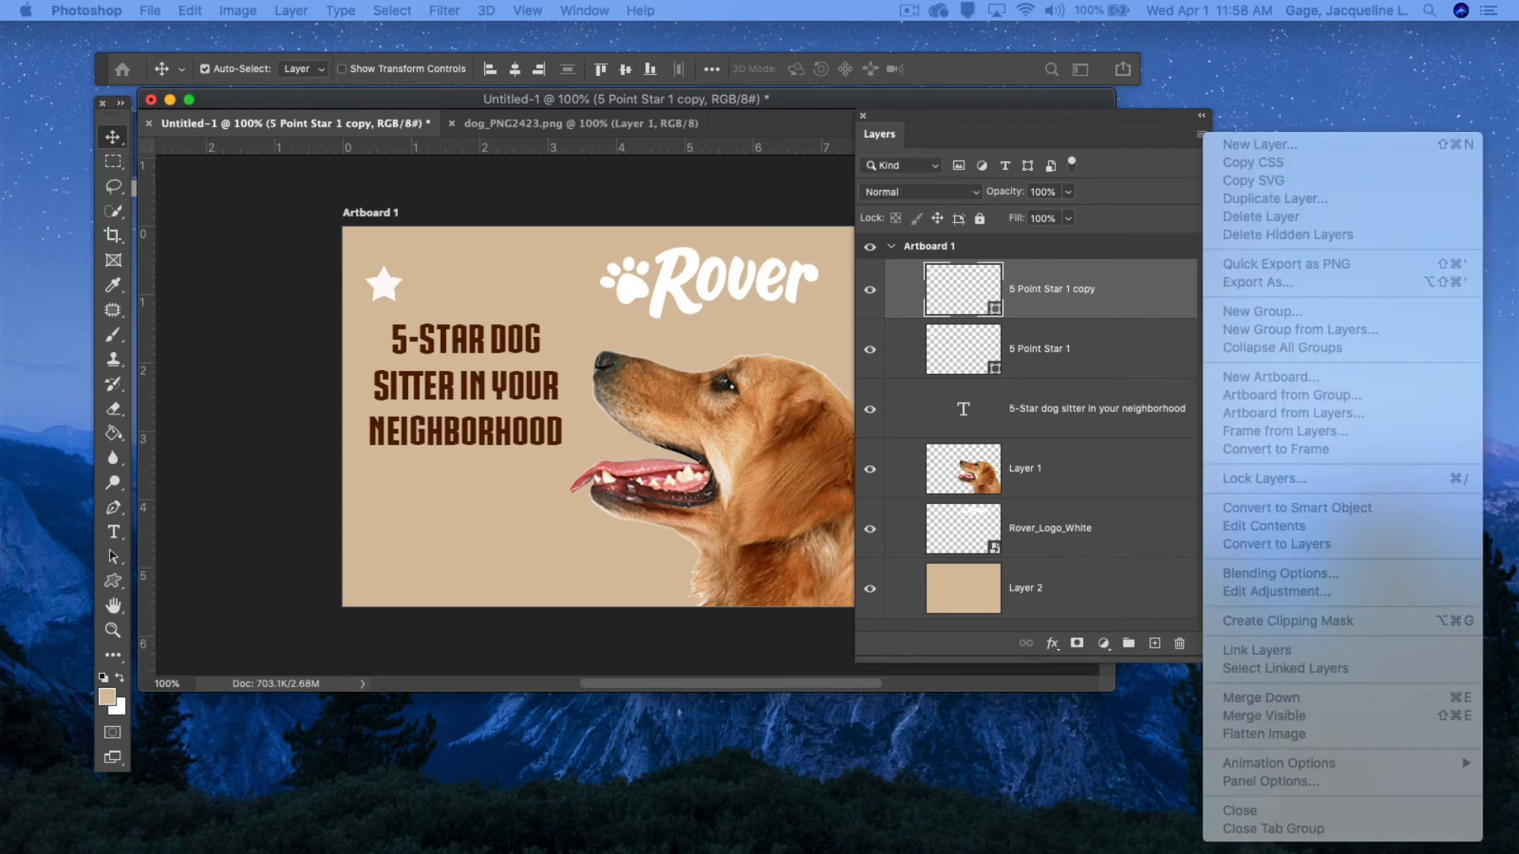
left_click(761, 453)
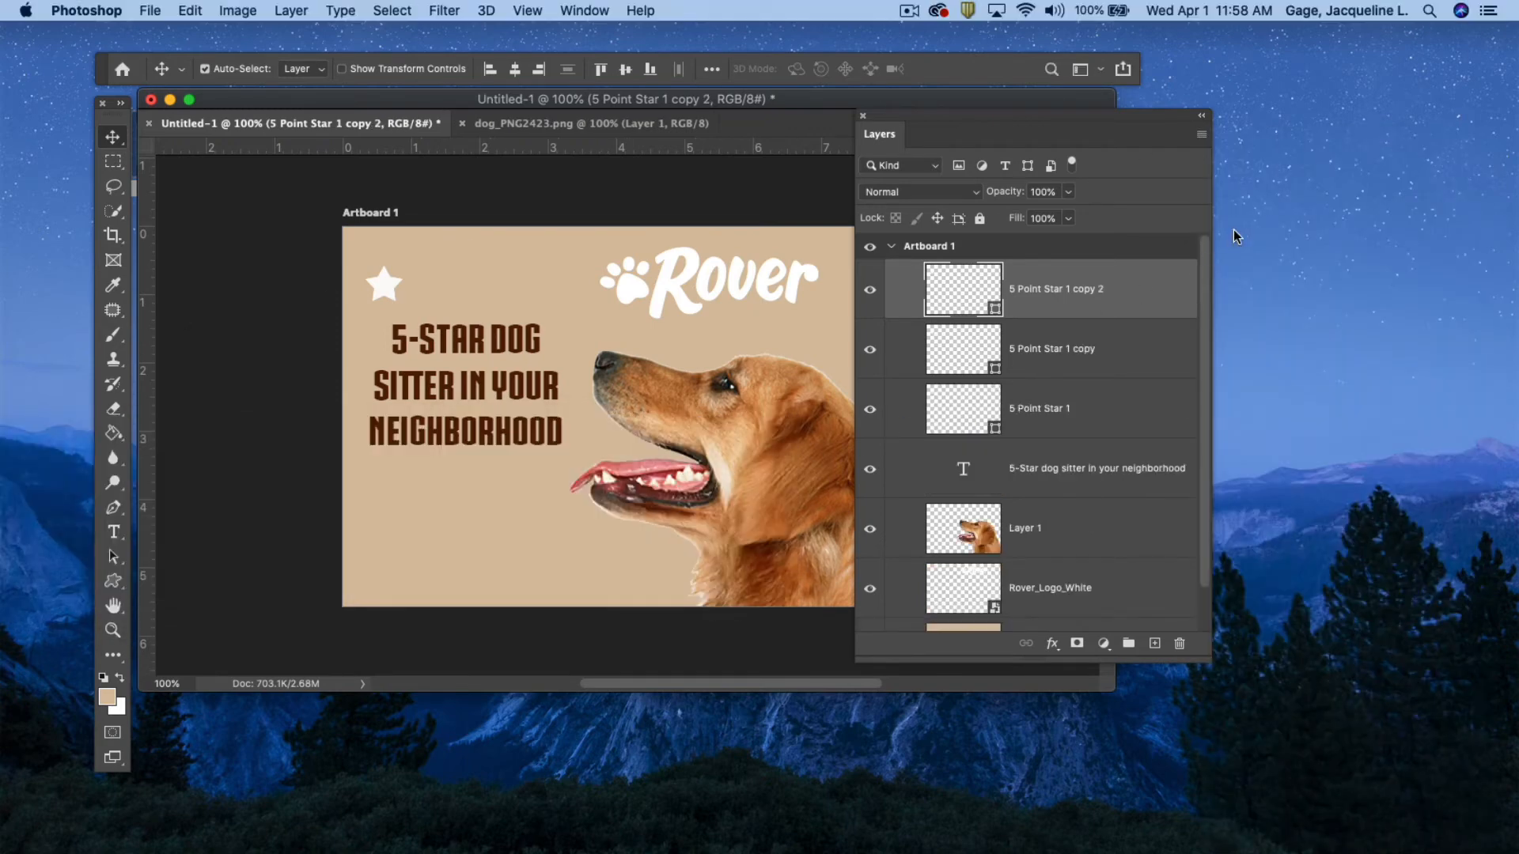
left_click(1201, 135)
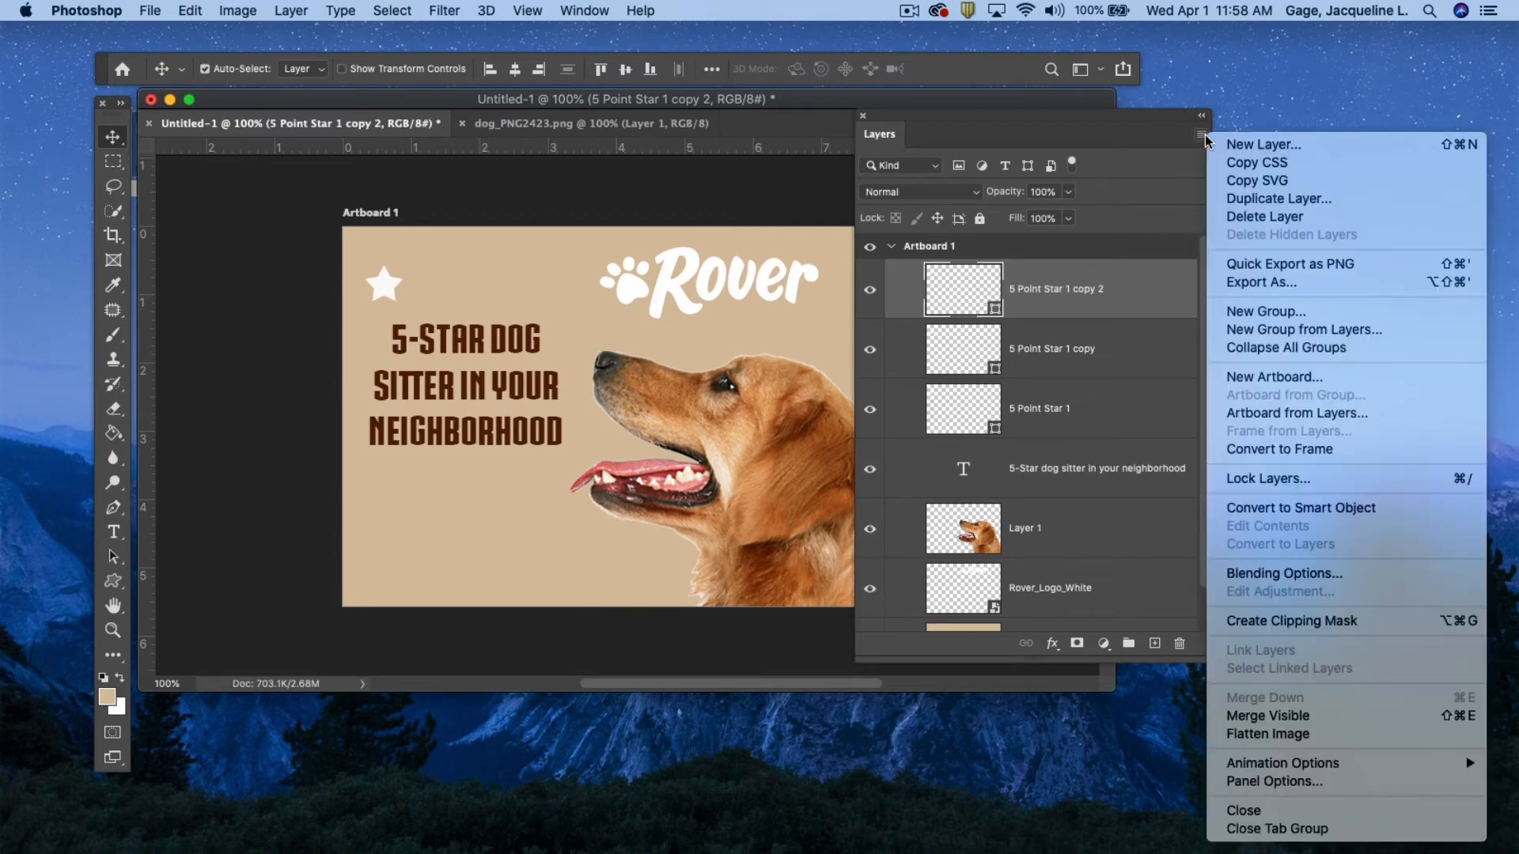
left_click(1290, 199)
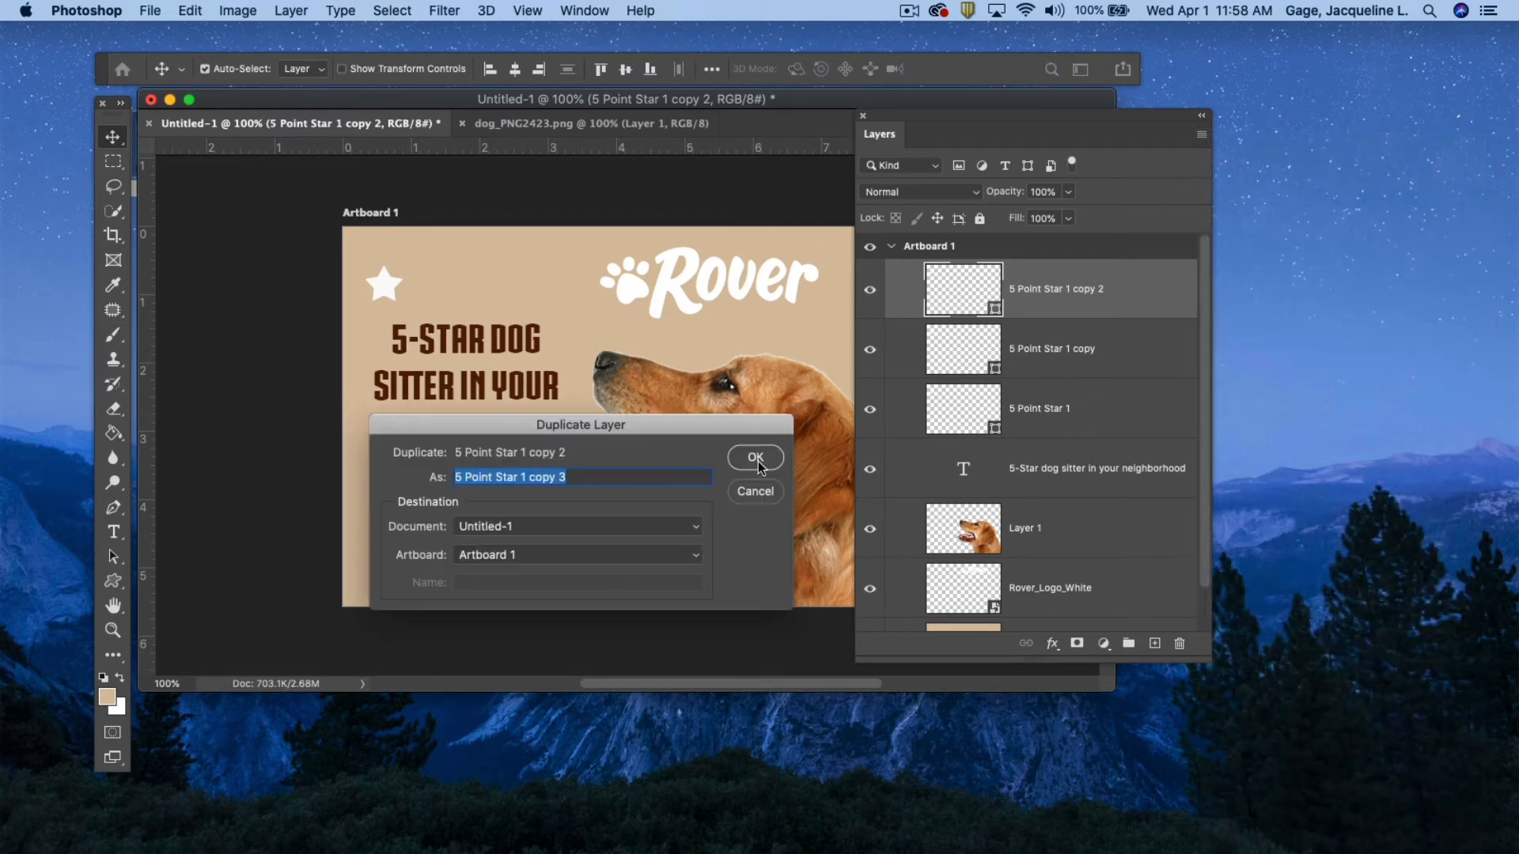
left_click(756, 460)
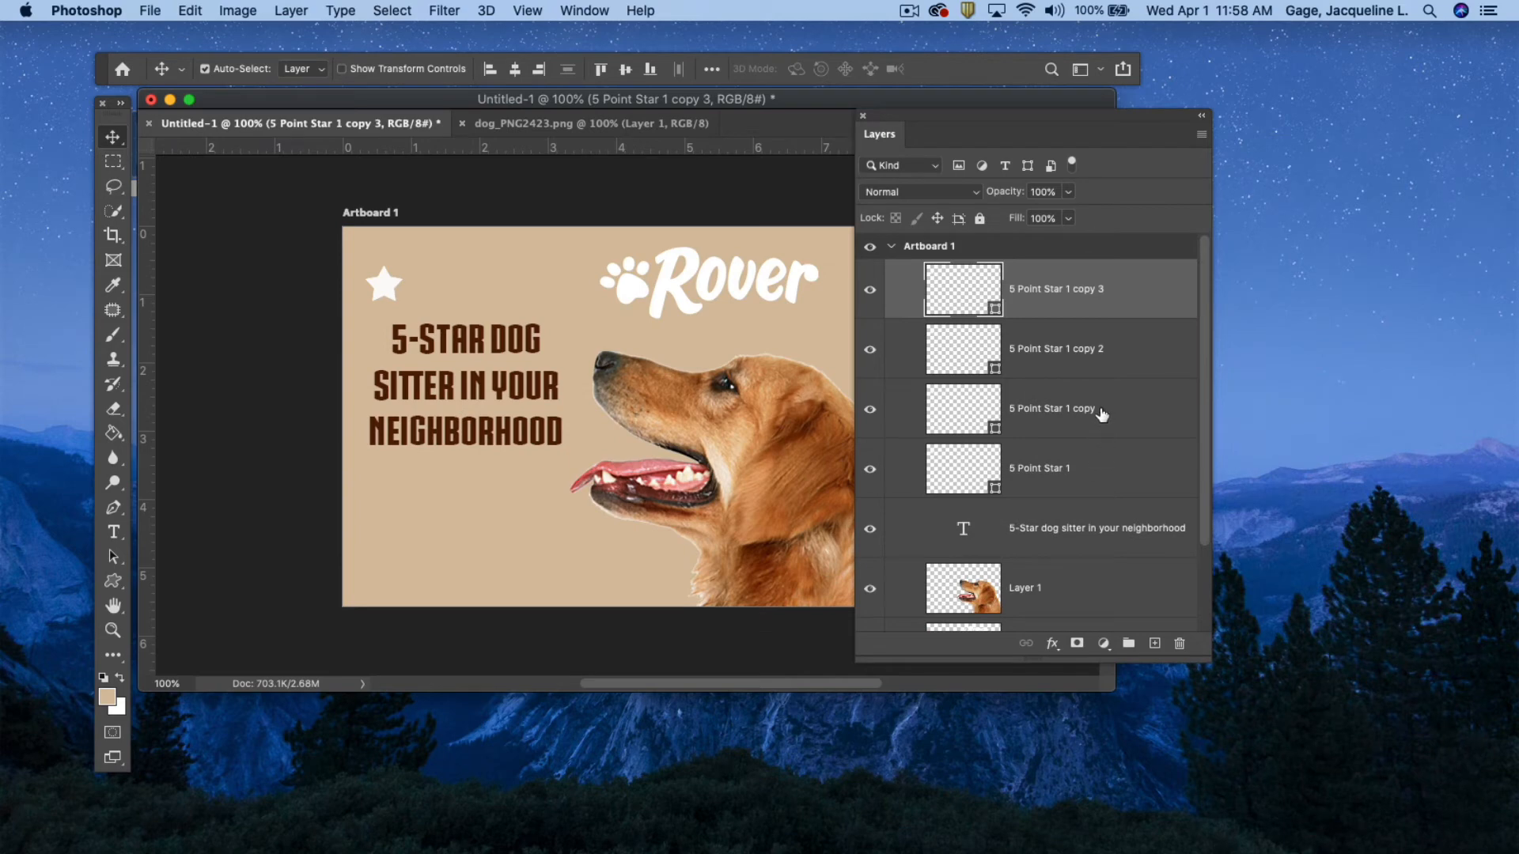
left_click(1202, 135)
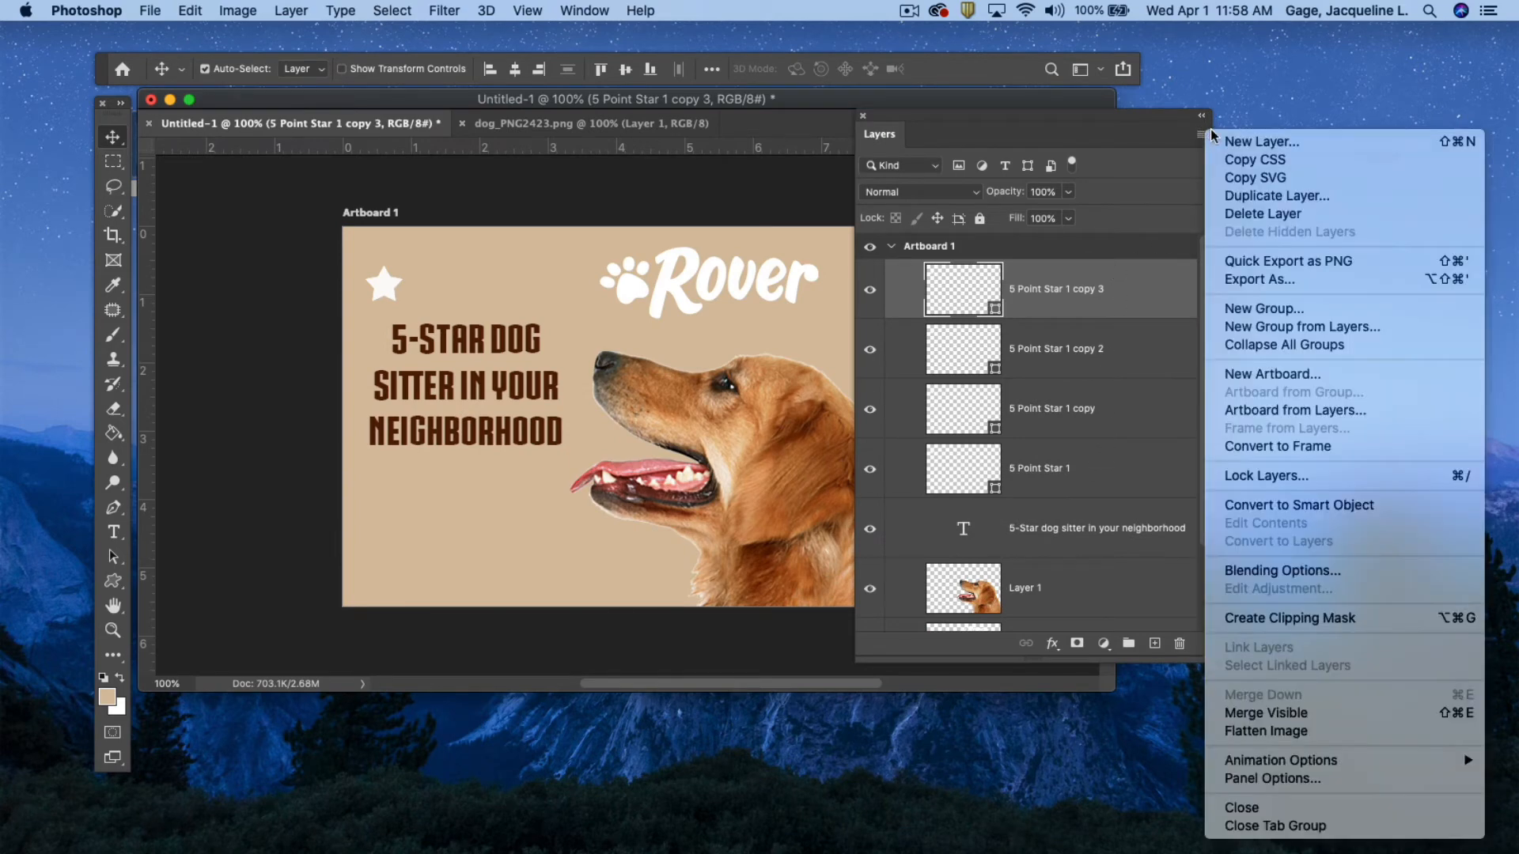
left_click(1296, 200)
left_click(756, 459)
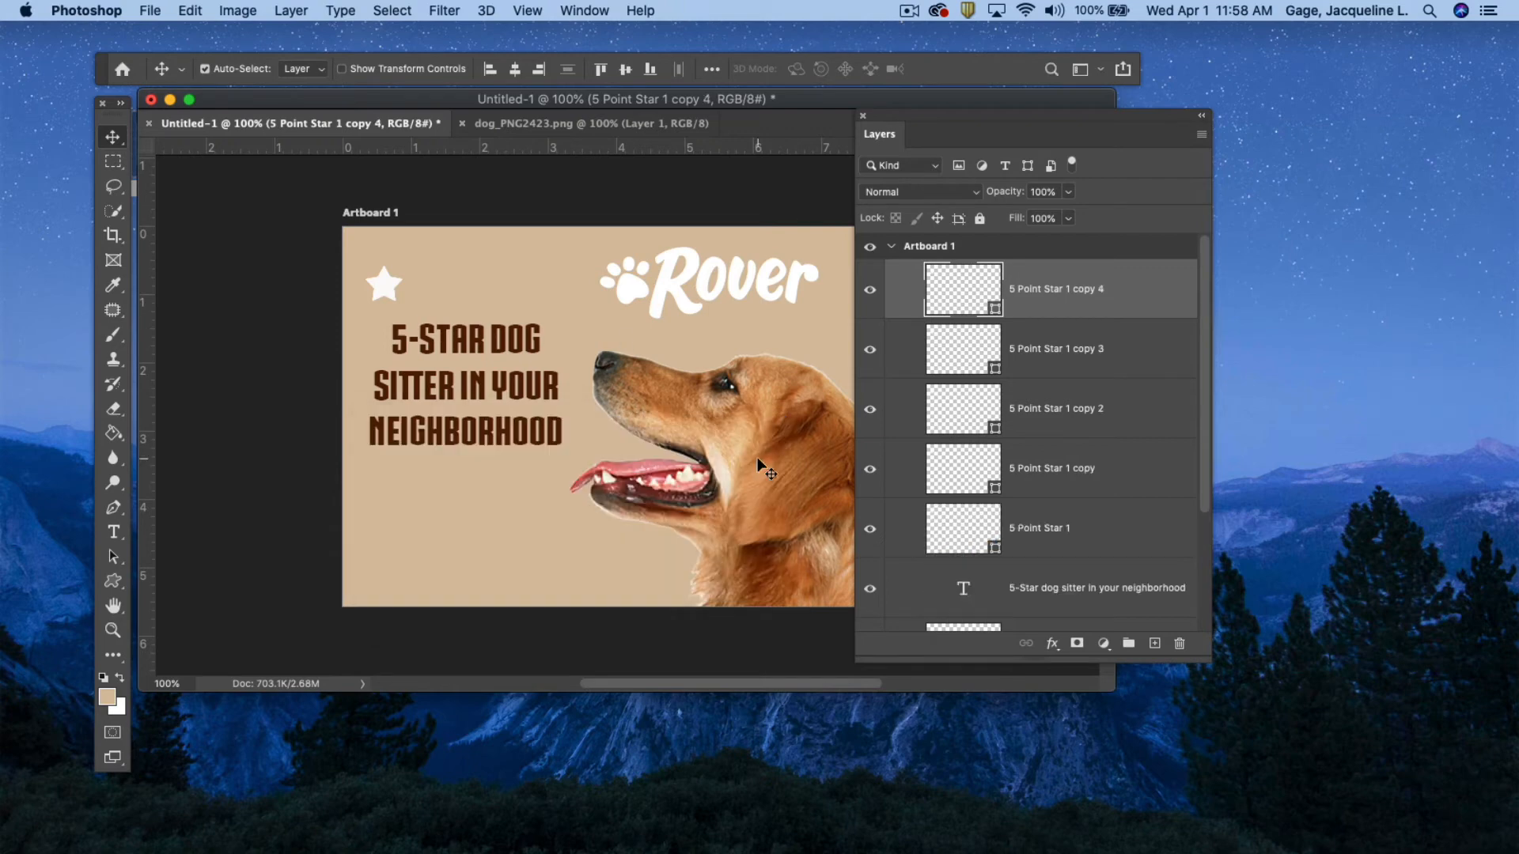
- Spread the four star copies out in a row beside the original star, extending to the Rover logo's paw
left_click_drag(933, 125, 1103, 117)
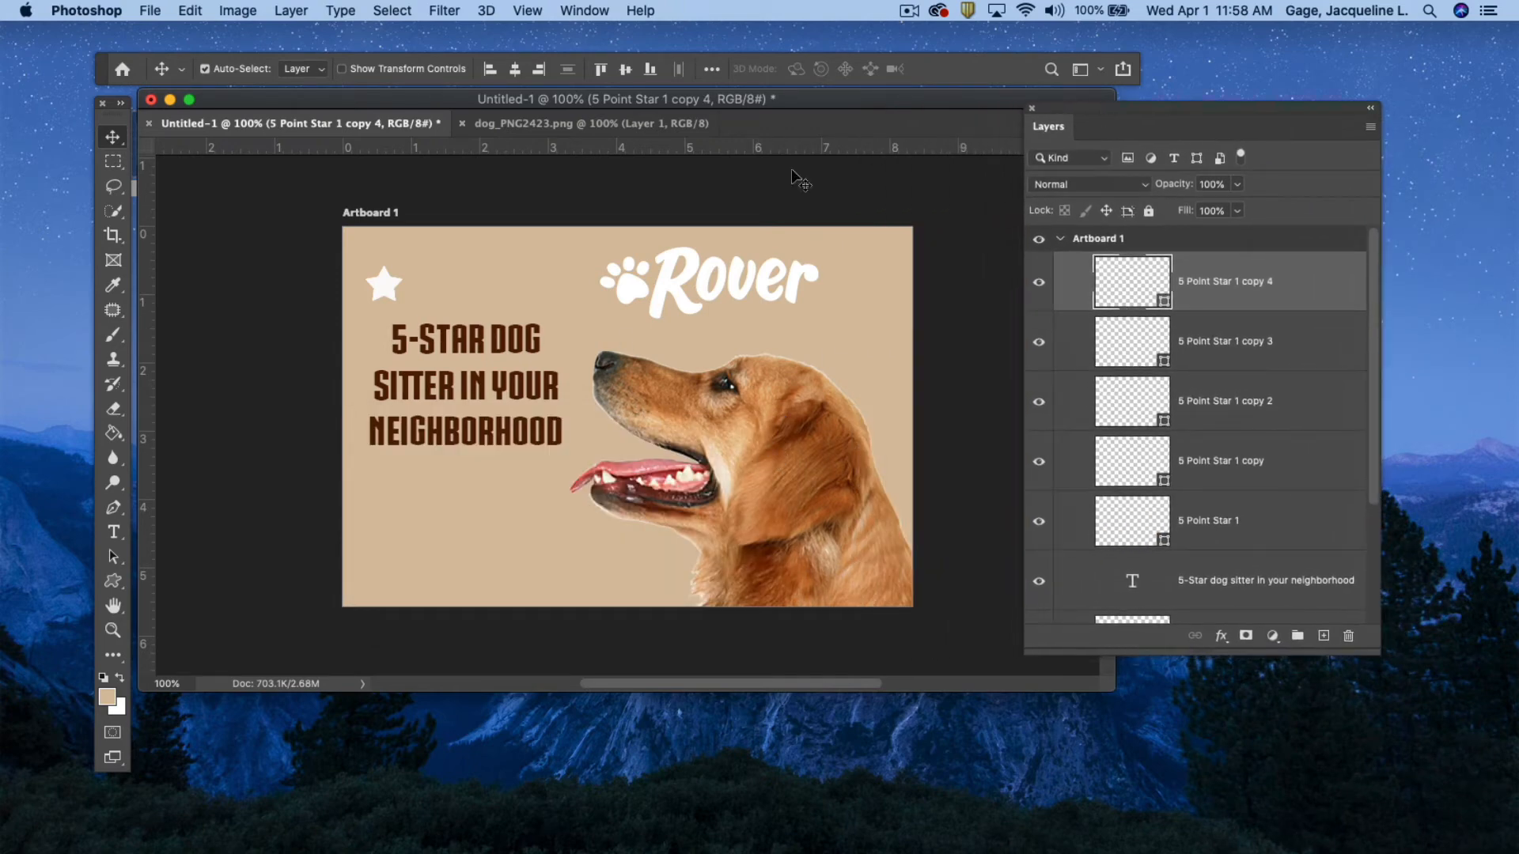
left_click(1255, 526)
left_click_drag(383, 286, 530, 285)
left_click(1294, 353)
left_click_drag(384, 287, 492, 291)
left_click(1227, 401)
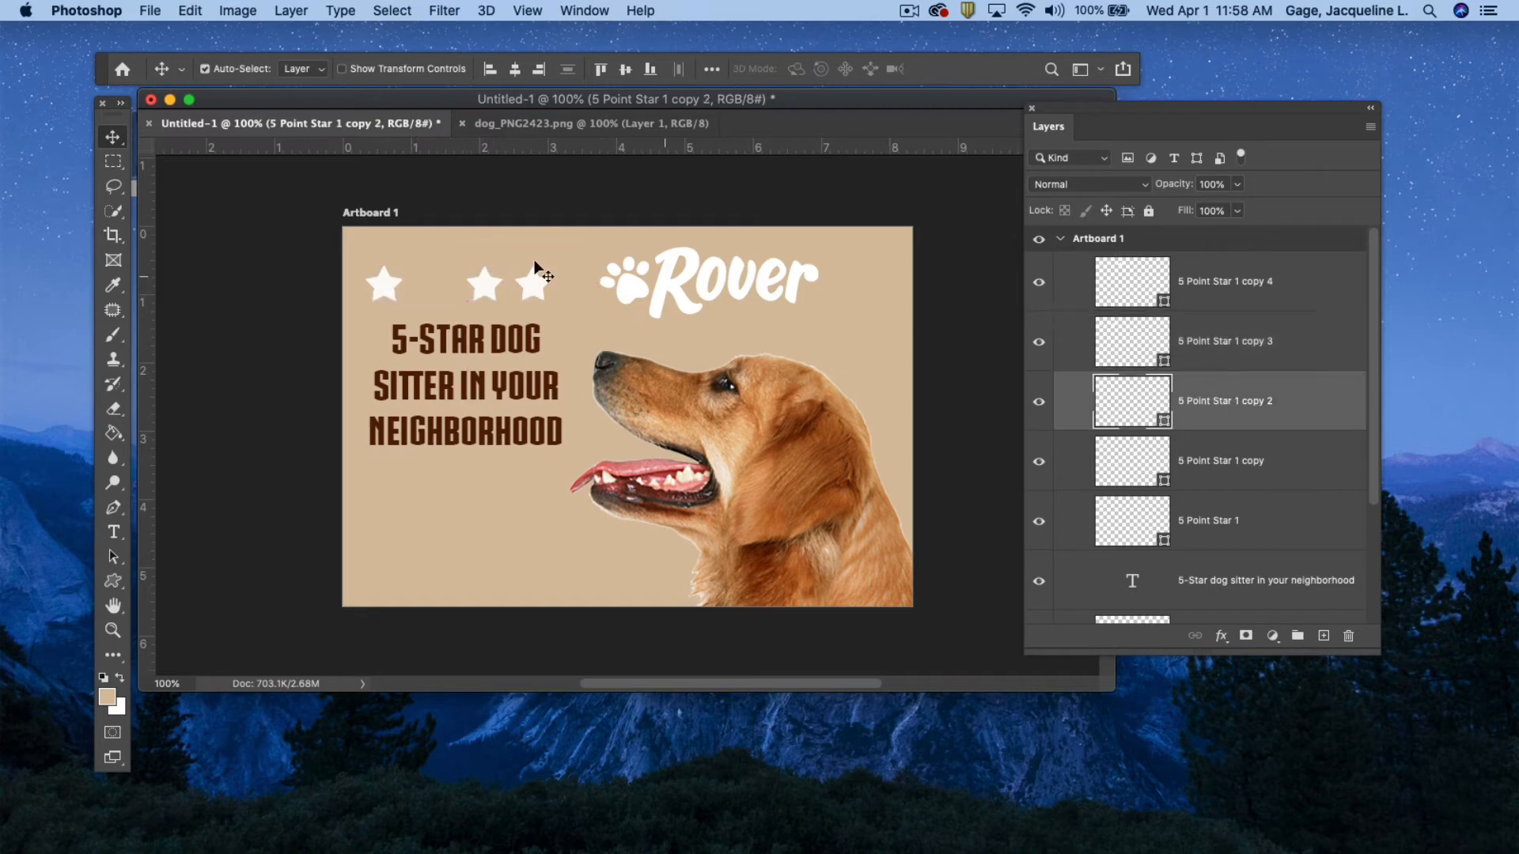
left_click_drag(379, 285, 588, 295)
left_click(1247, 460)
- Select all five star layers and distribute them horizontally with even spacing
left_click(1239, 524)
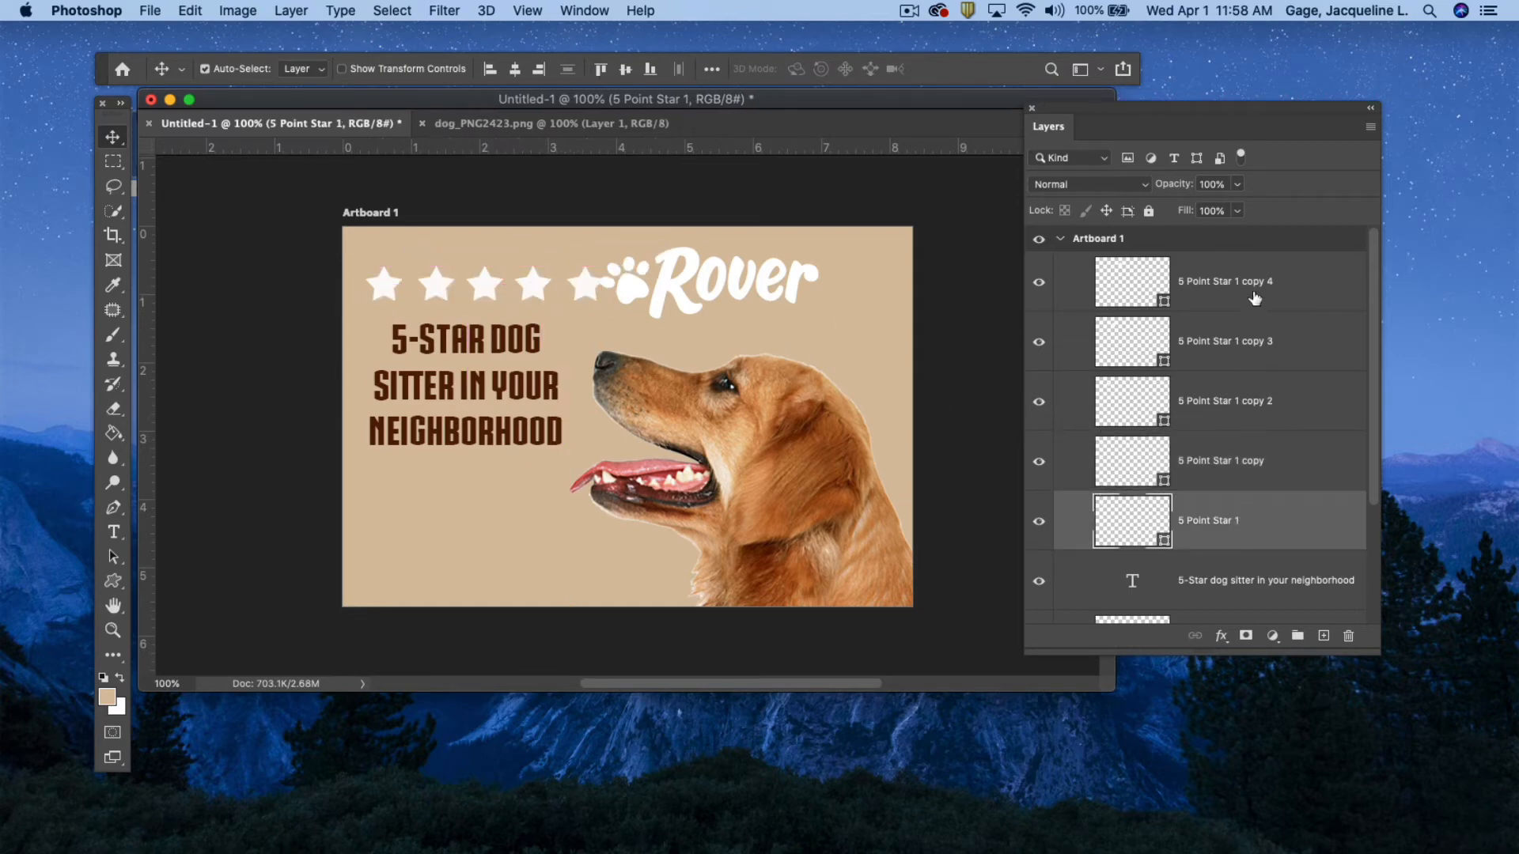
left_click(1295, 464, "shift")
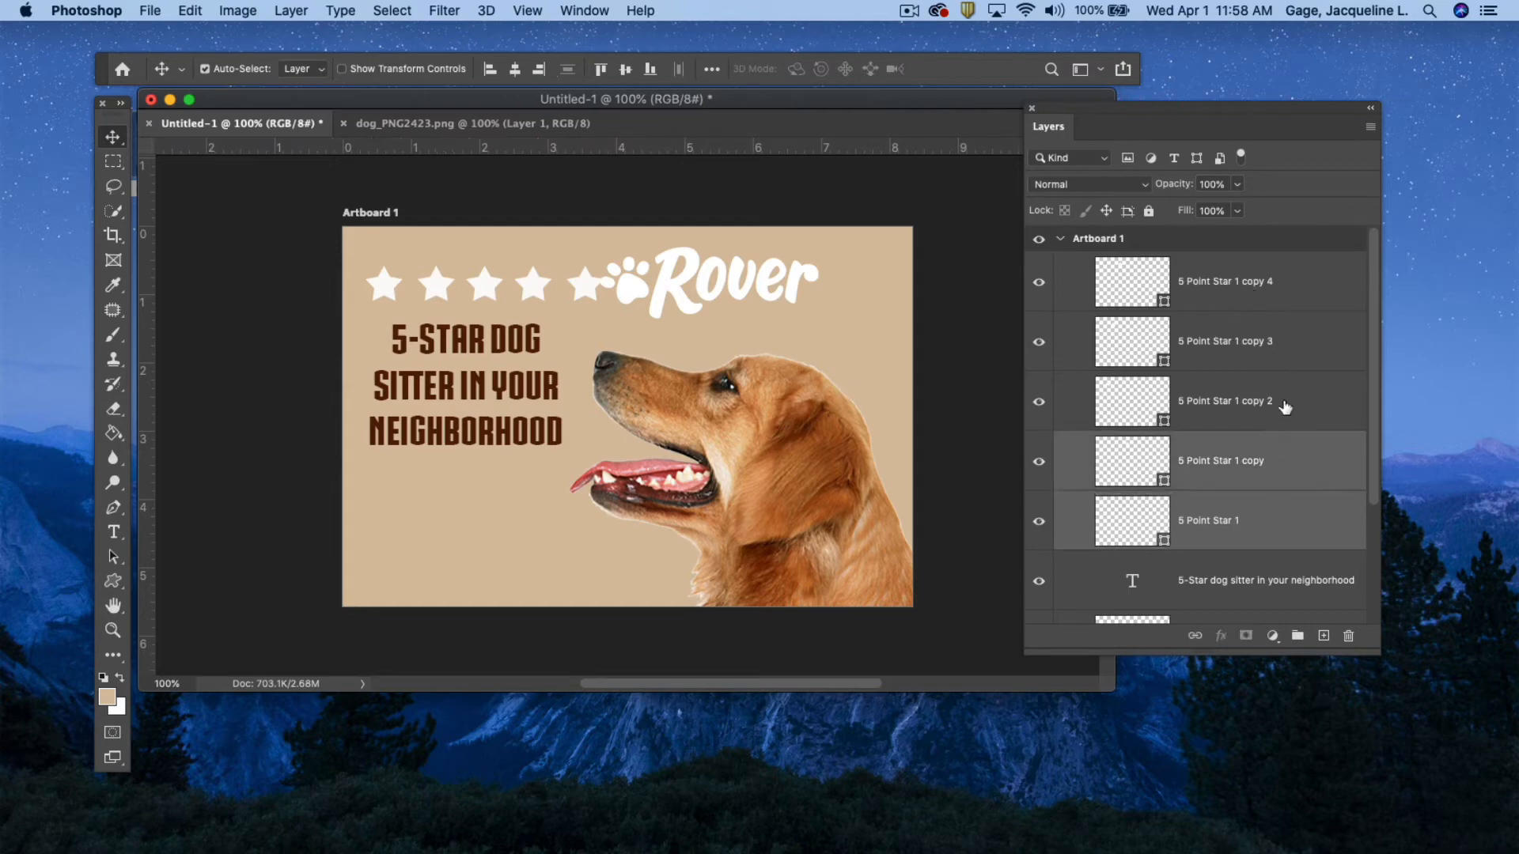
left_click(1285, 400, "shift")
left_click(1290, 343, "shift")
left_click(1292, 285, "shift")
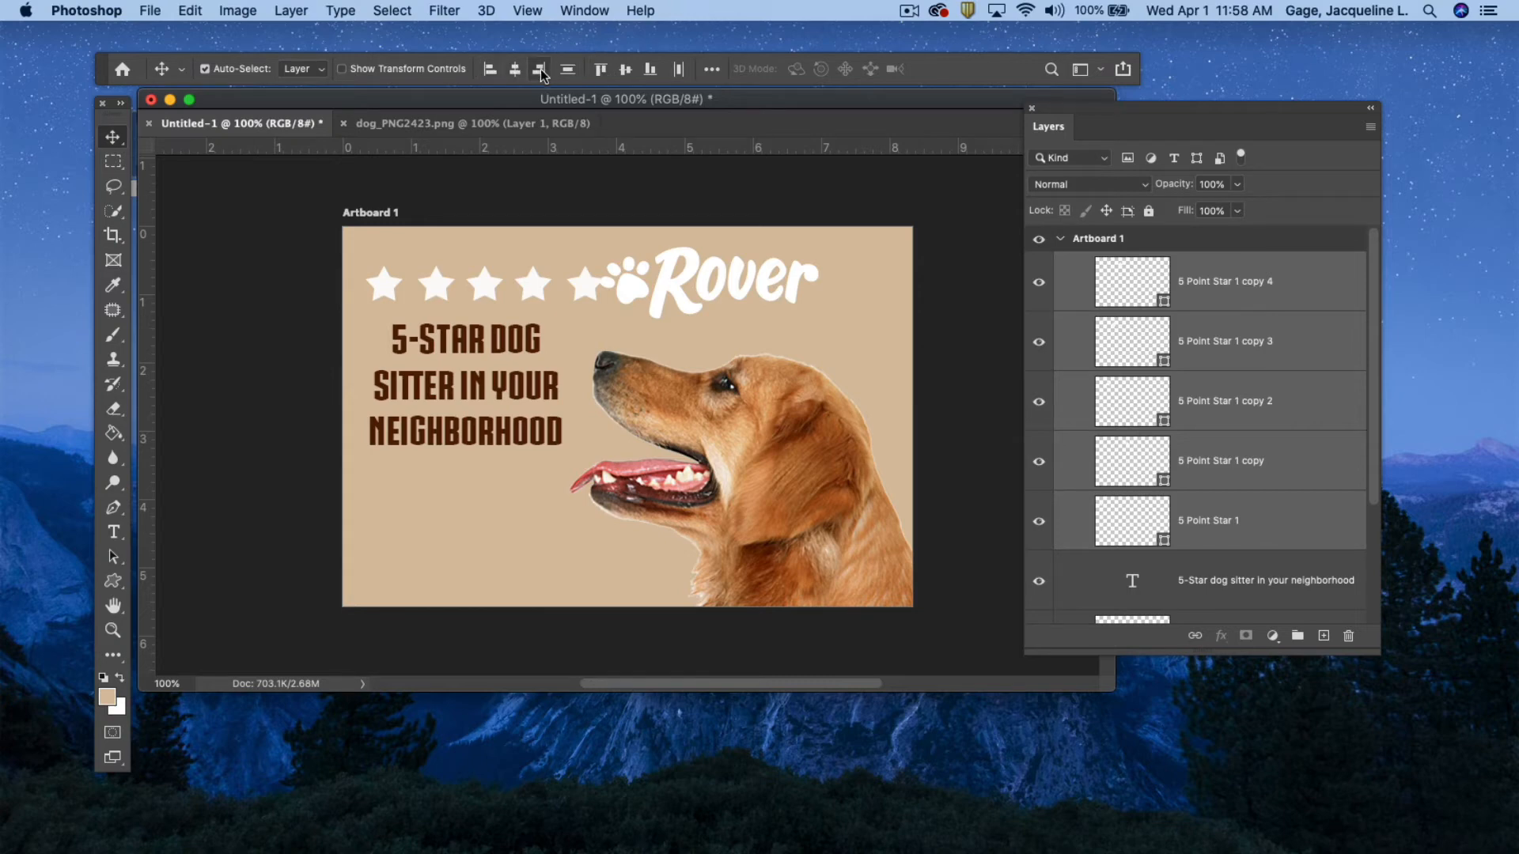
left_click(678, 73)
- Scale the five stars down together so the row fits above the headline and clears the Rover logo
left_click(190, 11)
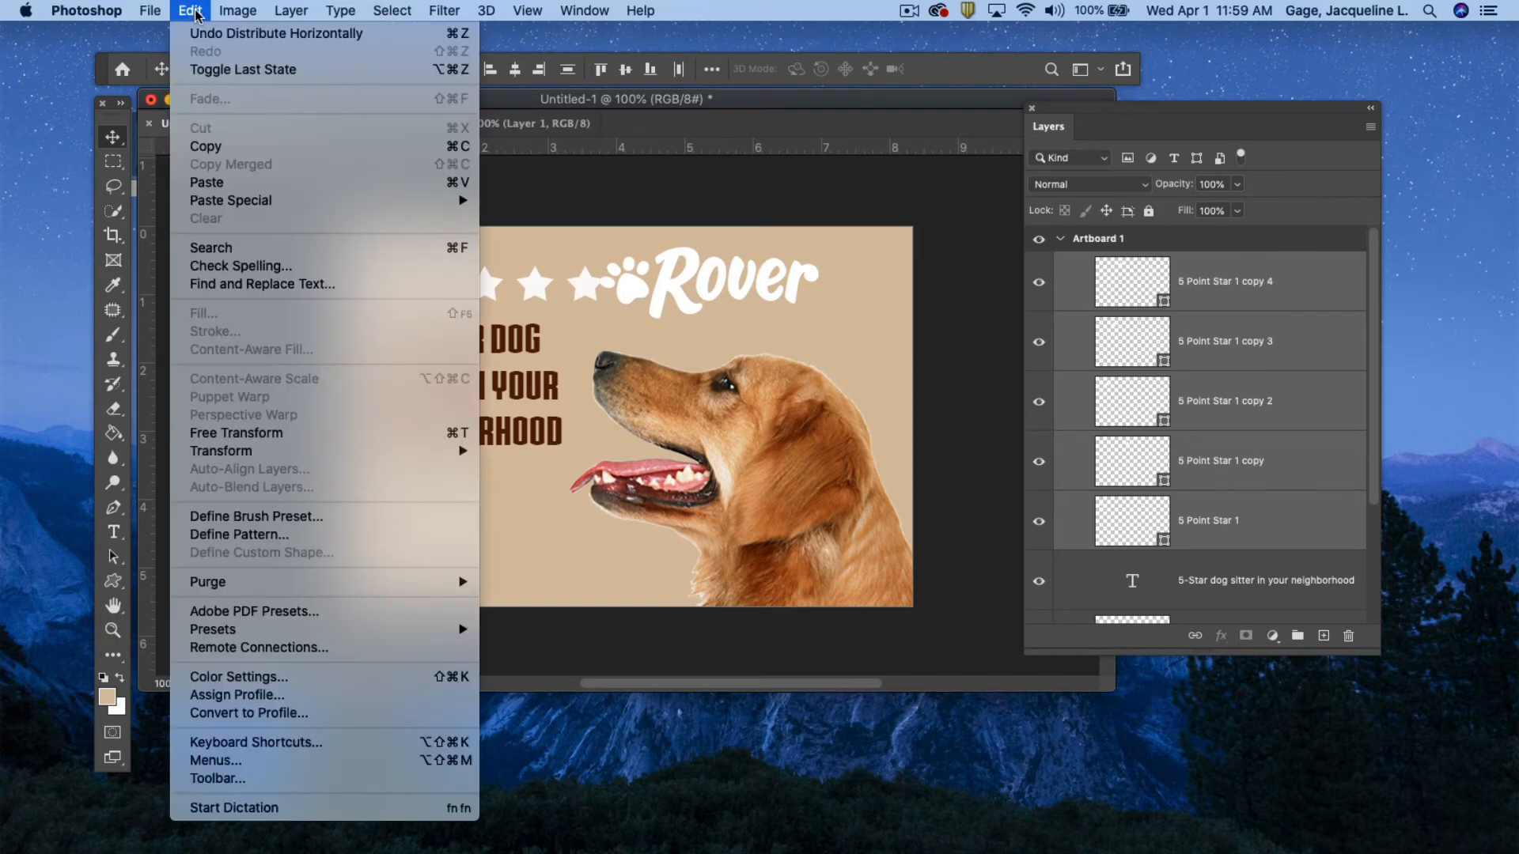
mouse_move(226, 458)
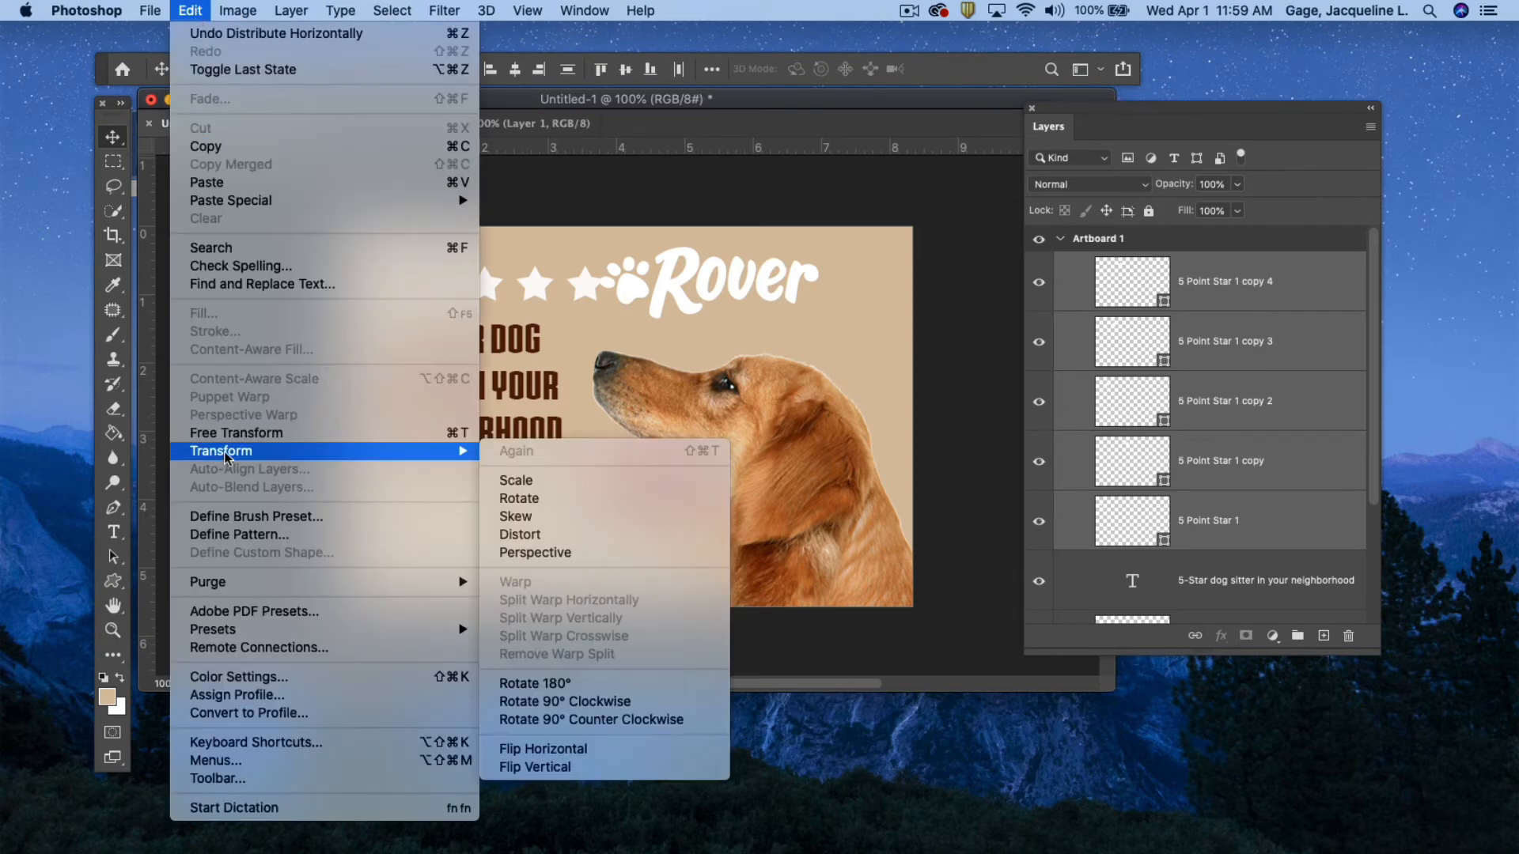
left_click(519, 482)
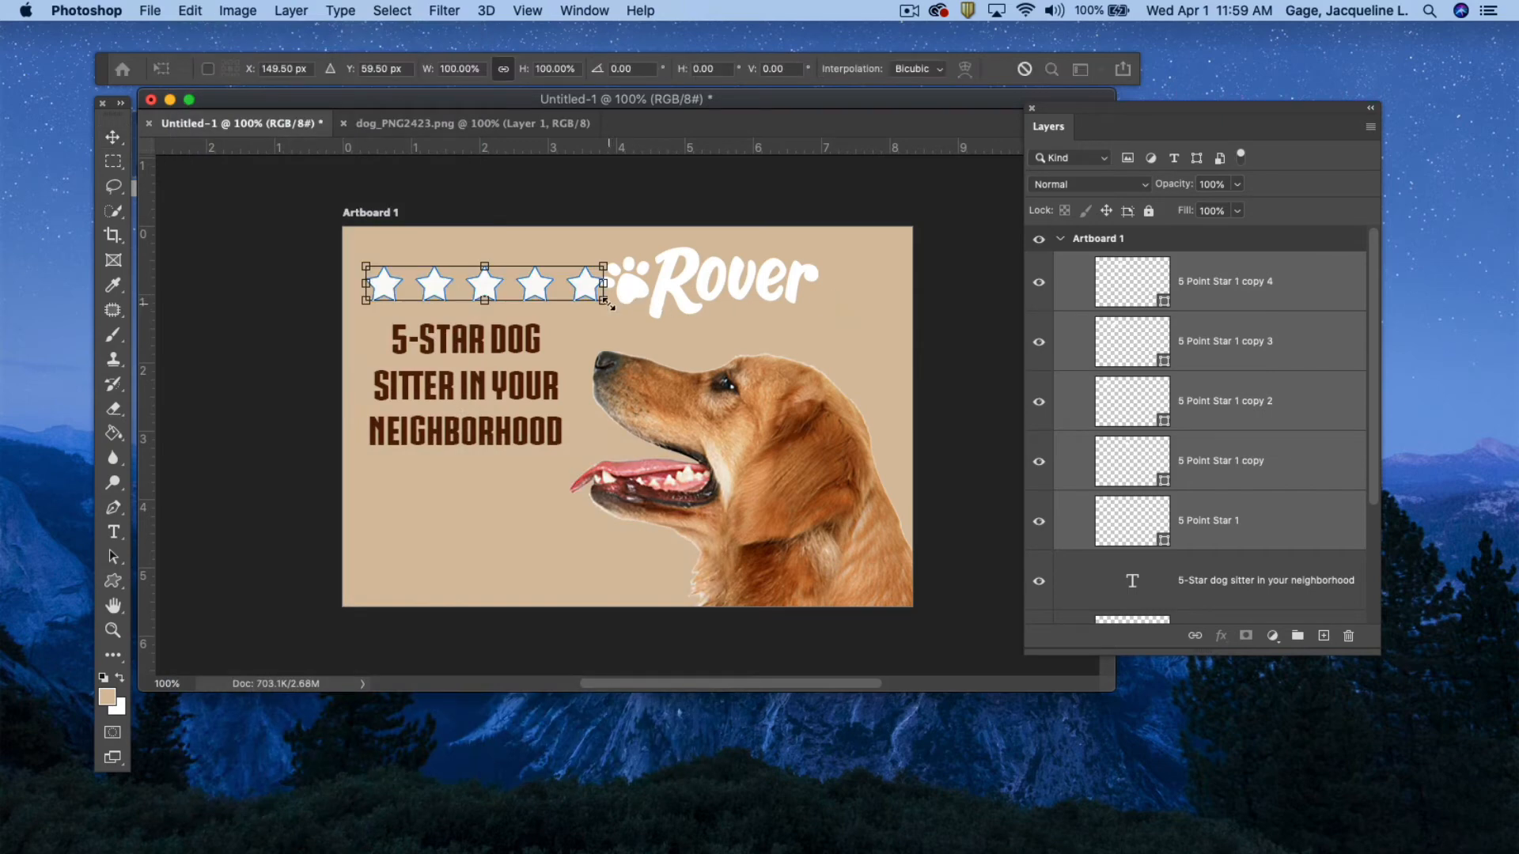
left_click_drag(610, 305, 539, 295)
key("Return")
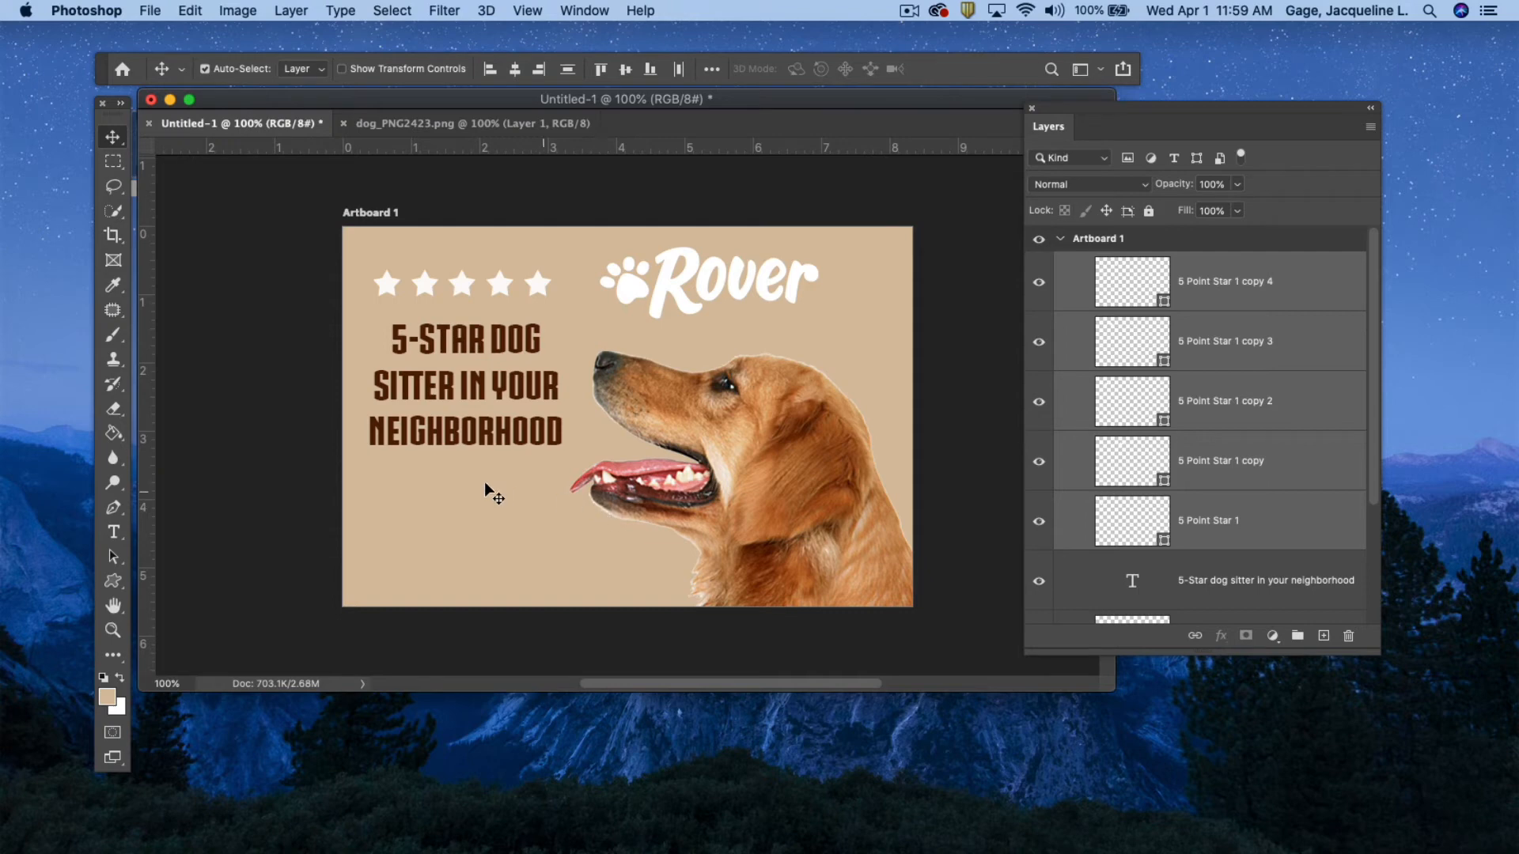
- Add a text box below the headline reading "$25 OFF YOUR FIRST NIGHT", deep enough for three lines
left_click(113, 532)
left_click_drag(373, 477, 552, 549)
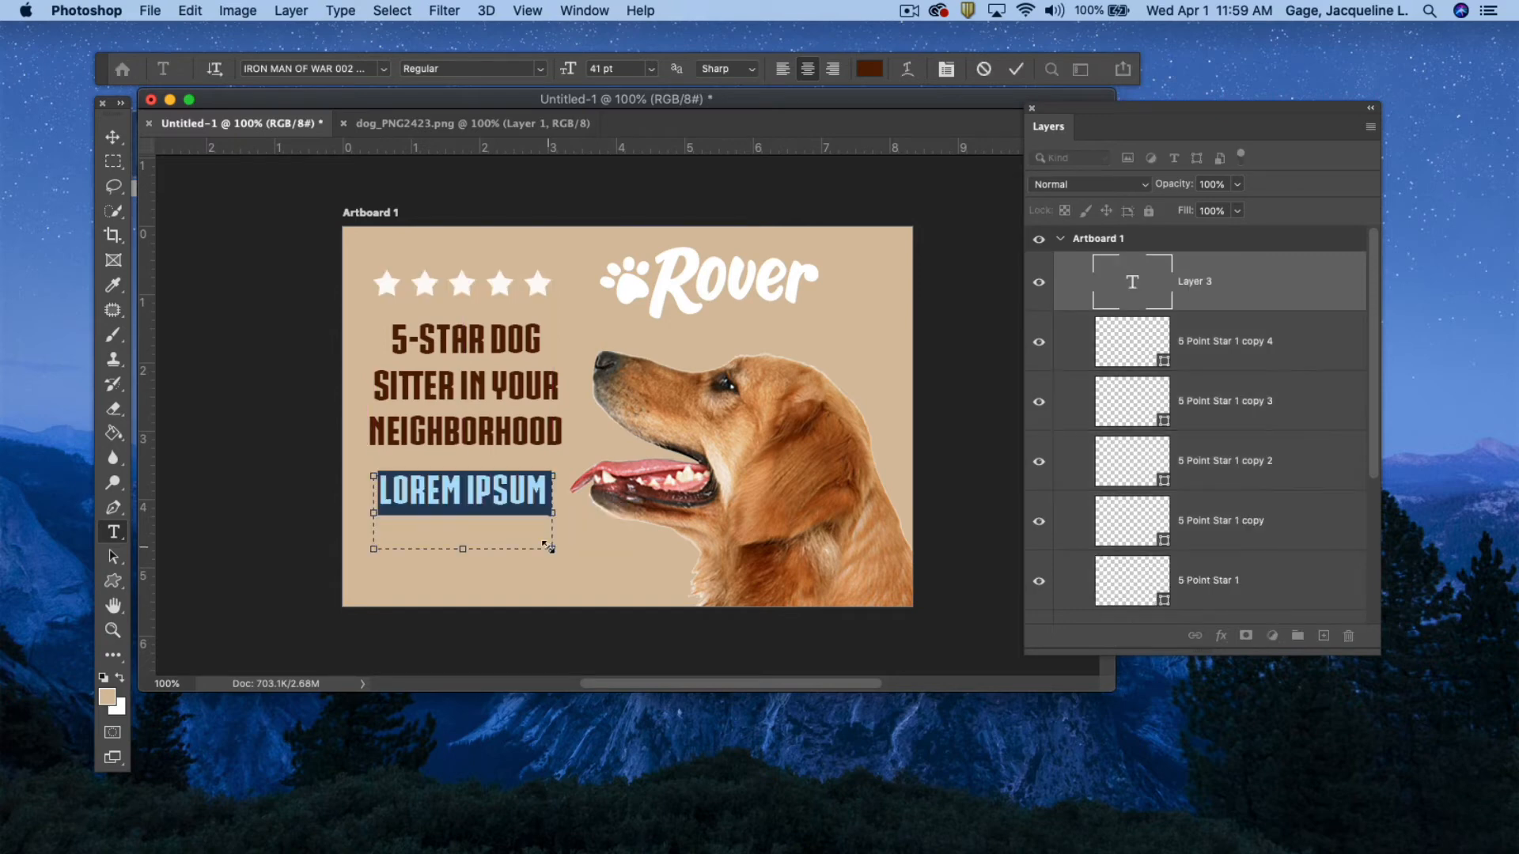
type("2")
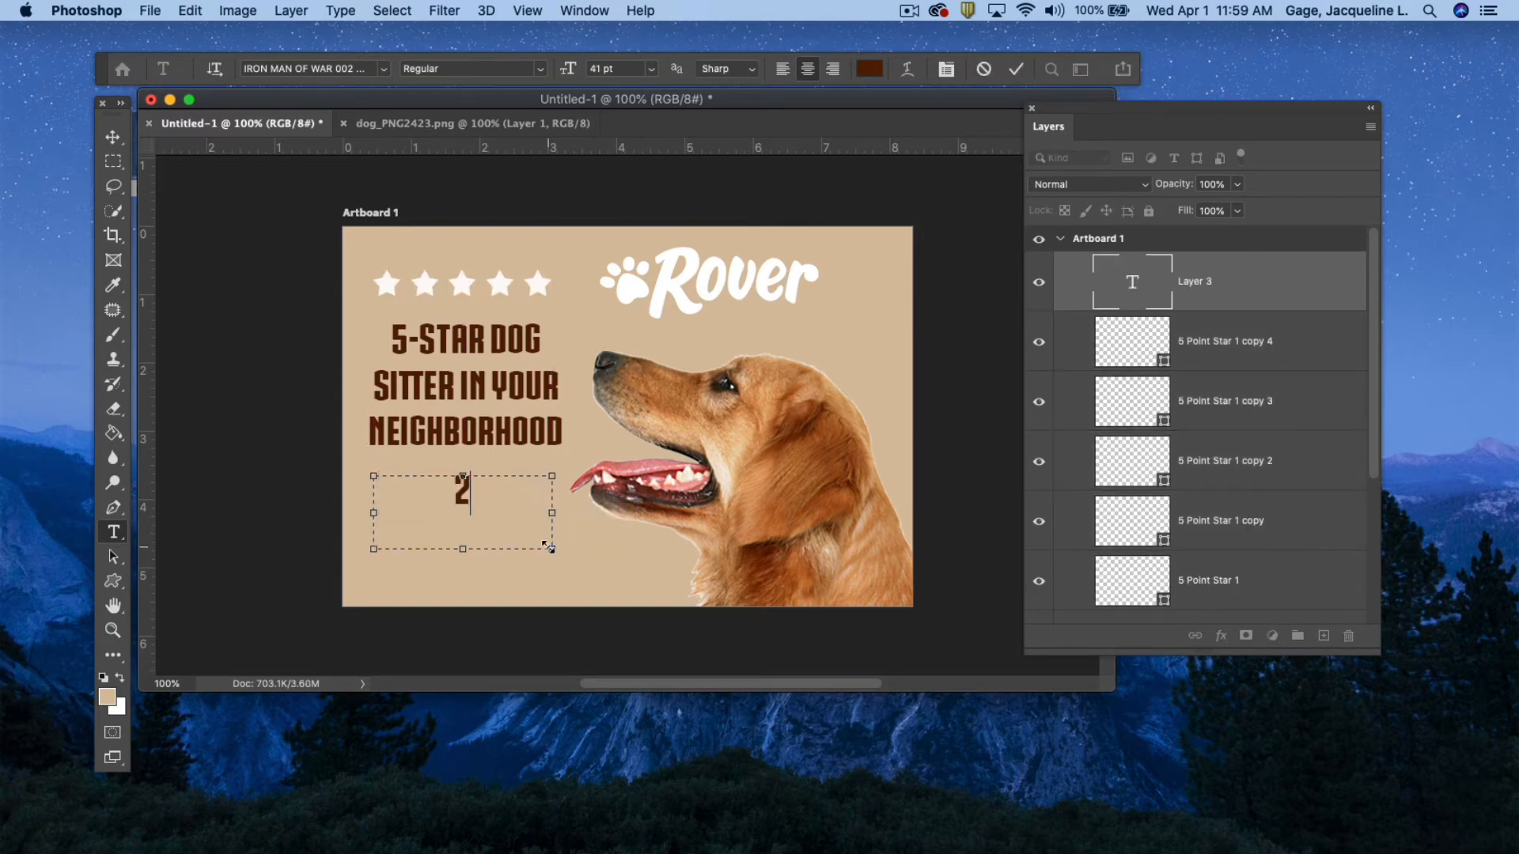
key("BackSpace")
type("$25 OFF")
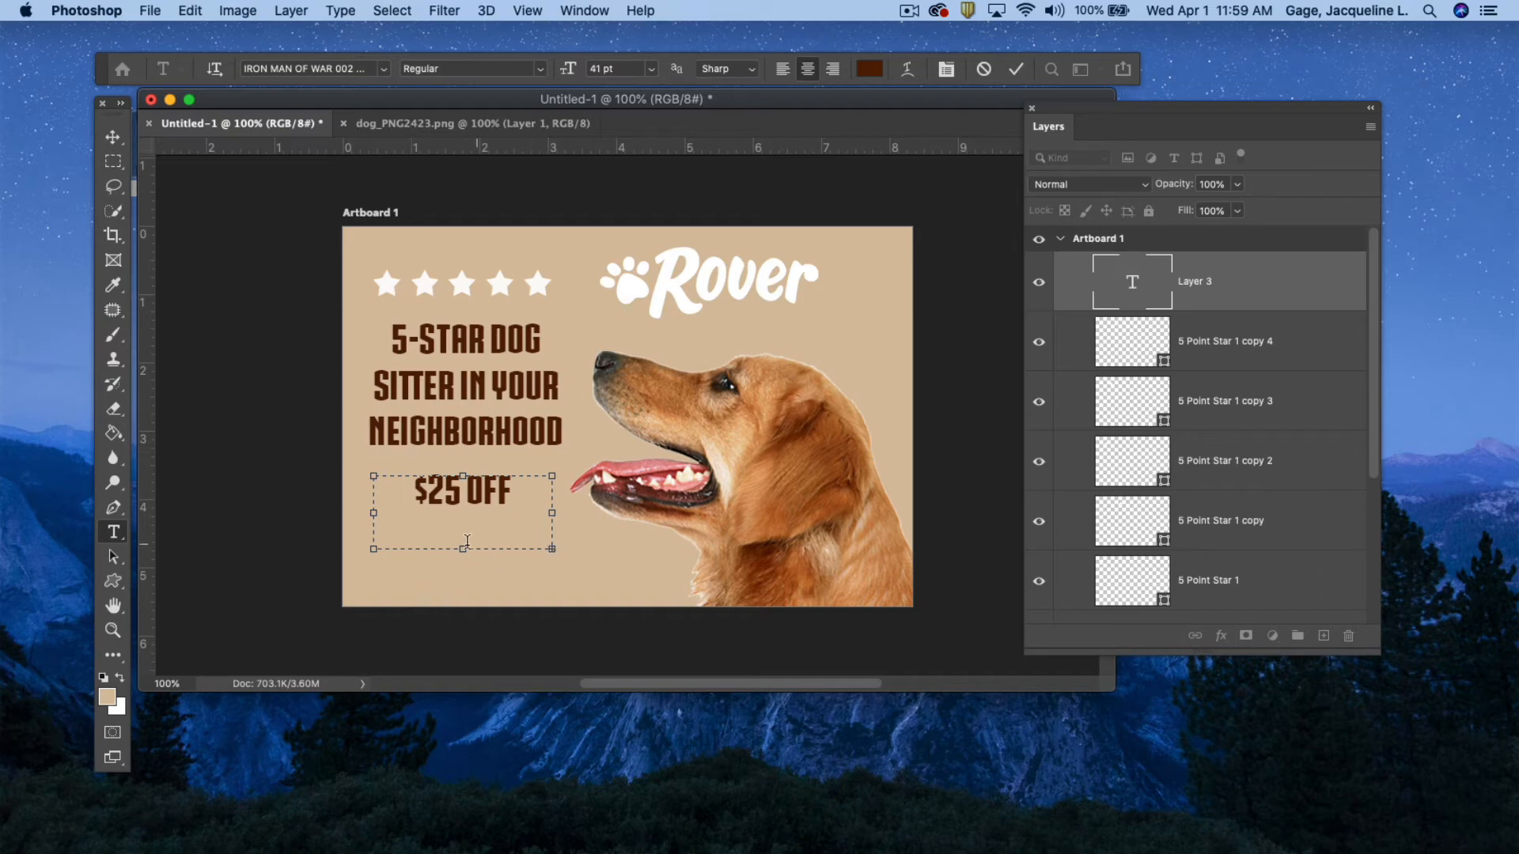
left_click_drag(463, 548, 462, 624)
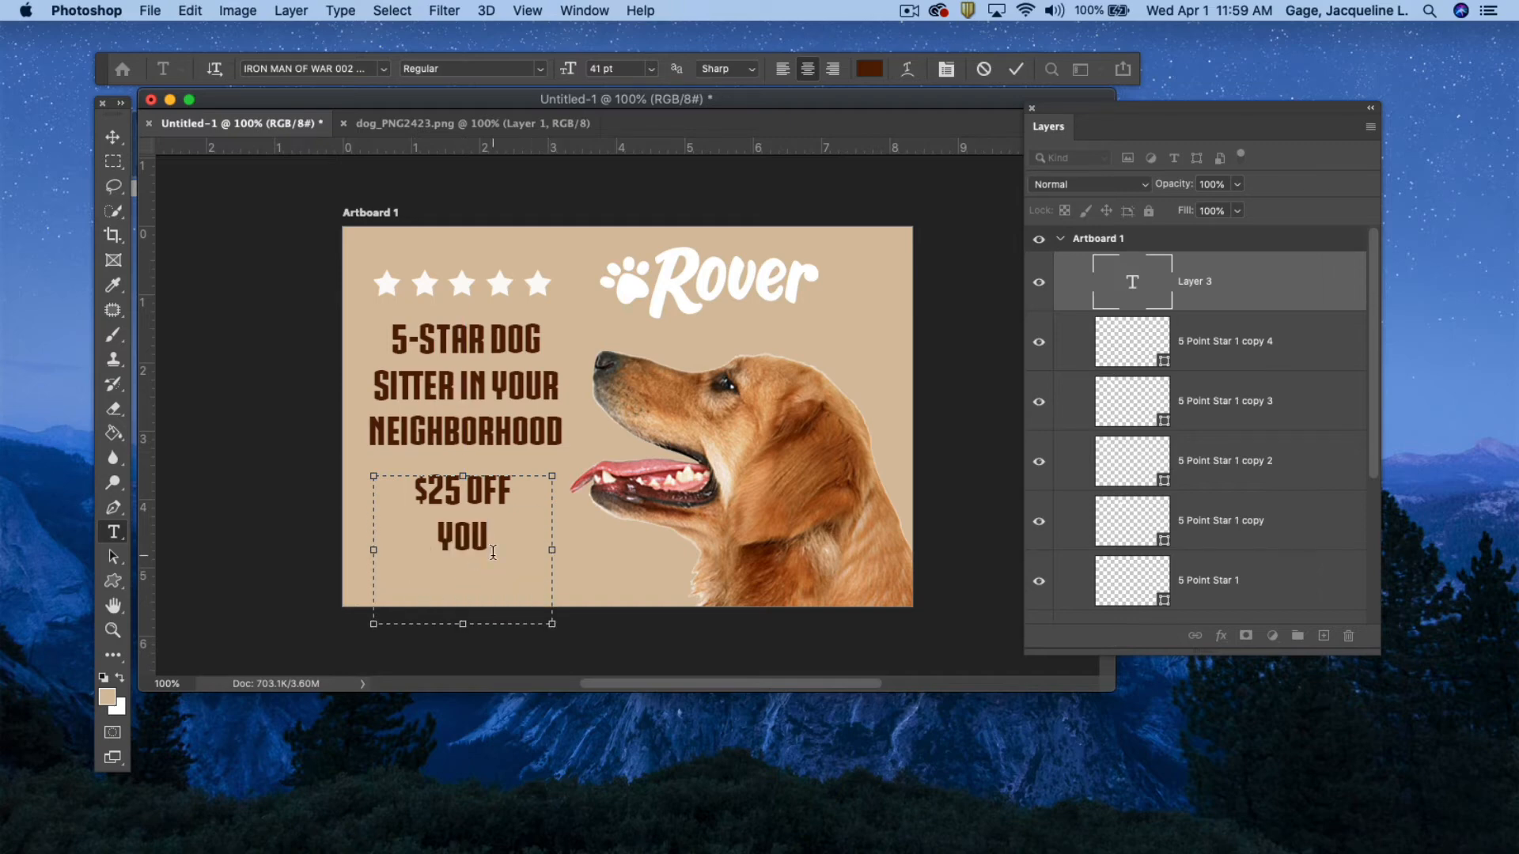
type("R FIRST ")
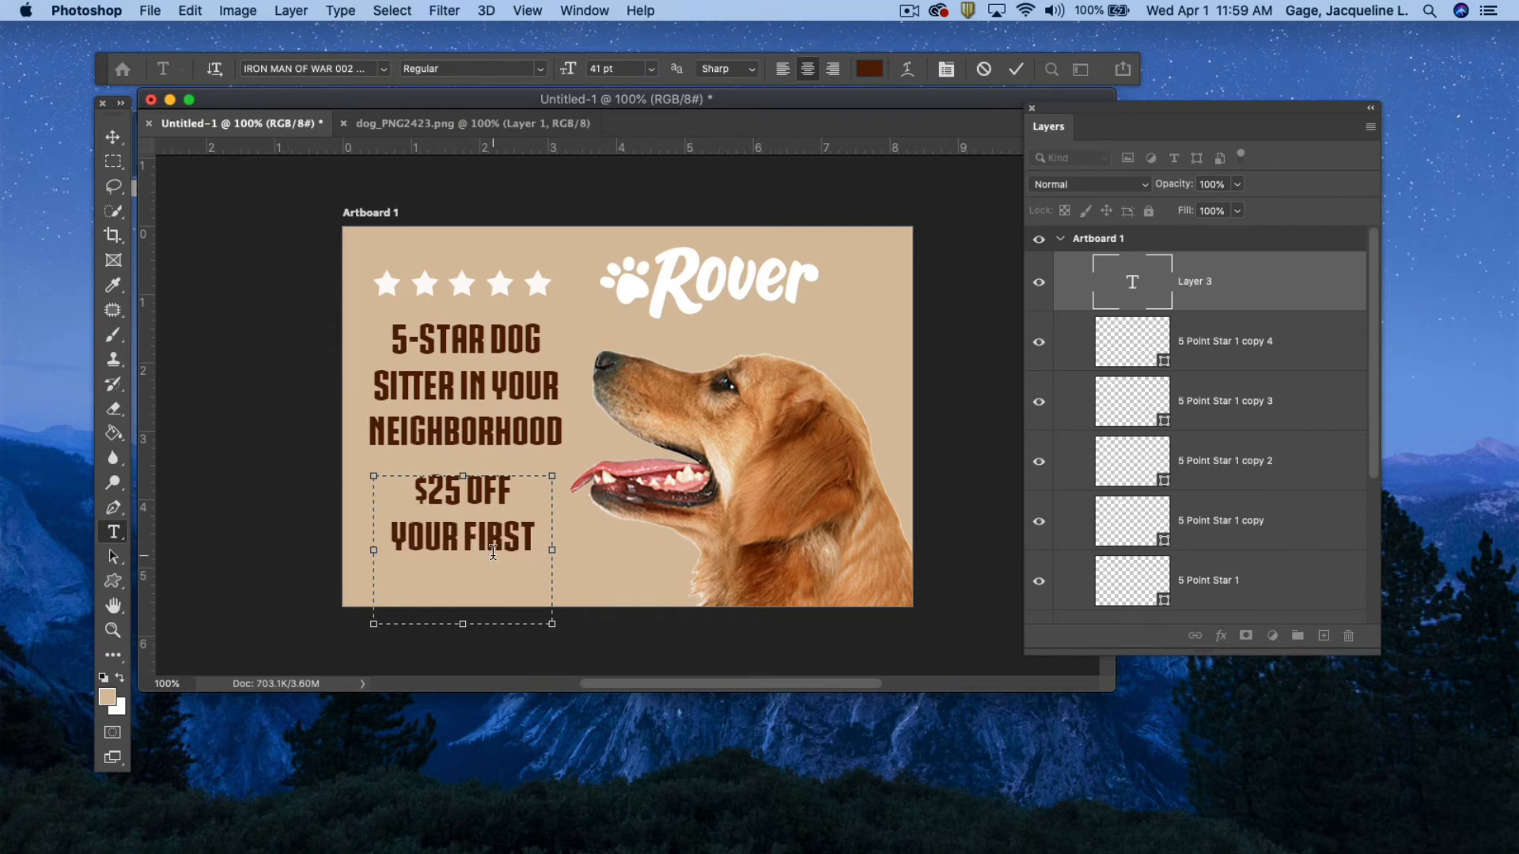
type("NIGHT")
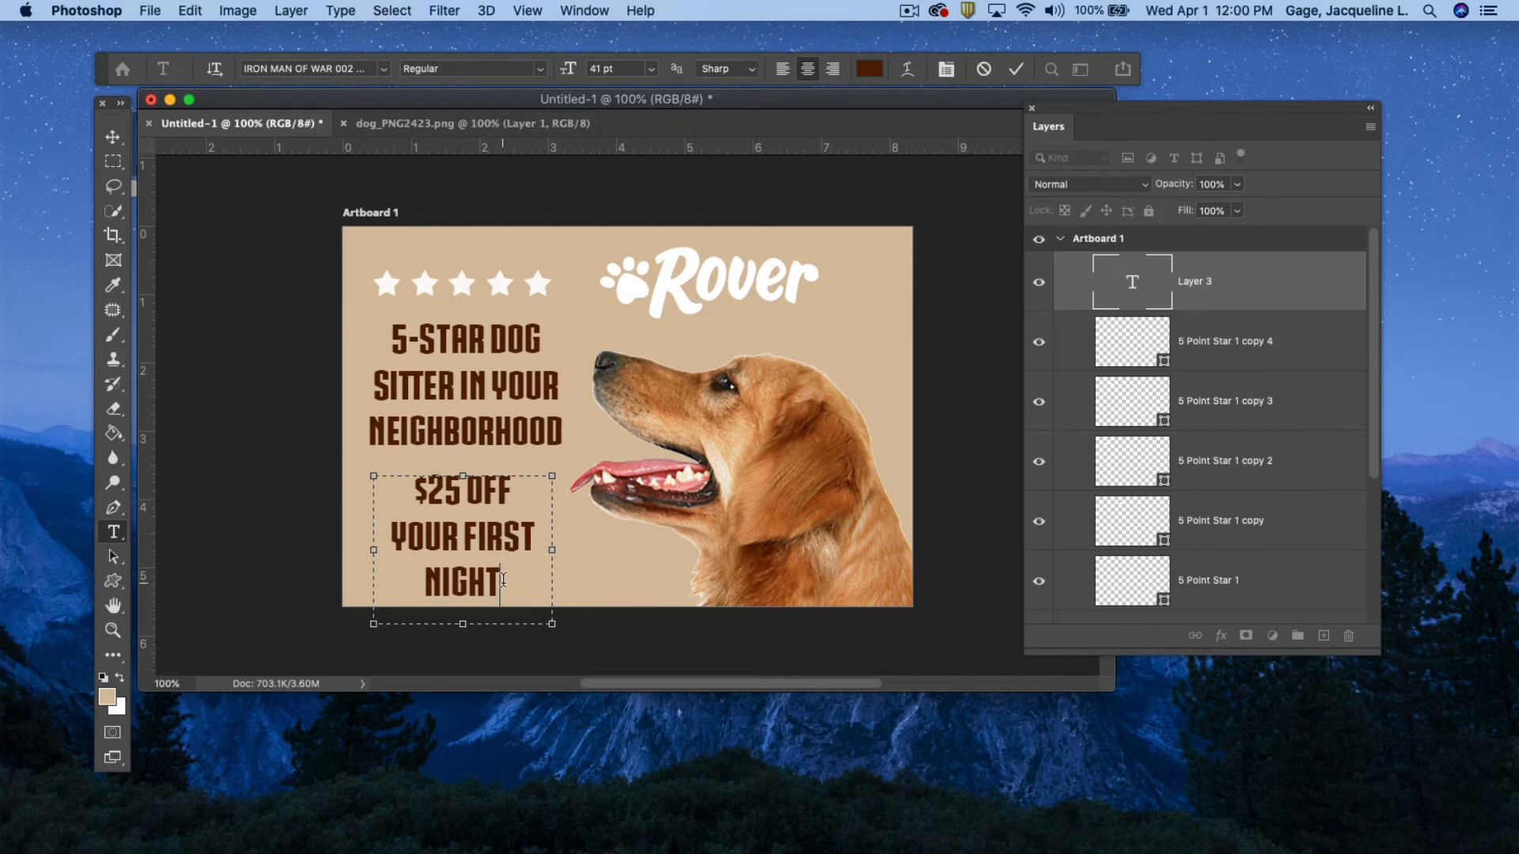
- Set the font size of the whole $25 offer text to 33 pt
left_click_drag(503, 579, 392, 493)
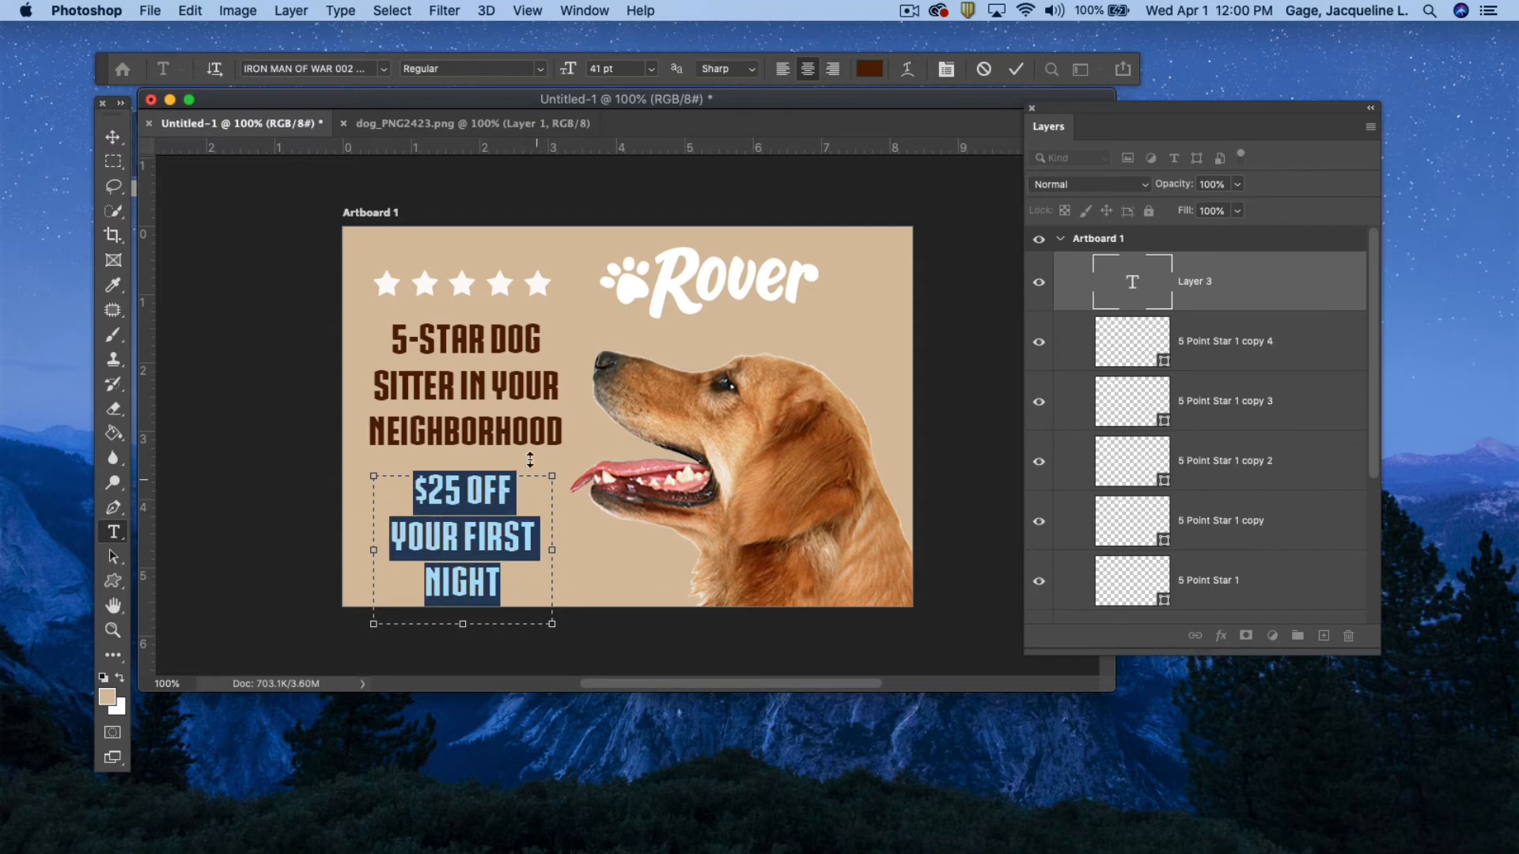
left_click_drag(569, 68, 562, 68)
left_click(497, 573)
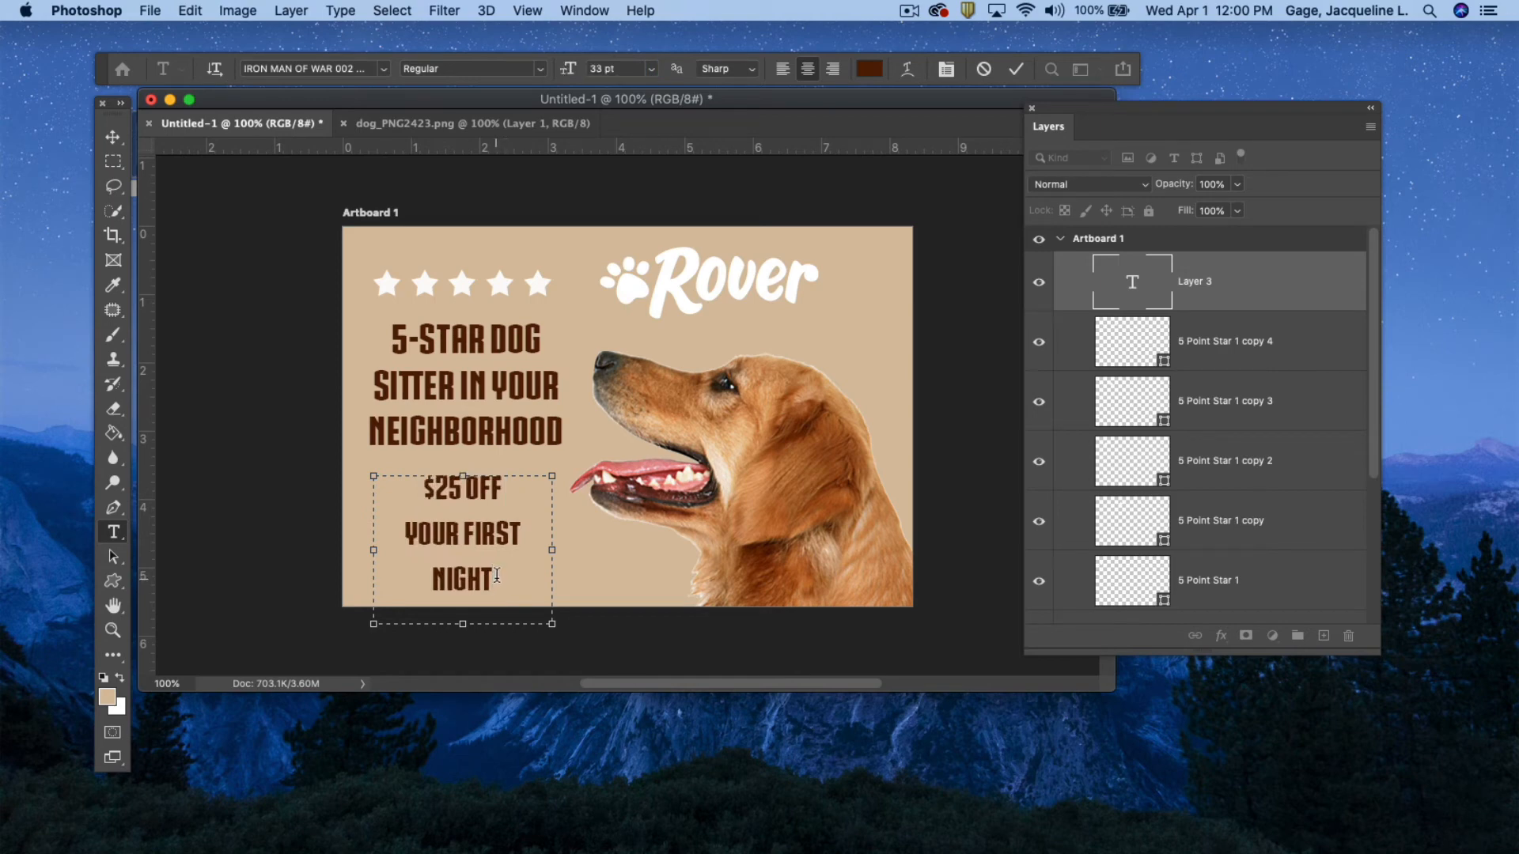
- Tighten the line spacing of the whole $25 offer text by setting its leading to 30 pt
left_click_drag(494, 575, 389, 481)
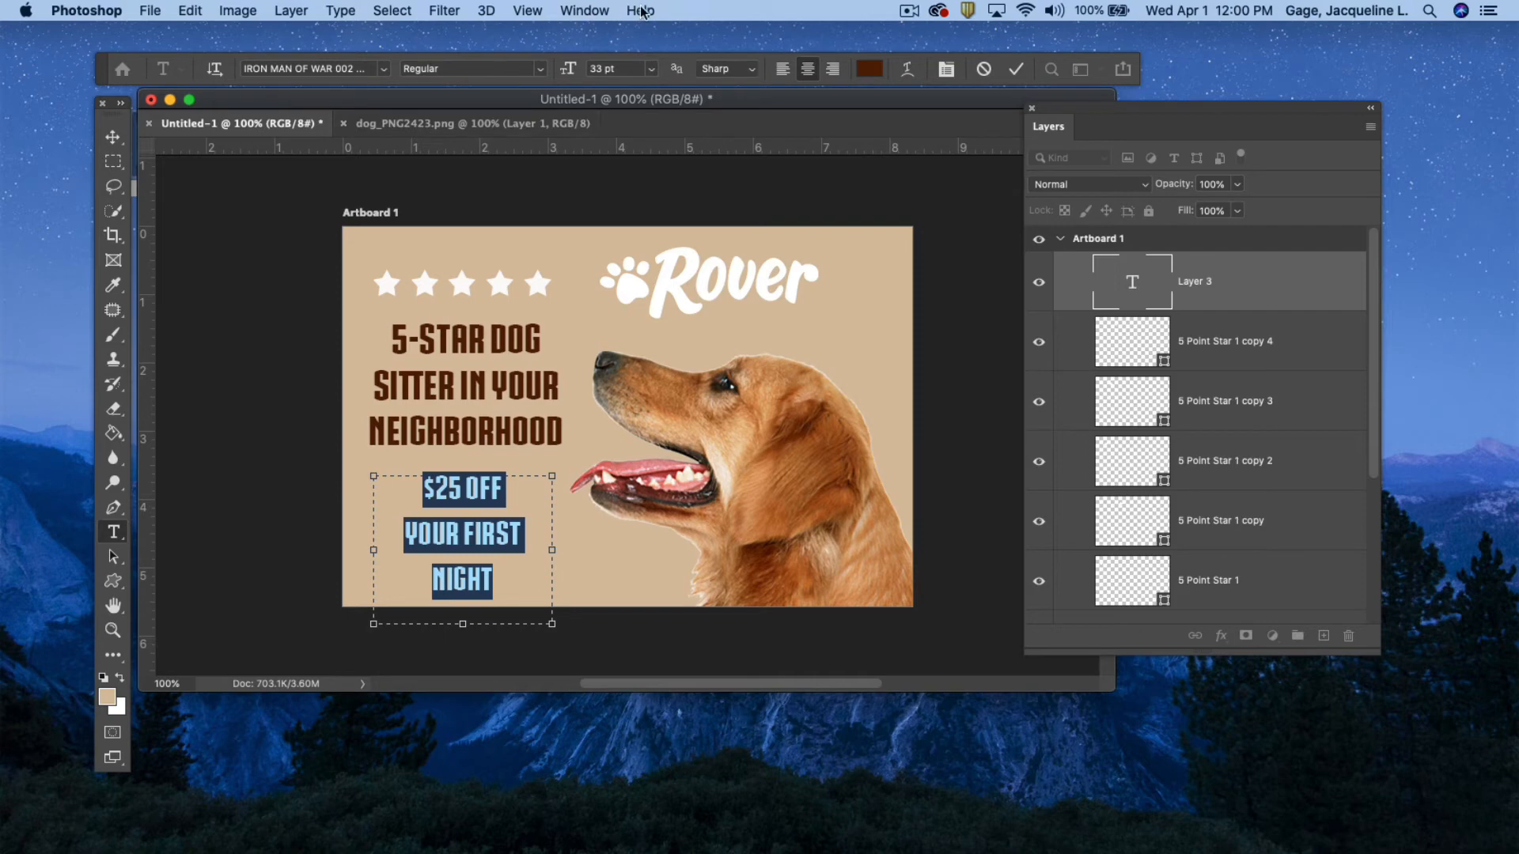
left_click(946, 69)
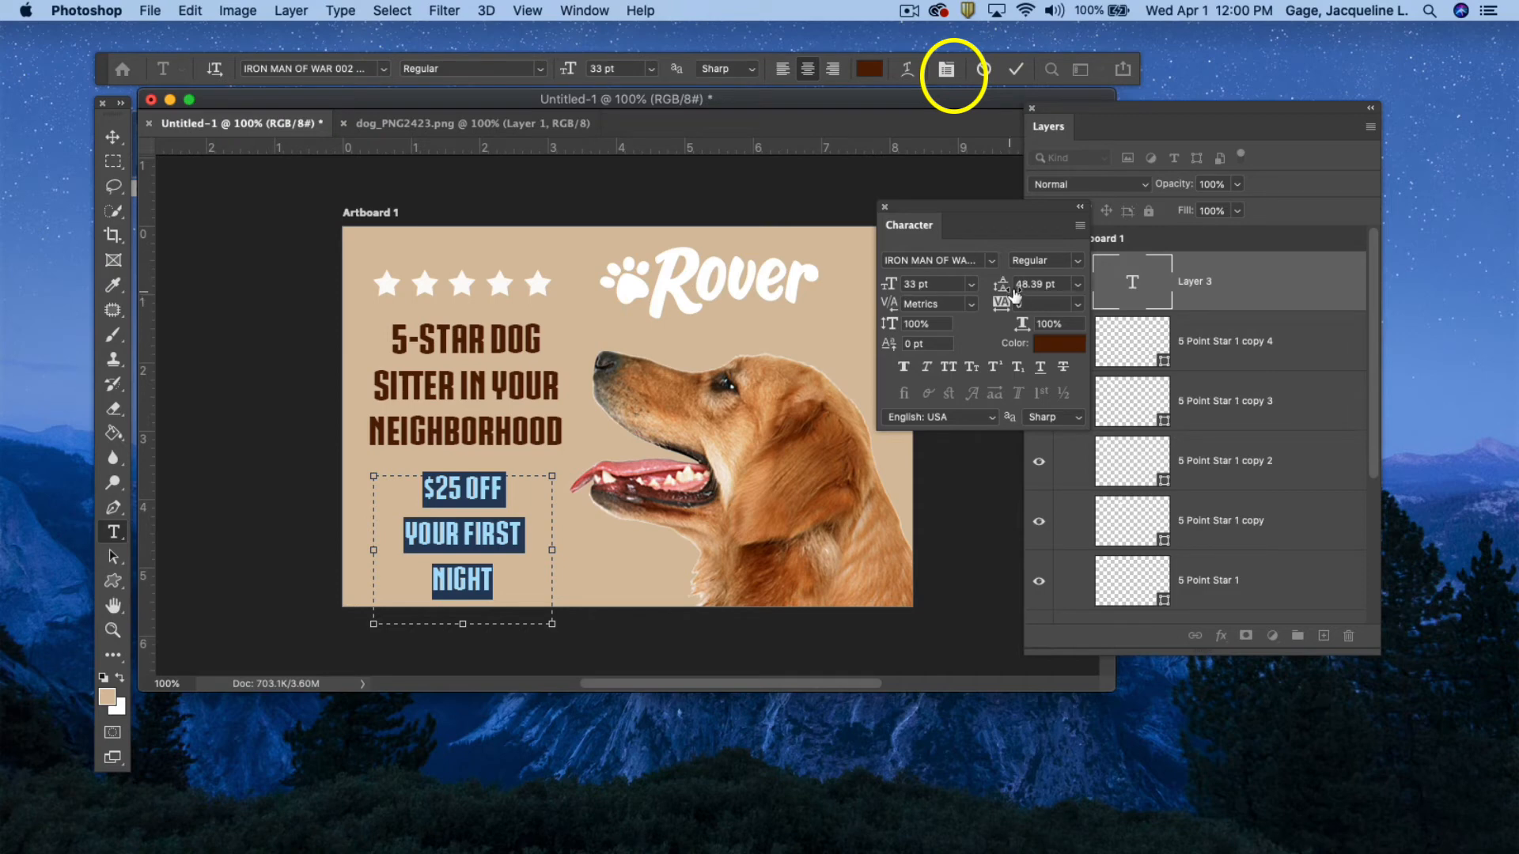
left_click(1076, 288)
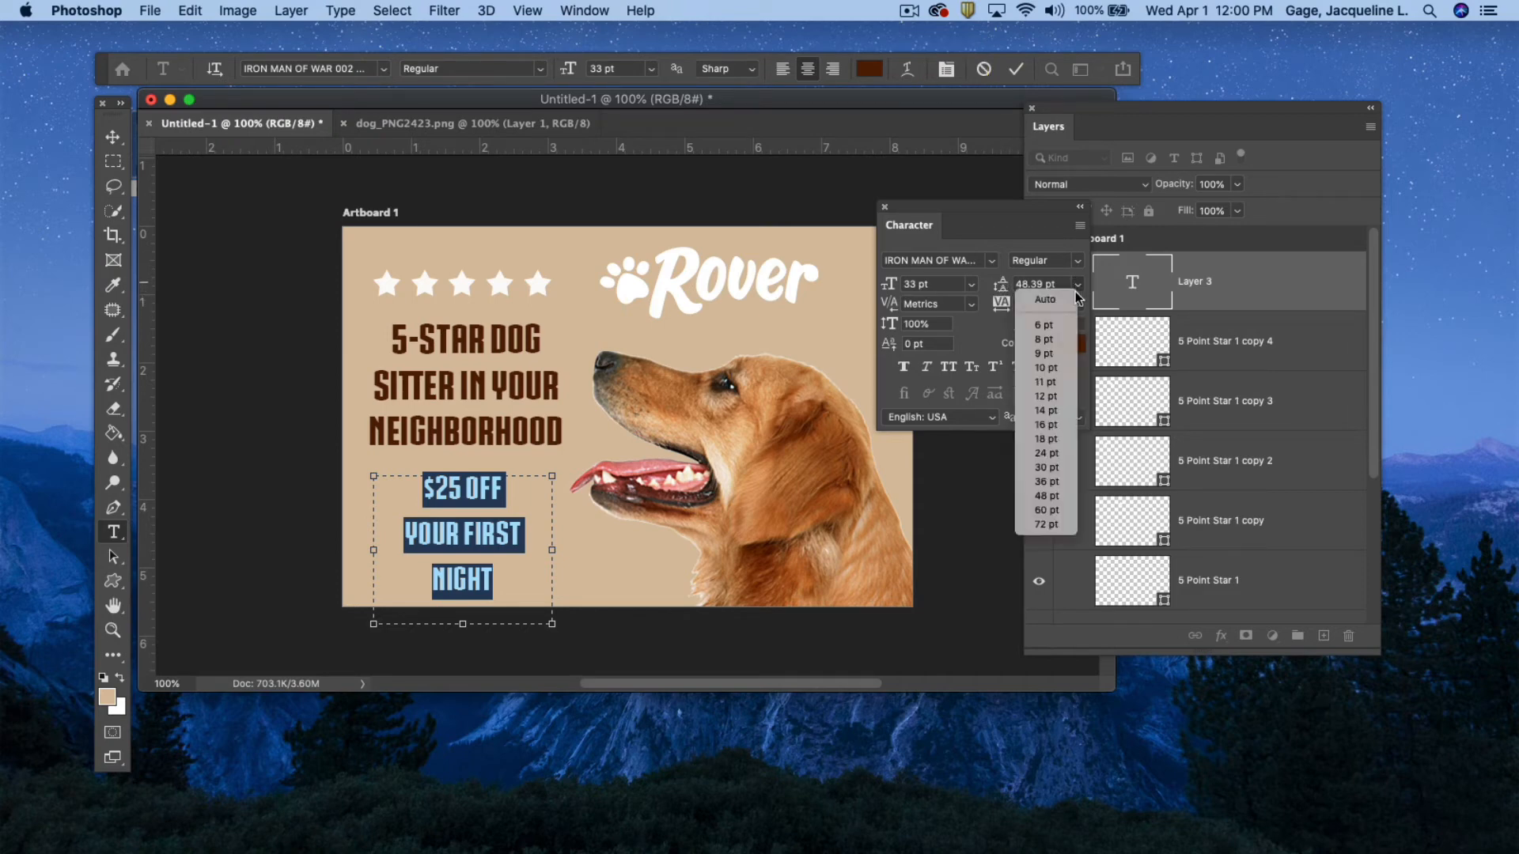
left_click(1053, 513)
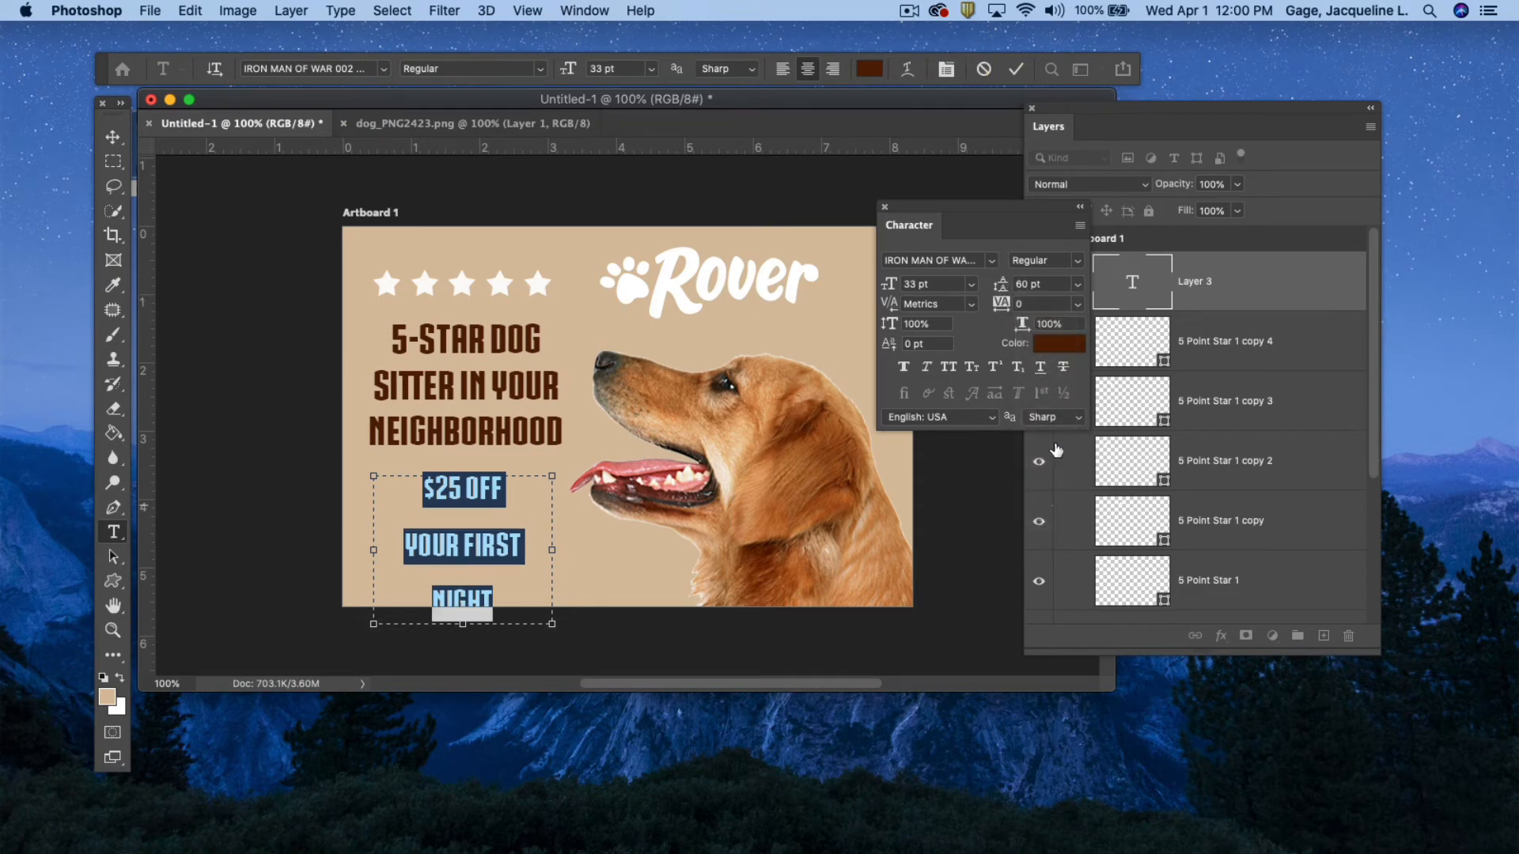
left_click(1079, 286)
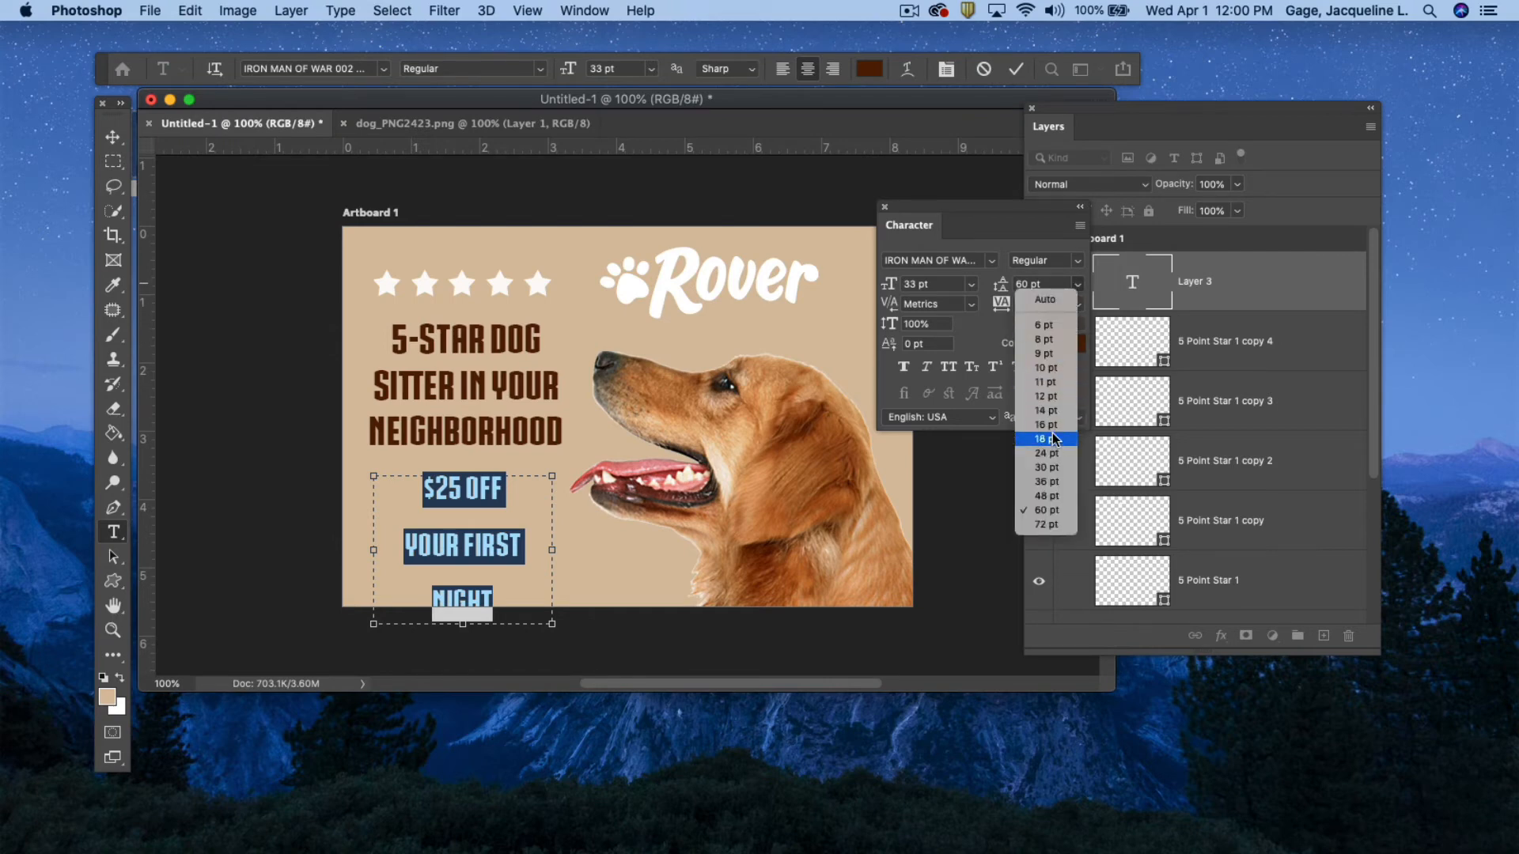
left_click(1053, 467)
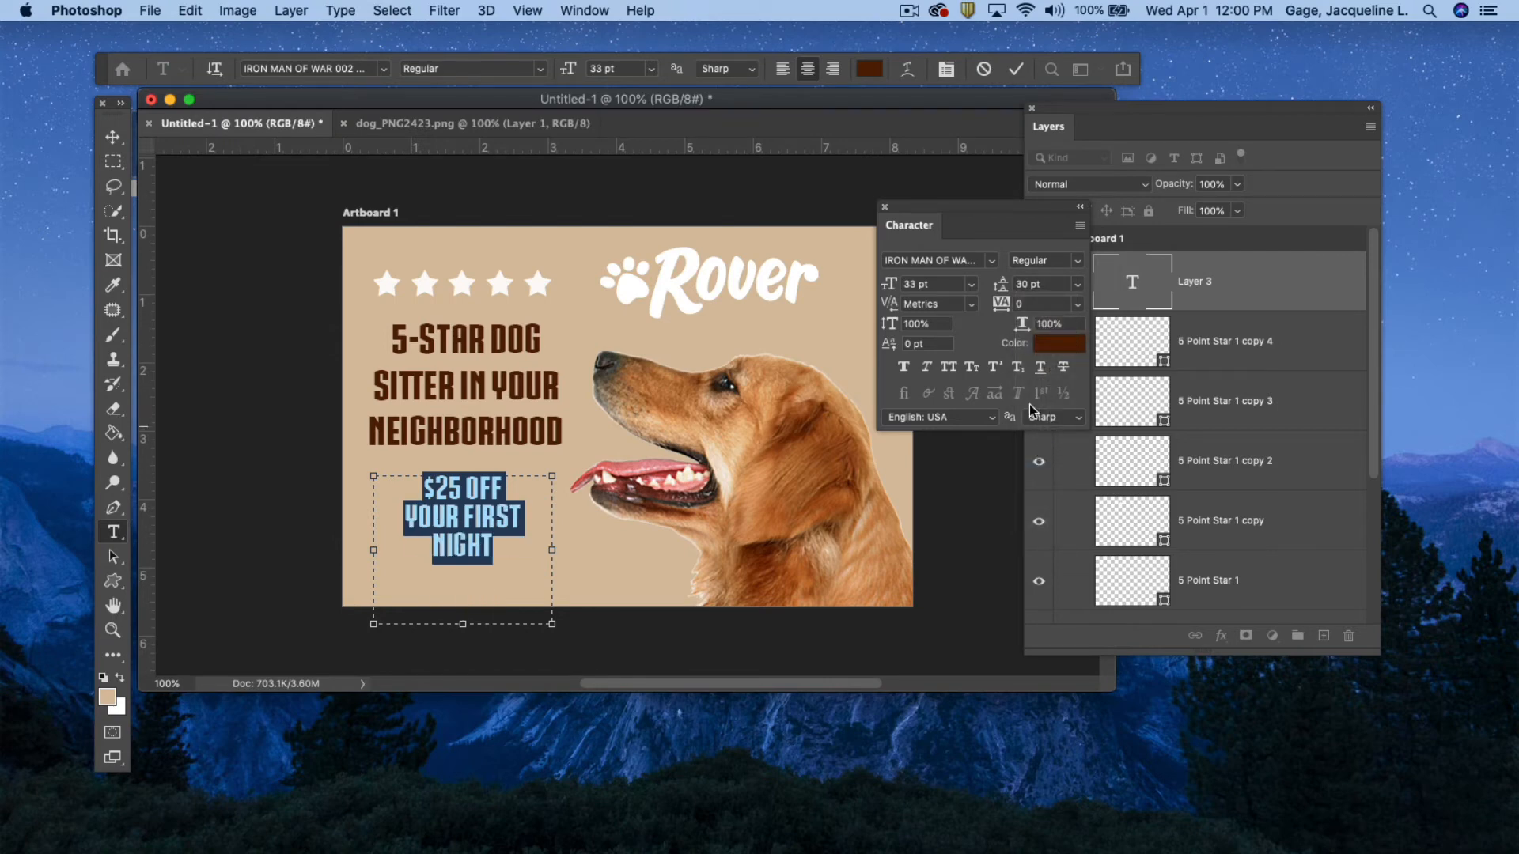
- Loosen the line spacing of the whole $25 offer text by setting its leading to 36 pt
left_click_drag(1001, 285, 1005, 285)
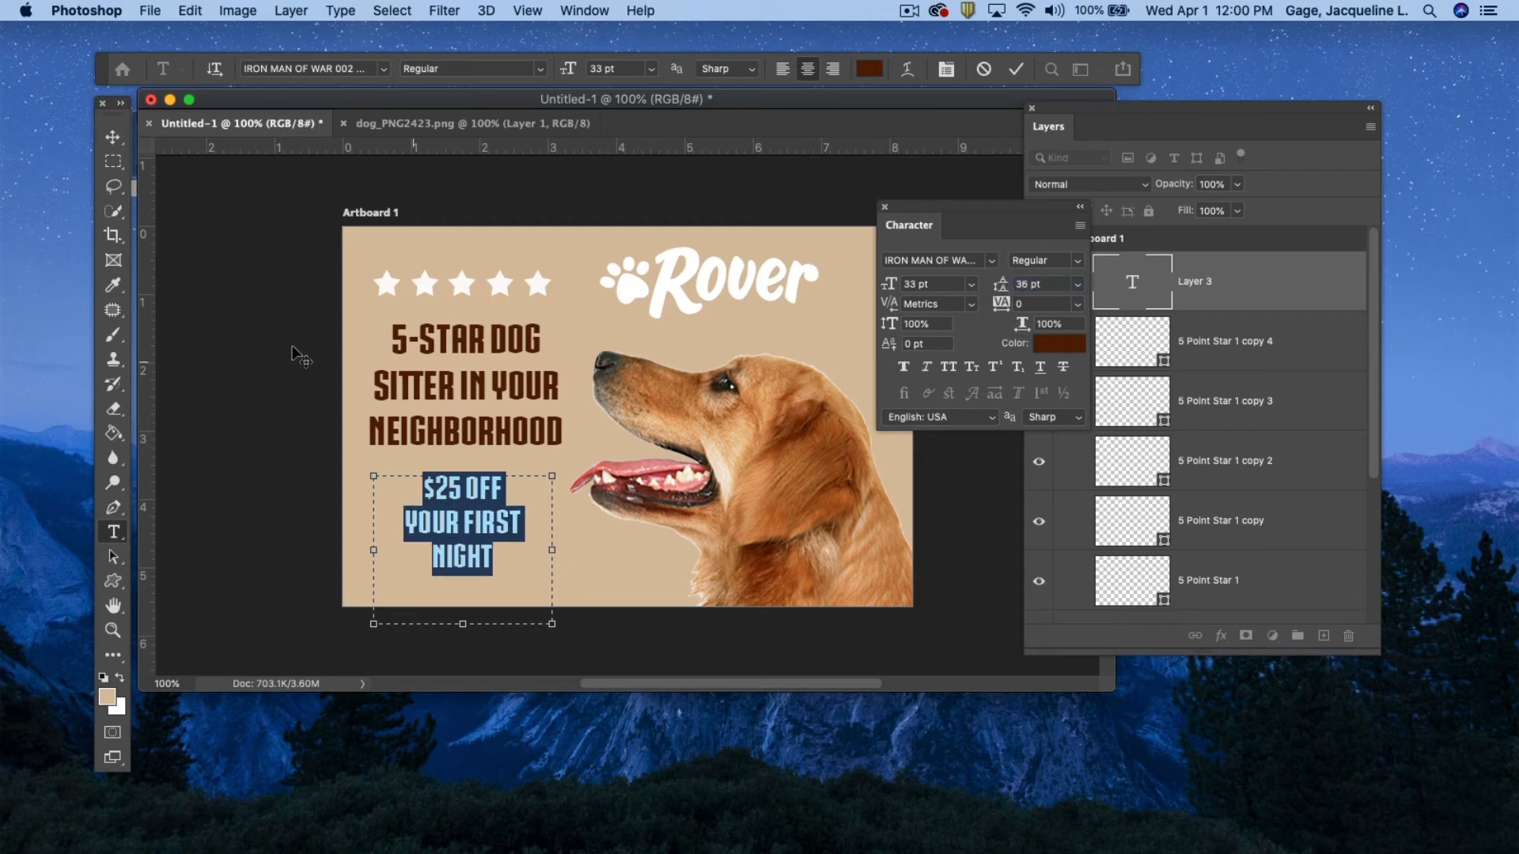
left_click(459, 511)
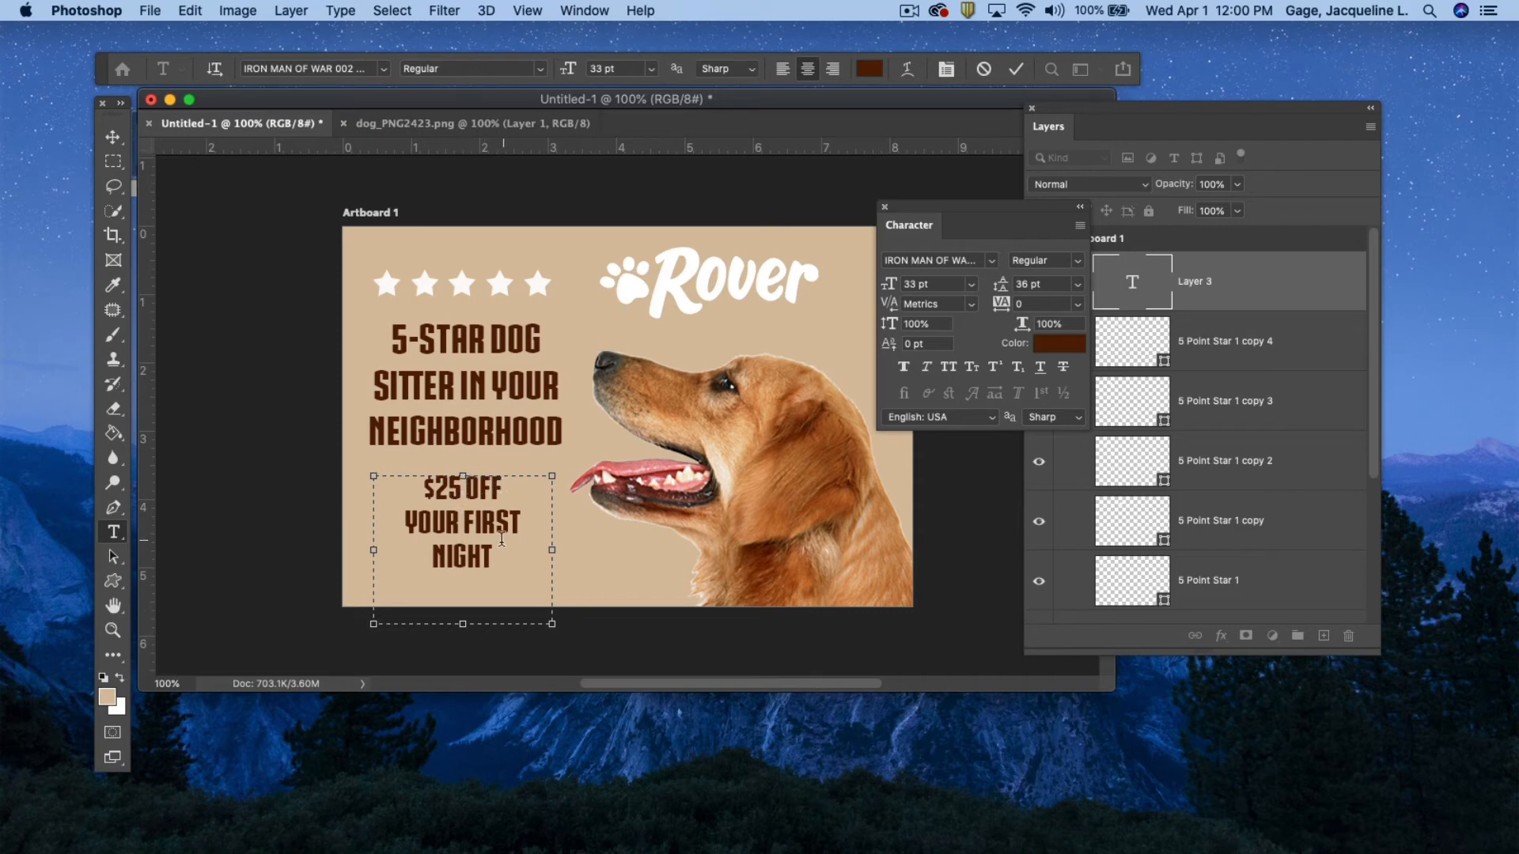
- Recolor only the words "$25 OFF" in the offer text to bright red, f03309
left_click_drag(502, 489, 411, 475)
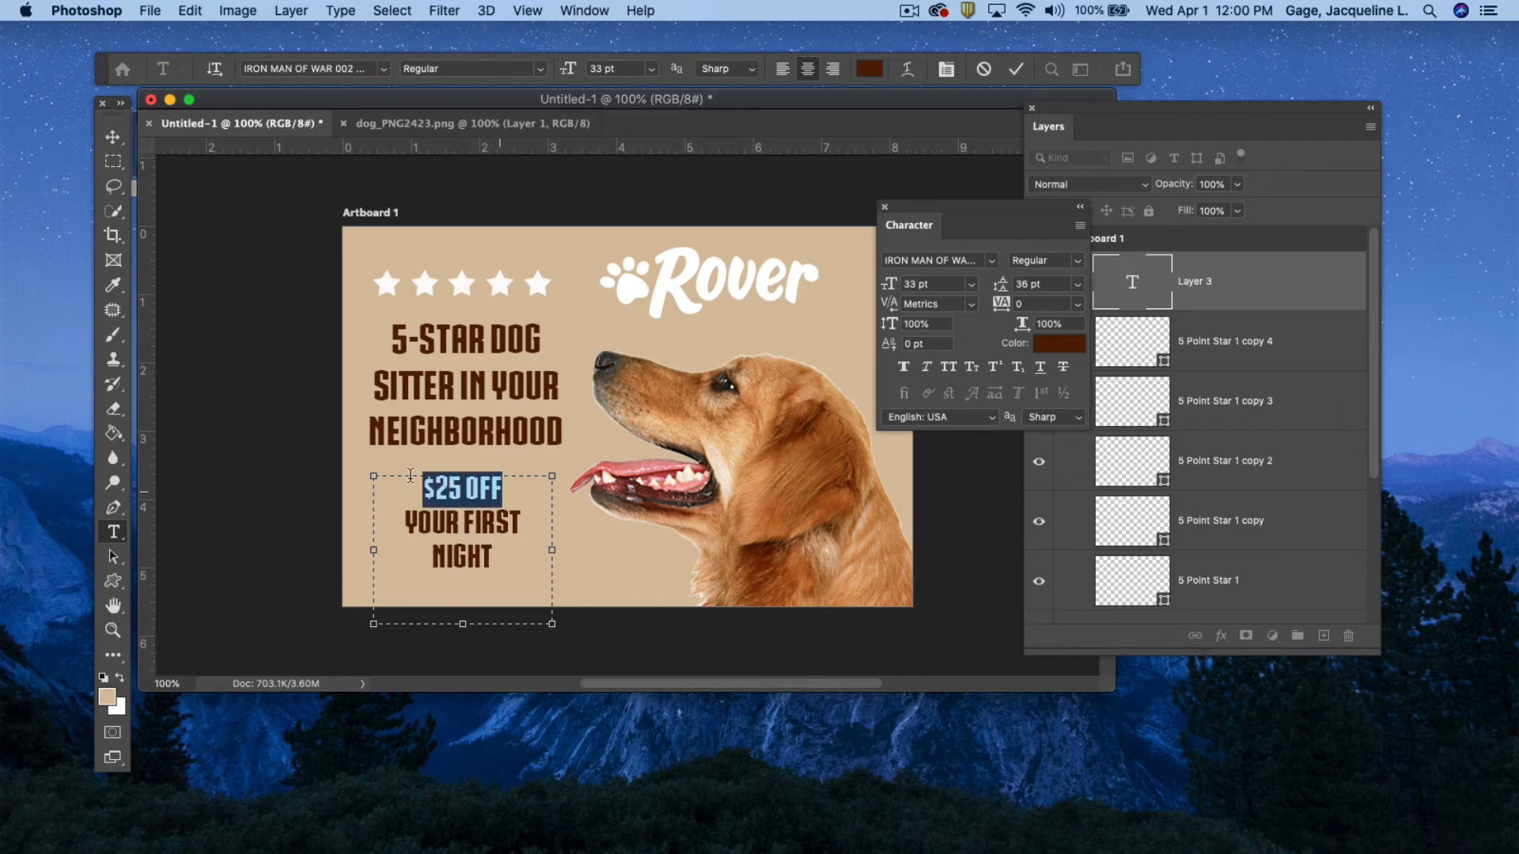
left_click(1059, 343)
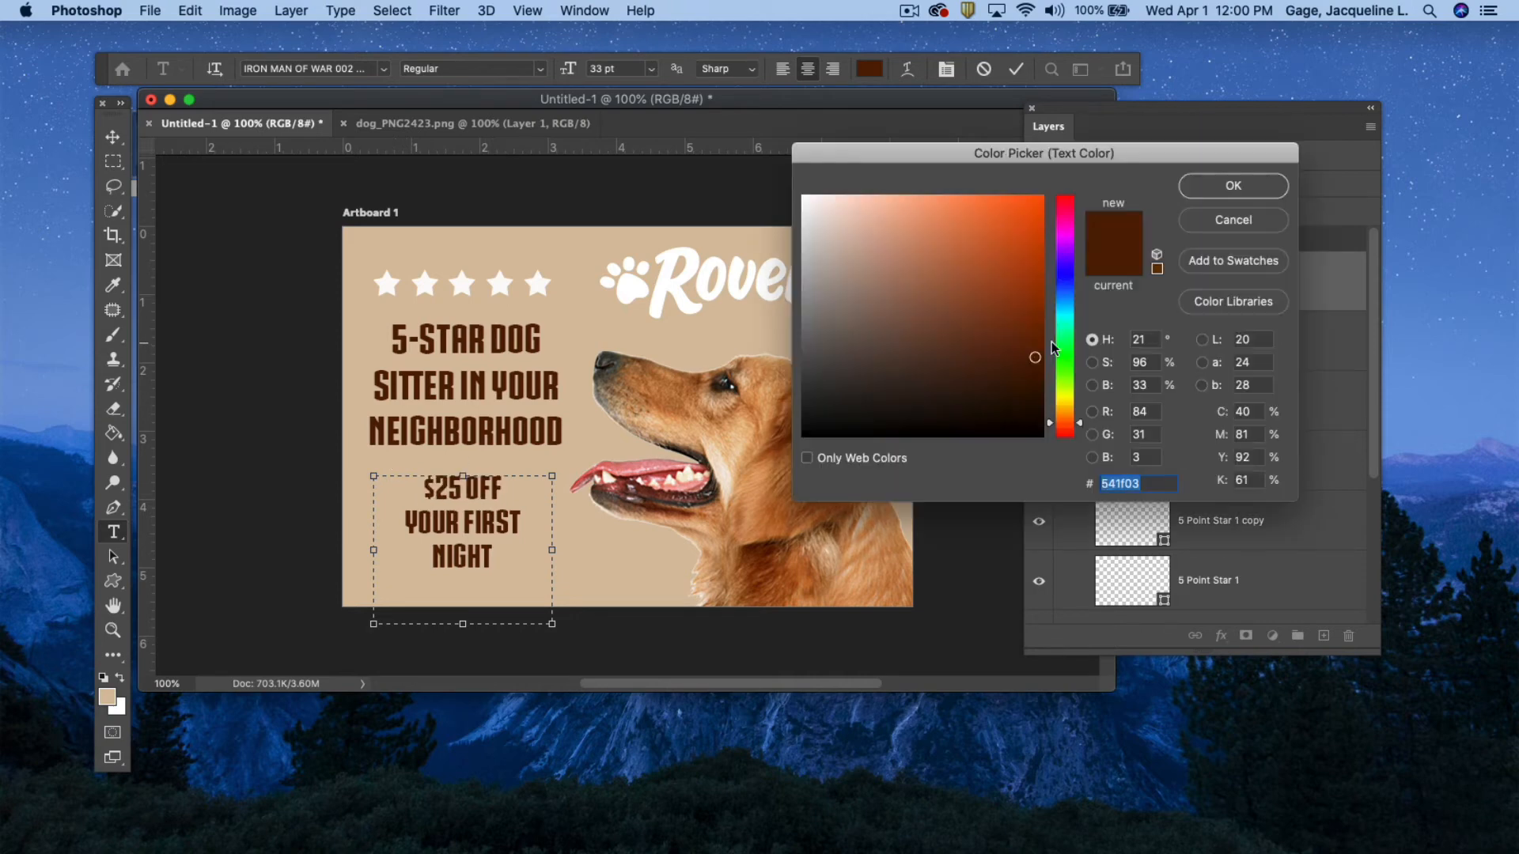
left_click(647, 463)
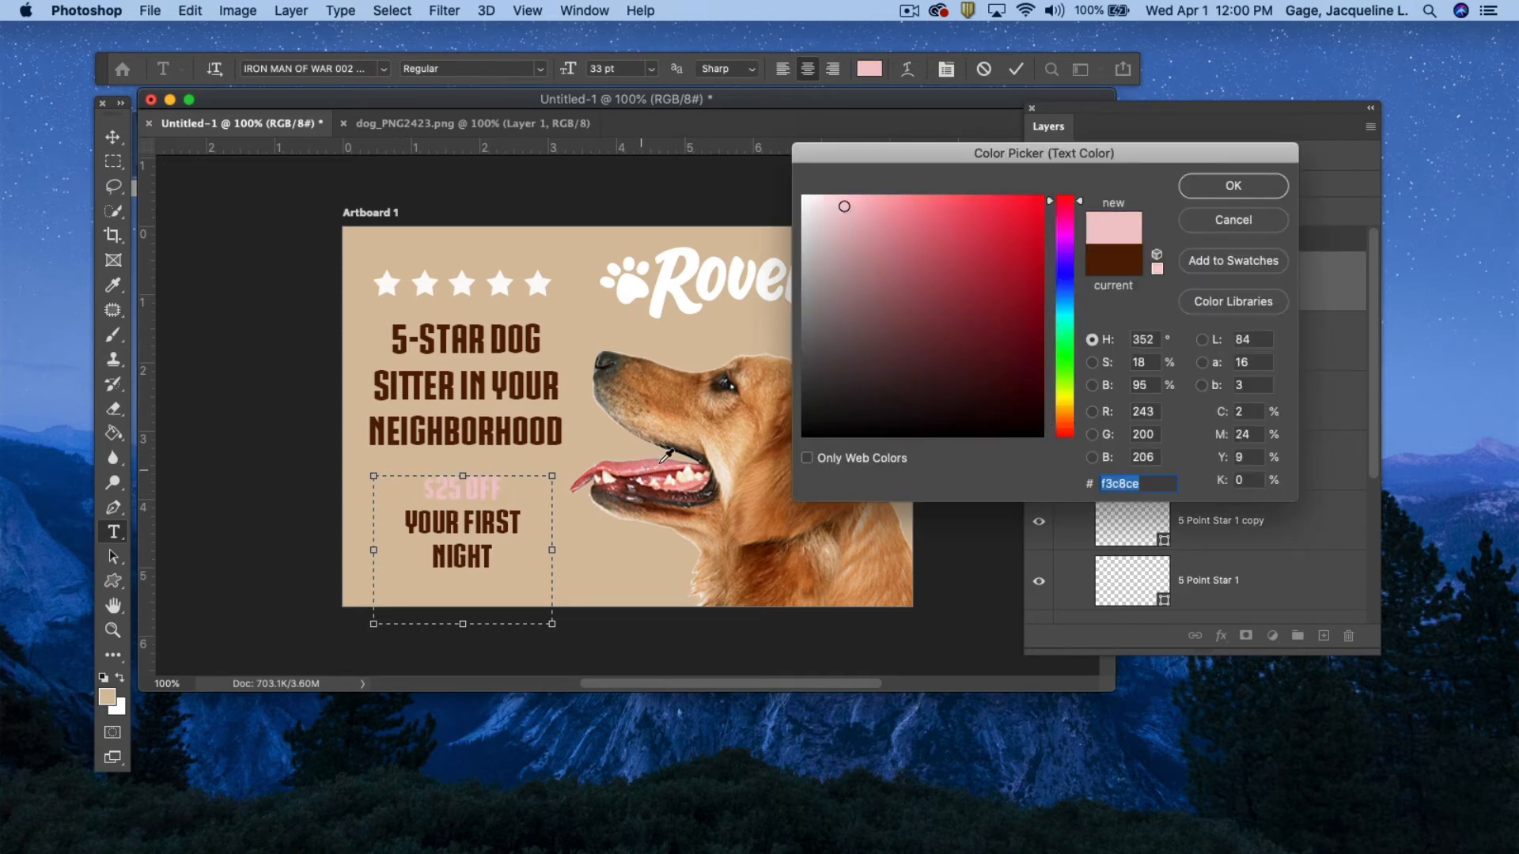
left_click(705, 469)
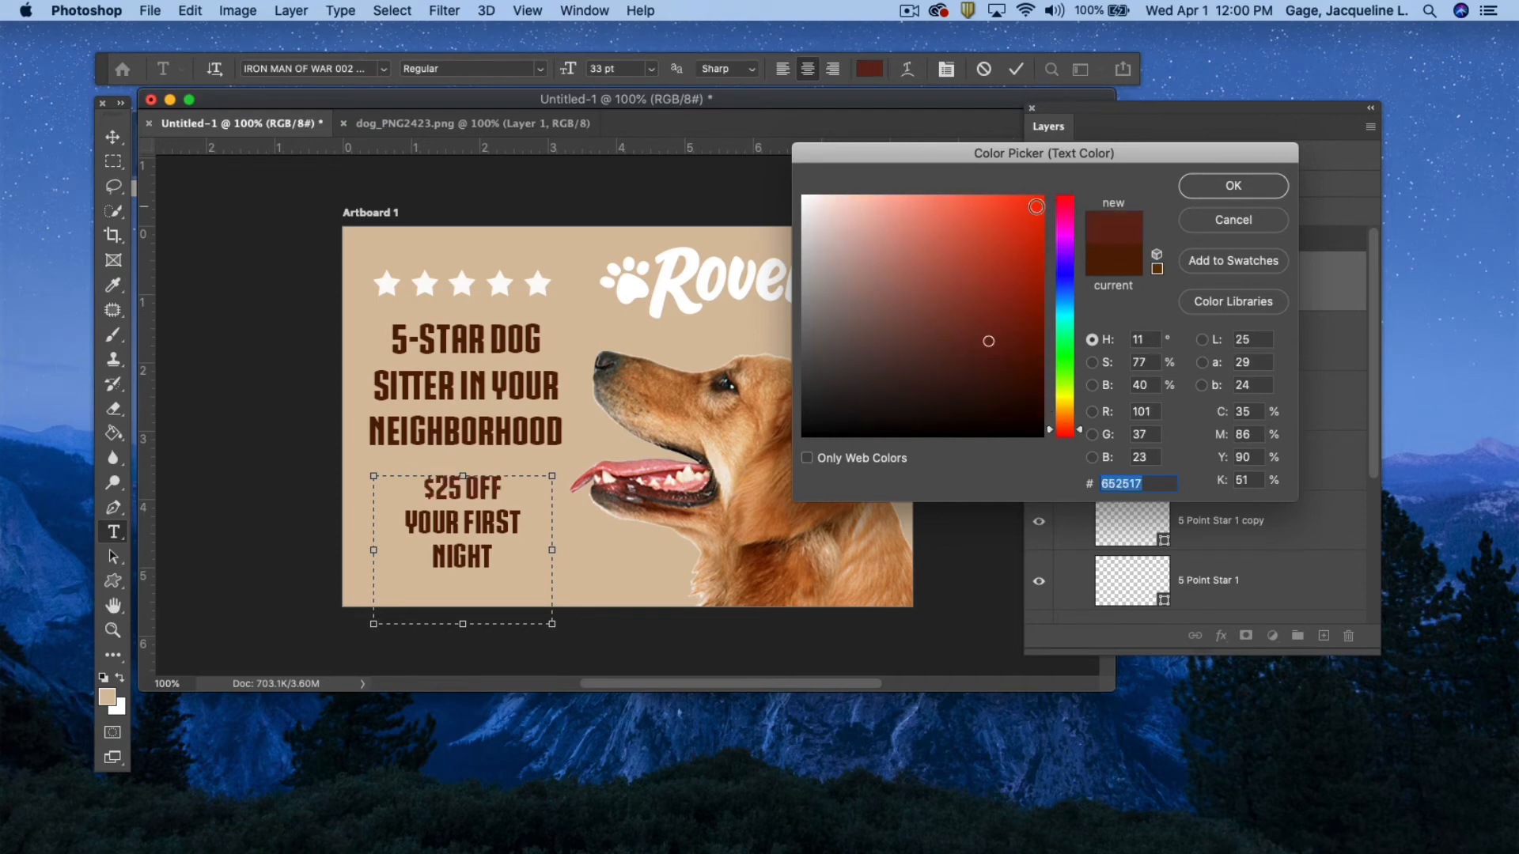
left_click(1034, 208)
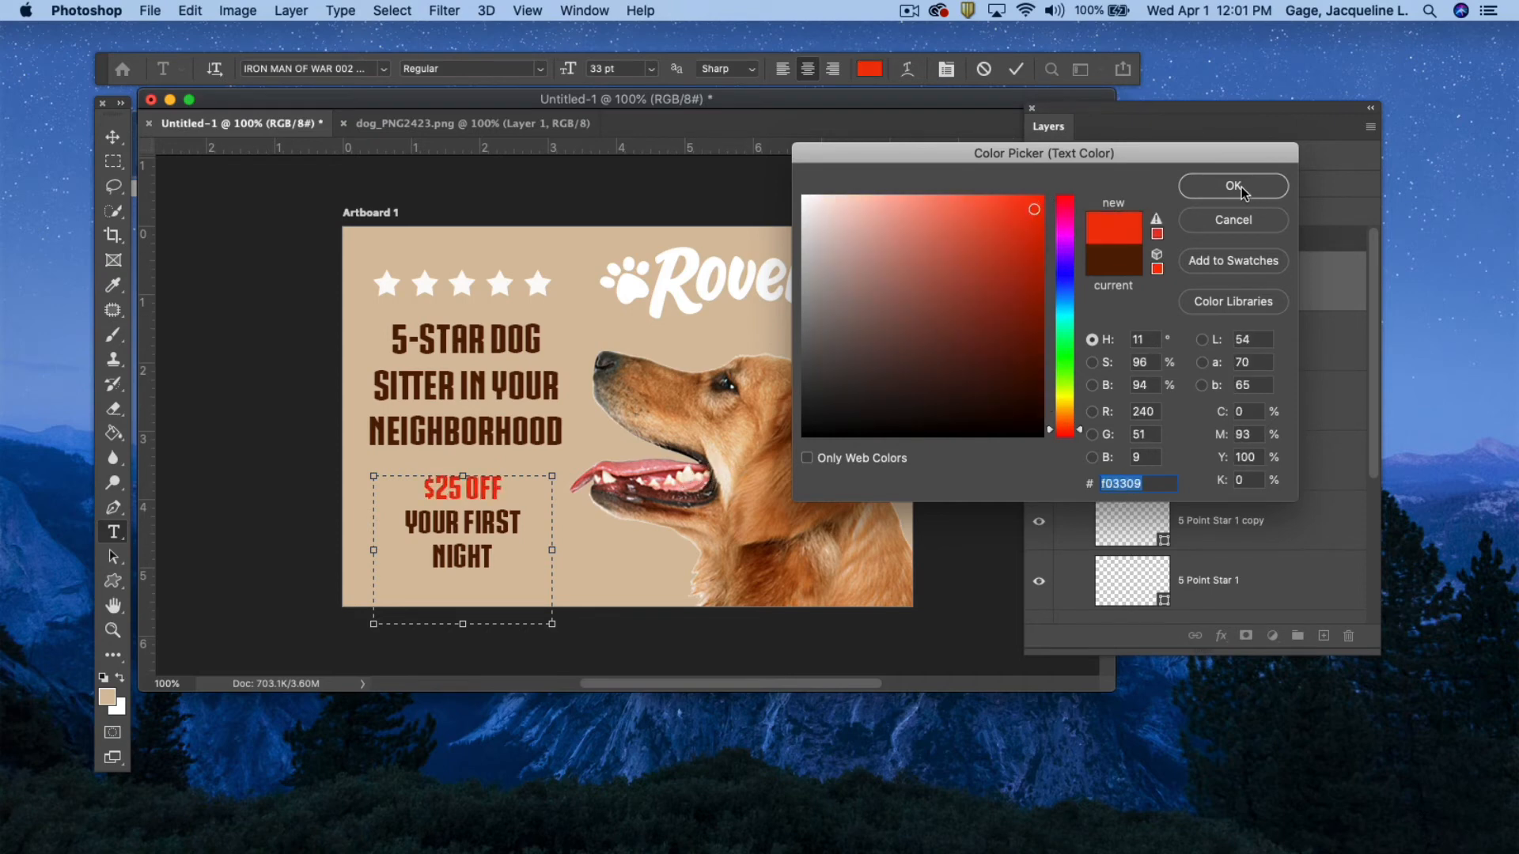
left_click(1240, 188)
- Enlarge the words "$25 OFF" to 44 pt and nudge the offer text up slightly toward the headline
left_click(475, 525)
left_click_drag(501, 489, 396, 472)
left_click_drag(883, 288, 900, 277)
left_click(121, 141)
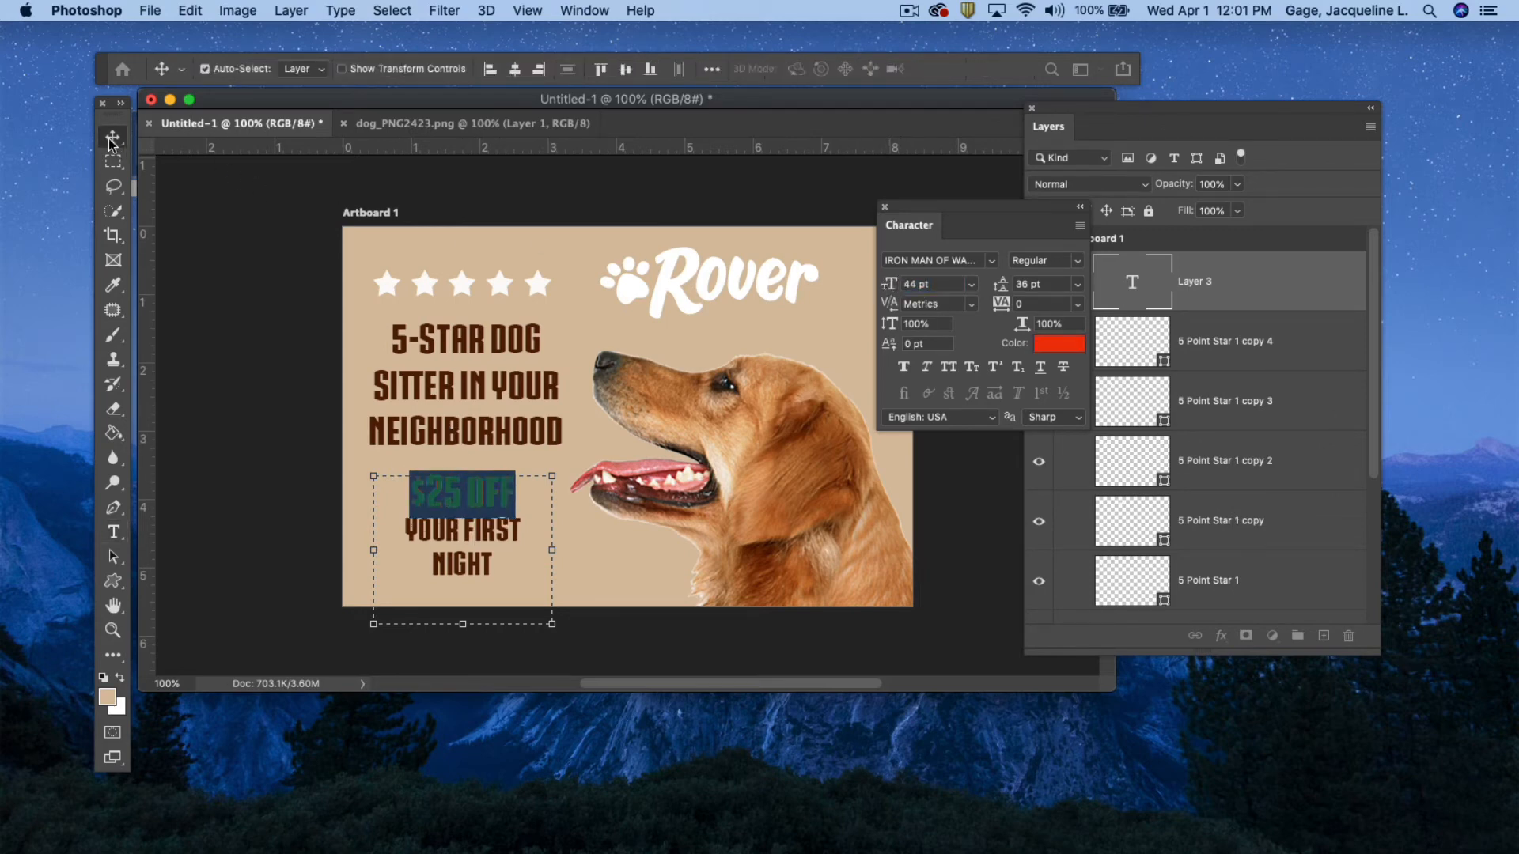
left_click_drag(434, 497, 432, 487)
left_click_drag(933, 219, 1133, 676)
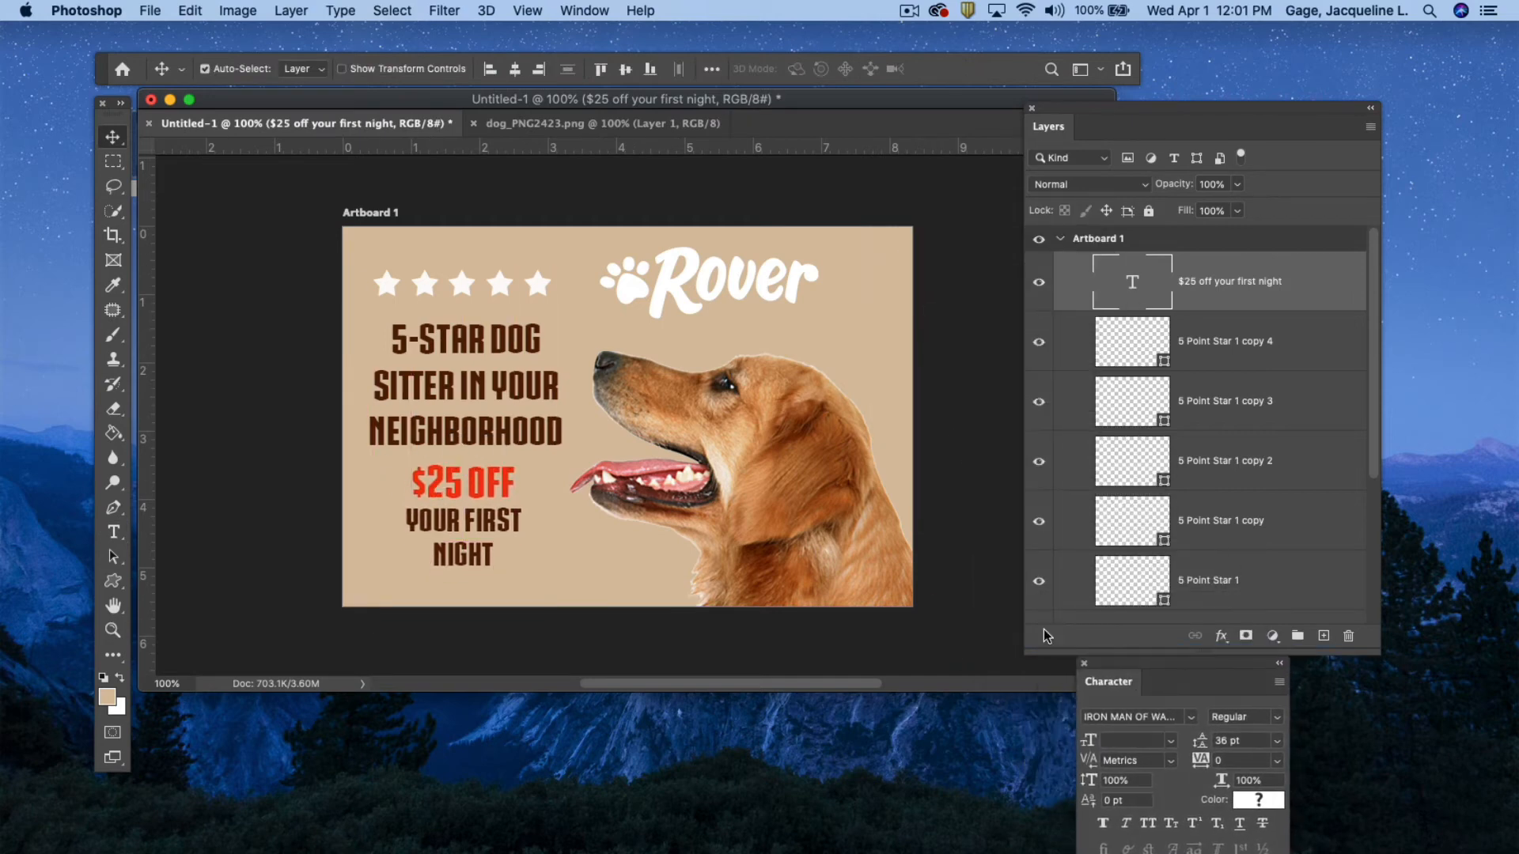
- Move all five star layers up together toward the artboard's upper edge, keeping their horizontal position
left_click(1288, 336)
left_click(1294, 567, "shift")
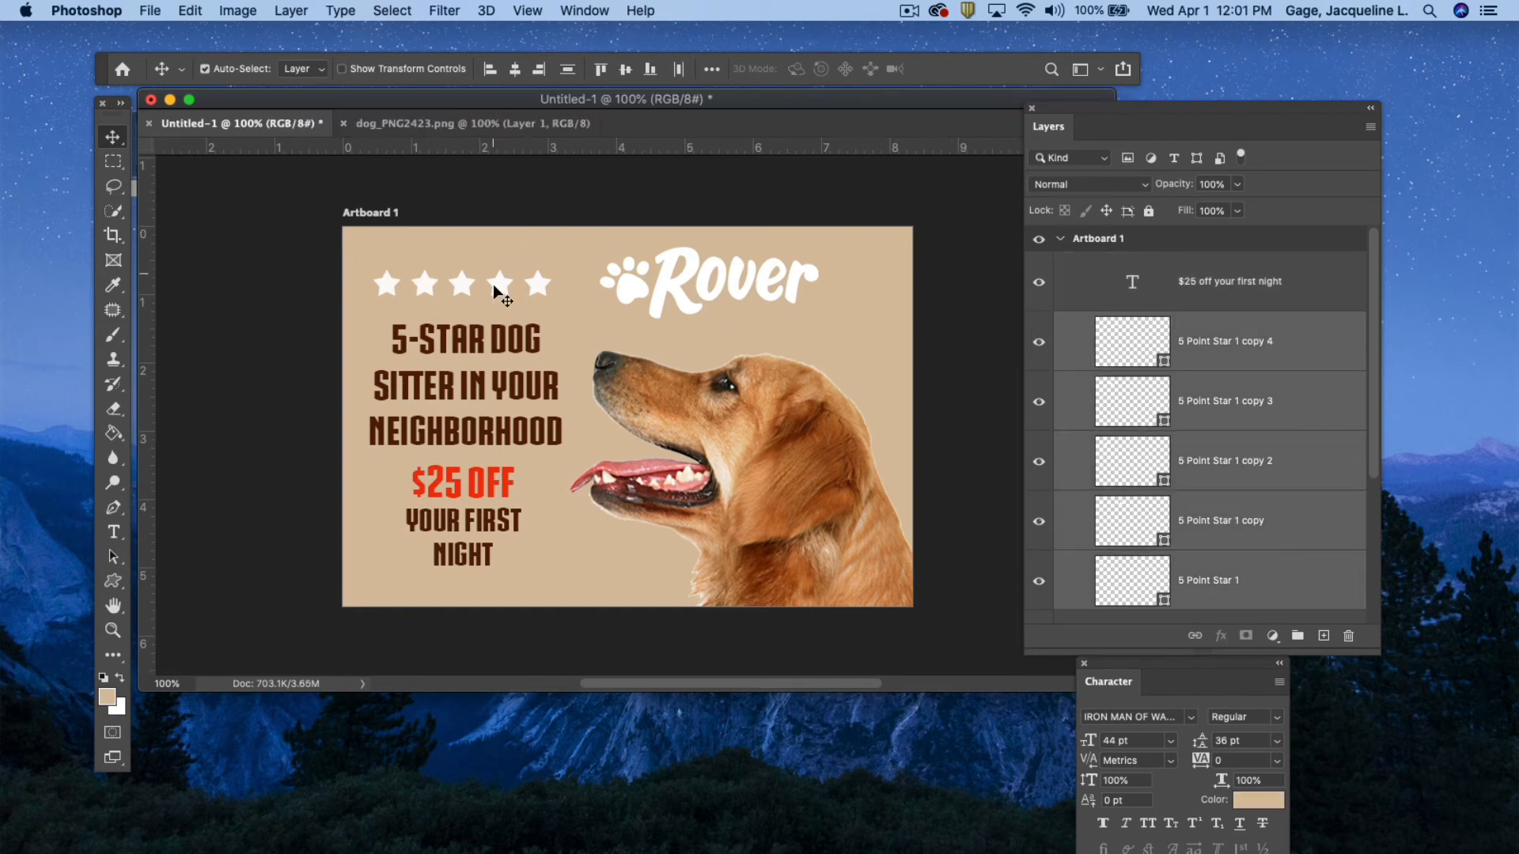
left_click_drag(493, 285, 495, 274)
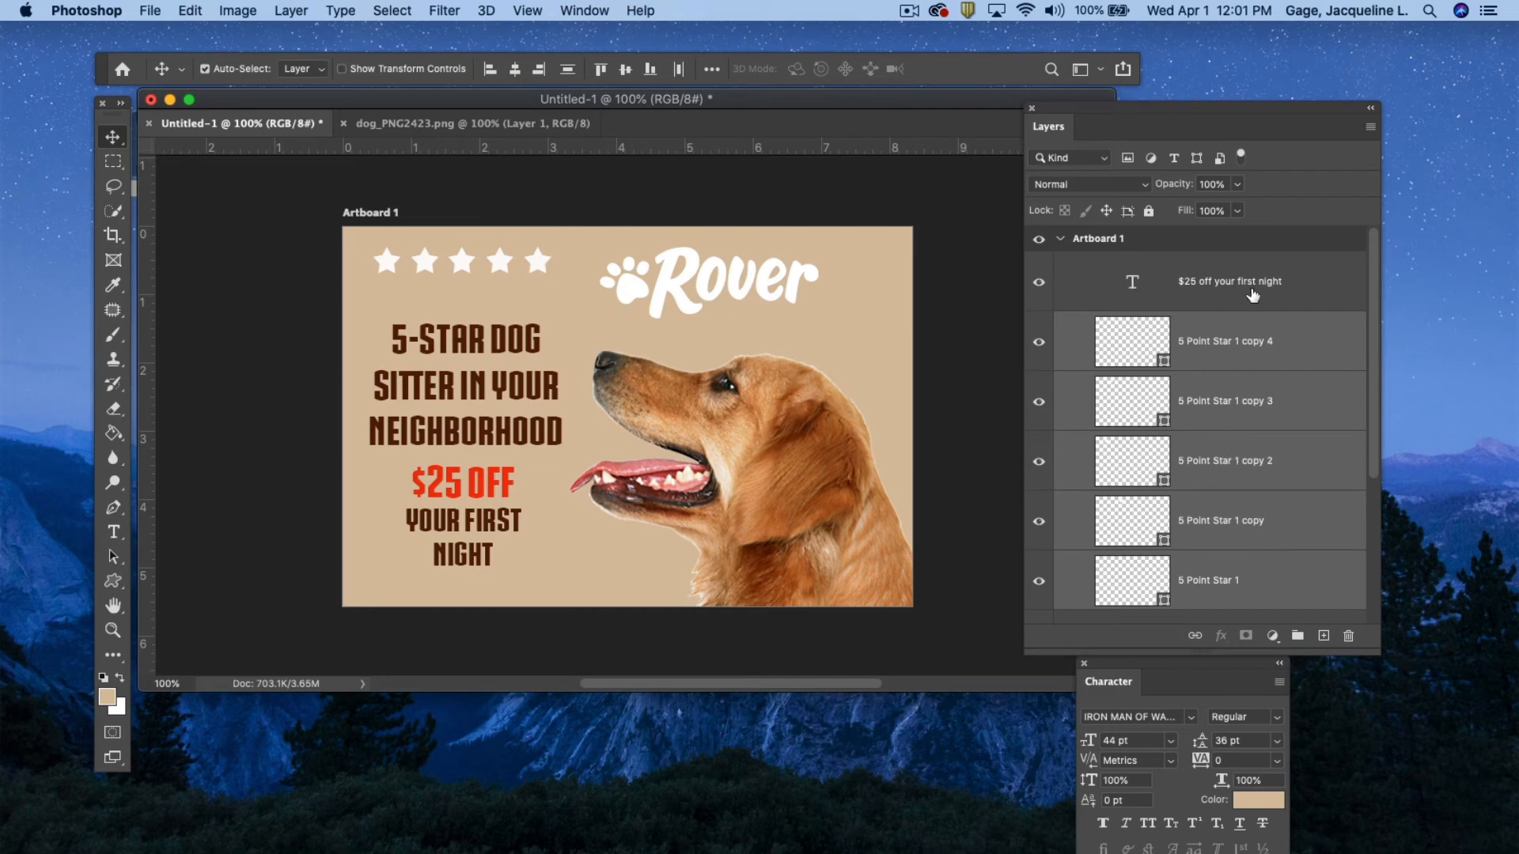
- Move the "5-STAR DOG SITTER IN YOUR NEIGHBORHOOD" headline up, closer to the row of stars
scroll(1246, 412, "down", 1)
scroll(1246, 413, "down", 2)
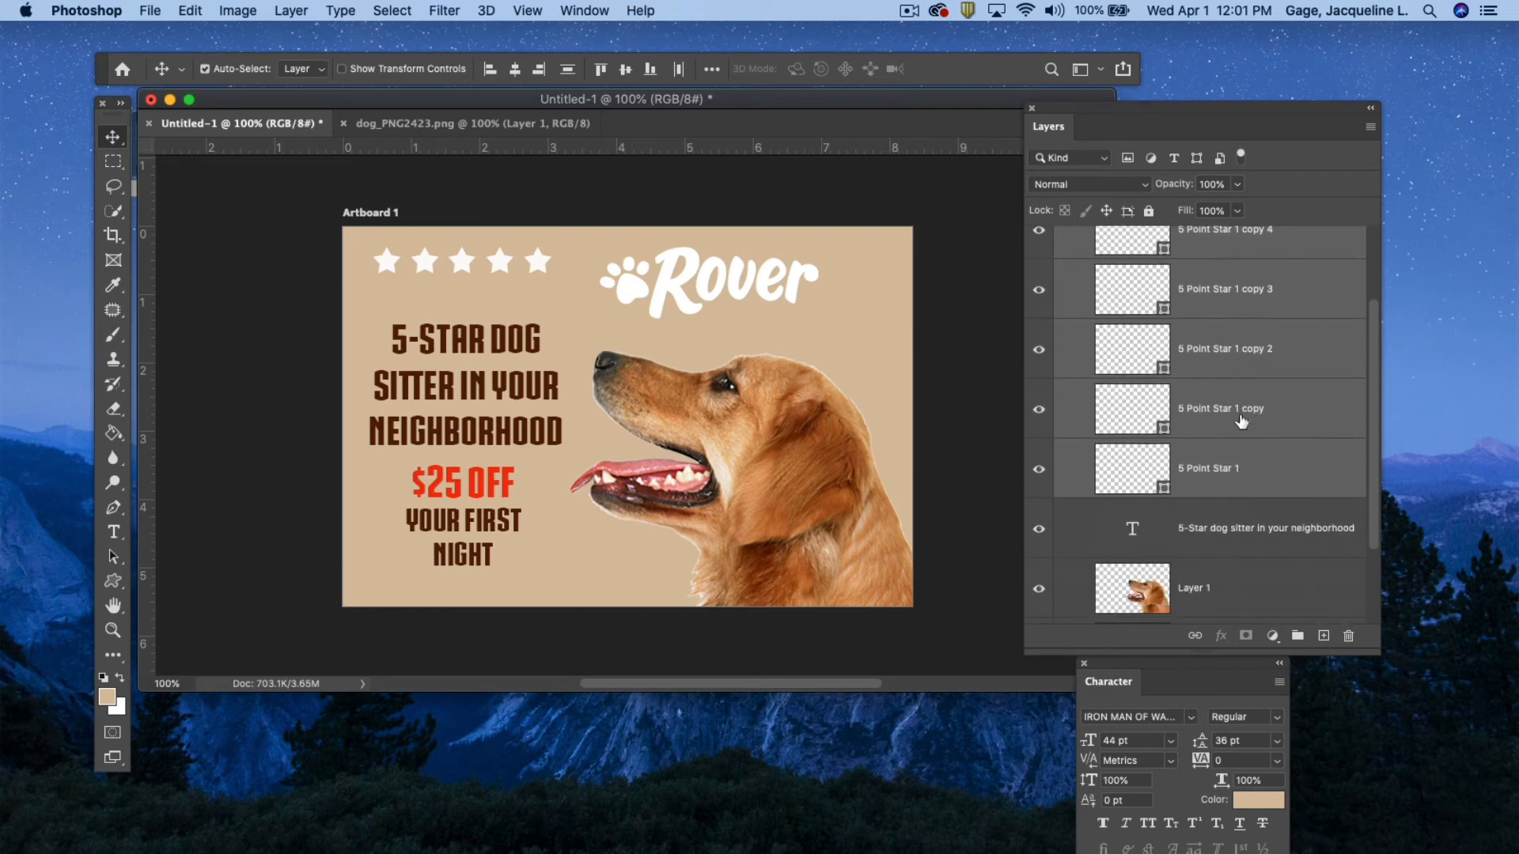
left_click(1095, 522)
left_click_drag(528, 431, 527, 405)
- Move the $25 offer text up so it sits close beneath the headline
scroll(1251, 449, "down", 5)
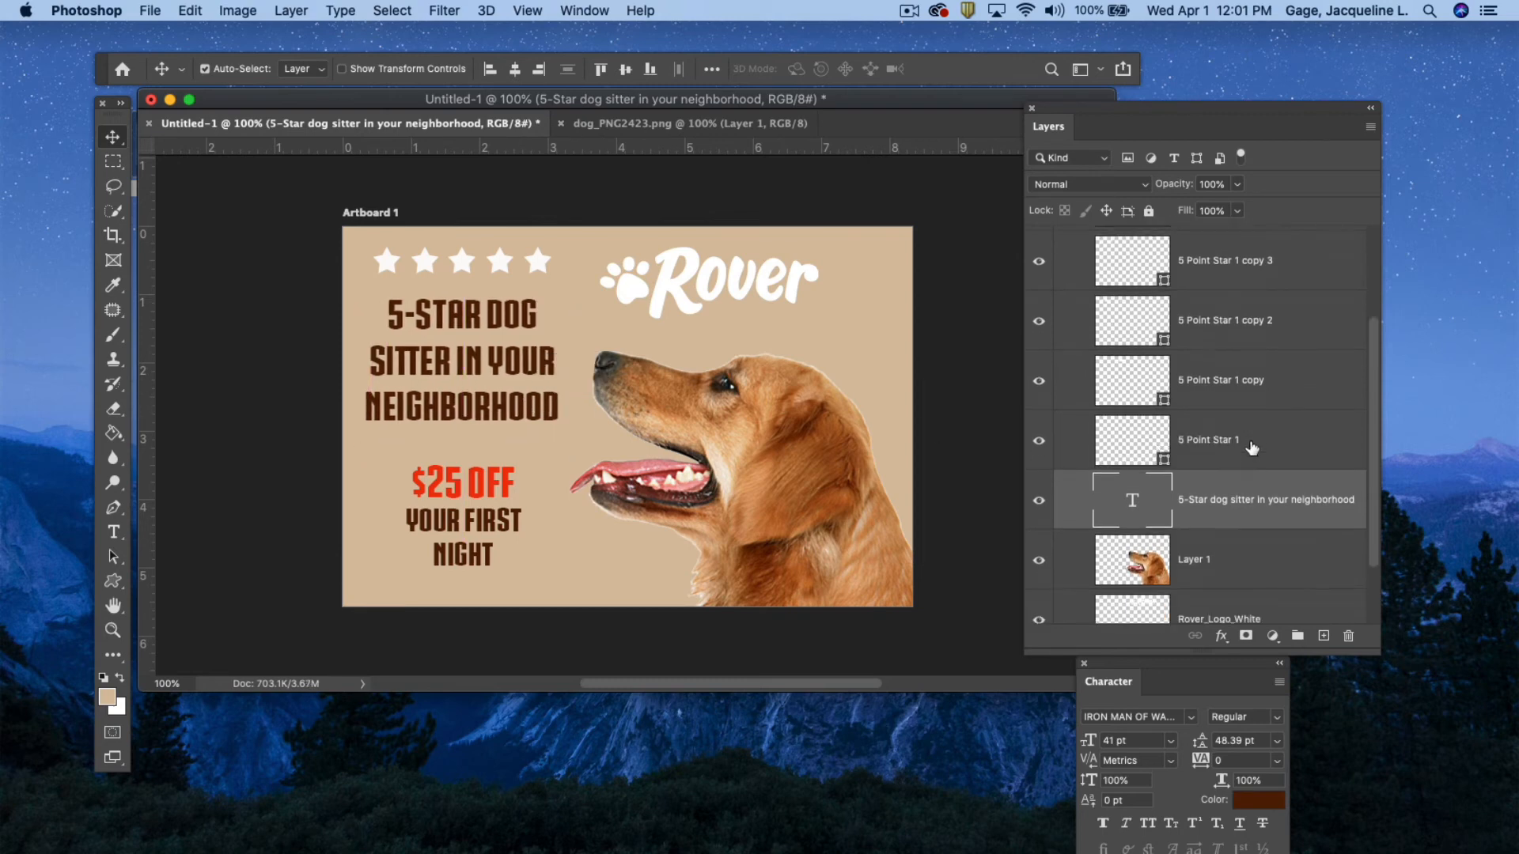
scroll(1251, 448, "up", 8)
scroll(1252, 449, "up", 1)
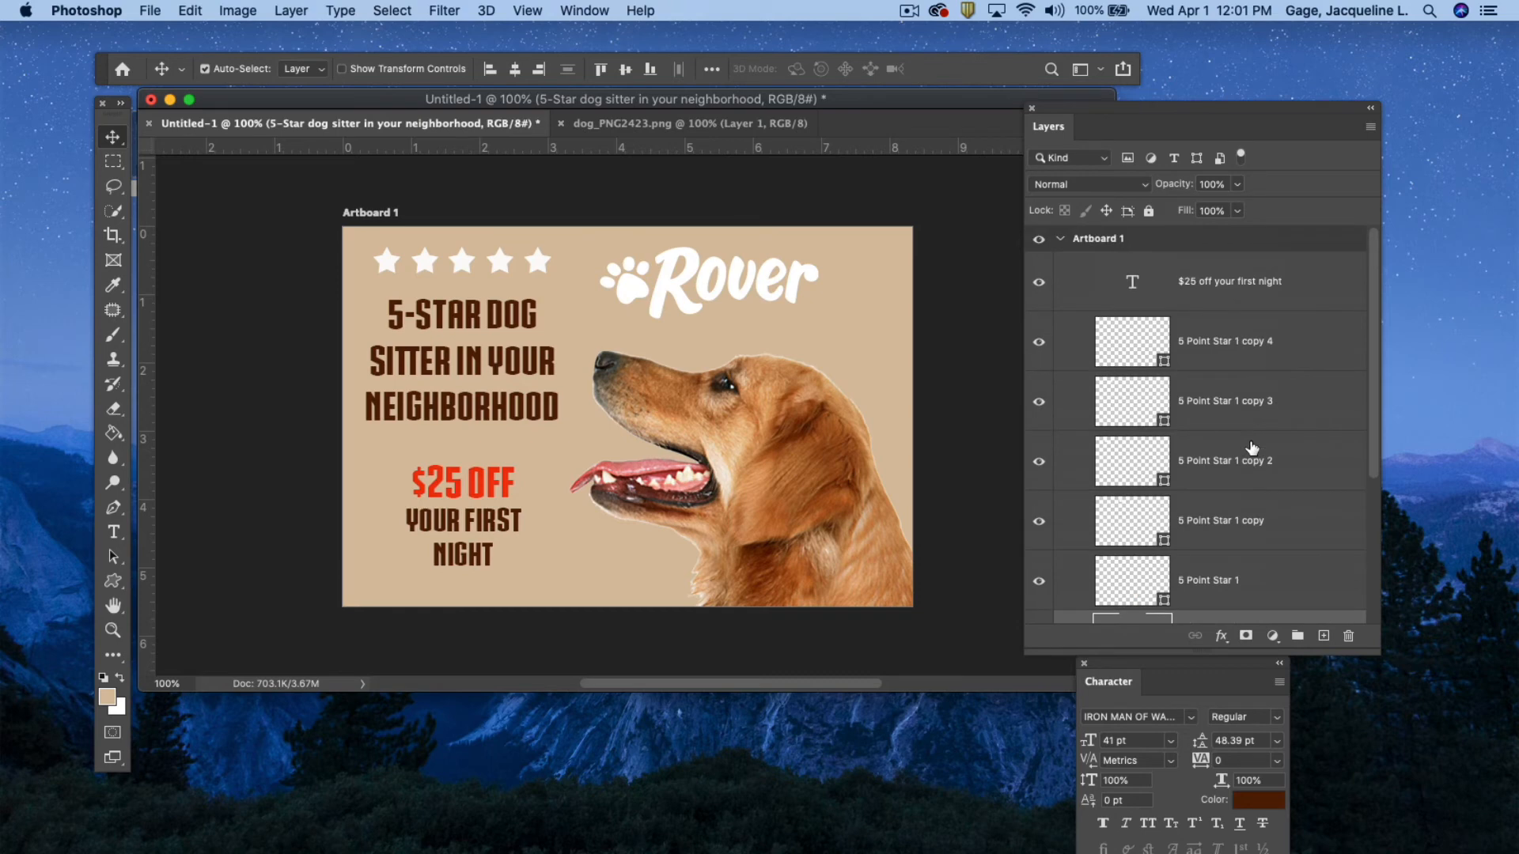
left_click(1311, 286)
mouse_move(480, 495)
left_mouse_down()
mouse_move(490, 484)
mouse_move(473, 472)
left_mouse_up()
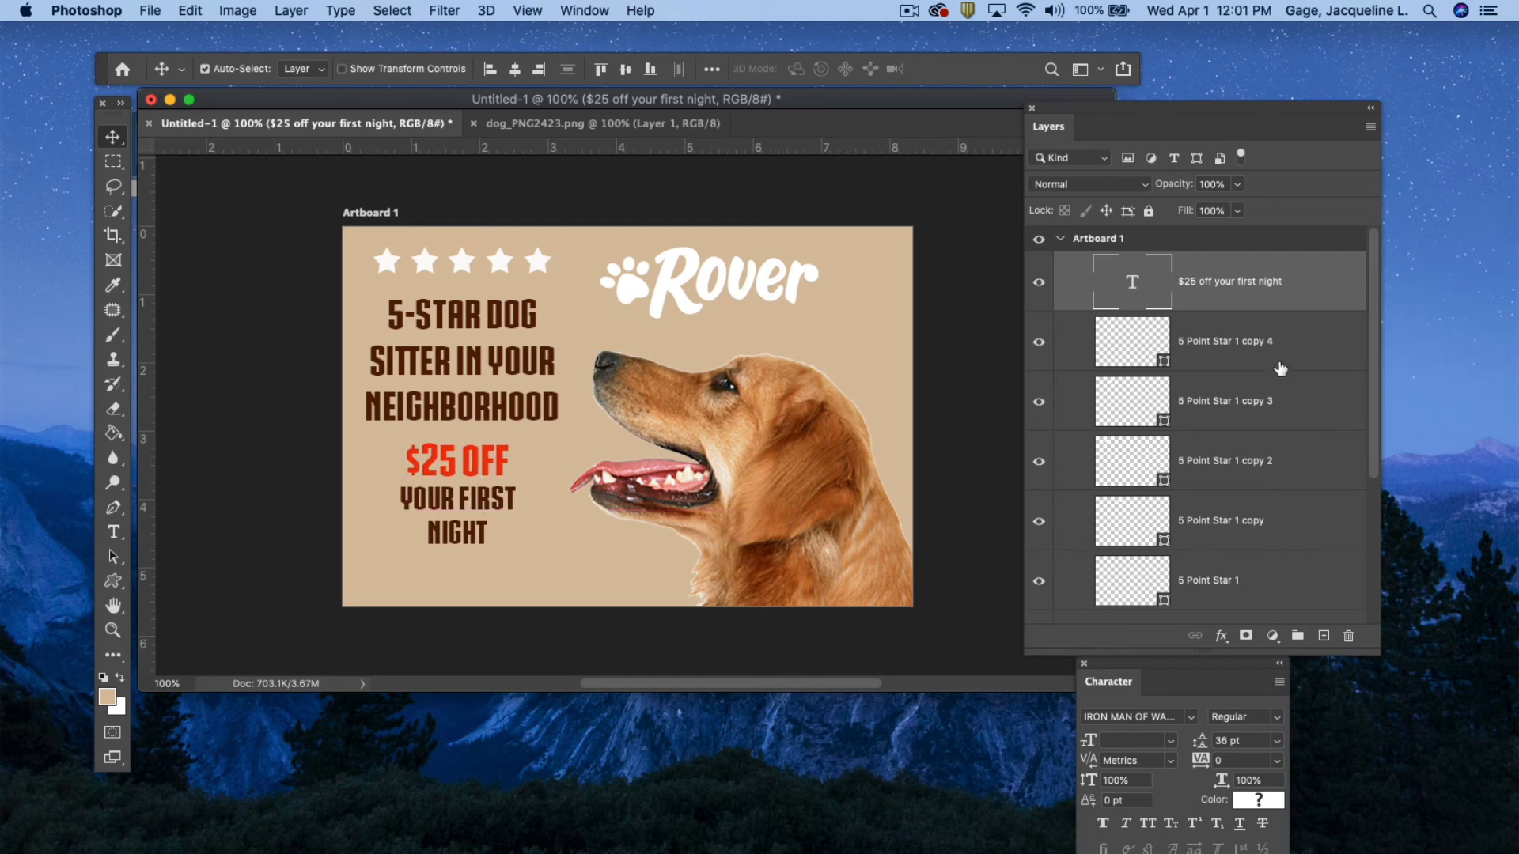
- Reorder the layers so the Rover logo is on top, followed by the $25 offer, the headline and the stars
scroll(1277, 567, "down", 3)
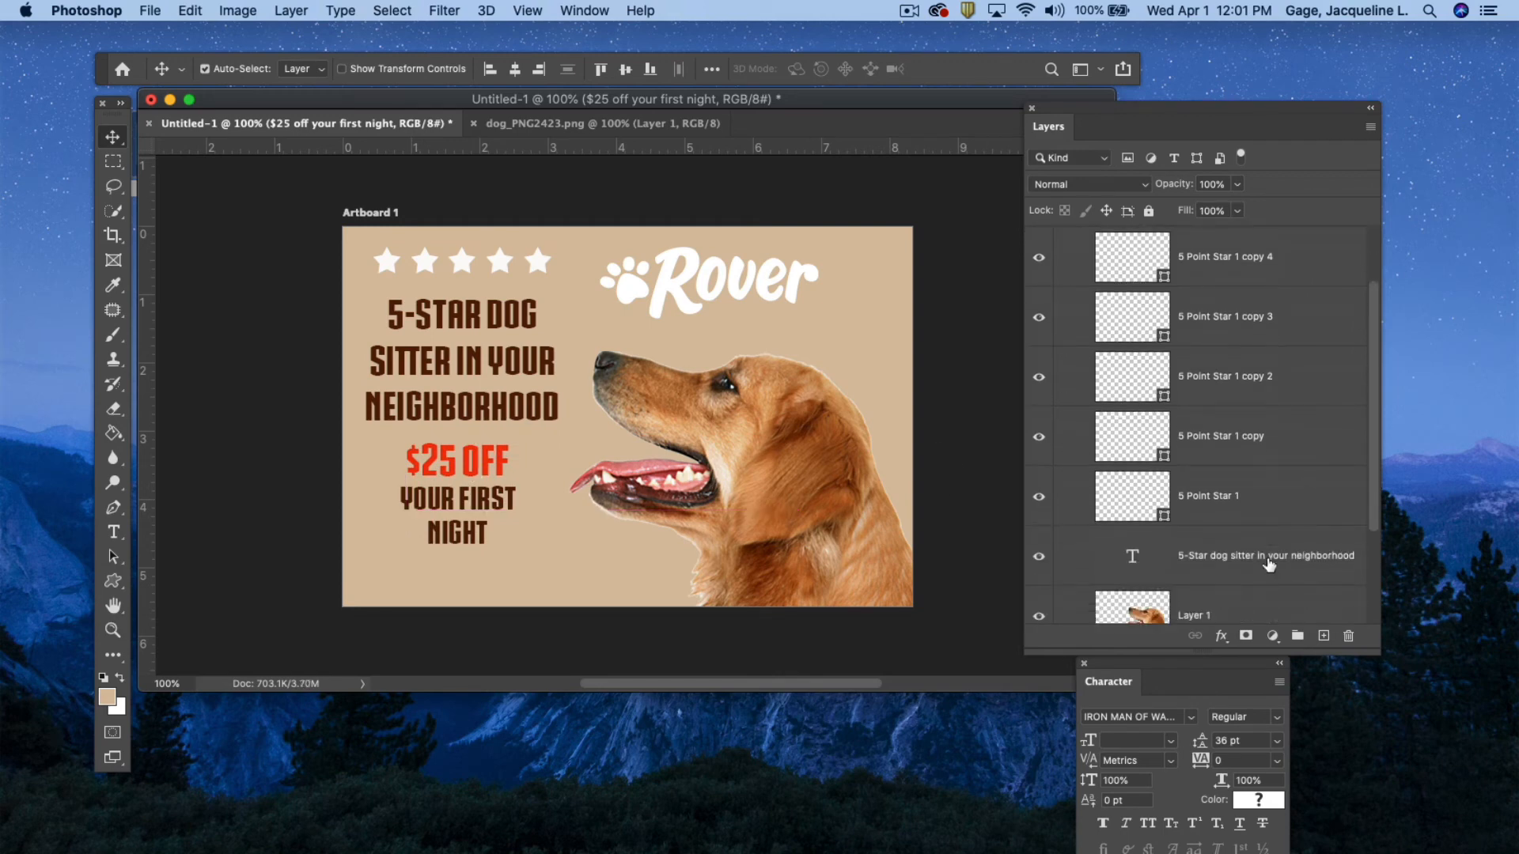
left_click_drag(1223, 548, 1210, 294)
scroll(1255, 451, "down", 5)
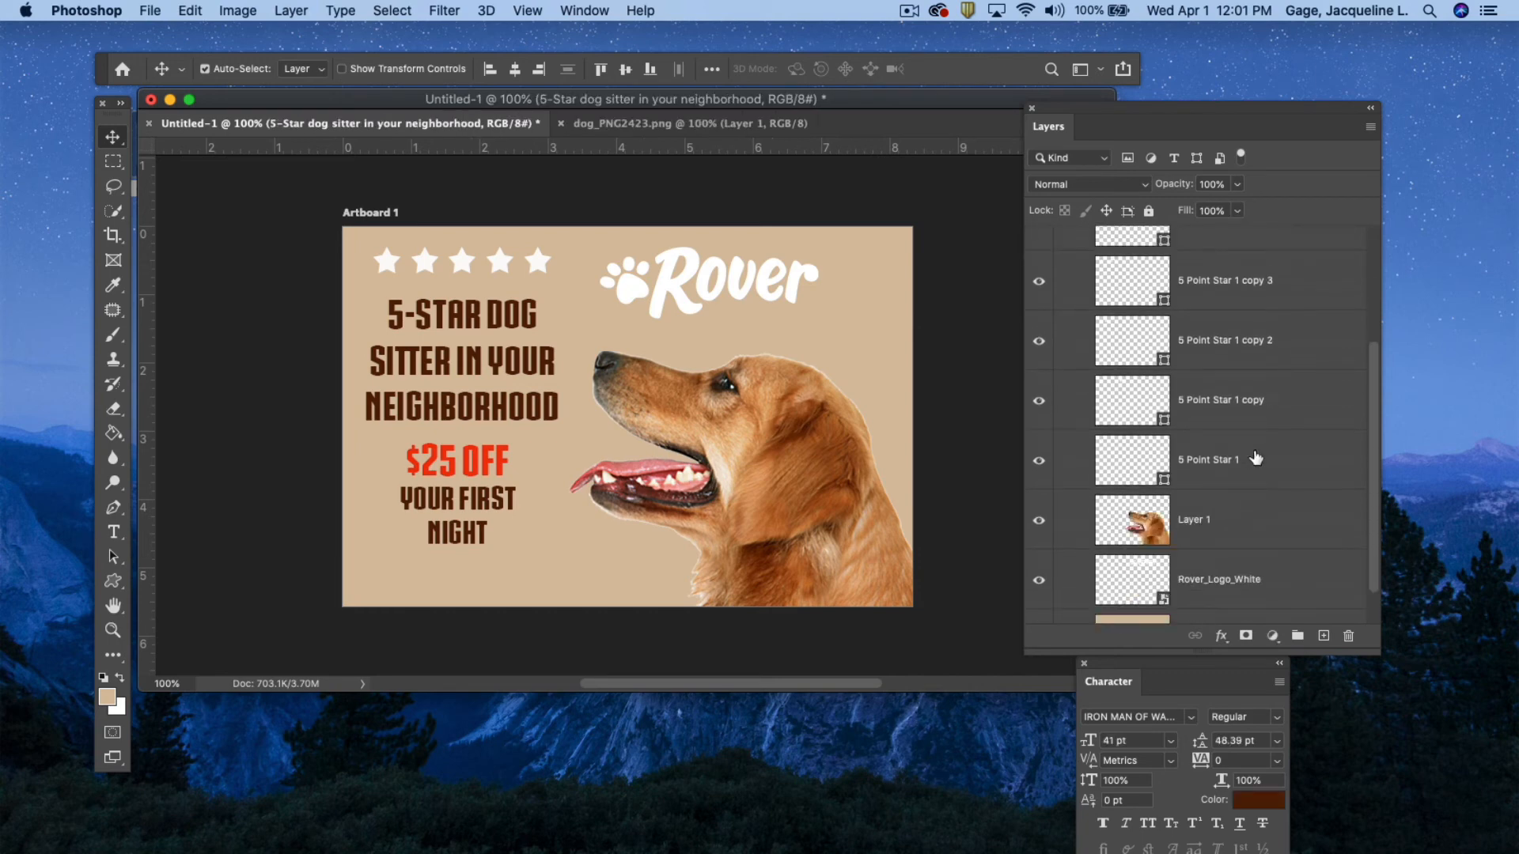
scroll(1254, 547, "down", 2)
left_click_drag(1275, 543, 1244, 338)
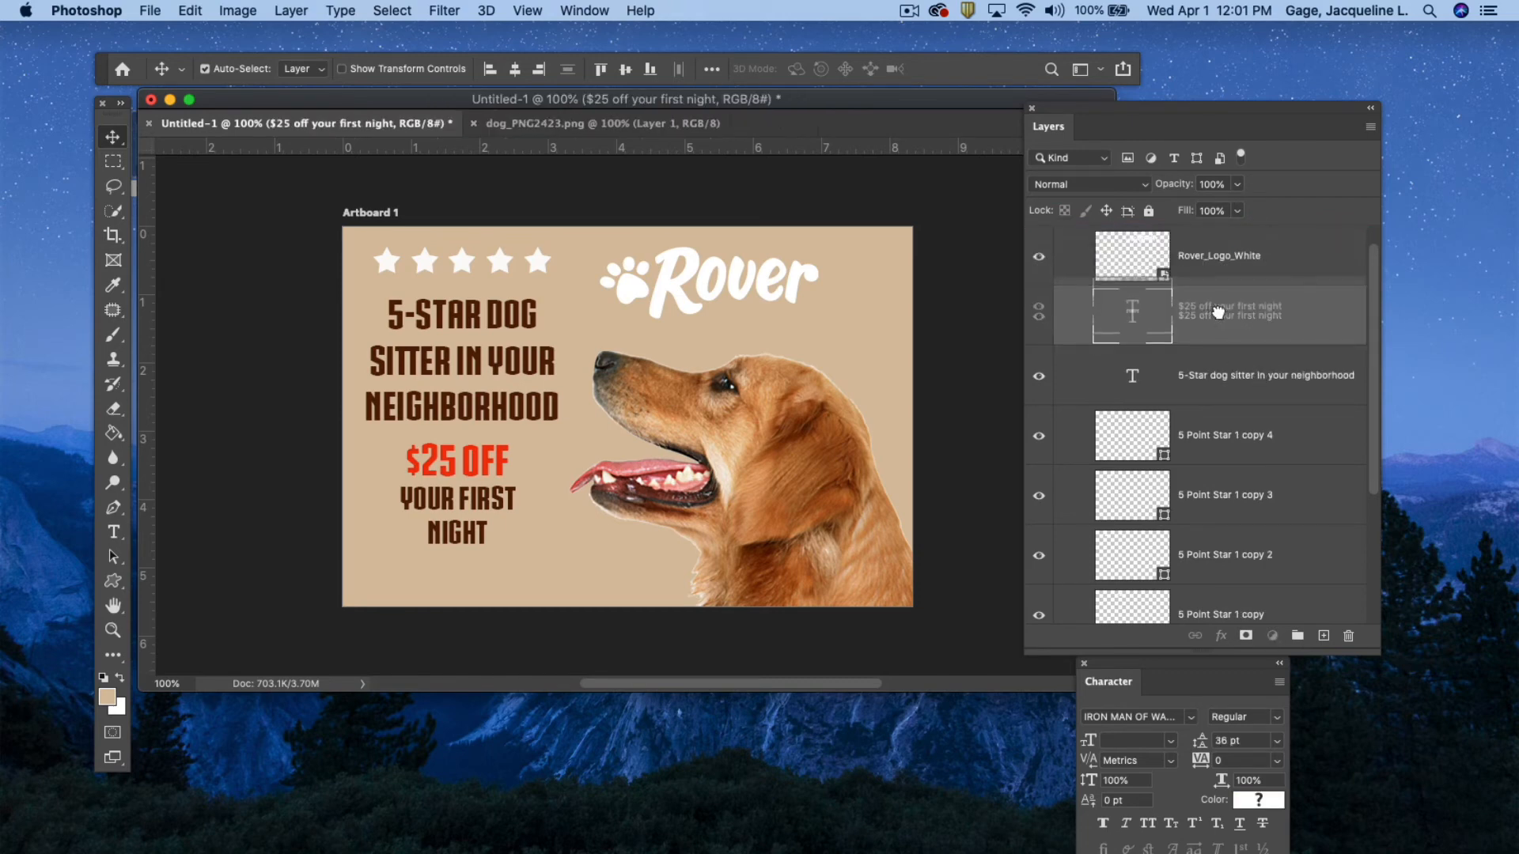
- Select the headline and $25 offer layers together and shift them slightly to center them under the stars
left_click(1286, 350)
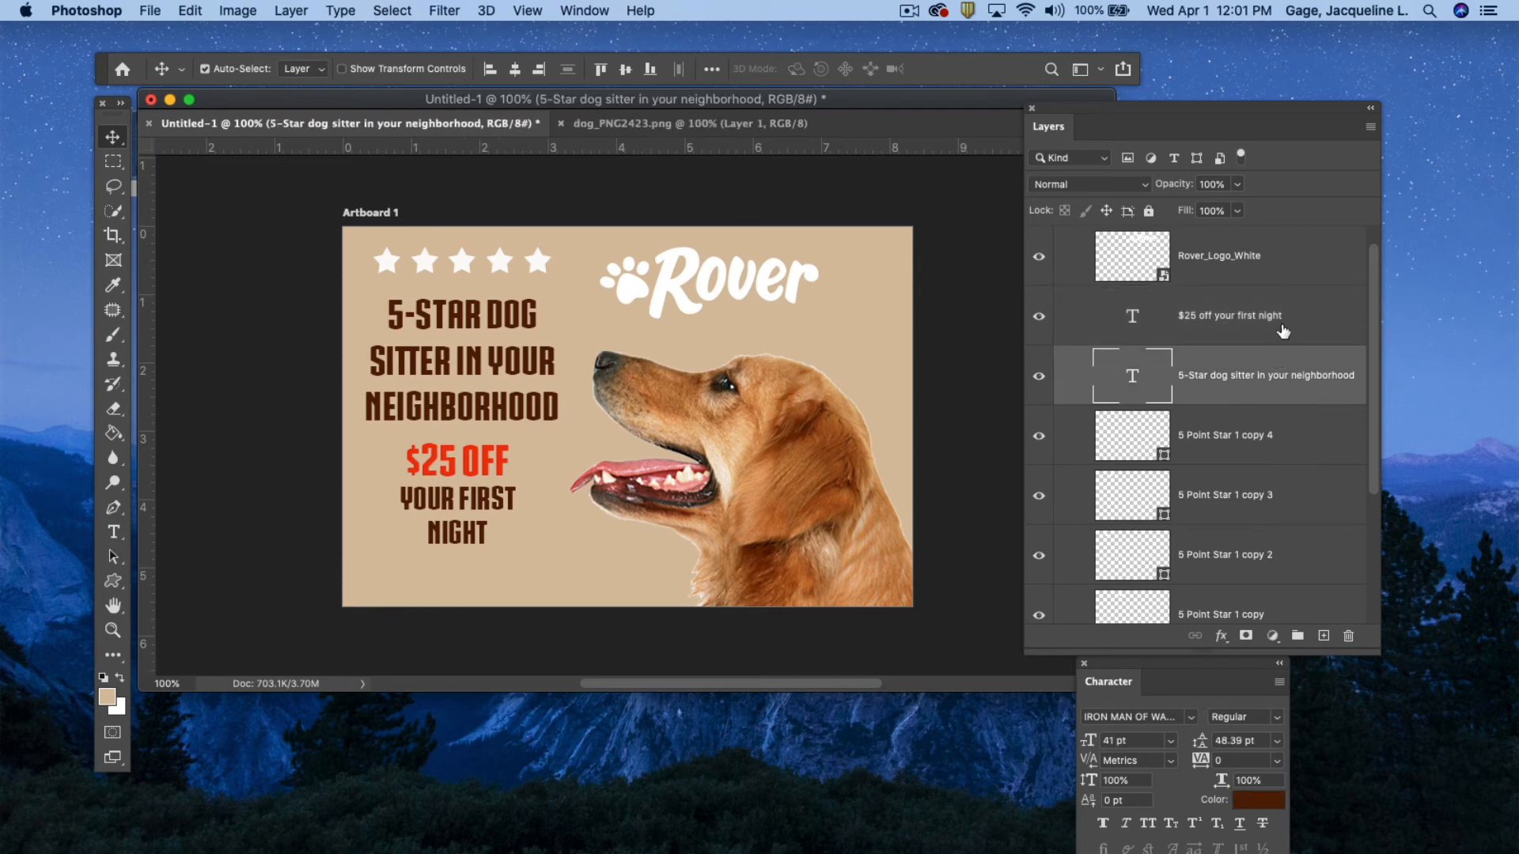
left_click(1283, 330, "shift")
left_click_drag(509, 375, 511, 370)
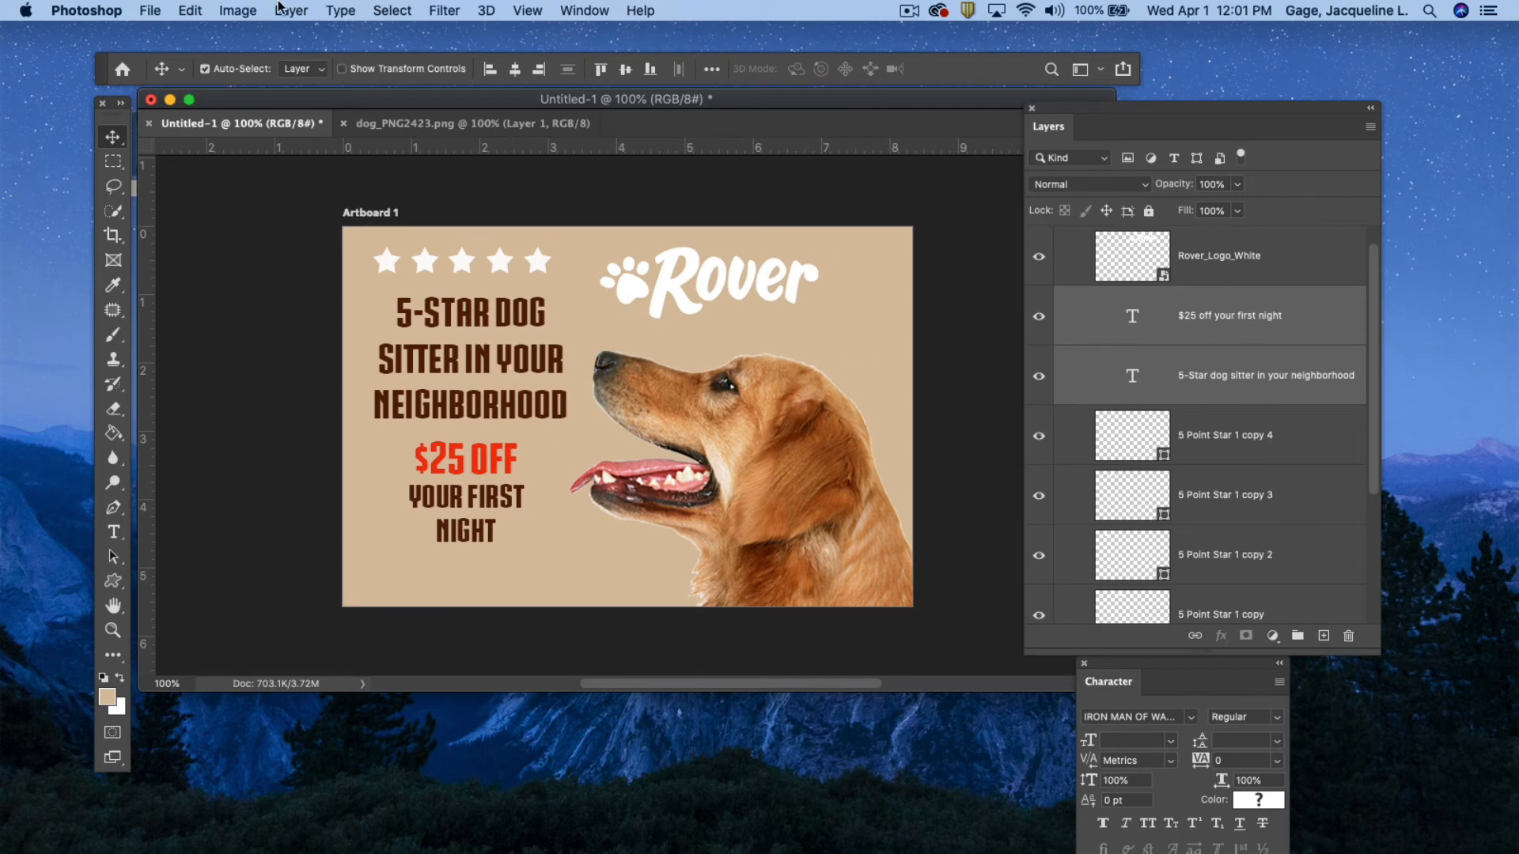
- Scale the headline and $25 offer down together and recenter them under the stars, leaving room below for a button
left_click(188, 10)
mouse_move(257, 451)
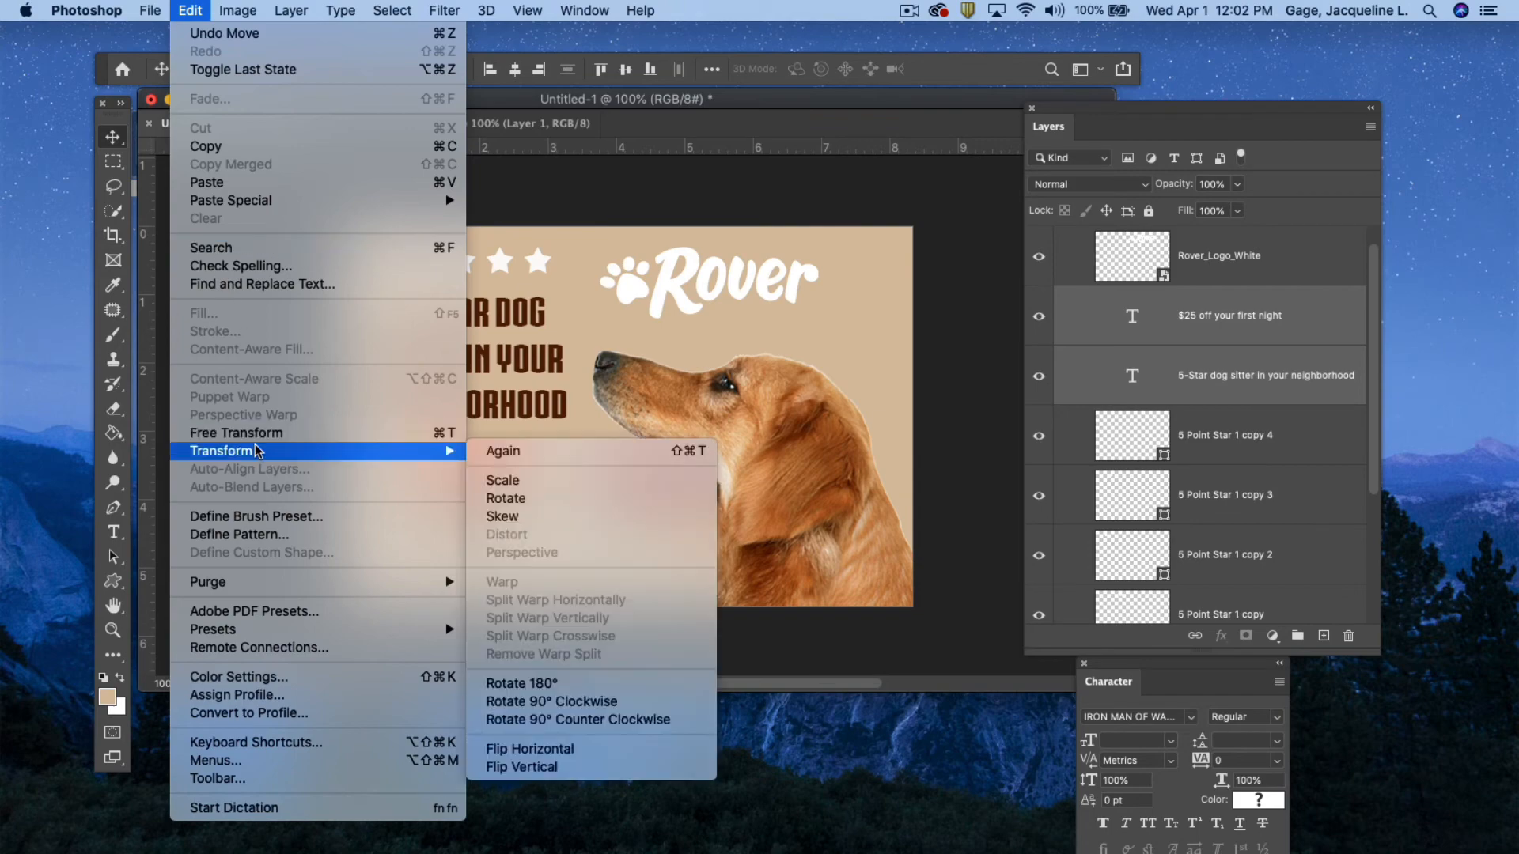
left_click(505, 480)
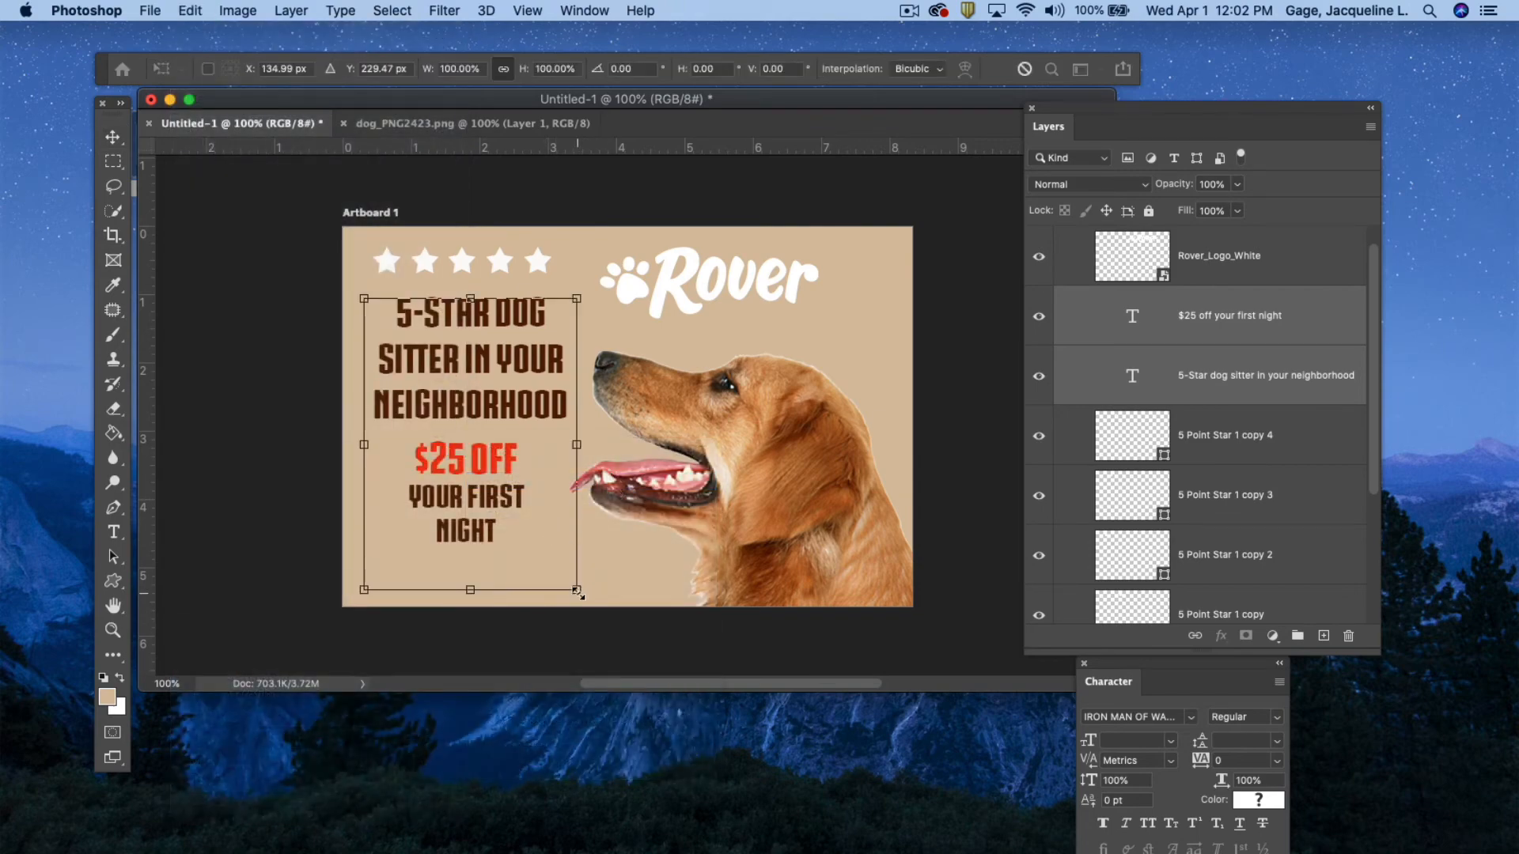
left_click_drag(578, 593, 552, 543)
key("Return")
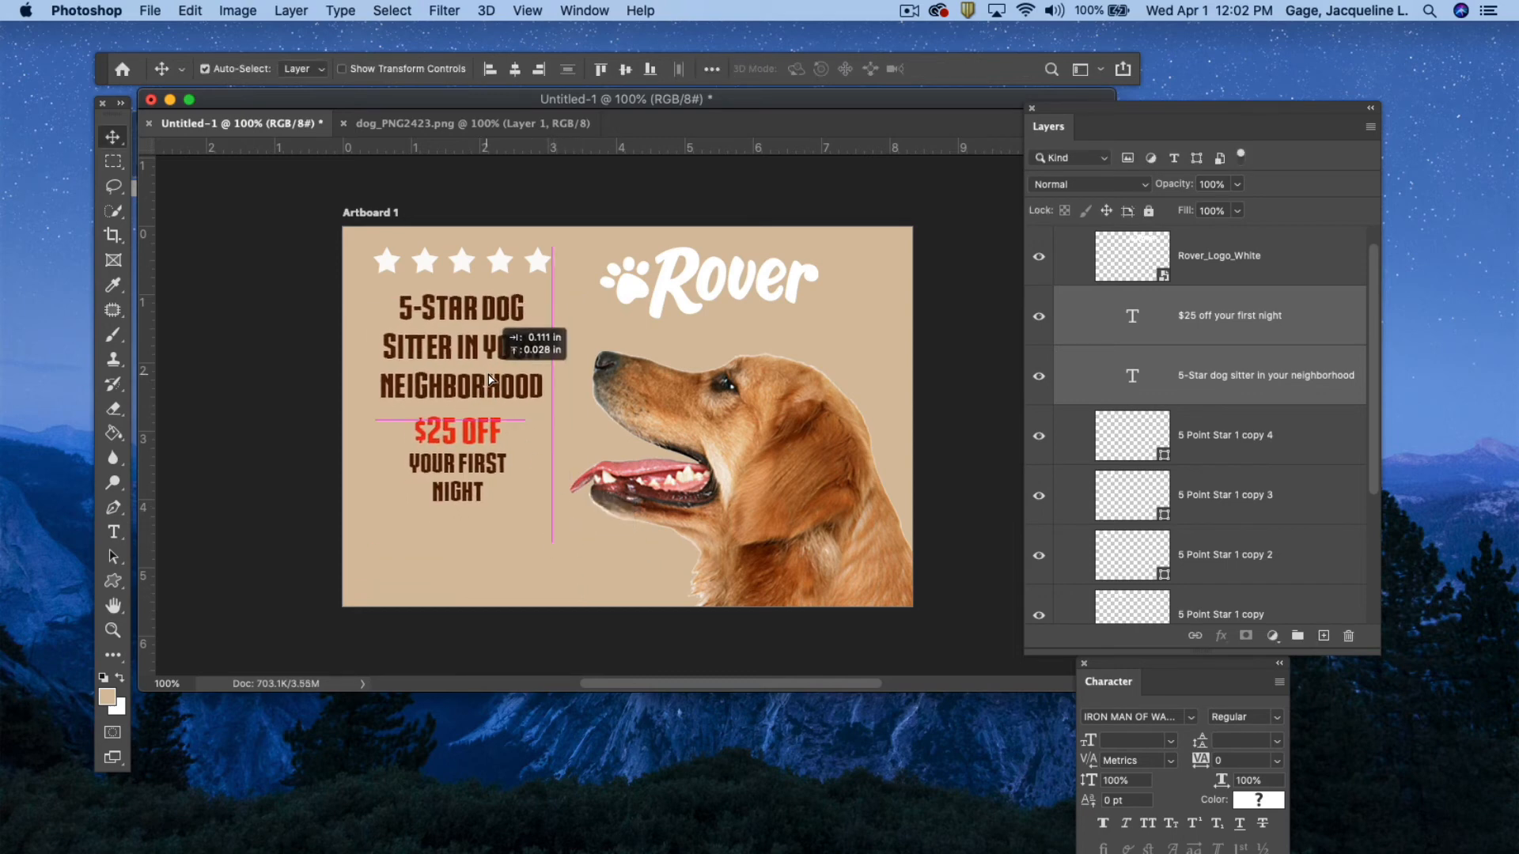
left_click_drag(480, 378, 488, 382)
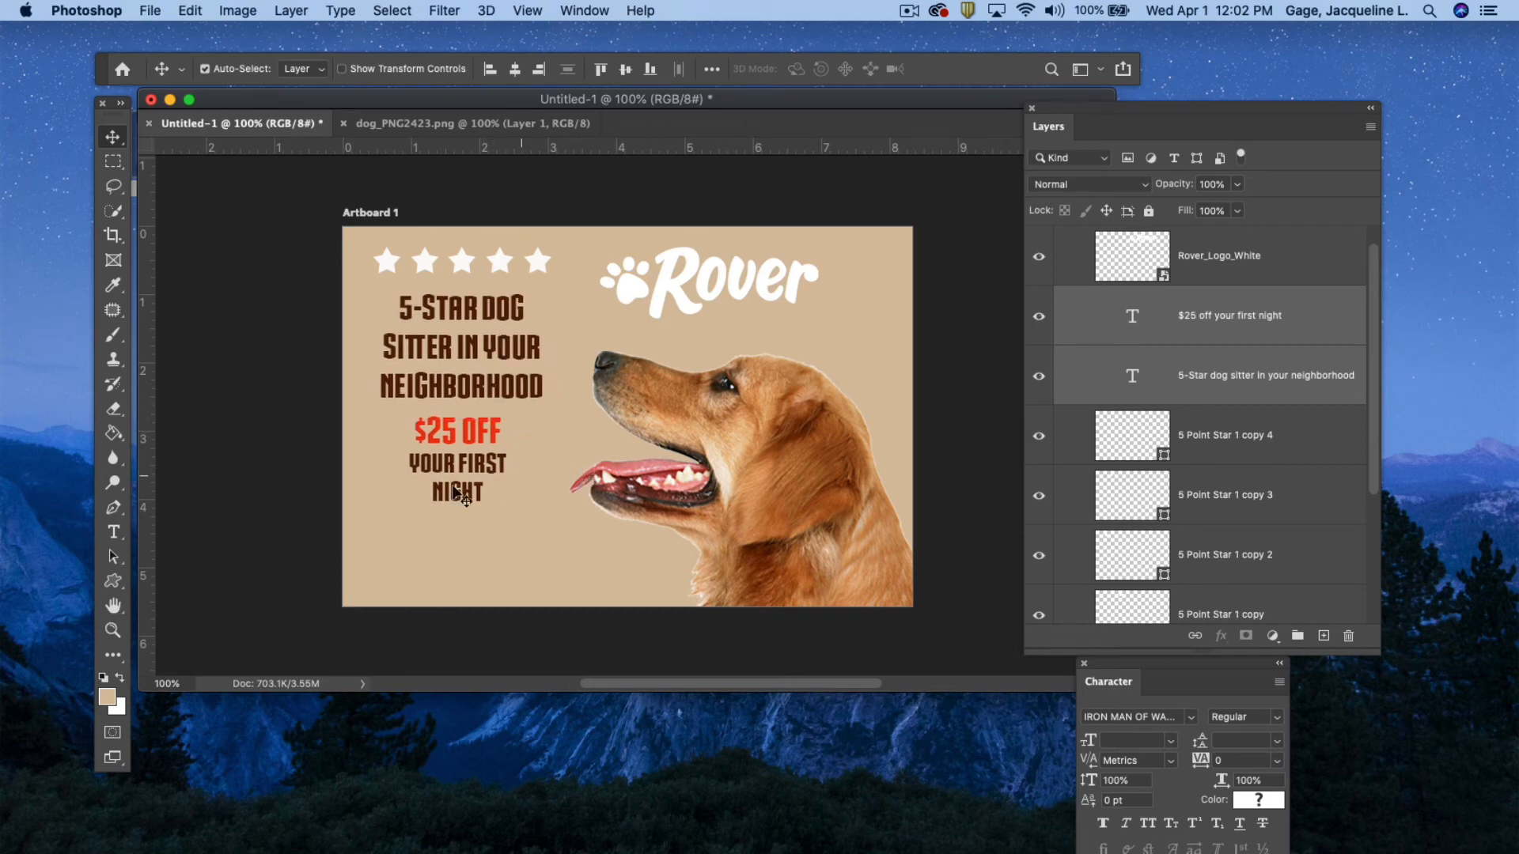
- Draw a rounded rectangle about 247 by 55 px with 10 px corners below the offer text, above the tan background layer
left_click(492, 539)
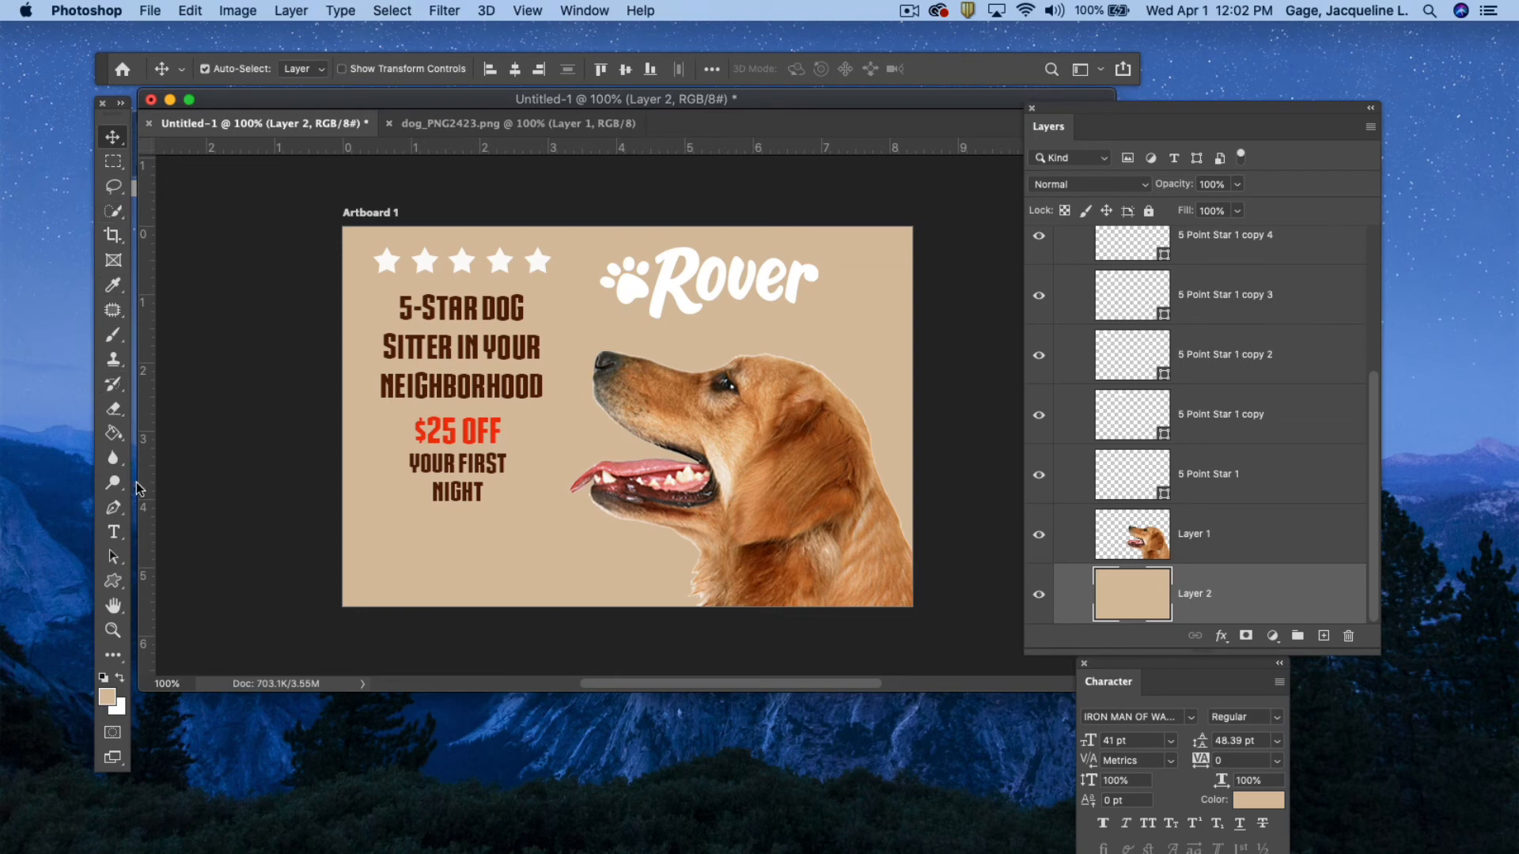
left_click(113, 580)
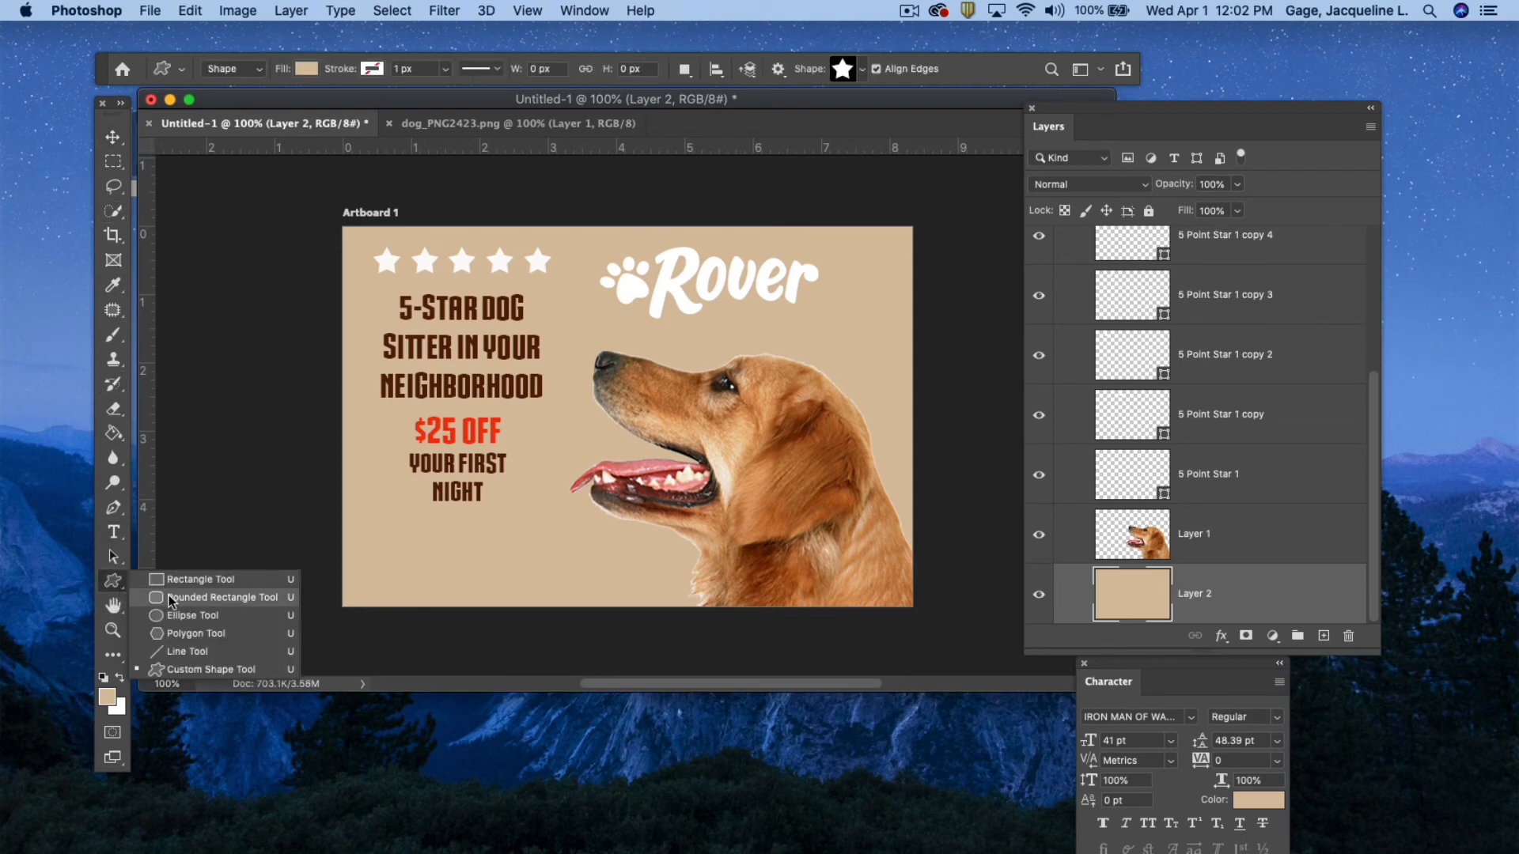
left_click(171, 600)
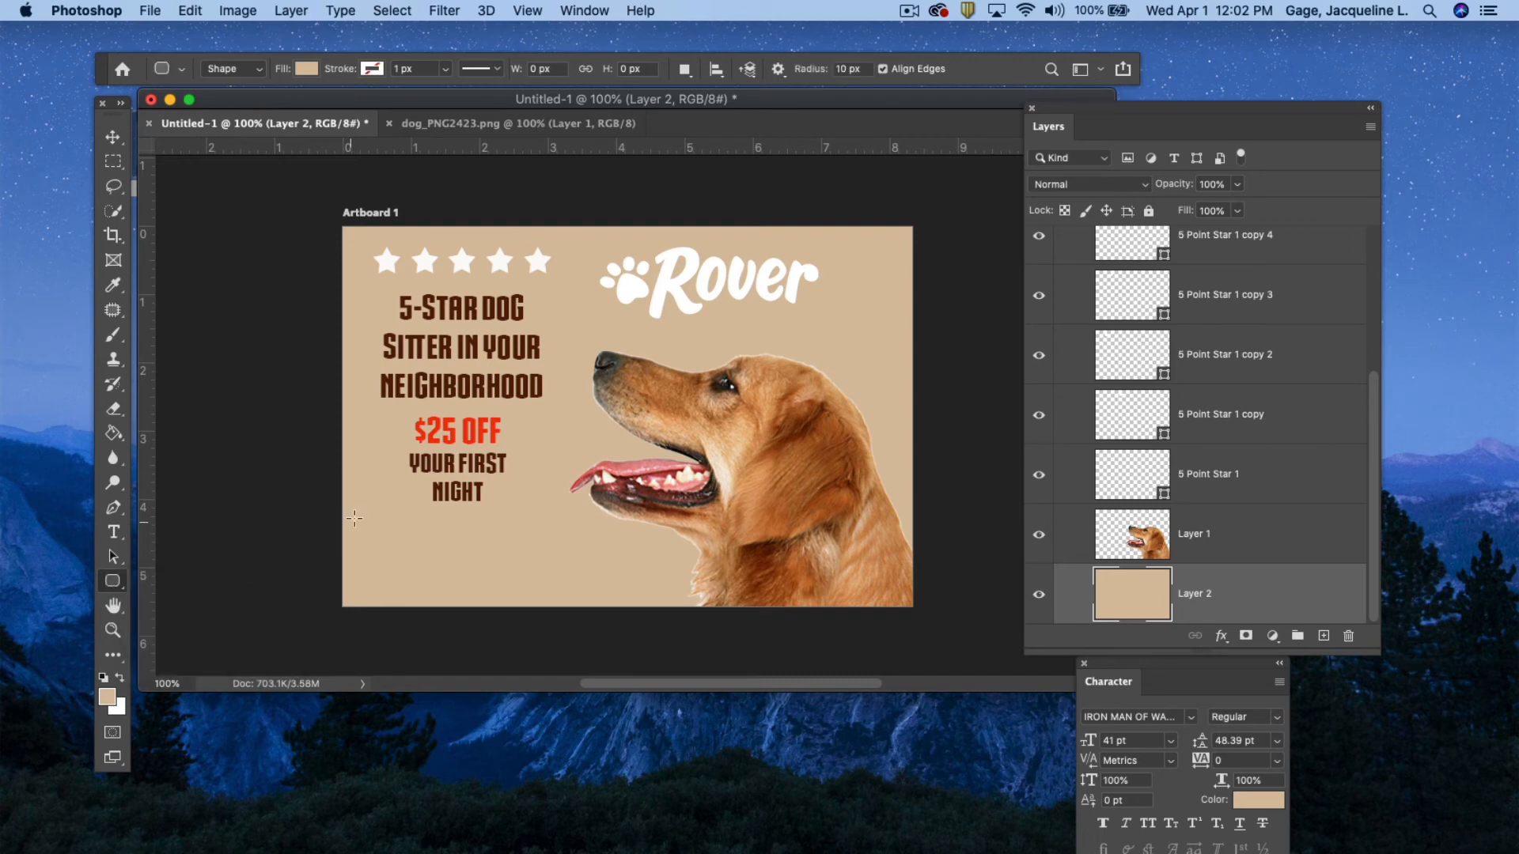
left_click_drag(362, 529, 596, 581)
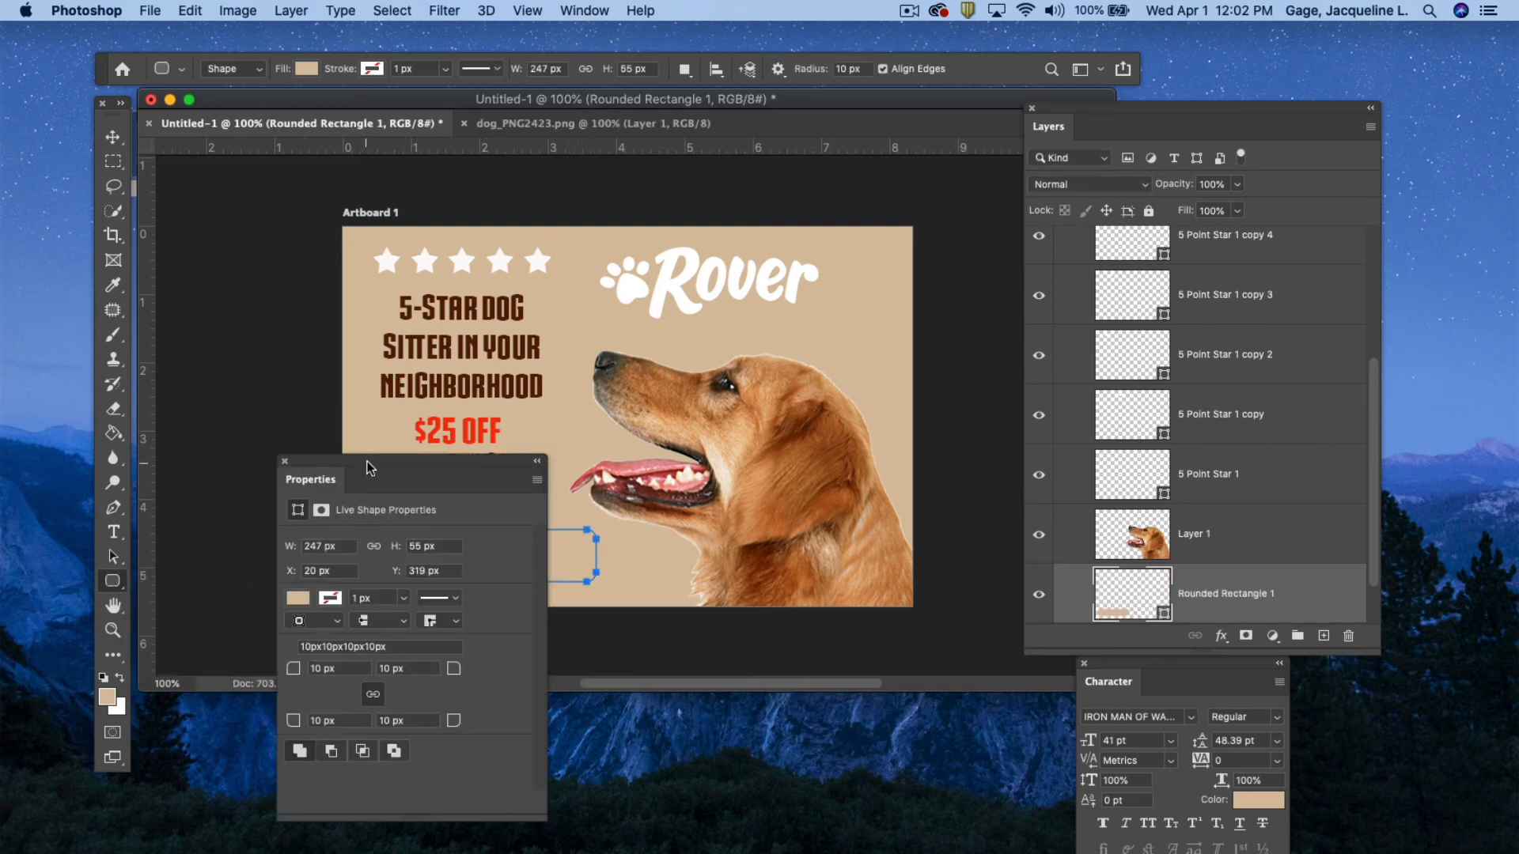
- Fill the rounded rectangle with the recently used dark brown
left_click_drag(366, 467, 985, 200)
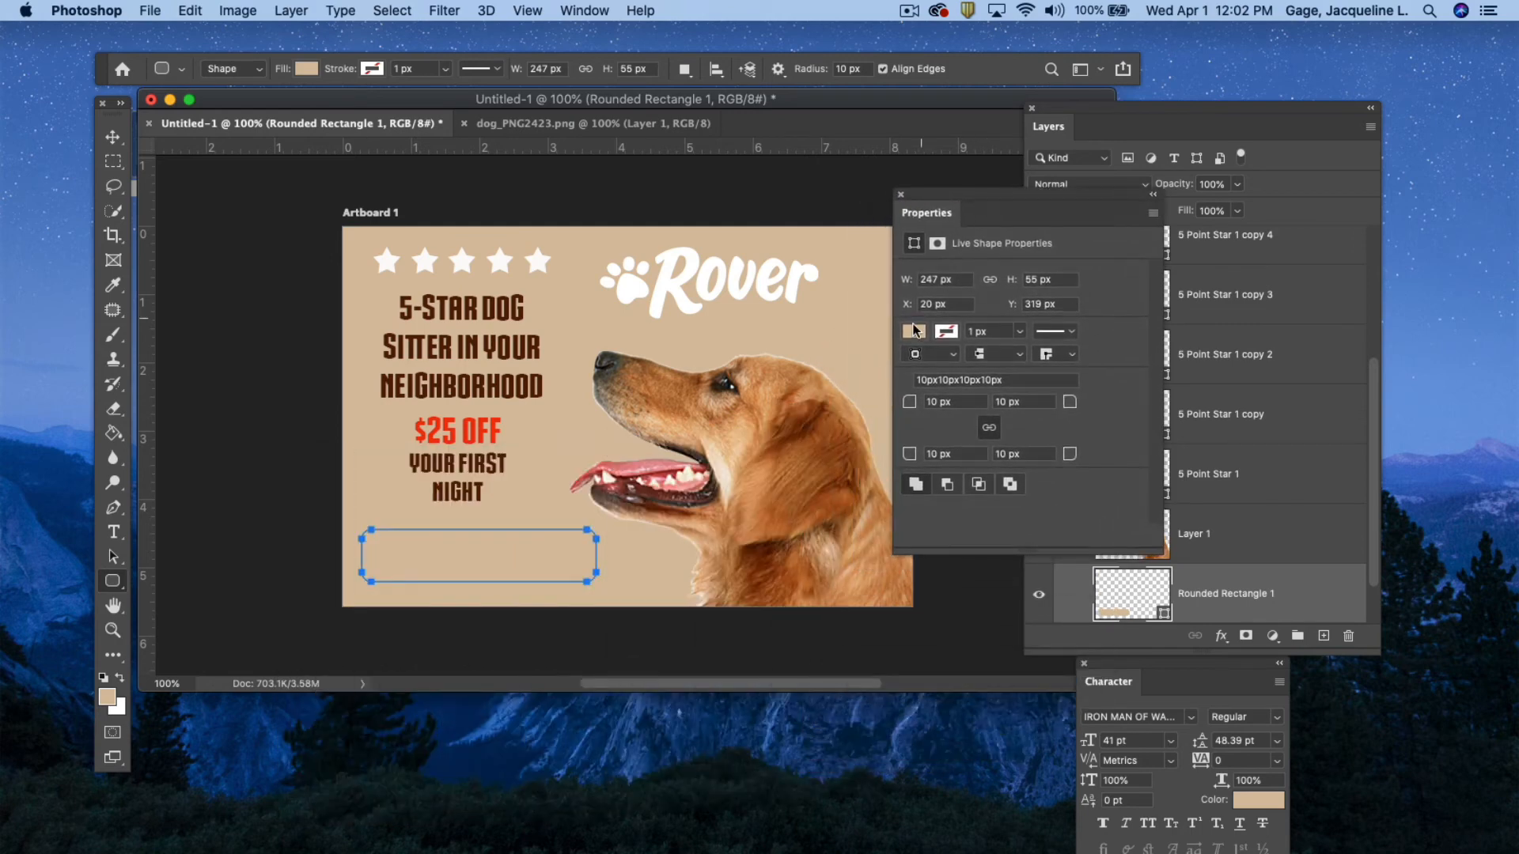
left_click(915, 332)
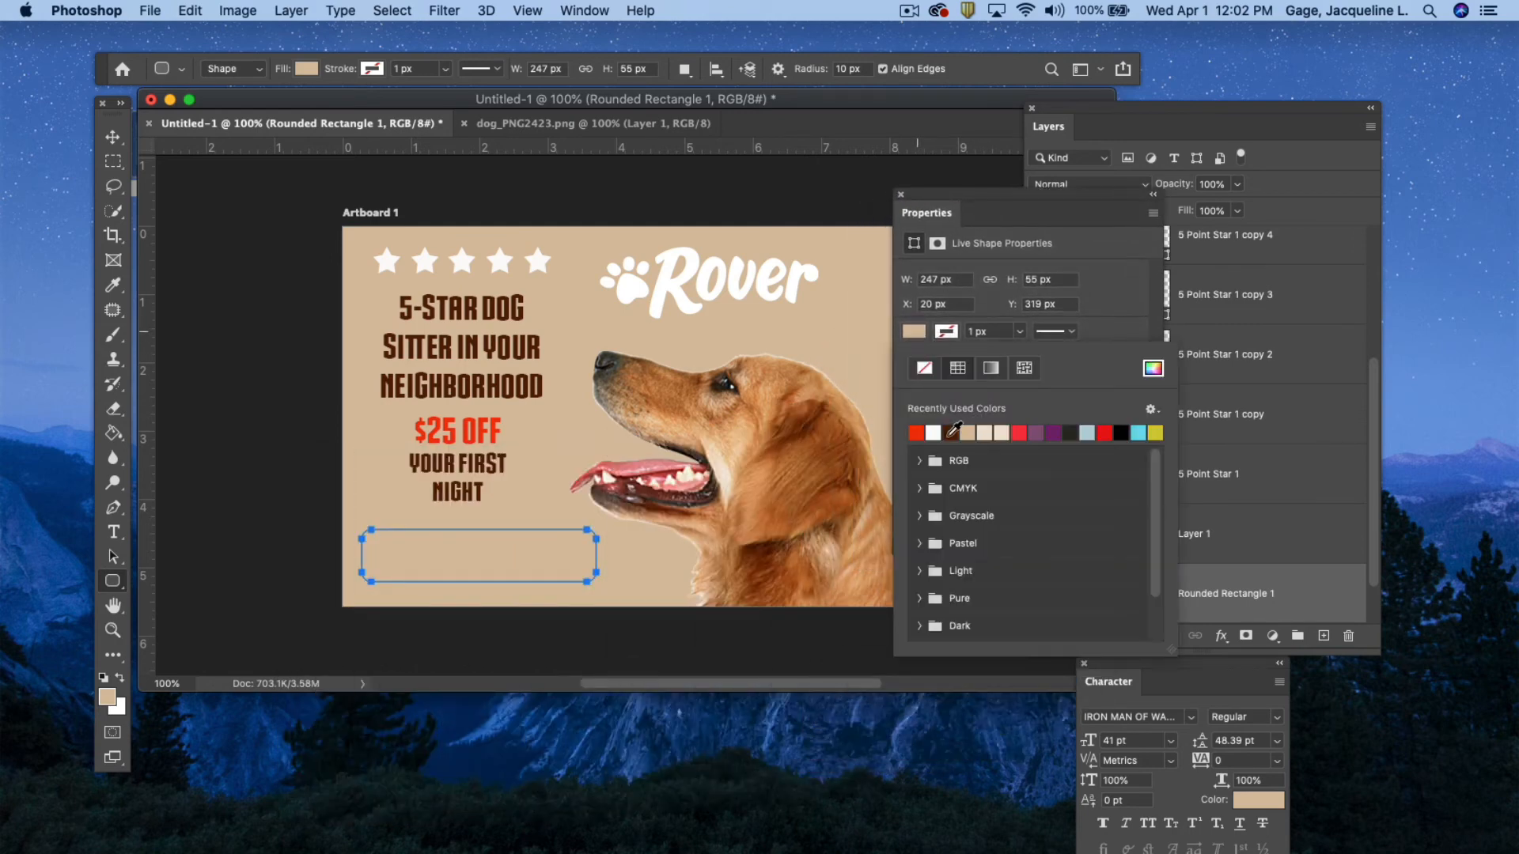
left_click(951, 433)
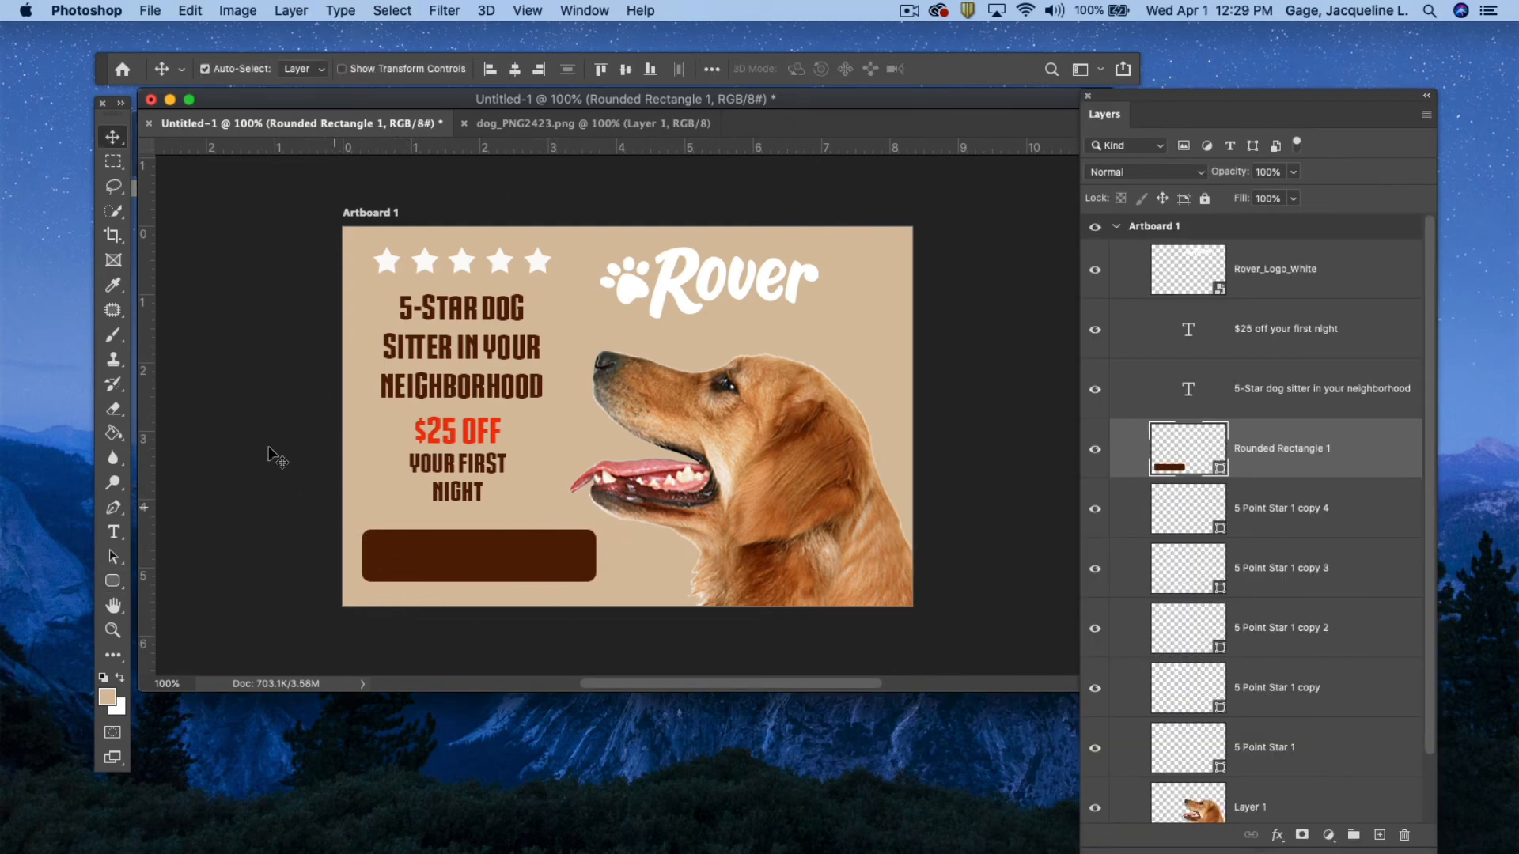
- Add the text "FIND A SITTER" inside the brown rounded rectangle
left_click(114, 534)
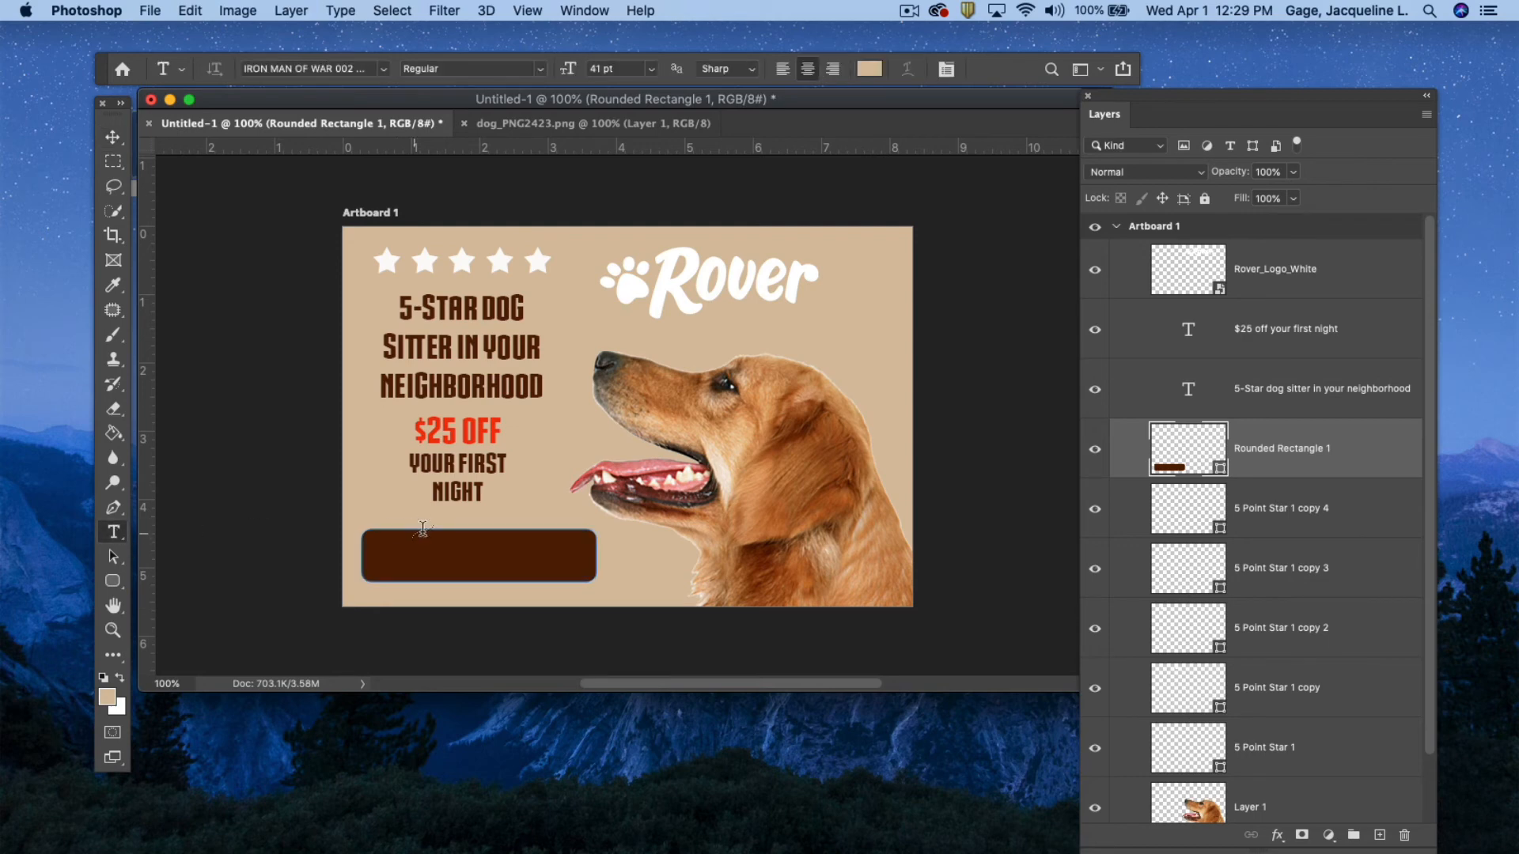
left_click(413, 546)
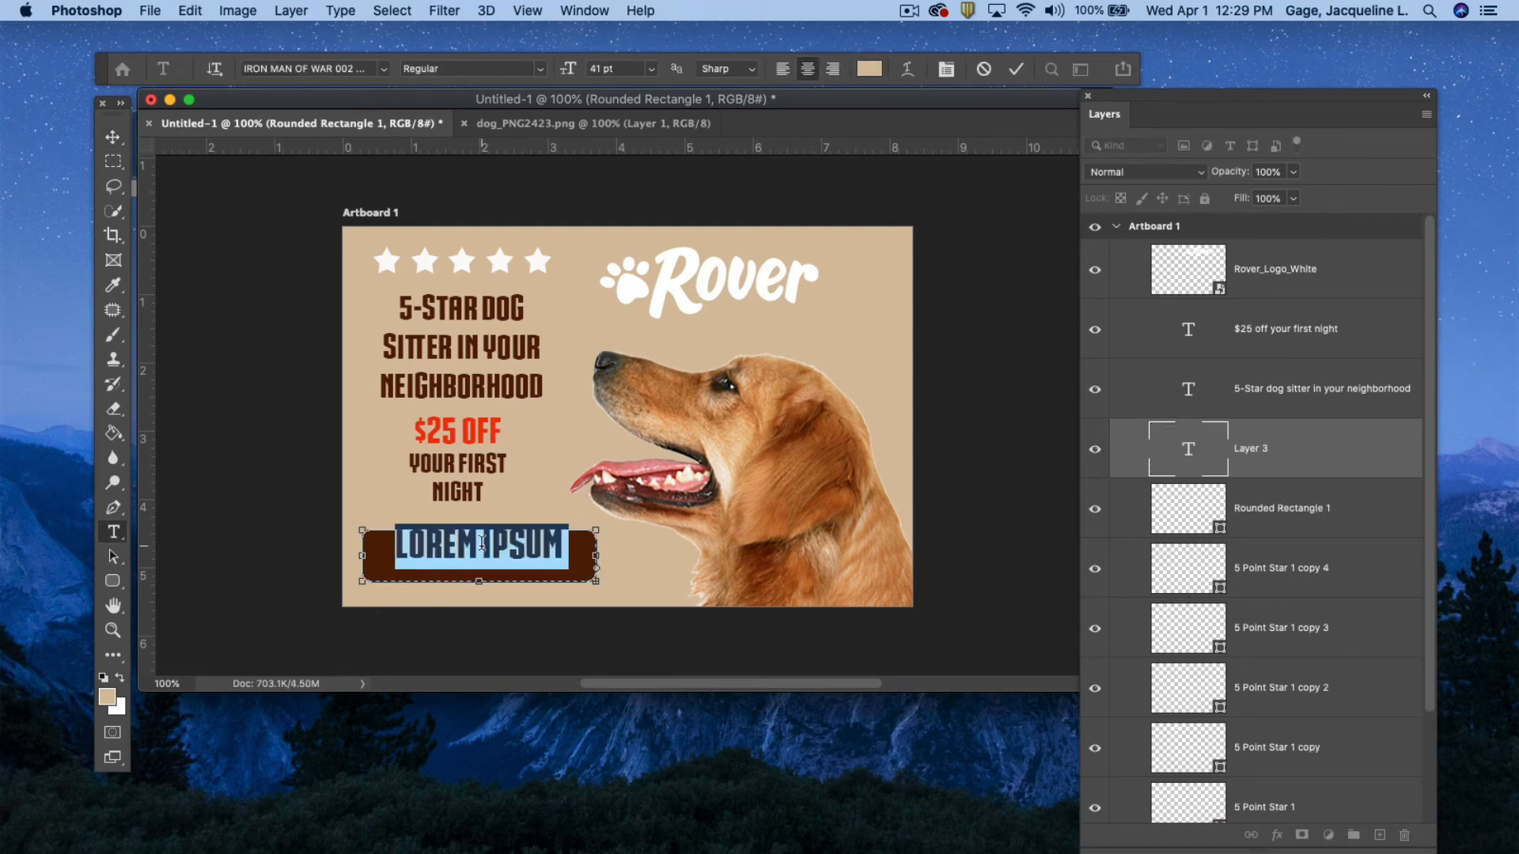
type("FIN")
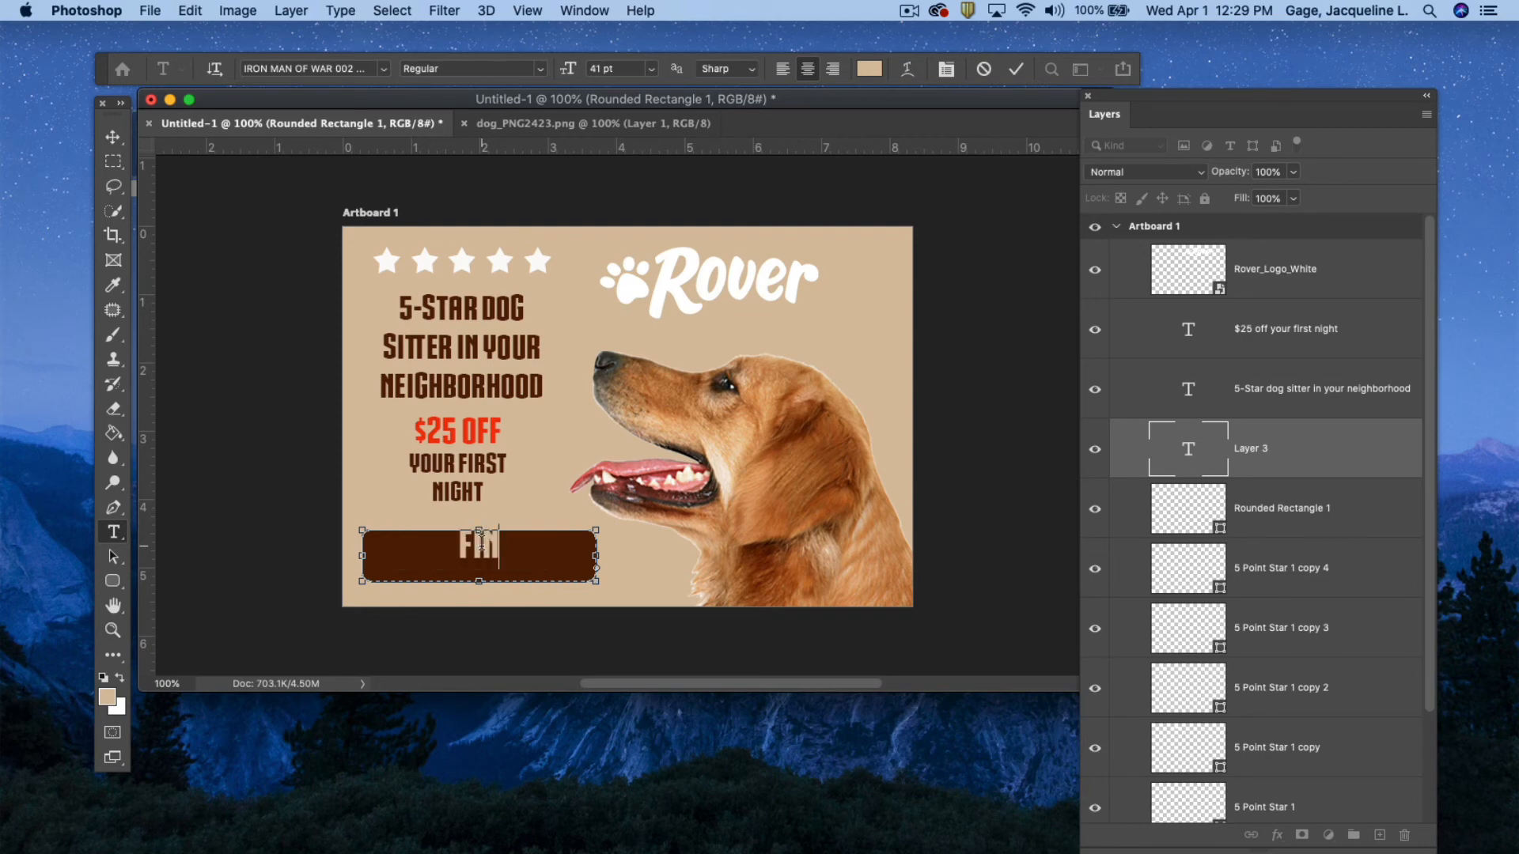
type("D A SITTER")
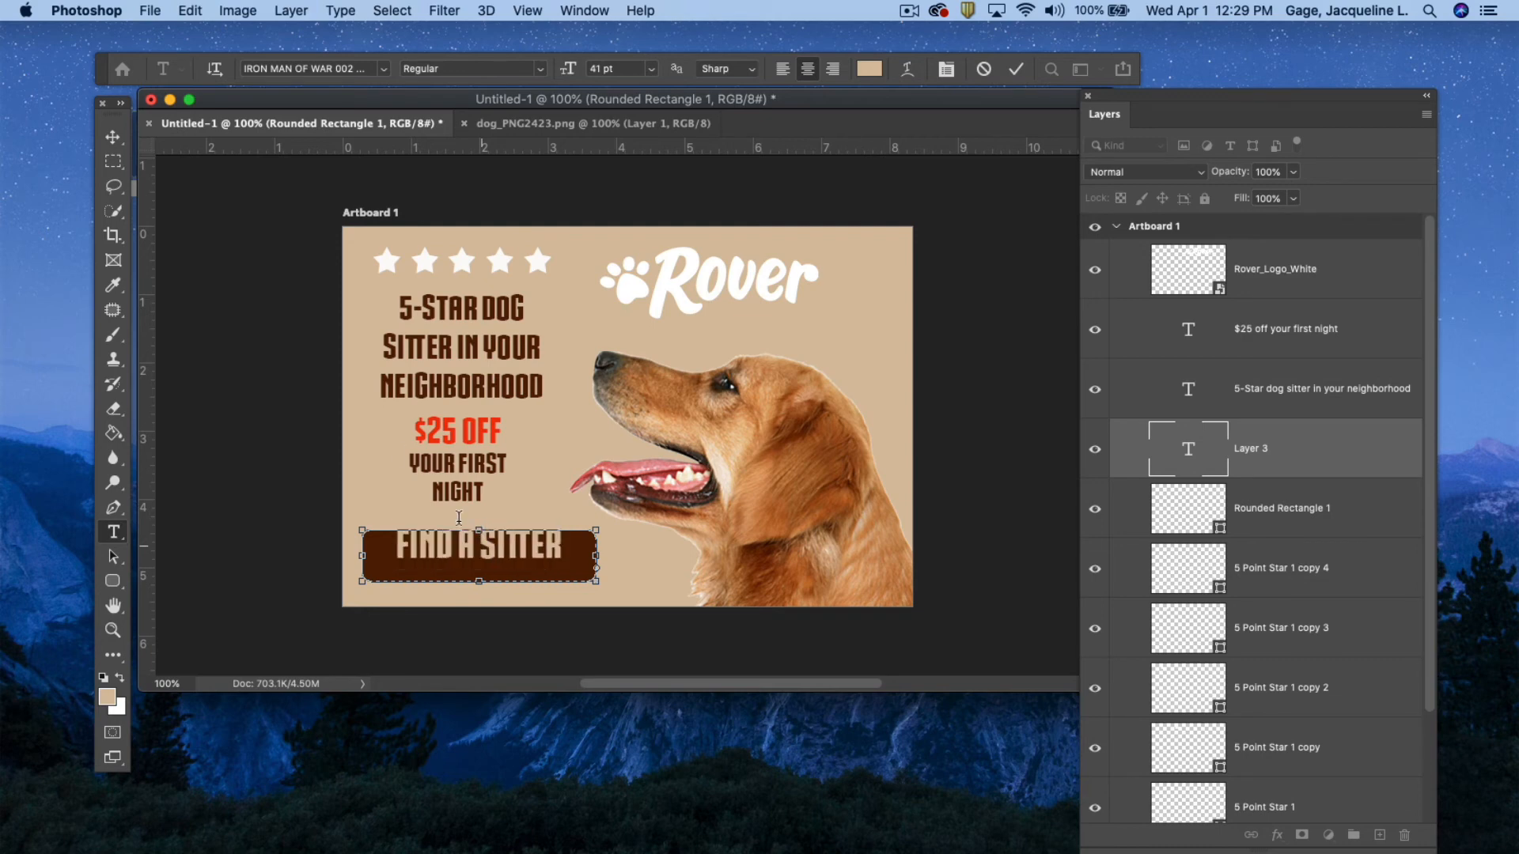
- Center the "FIND A SITTER" text inside the brown rounded rectangle and recolor it off-white (f8f5f2)
left_click(113, 137)
left_click_drag(480, 548, 471, 560)
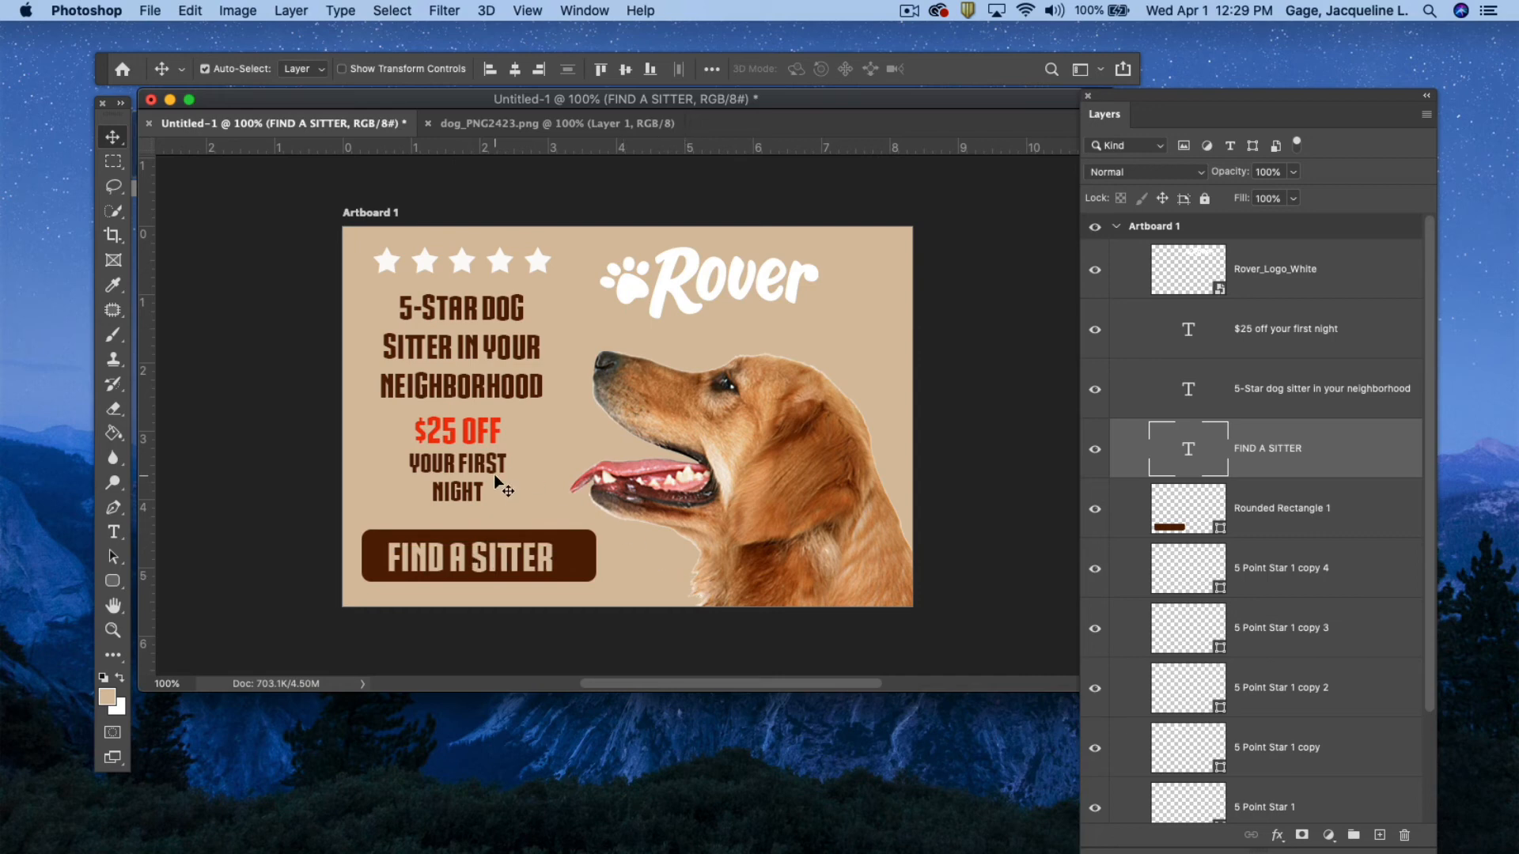
left_click(116, 530)
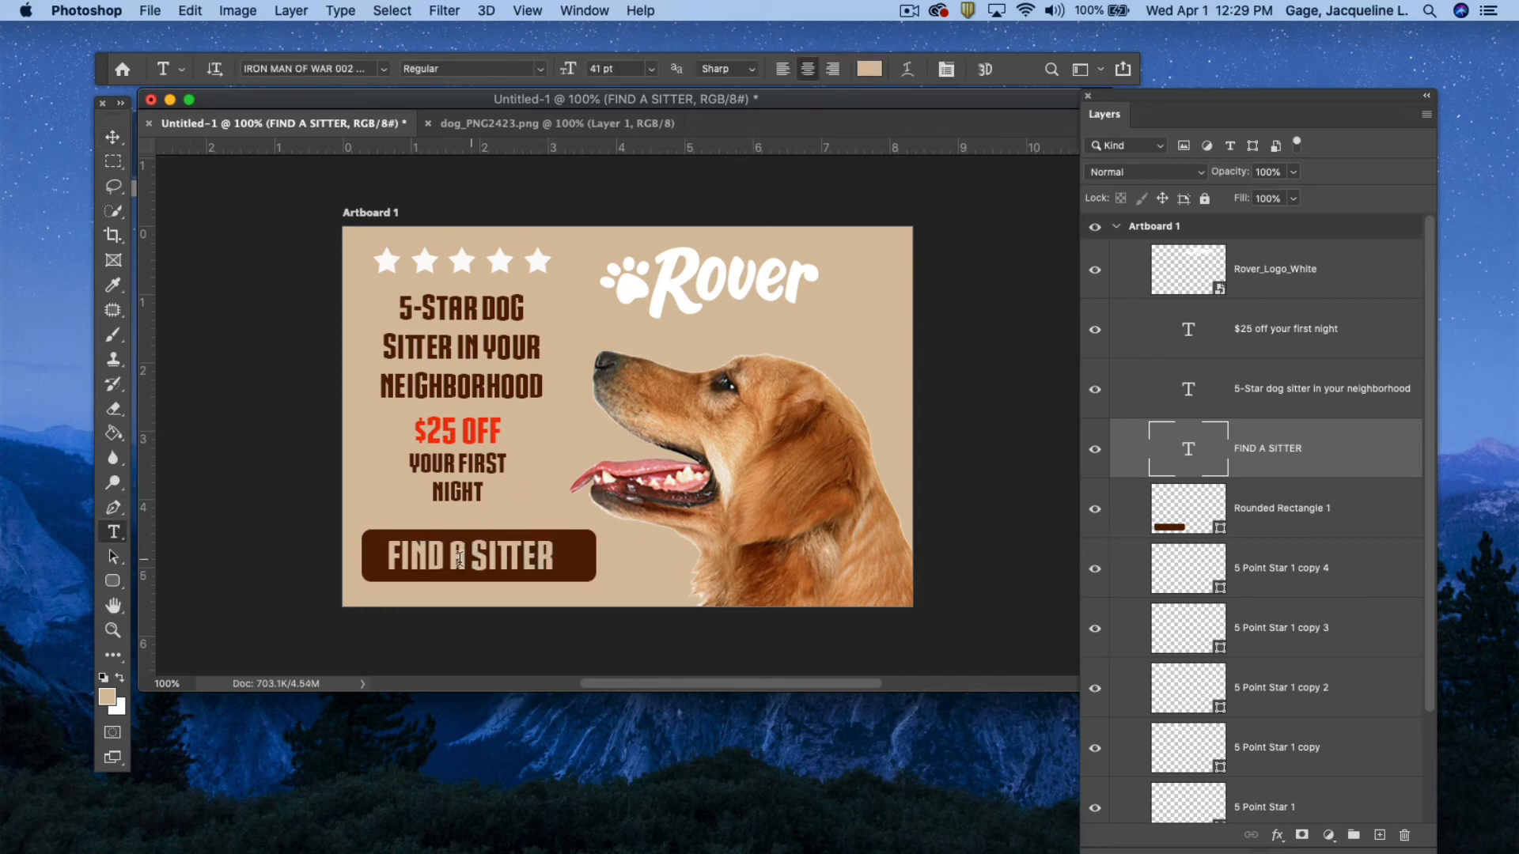
double_click(489, 556)
left_click(1290, 449)
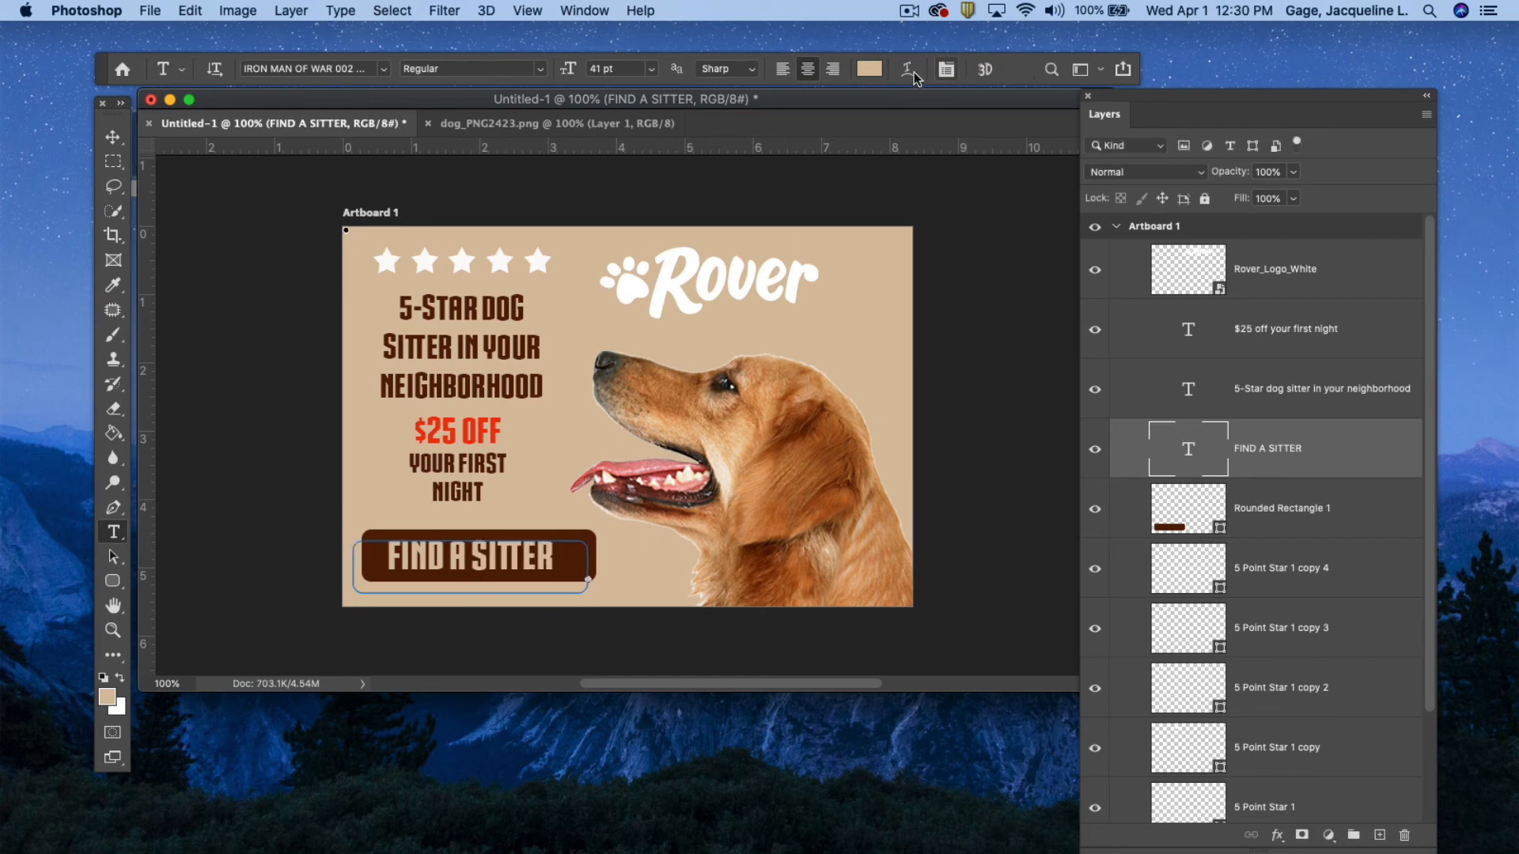
left_click(869, 69)
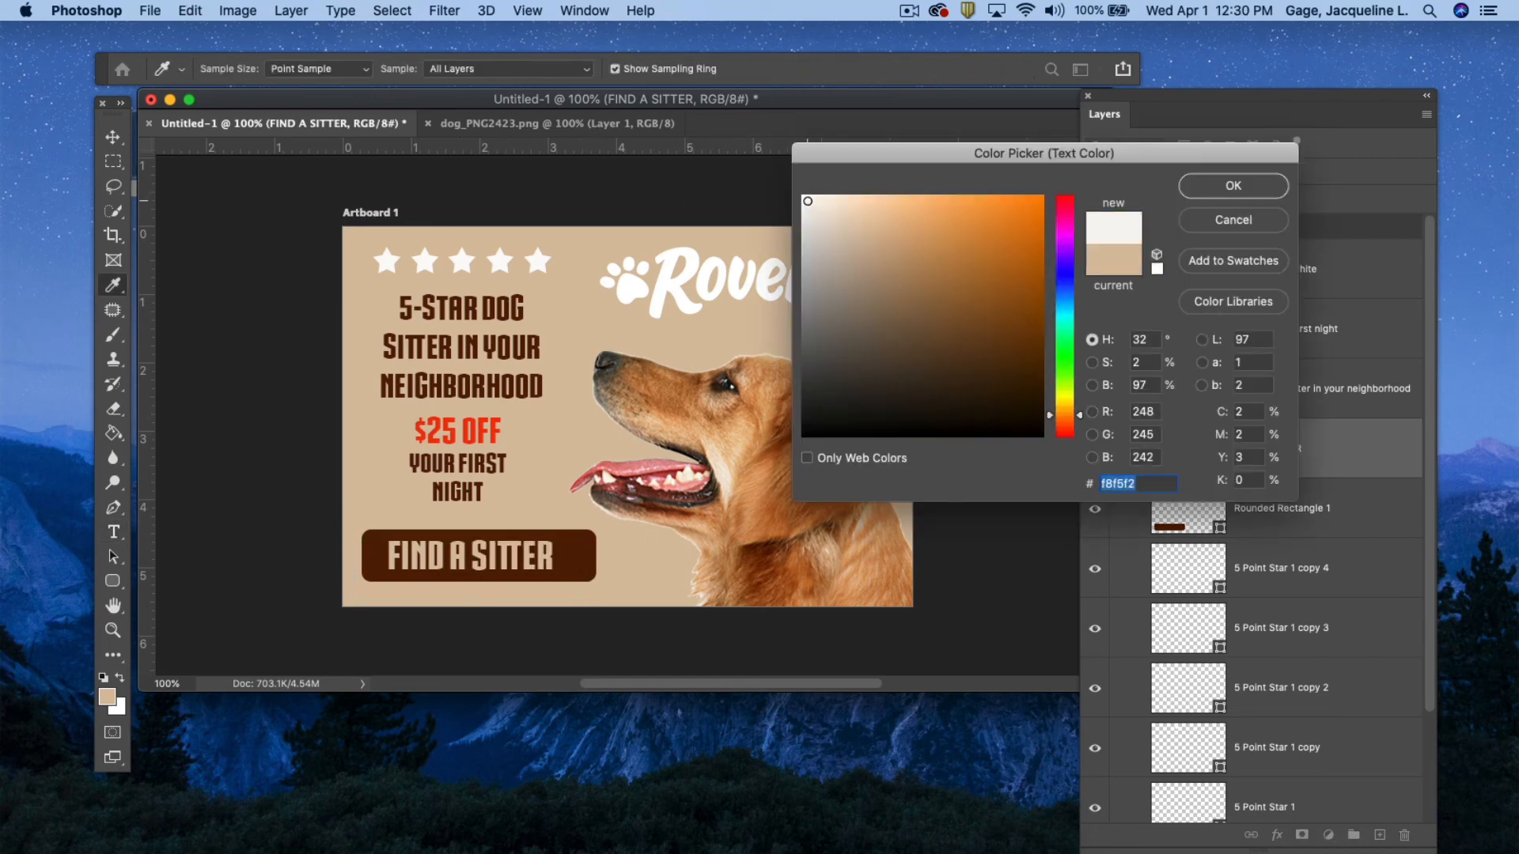
left_click(1234, 186)
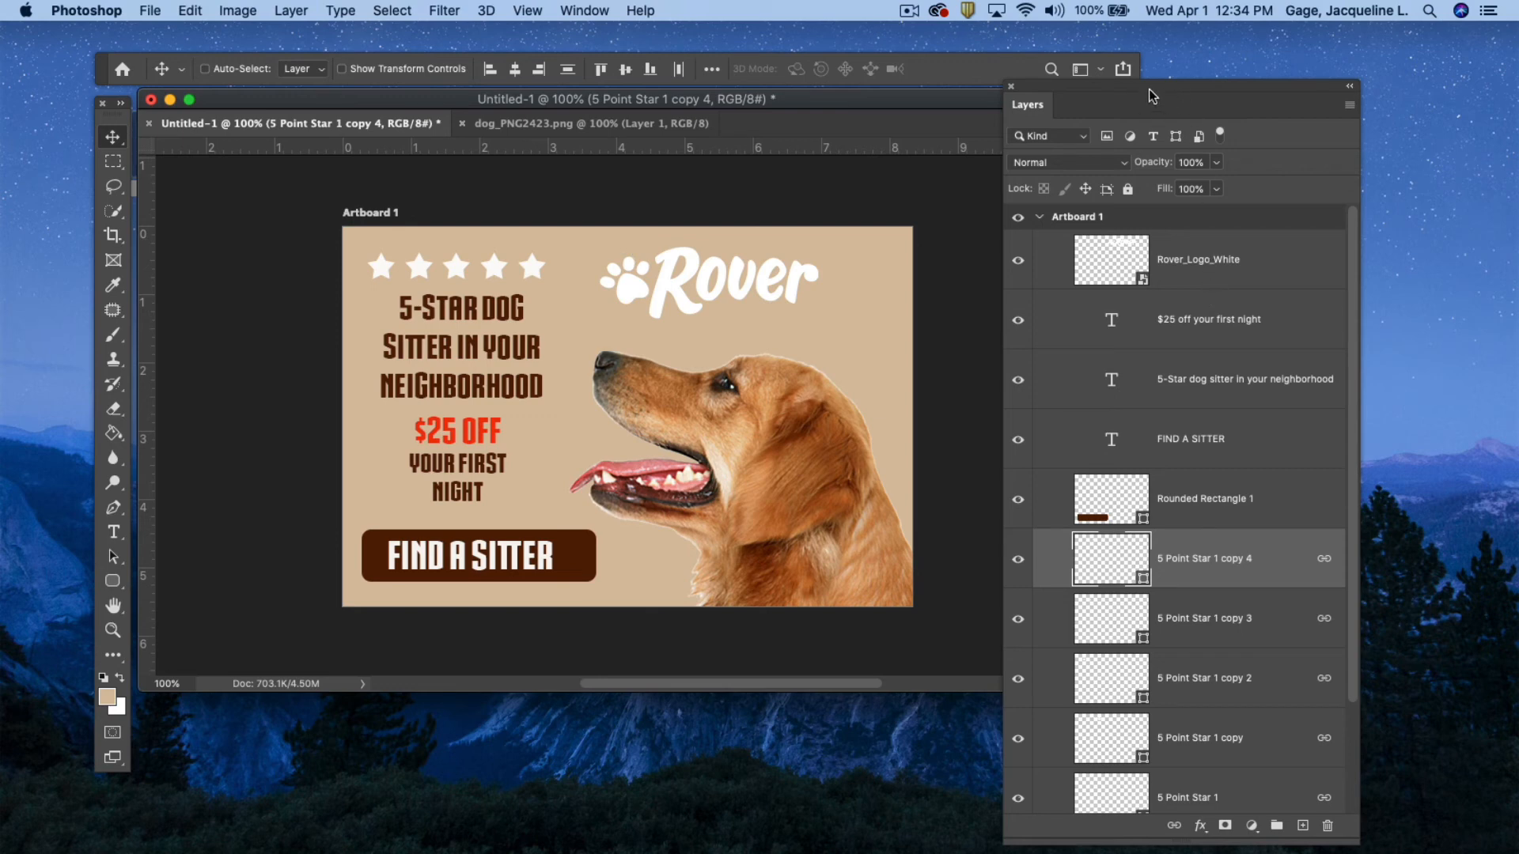
- Align the horizontal centers of the offer text, headline, "FIND A SITTER" text and brown rounded rectangle
left_click_drag(1152, 96, 1104, 69)
left_click(1223, 284)
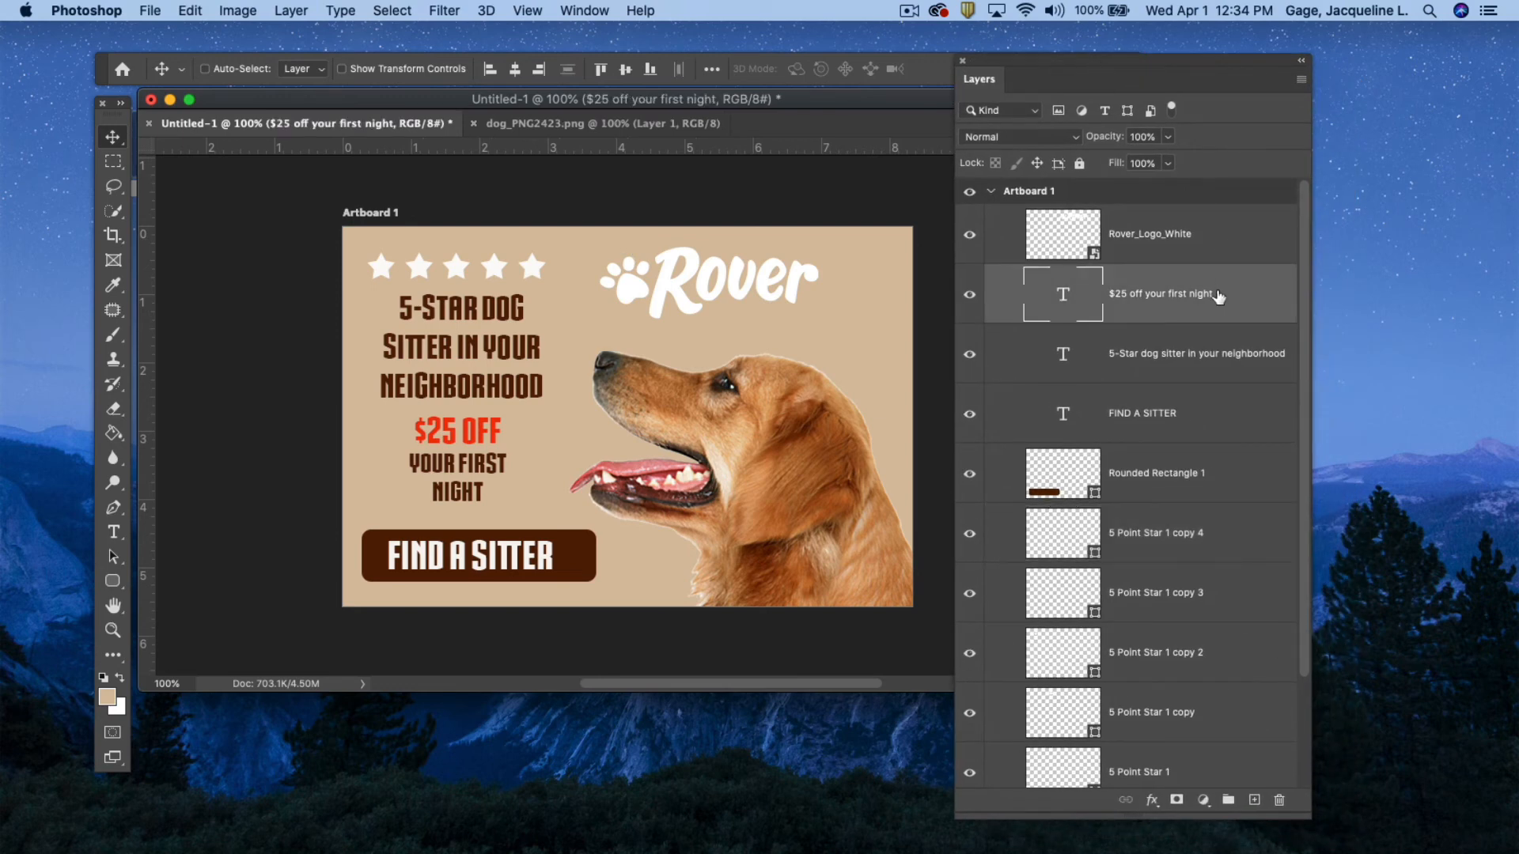
left_click(1225, 356, "shift")
left_click(1215, 404, "shift")
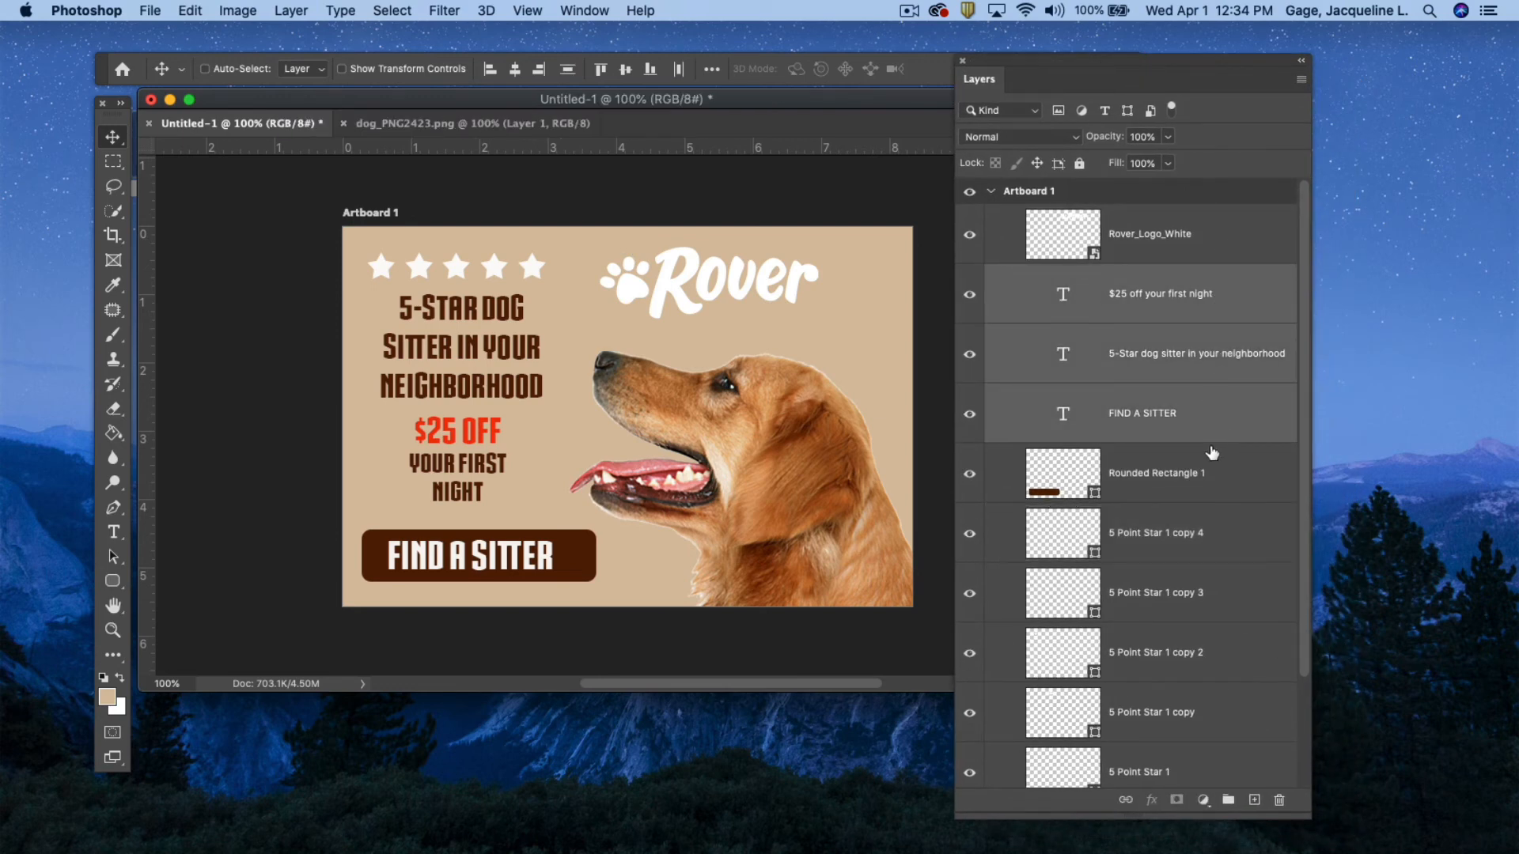
left_click(1224, 479, "shift")
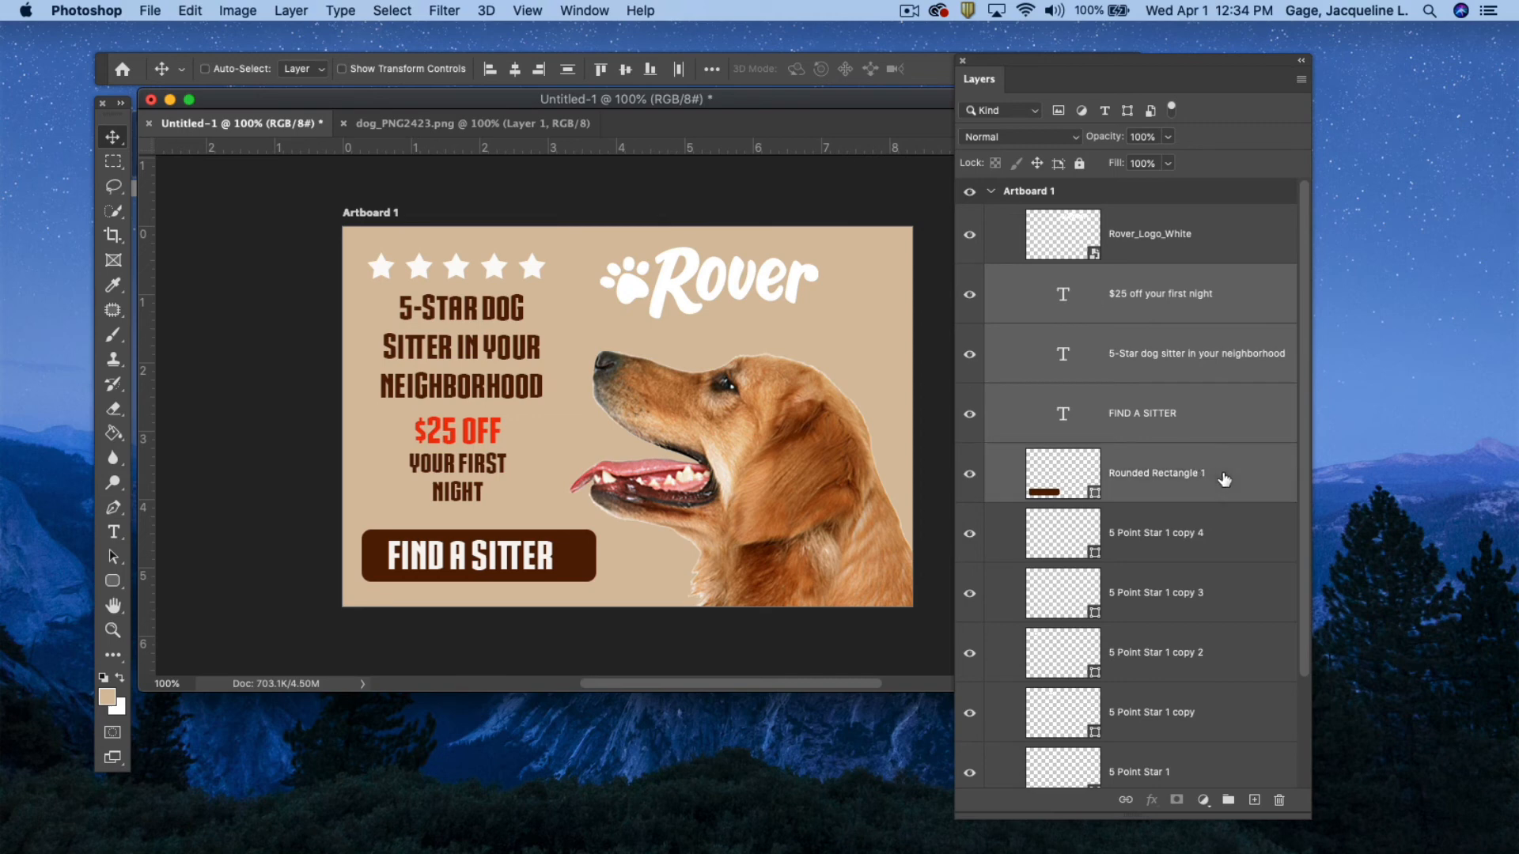
left_click(514, 70)
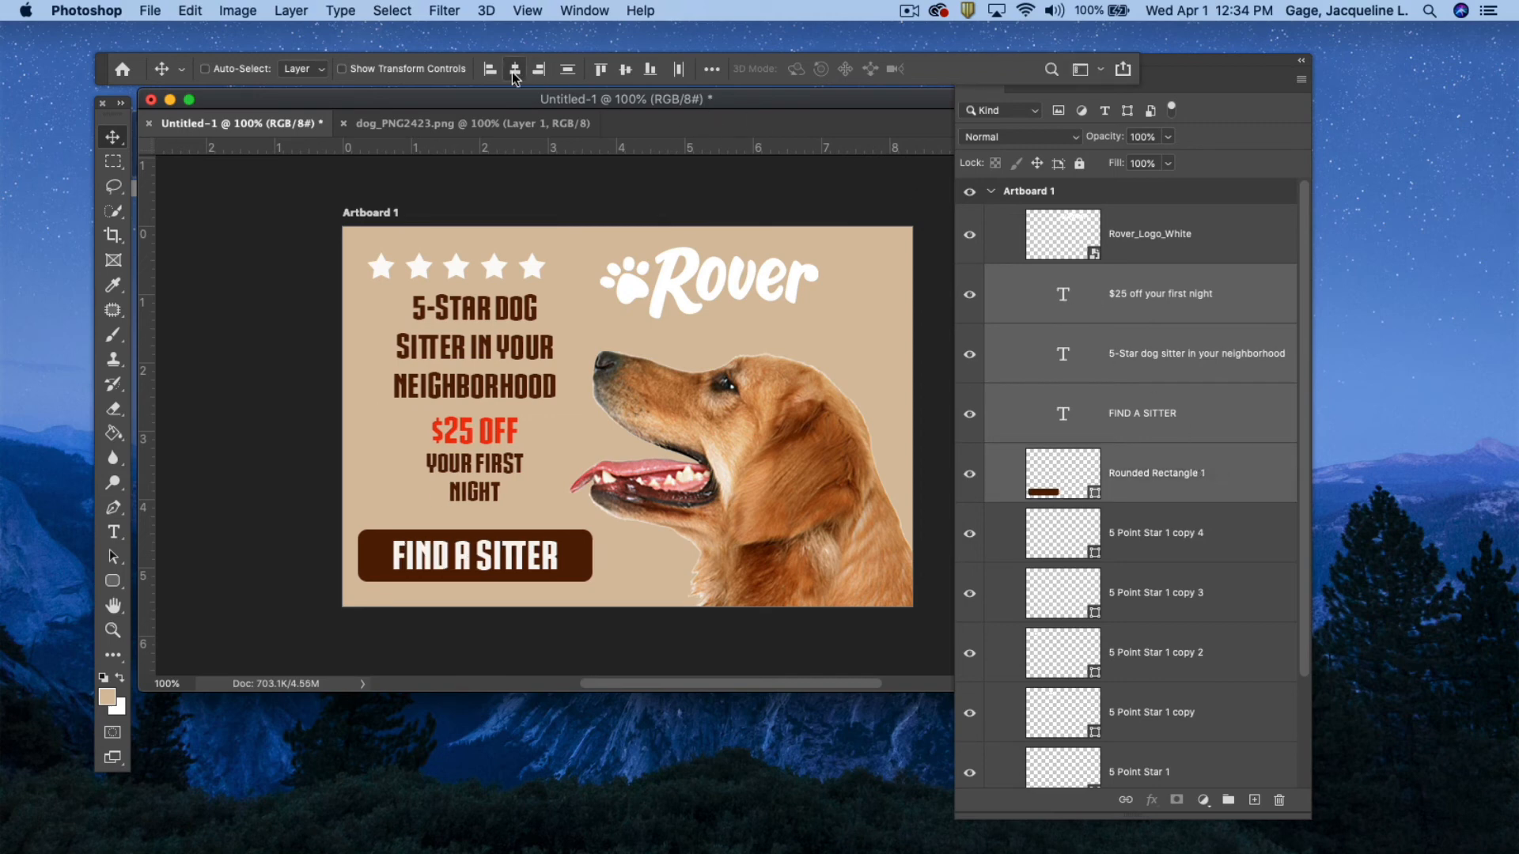
- Nudge the aligned text layers and brown button together a few pixels right and slightly down
key("Right")
key("Right")
key("Right")
key("Right")
key("Right")
key("Right")
key("Right")
key("Right")
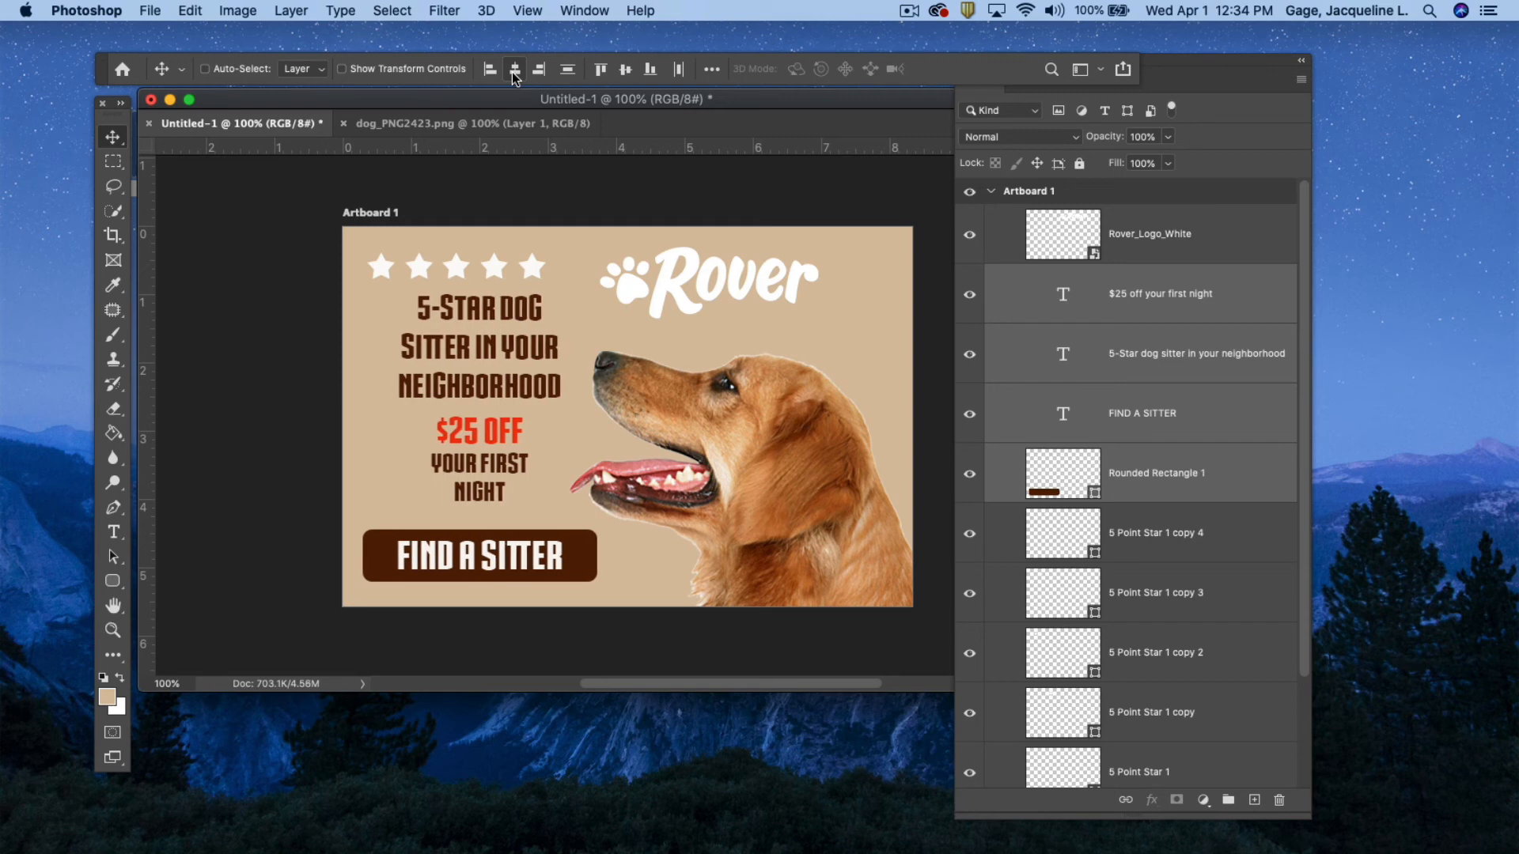
key("Down")
key("Down")
key("Down")
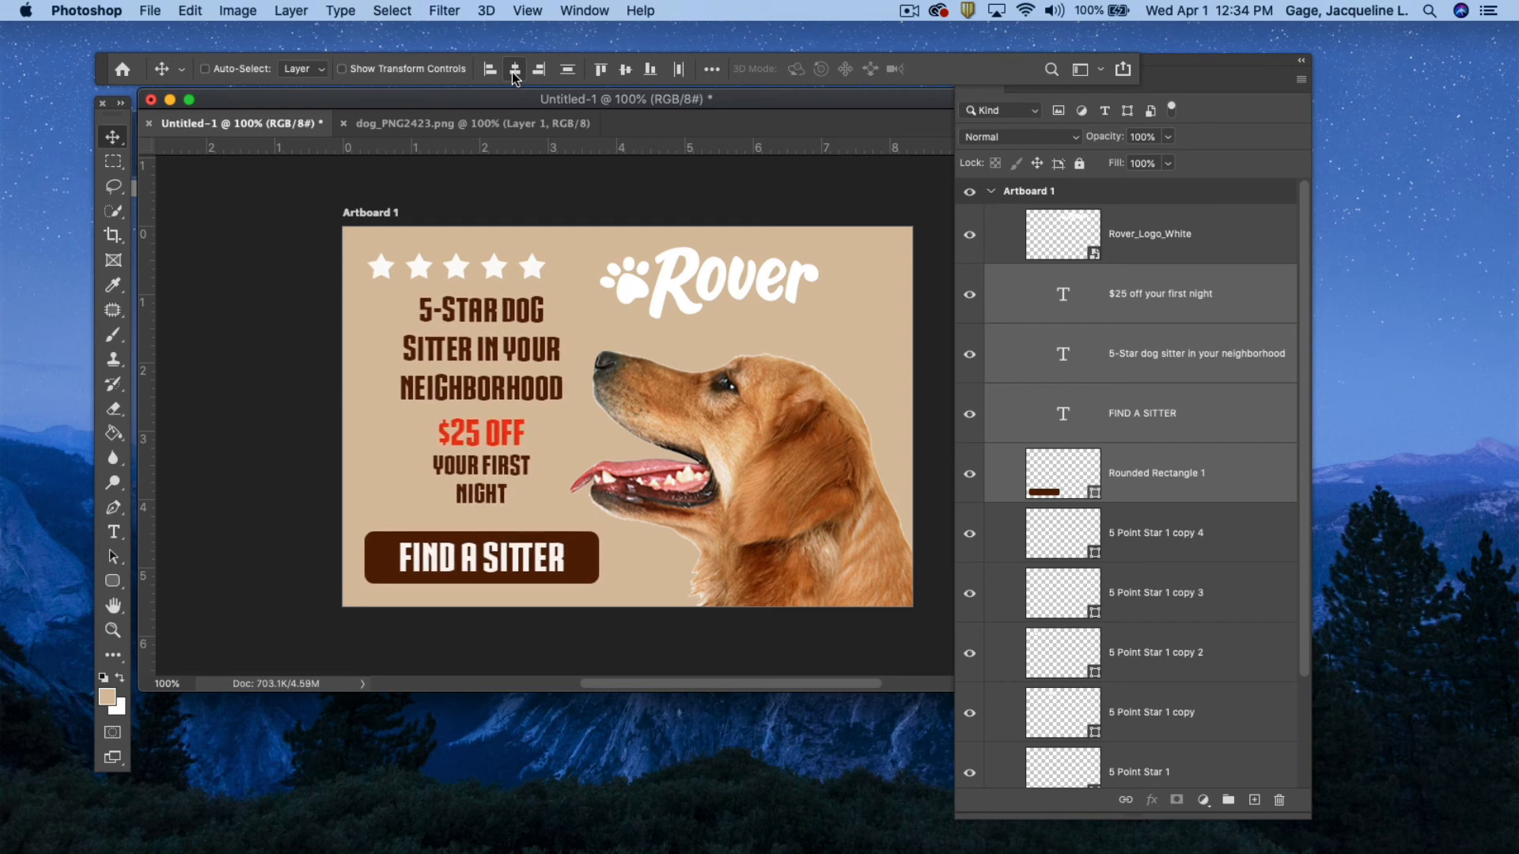
- Nudge the "FIND A SITTER" text and its brown rounded rectangle up together by a few pixels
left_click(1246, 461)
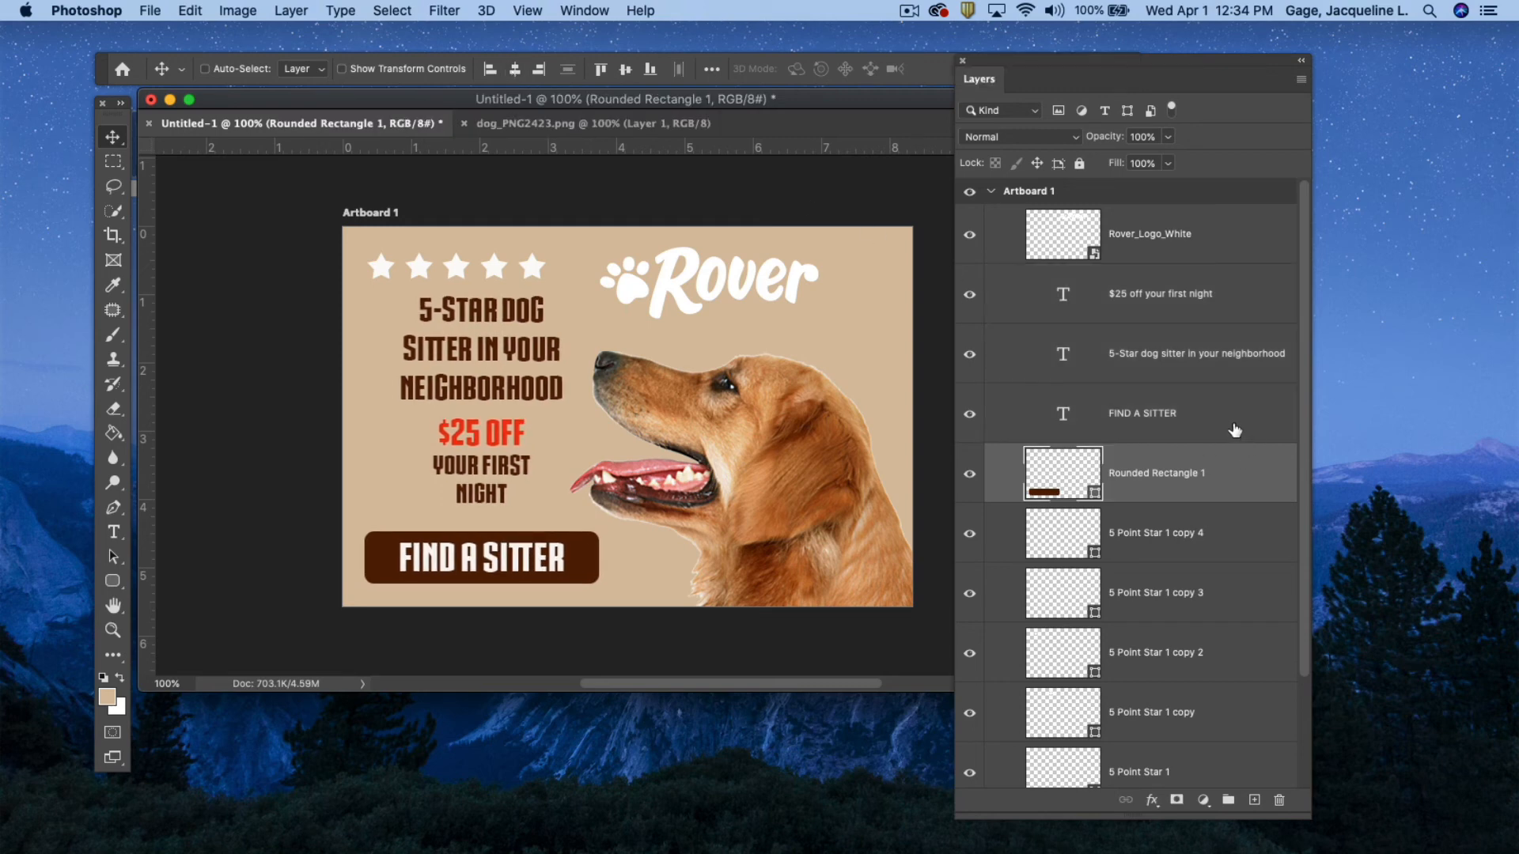
left_click(1232, 431, "shift")
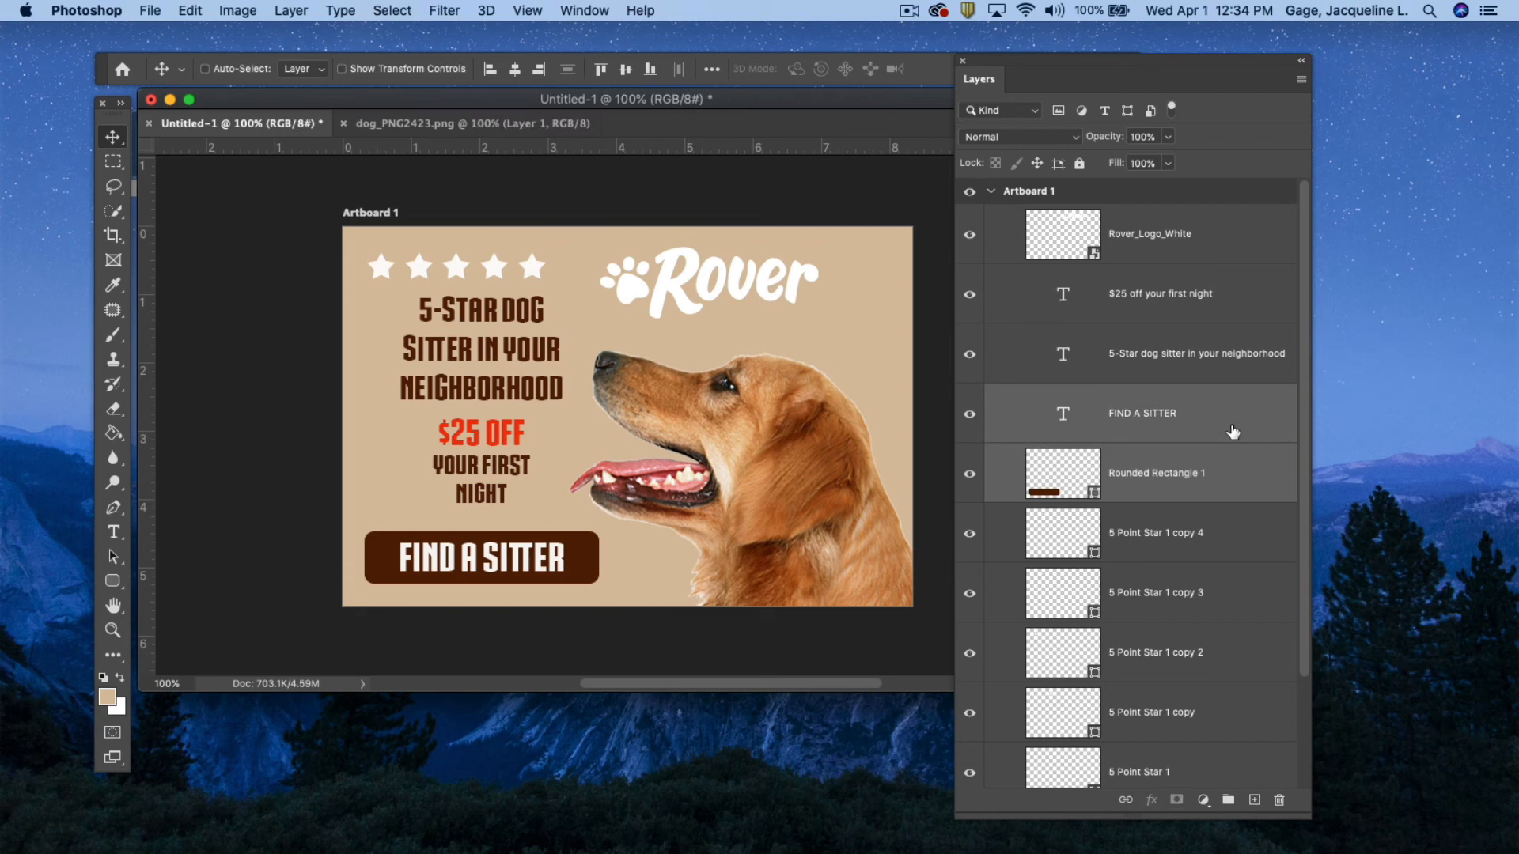
key("Up")
key("Up")
key("Up")
key("Up")
key("Up")
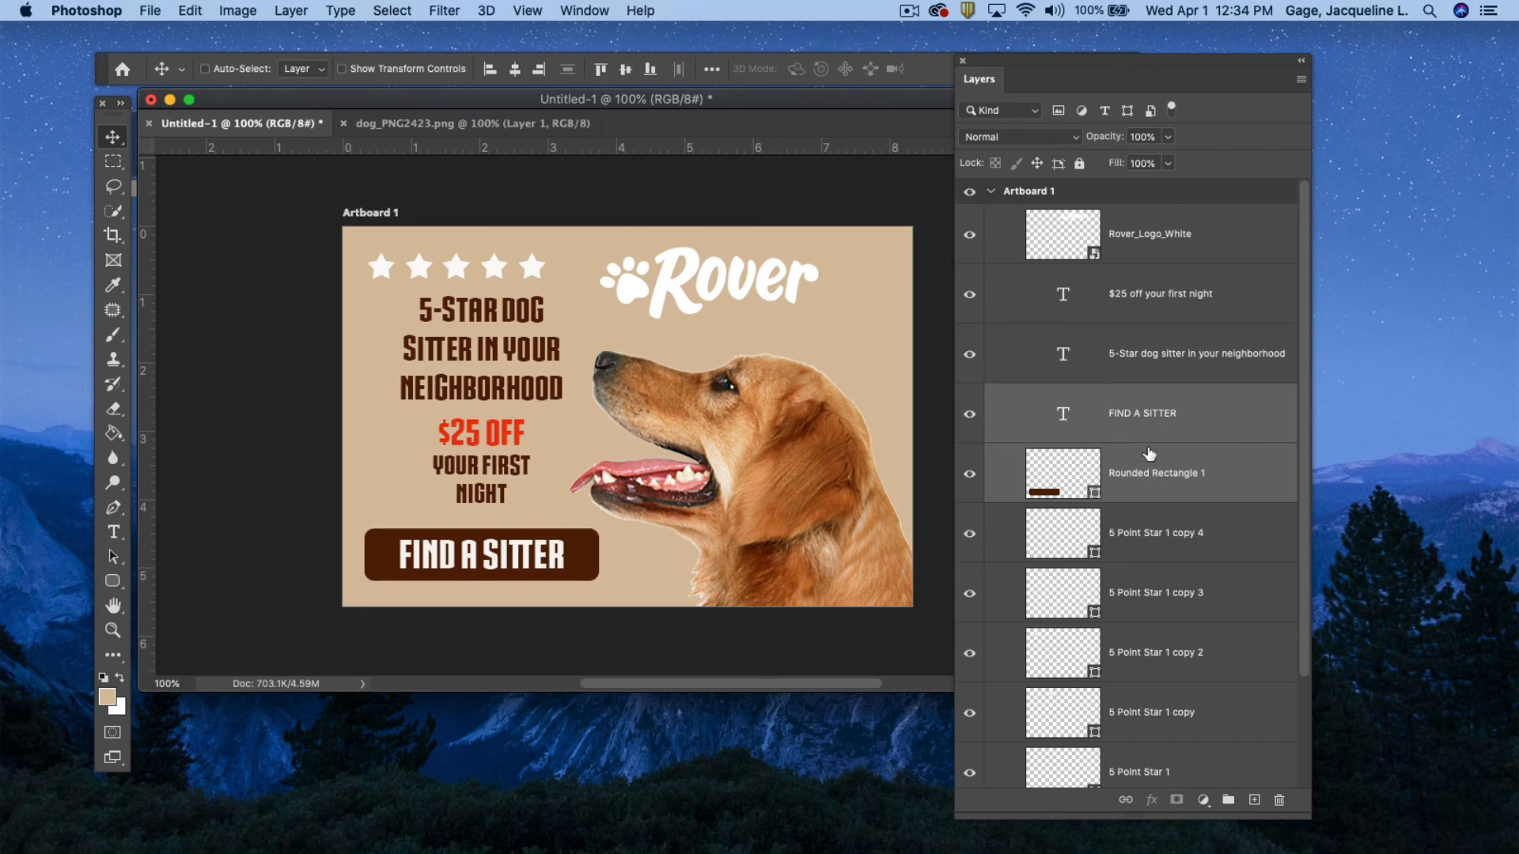
- Nudge the headline and $25 offer text down together, closer to the button, to open space below the stars
left_click(1169, 340)
left_click(1195, 309, "shift")
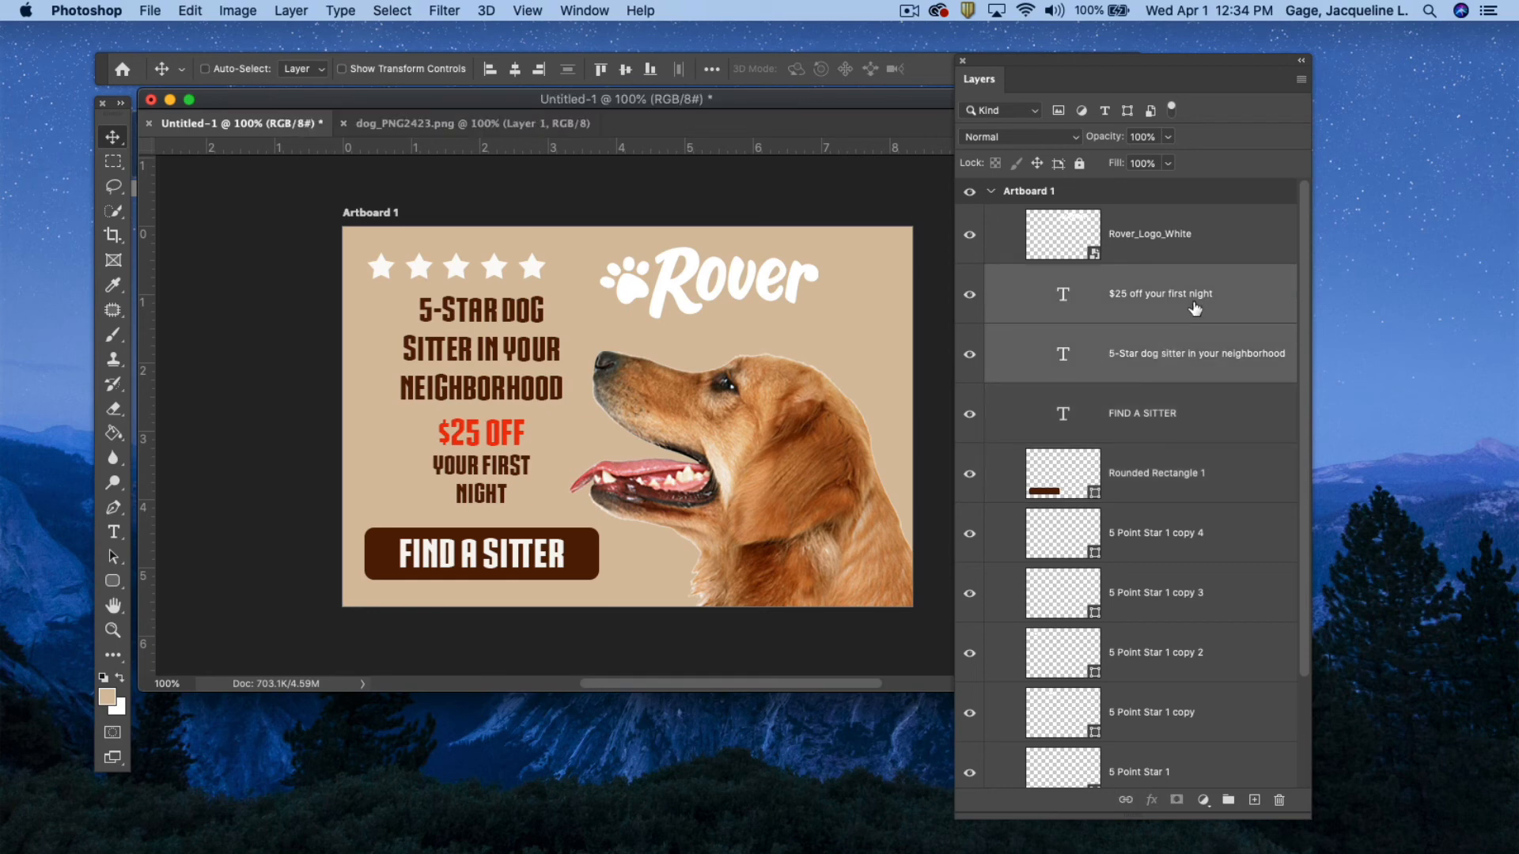
key("Down")
key("Down")
key("Down")
key("Down")
key("Down")
key("Down")
key("Down")
key("Down")
key("Down")
key("Down")
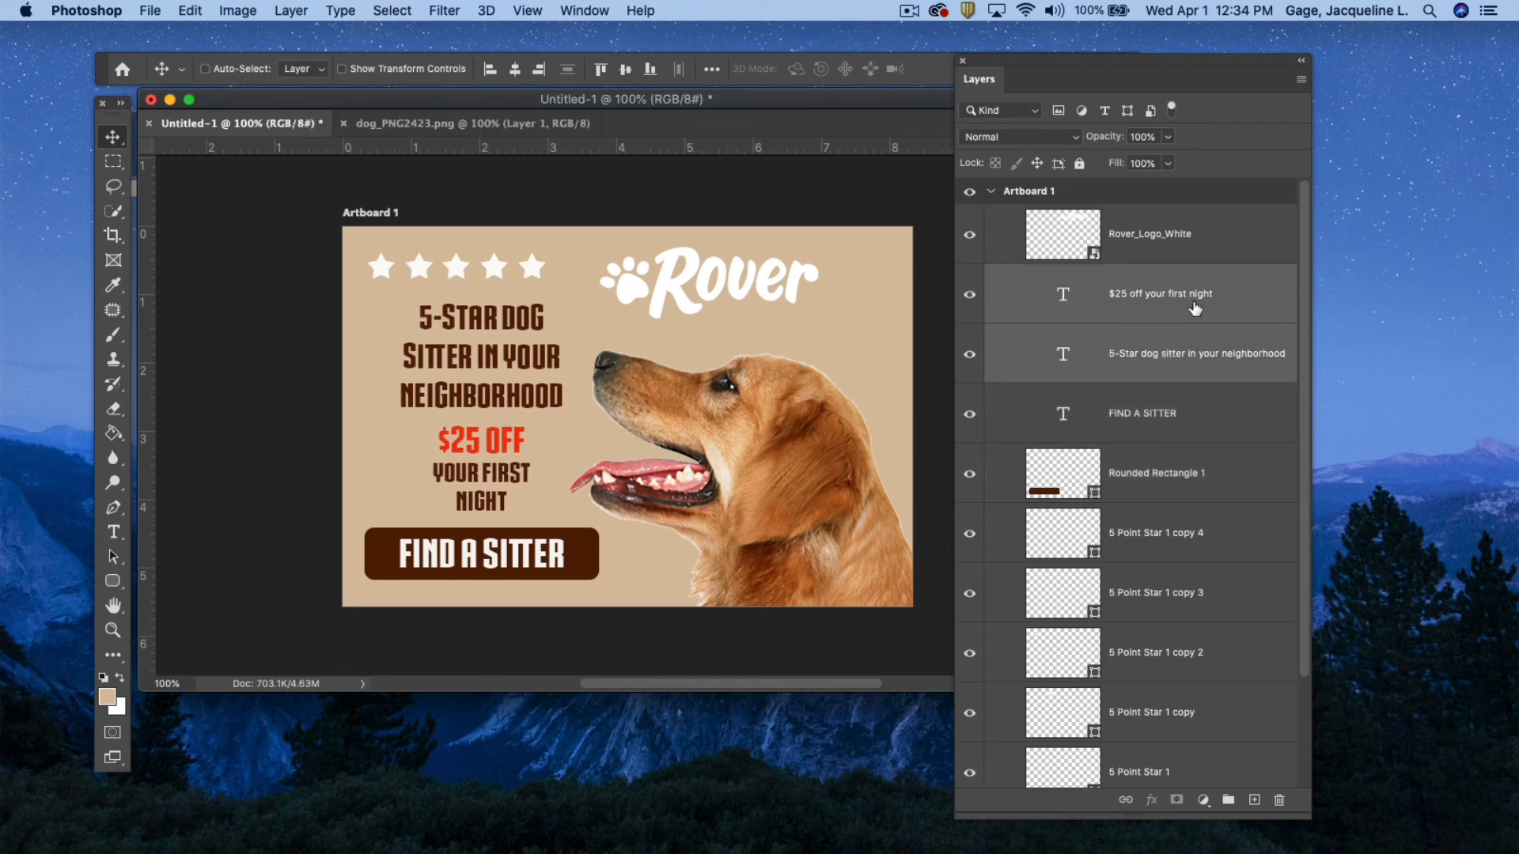
- Move the linked row of five stars right and slightly down so it sits centered above the headline
left_click(1239, 556)
scroll(1241, 546, "down", 2)
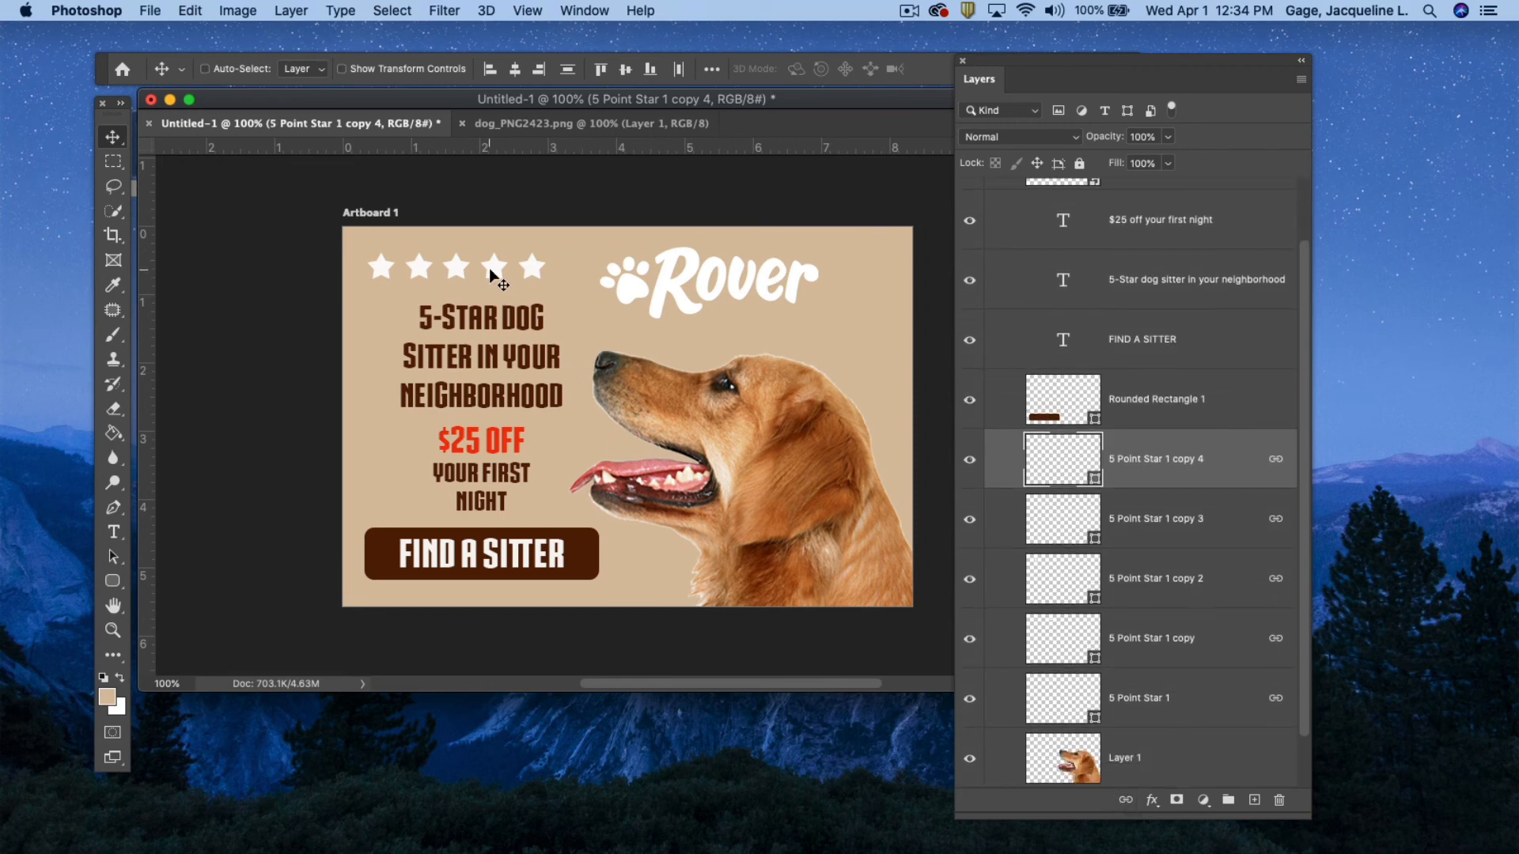
left_click_drag(491, 274, 508, 278)
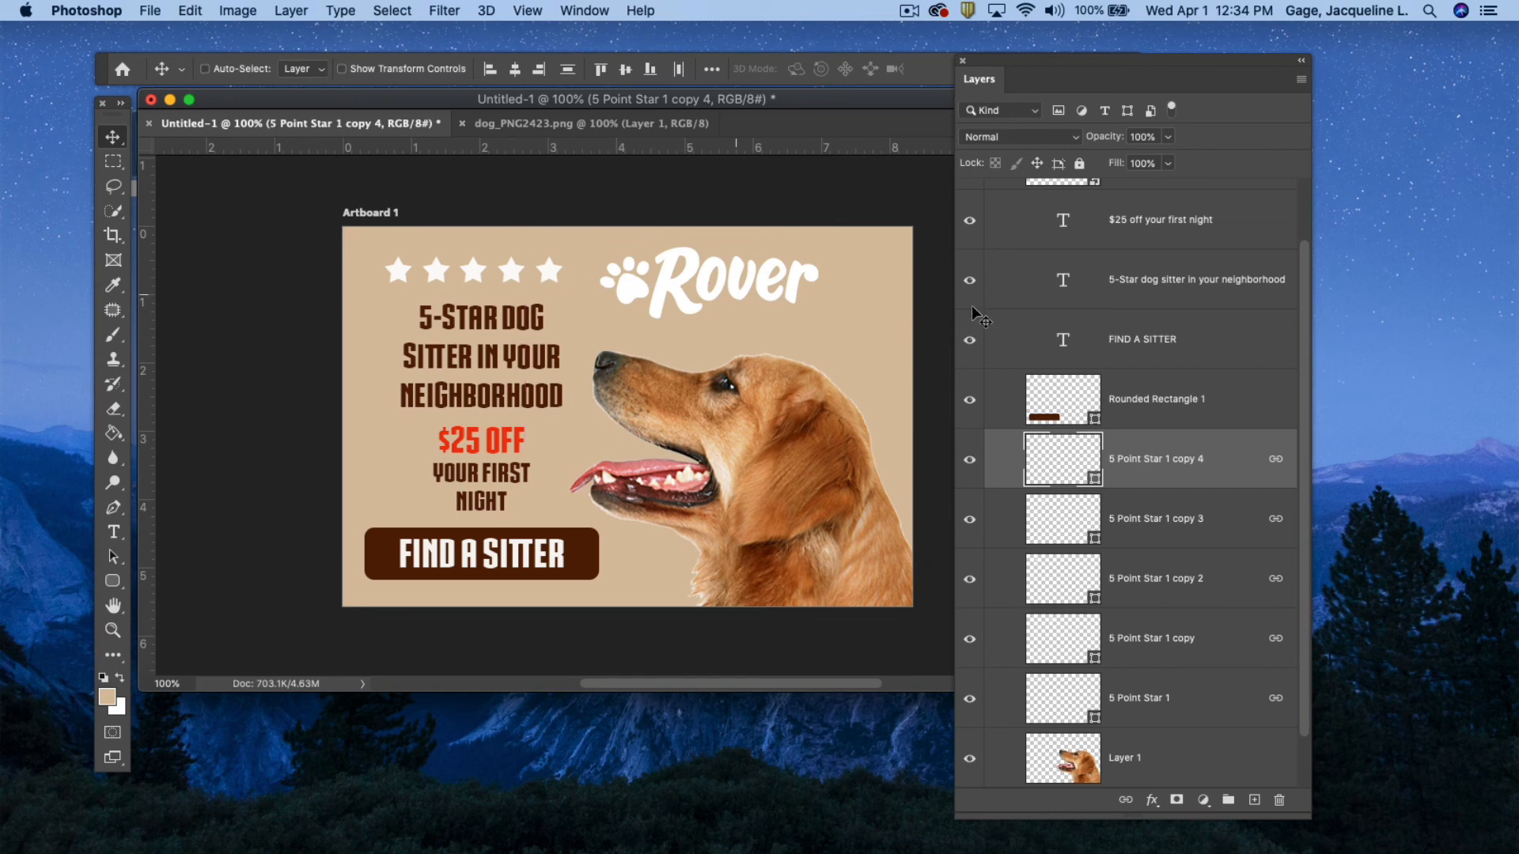
- Move the white Rover logo right and slightly down, above the dog's head
scroll(1227, 334, "up", 3)
left_click(1229, 248)
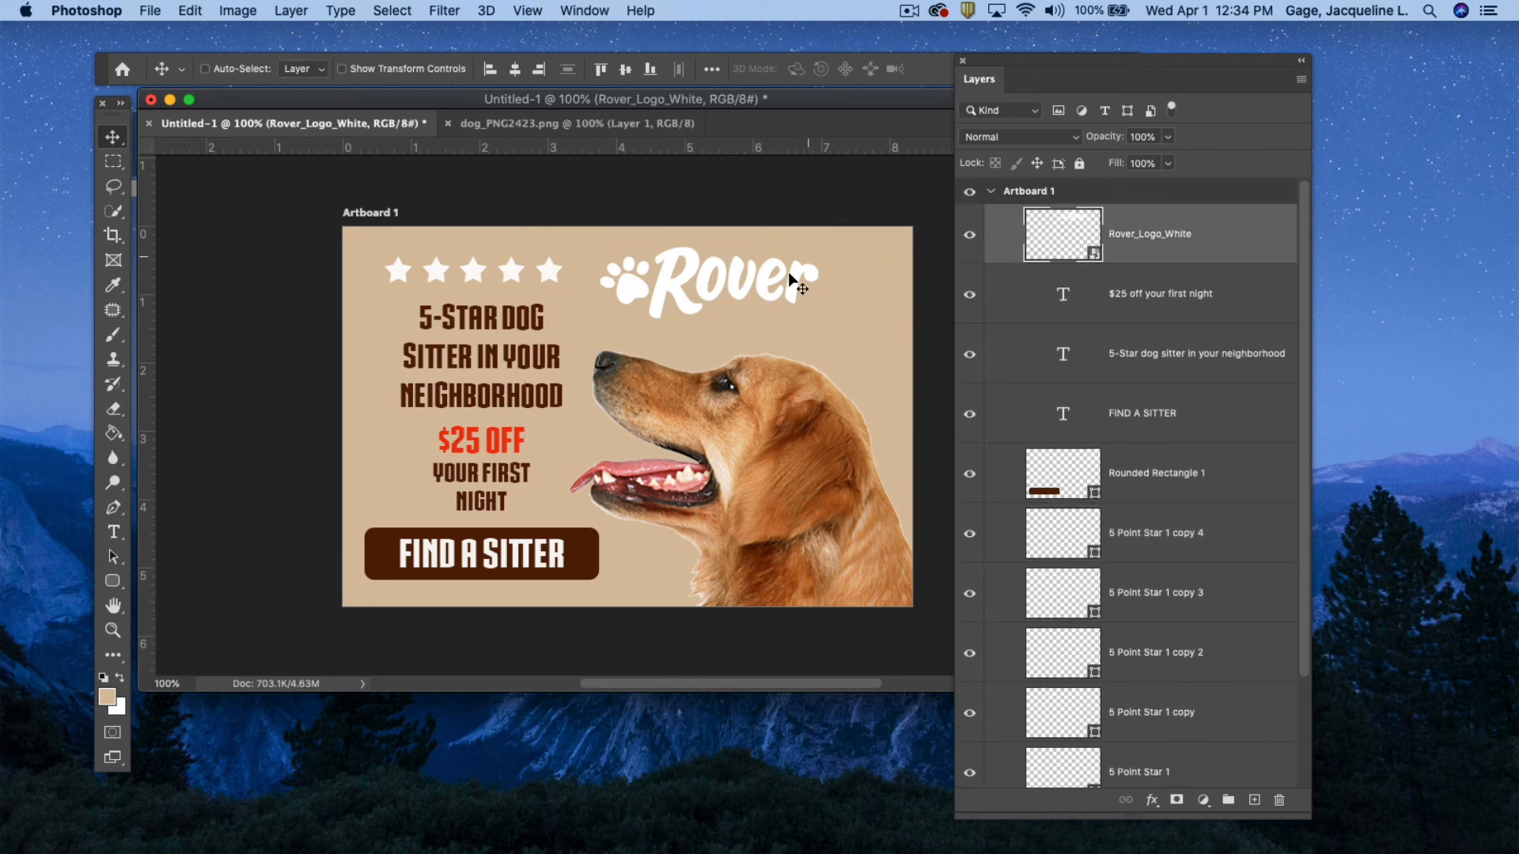
left_click_drag(785, 289, 823, 300)
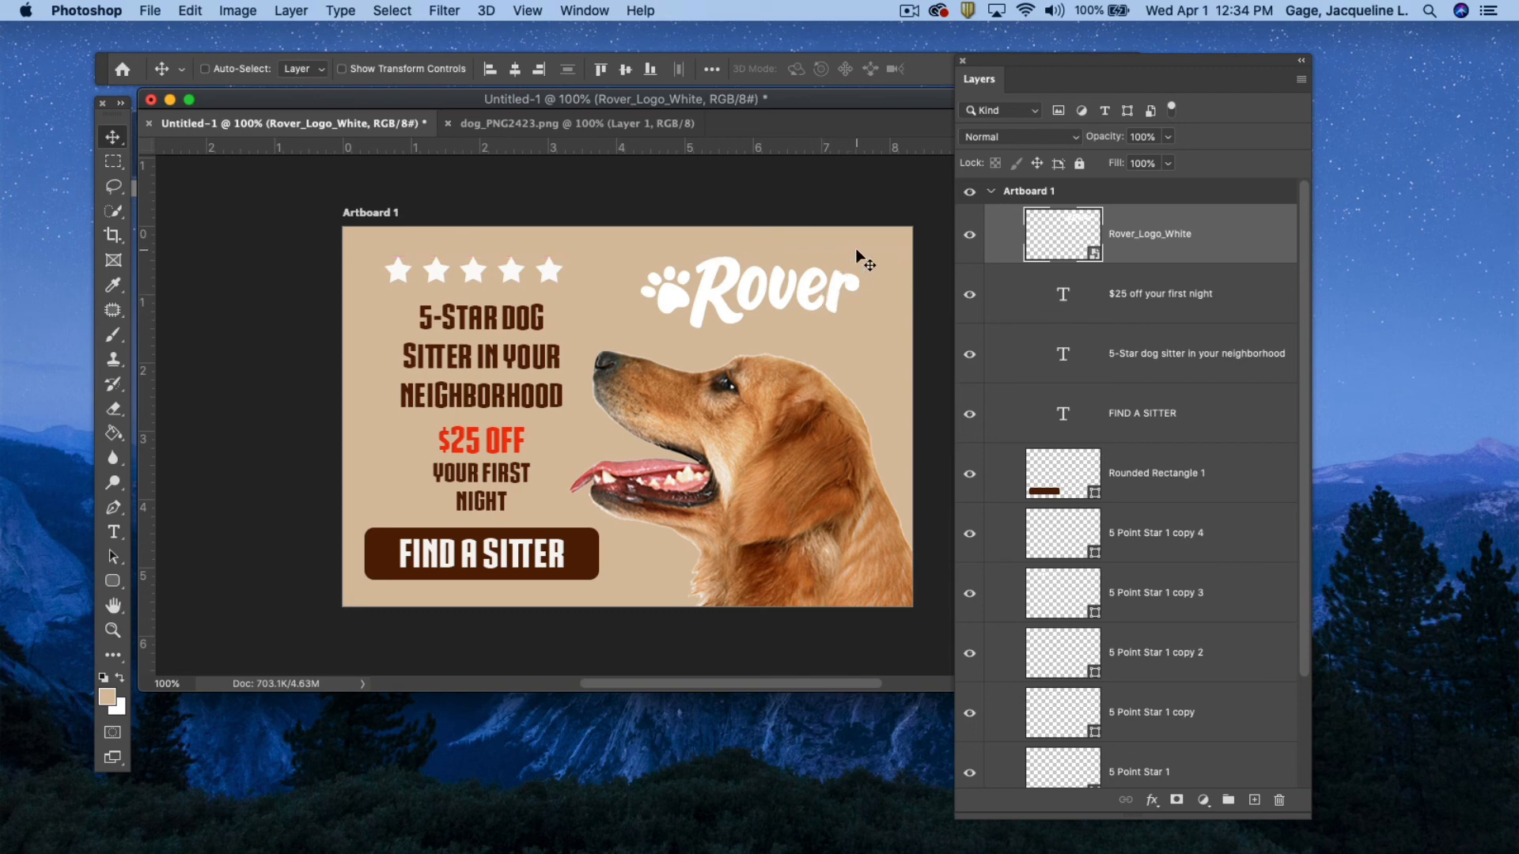
- Shift the dog image slightly right, away from the headline and button
scroll(1169, 356, "down", 4)
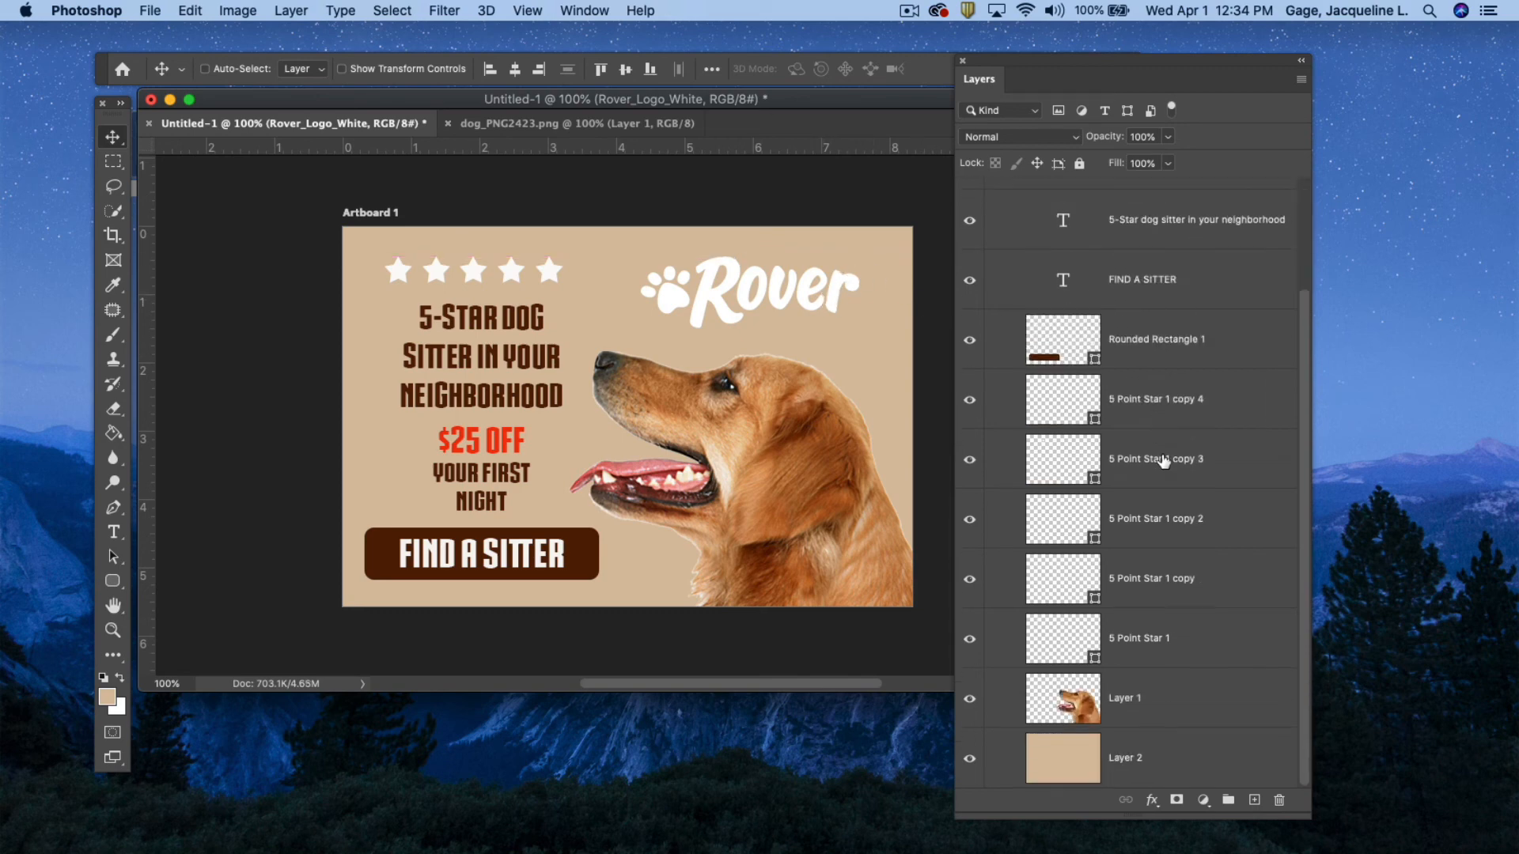
left_click(1181, 715)
left_click_drag(834, 528, 850, 529)
- Add a new empty layer and place it at the top of the artboard's layer stack, above the Rover logo
left_click_drag(1012, 73, 1122, 73)
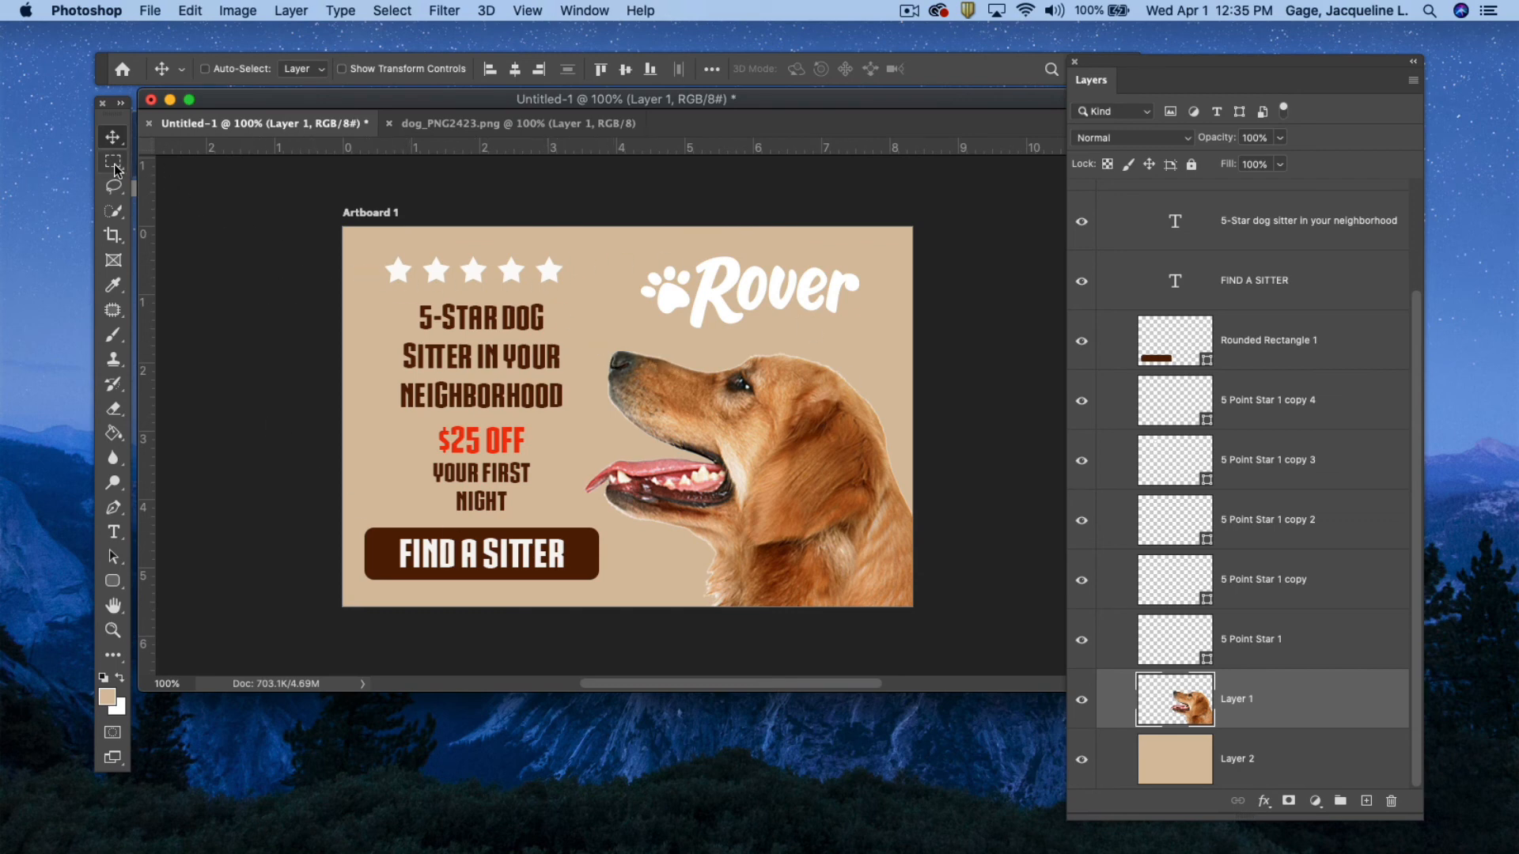
left_click_drag(1415, 307, 1407, 183)
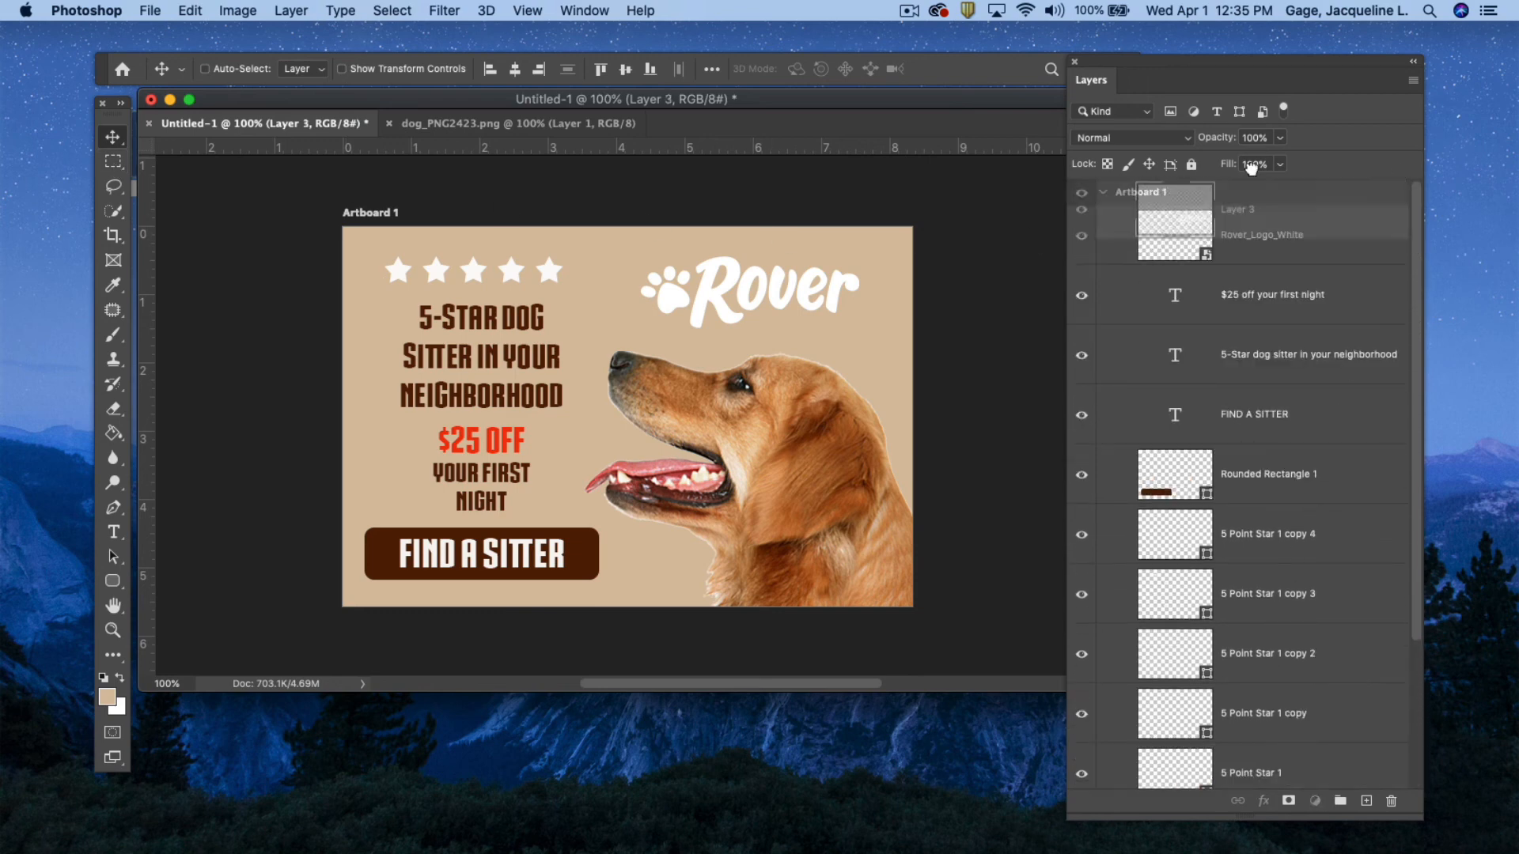
left_click_drag(1251, 165, 1258, 198)
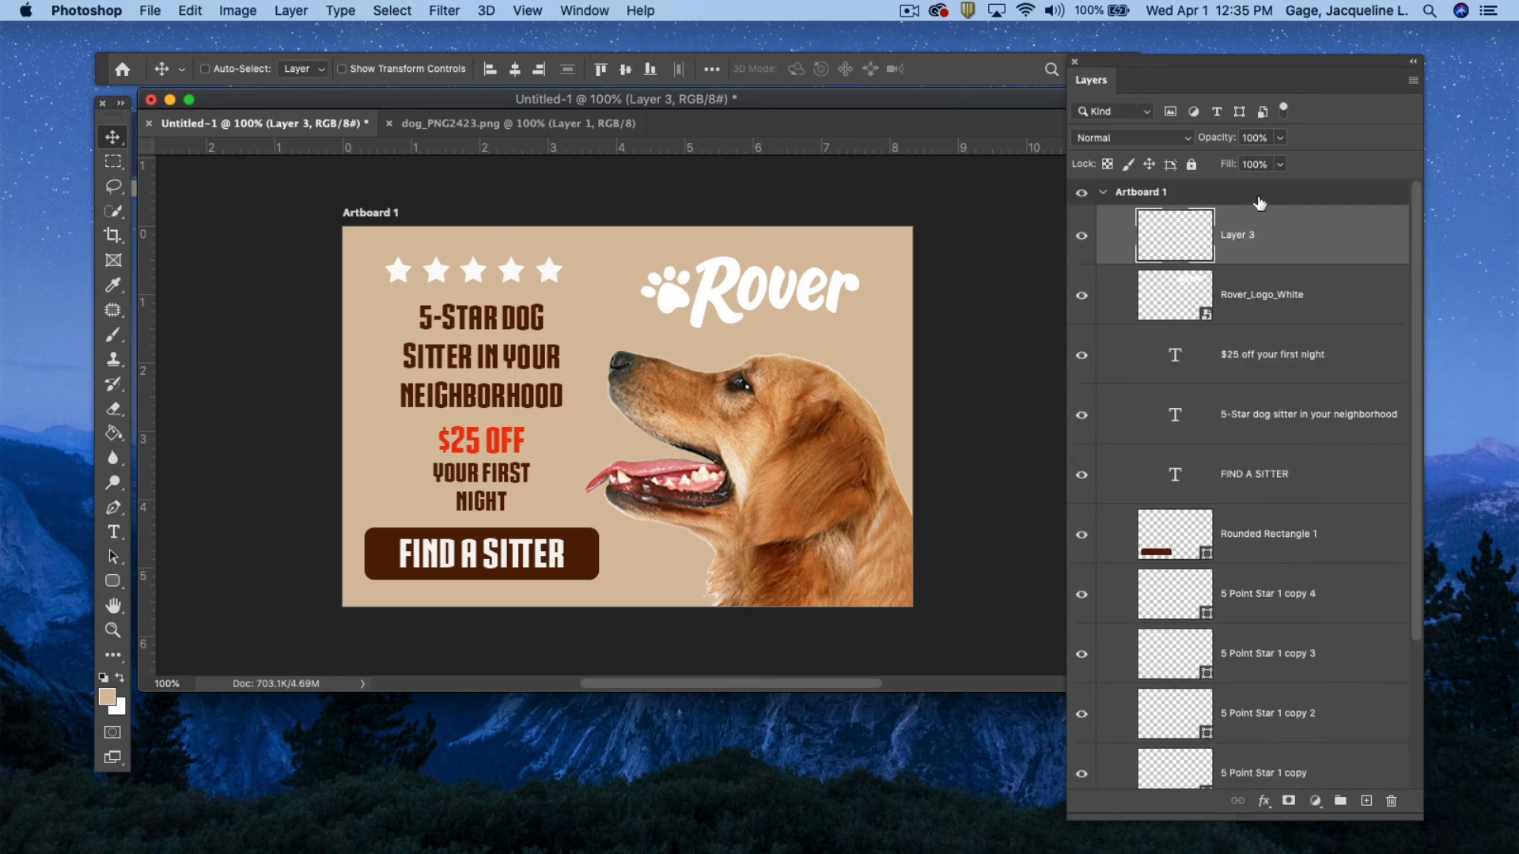
- Add a 5 px inside stroke in the button's dark brown (541f03) around the whole artboard on the new layer, and deselect
key("m")
left_click_drag(341, 227, 942, 620)
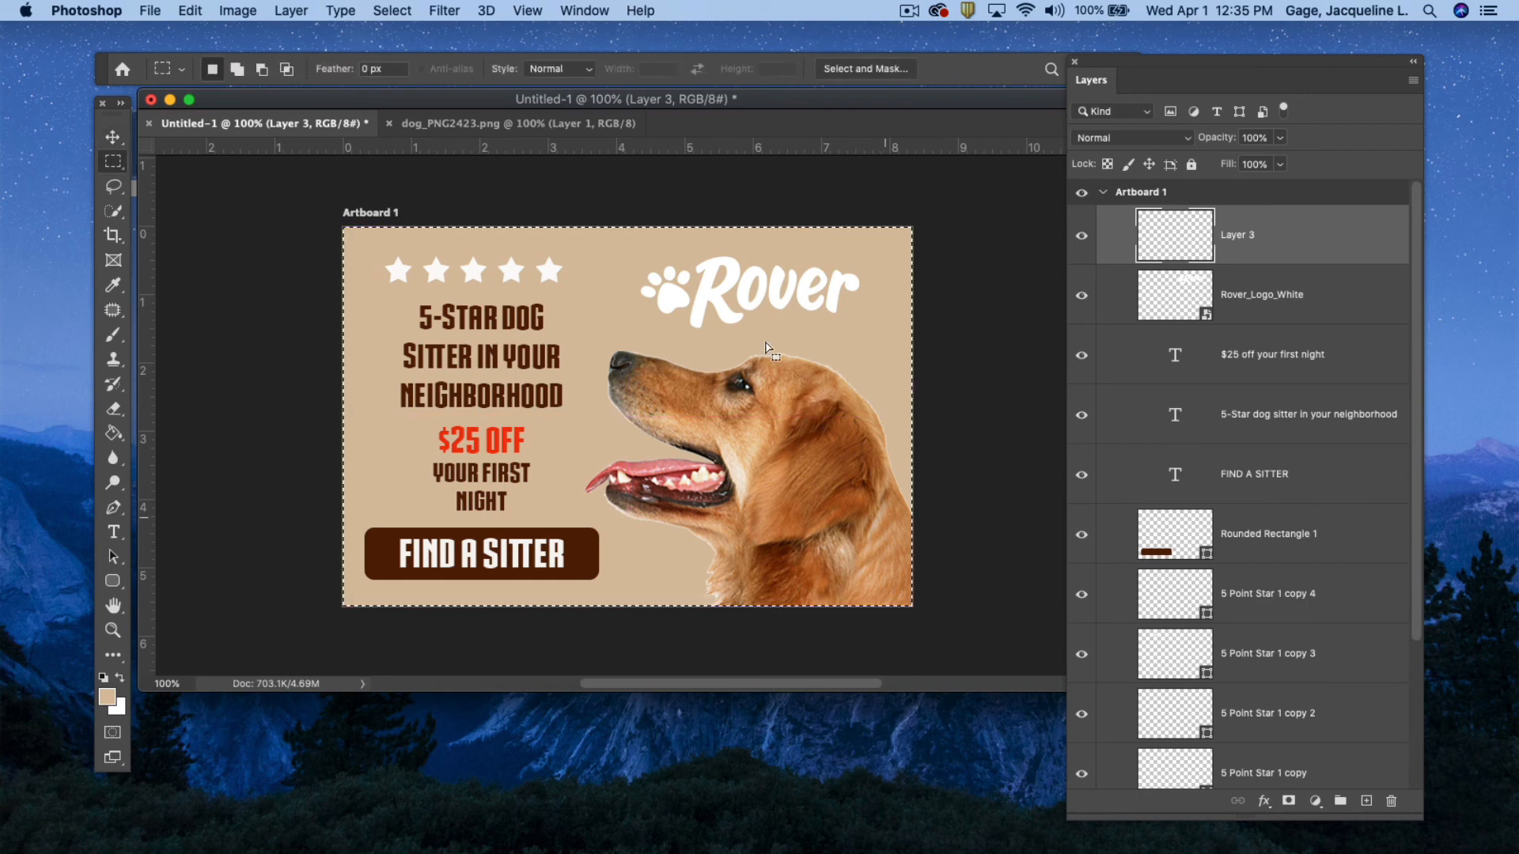
left_click(191, 11)
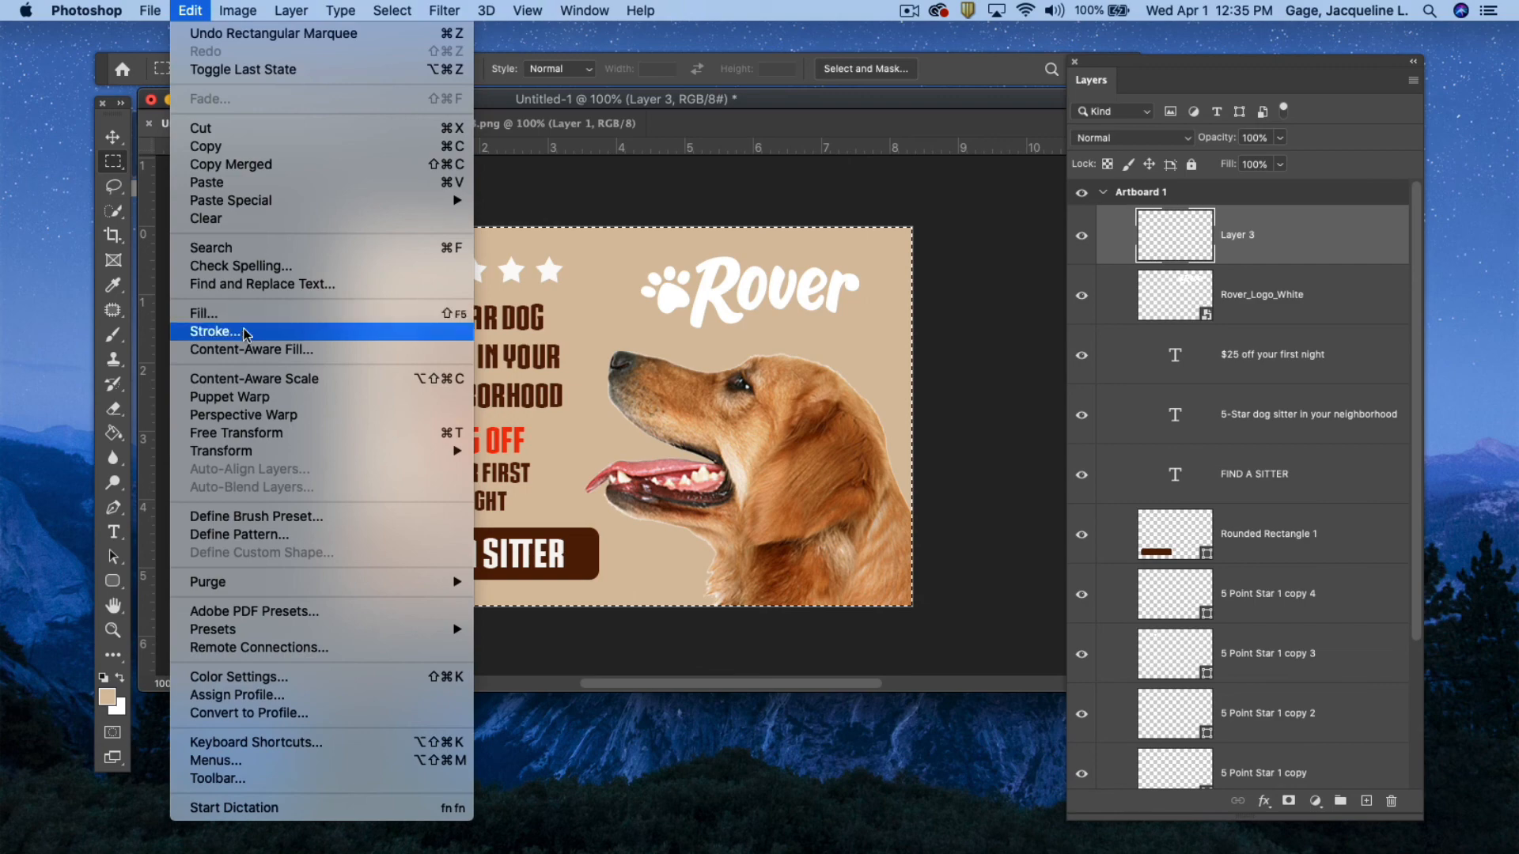
key("Escape")
key("i")
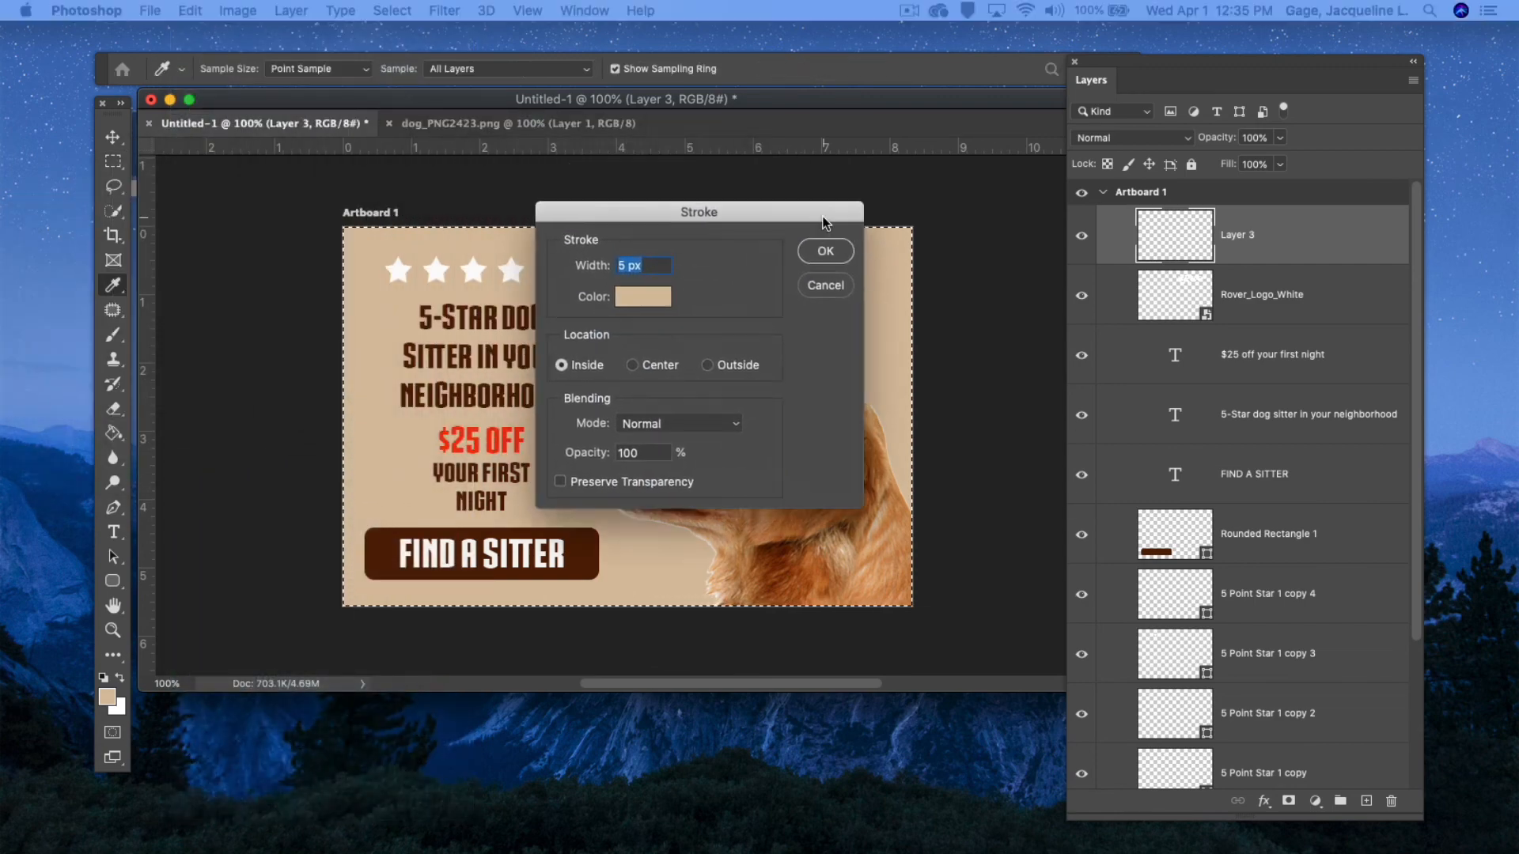
left_click(662, 305)
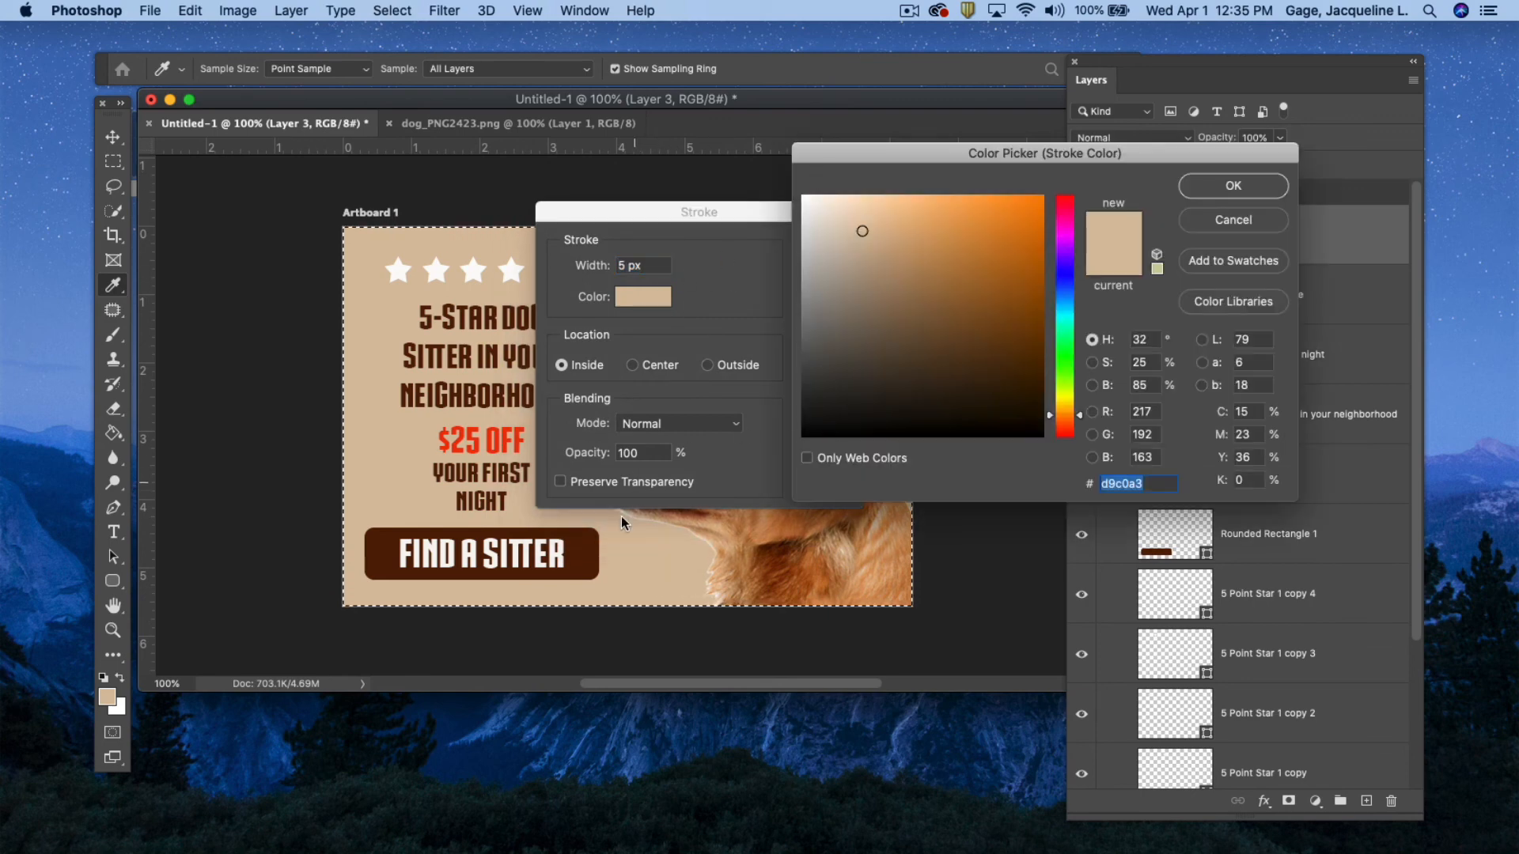
left_click(590, 542)
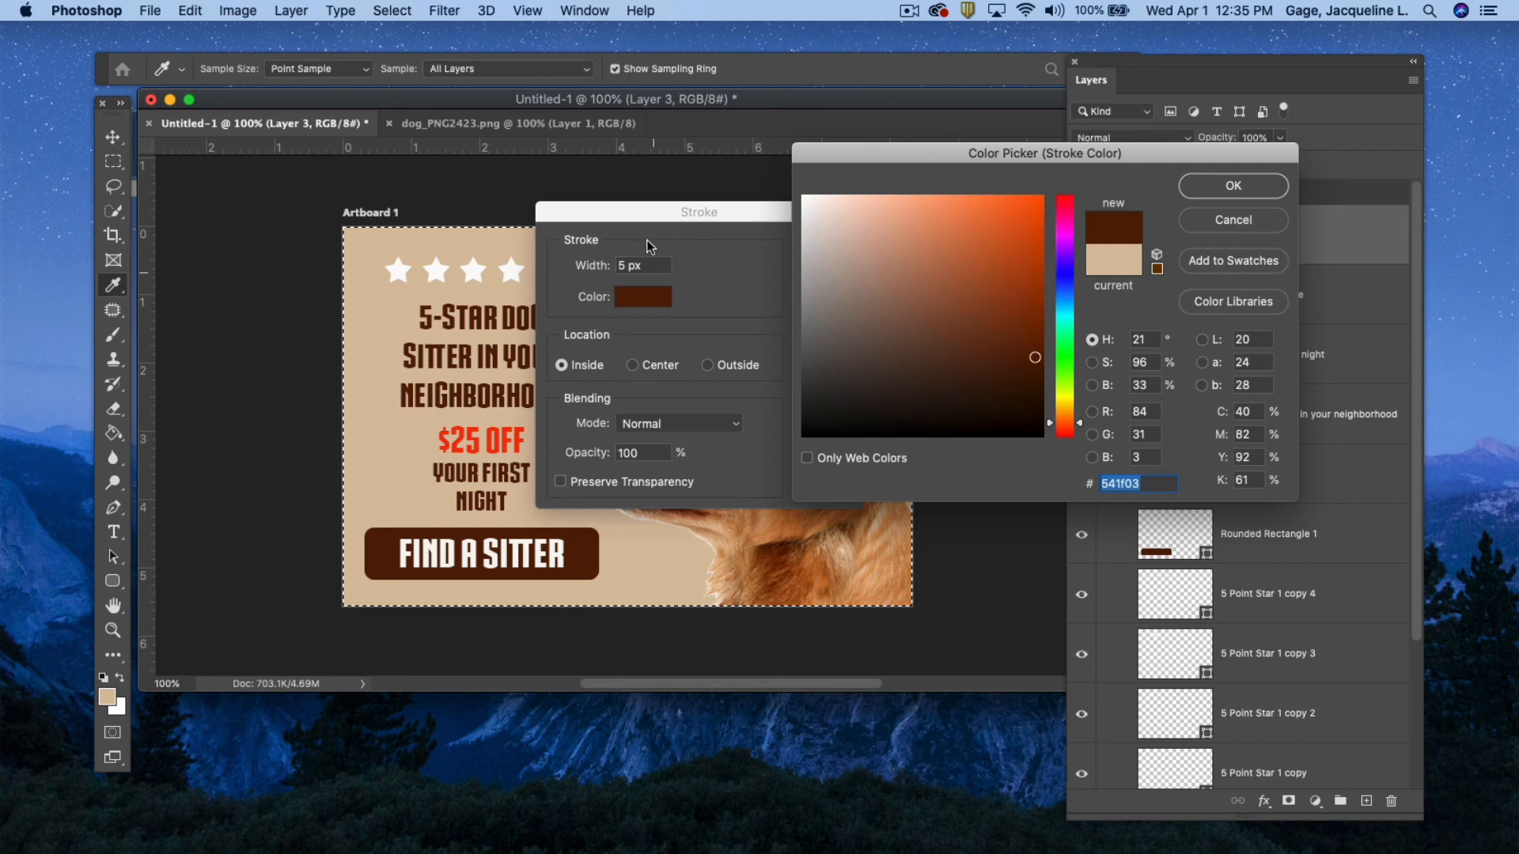
left_click(1197, 189)
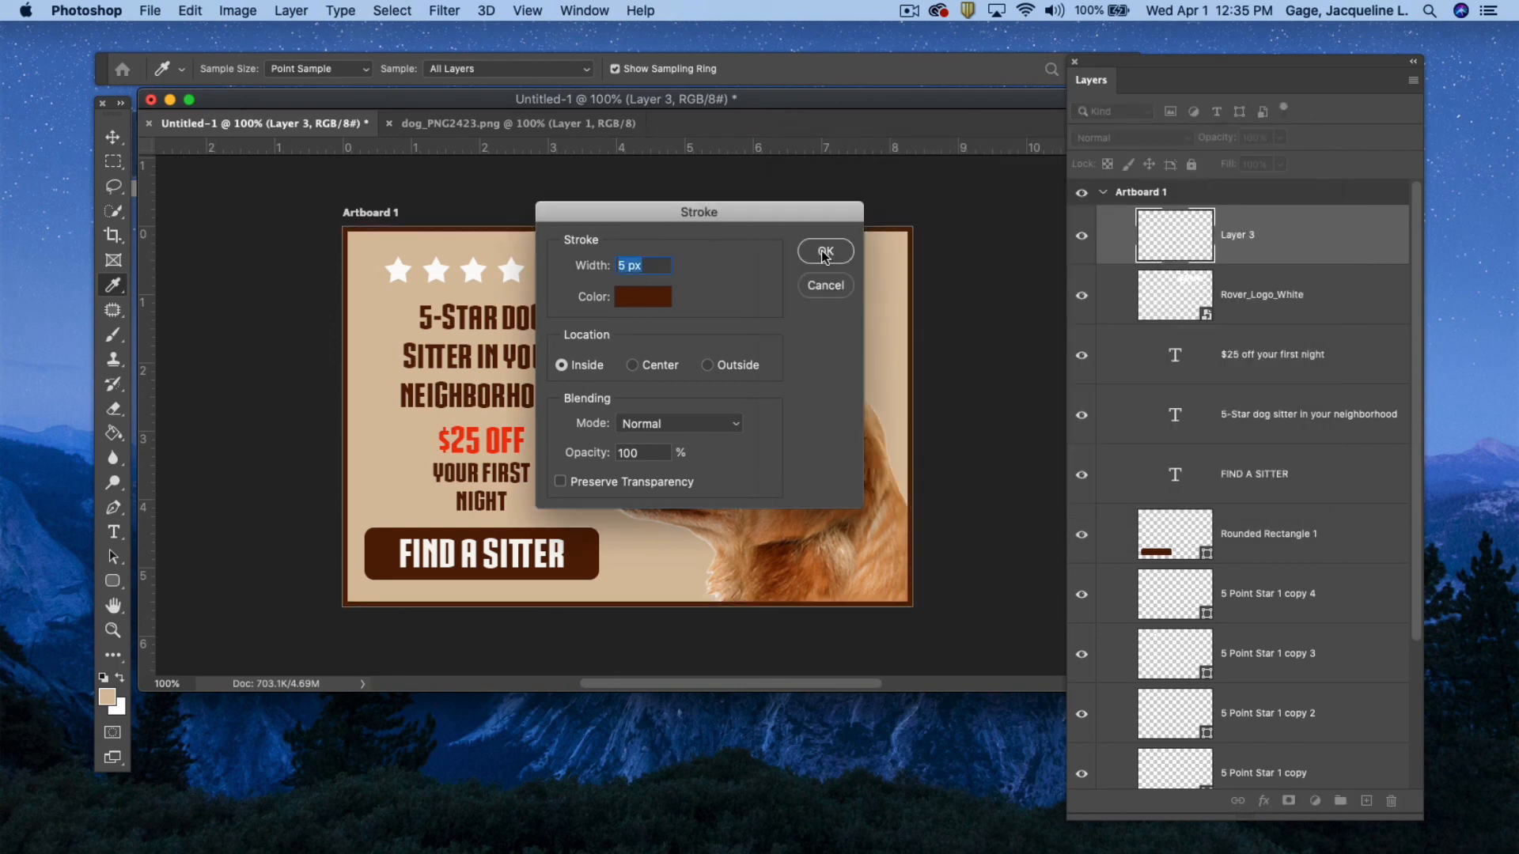
left_click(823, 252)
key("m")
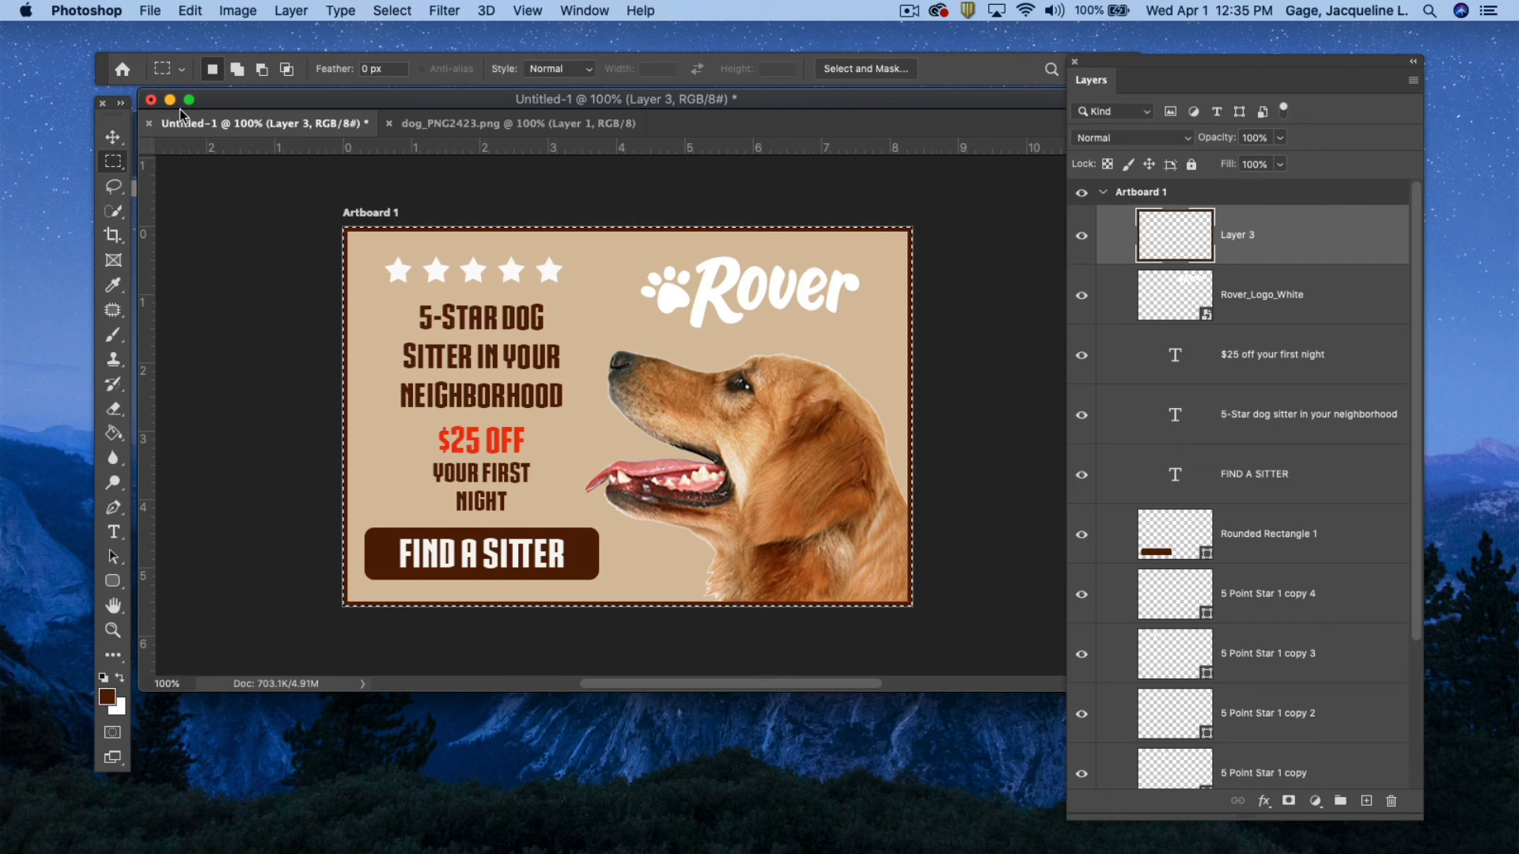
left_click(392, 11)
left_click(406, 52)
- Export the artboard as a 600 by 400 px JPG at 100% quality, saved to the Desktop as webadjpg.jpg
left_click(150, 11)
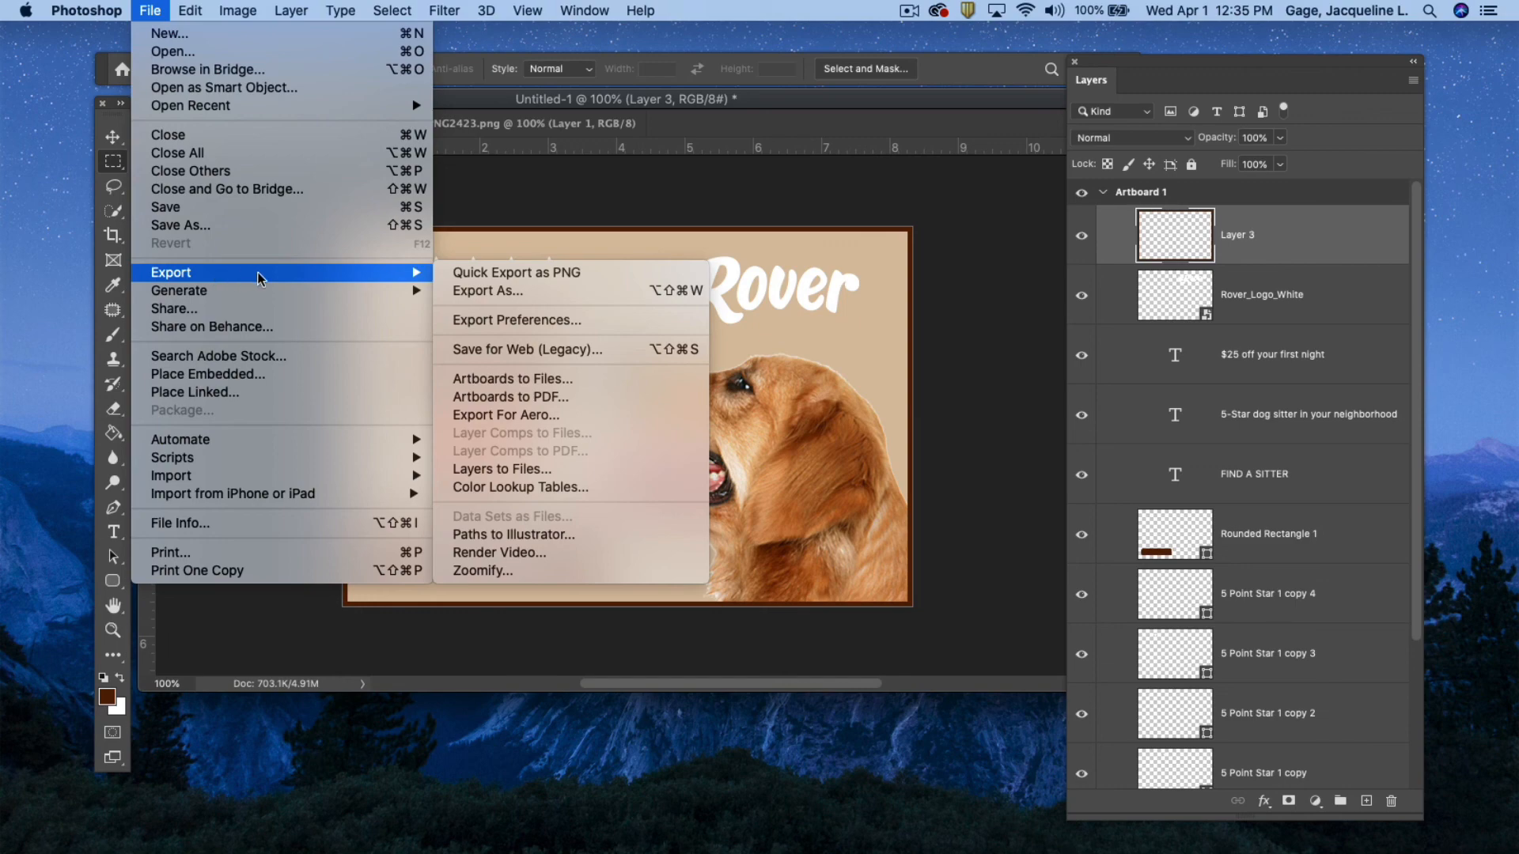
left_click(510, 293)
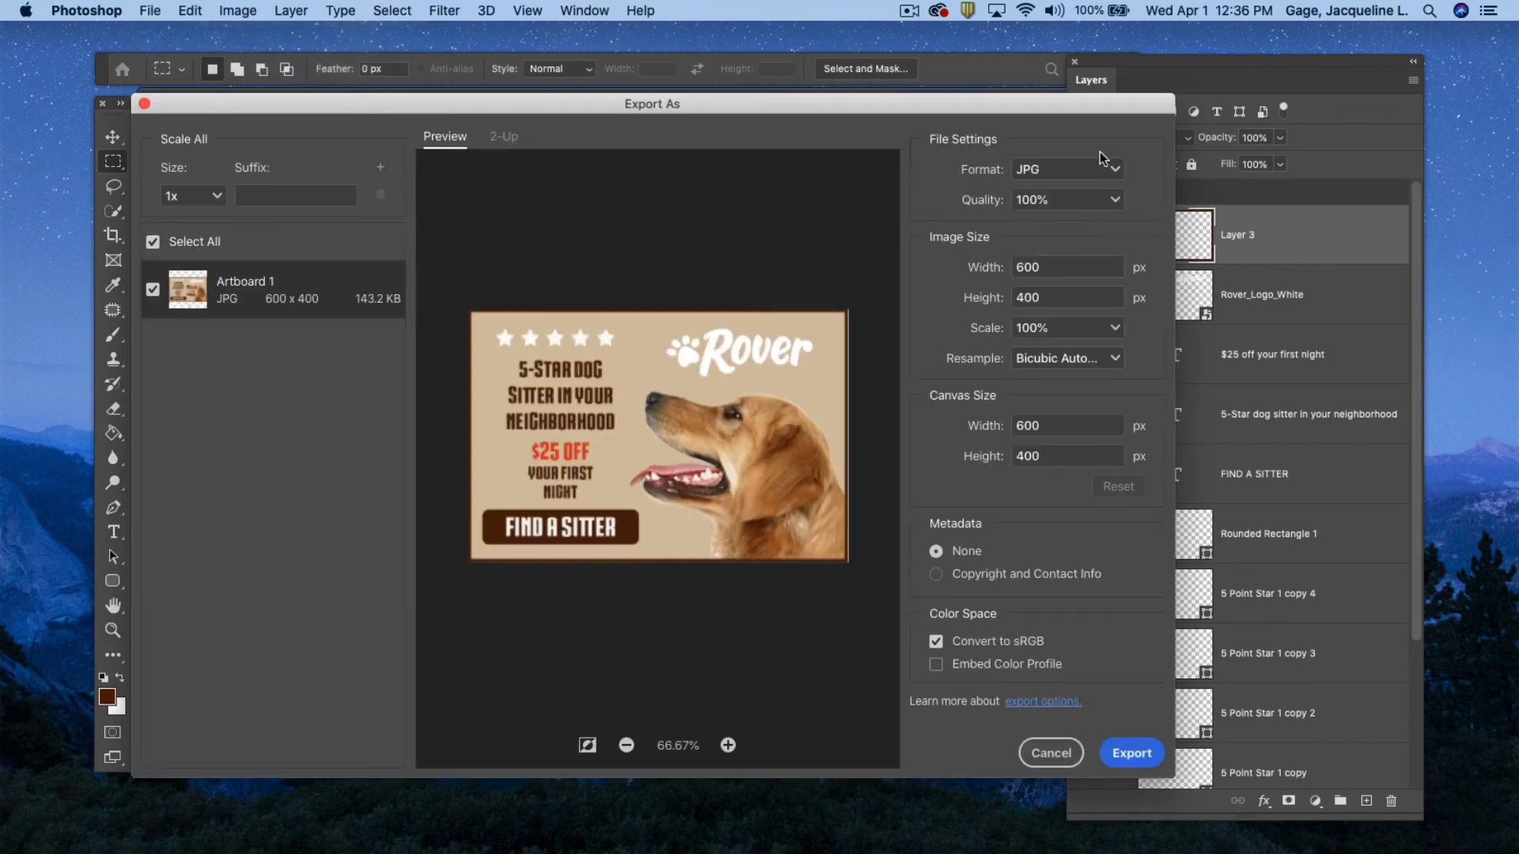
left_click(1131, 754)
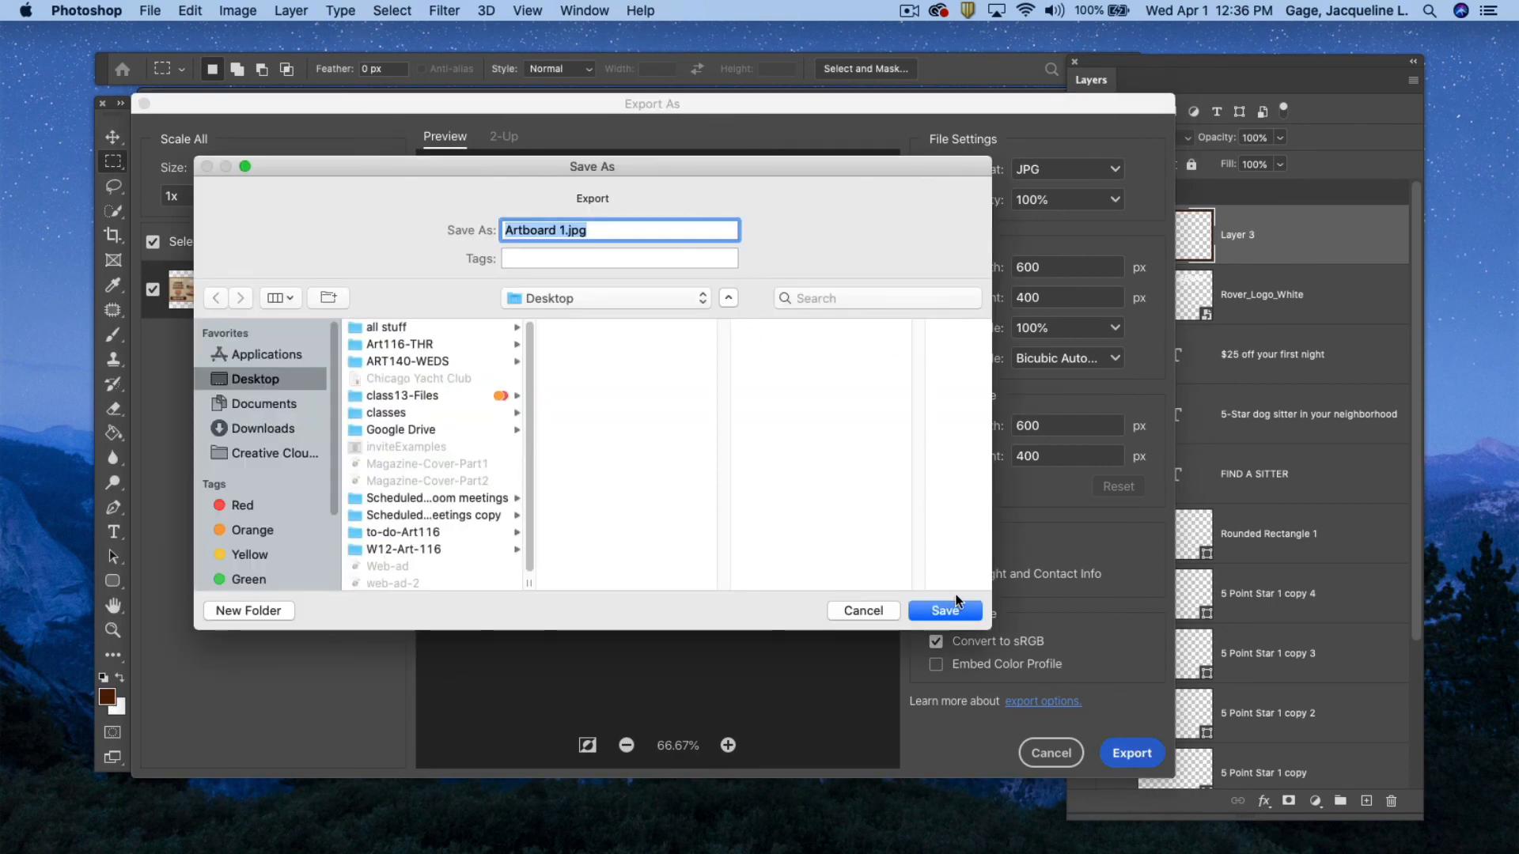
left_click_drag(565, 230, 456, 224)
type("web")
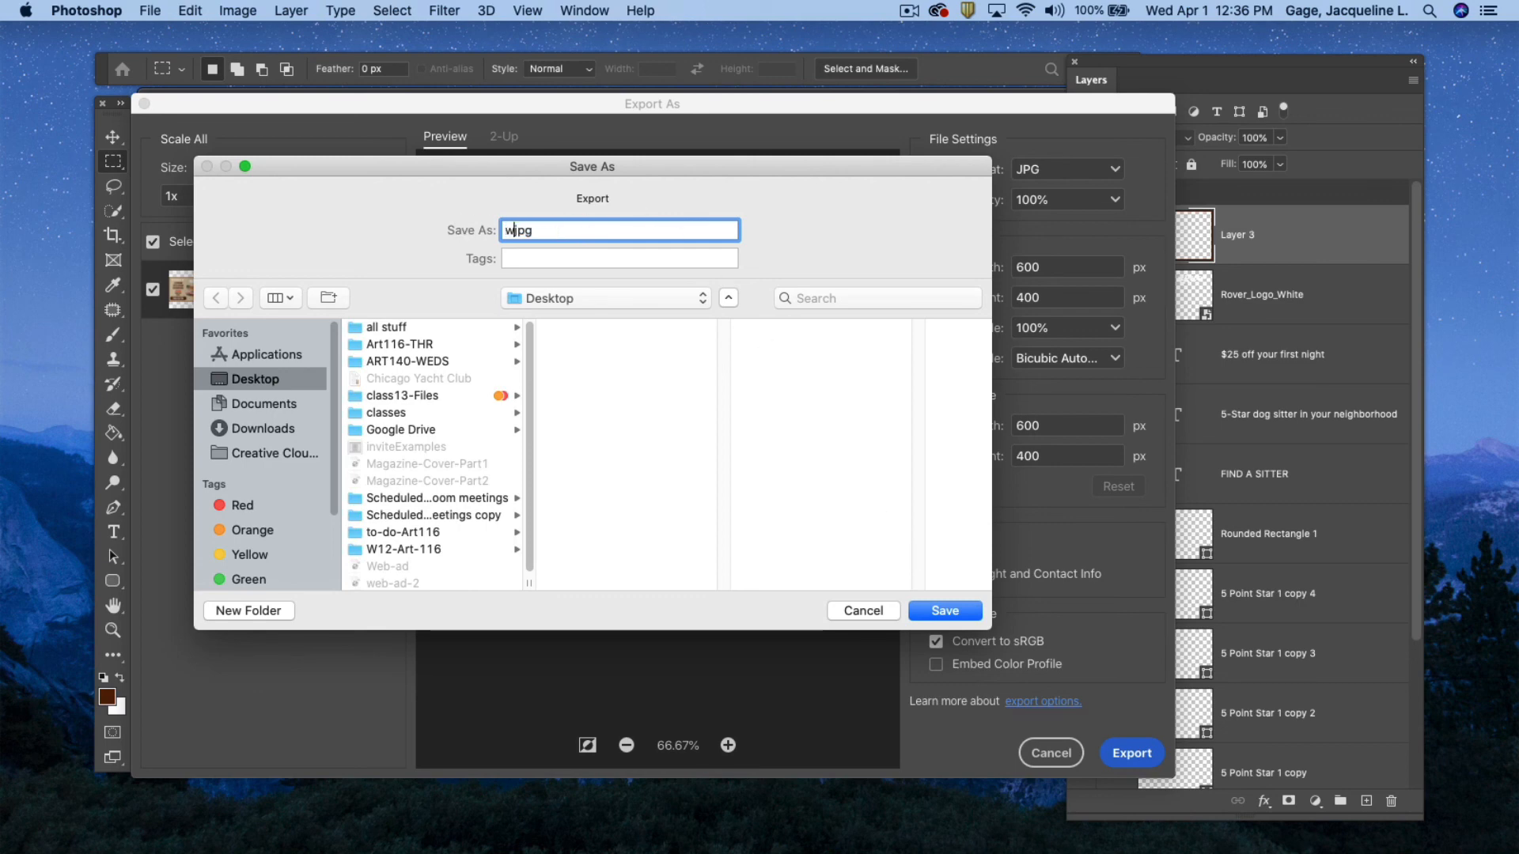
type("ad")
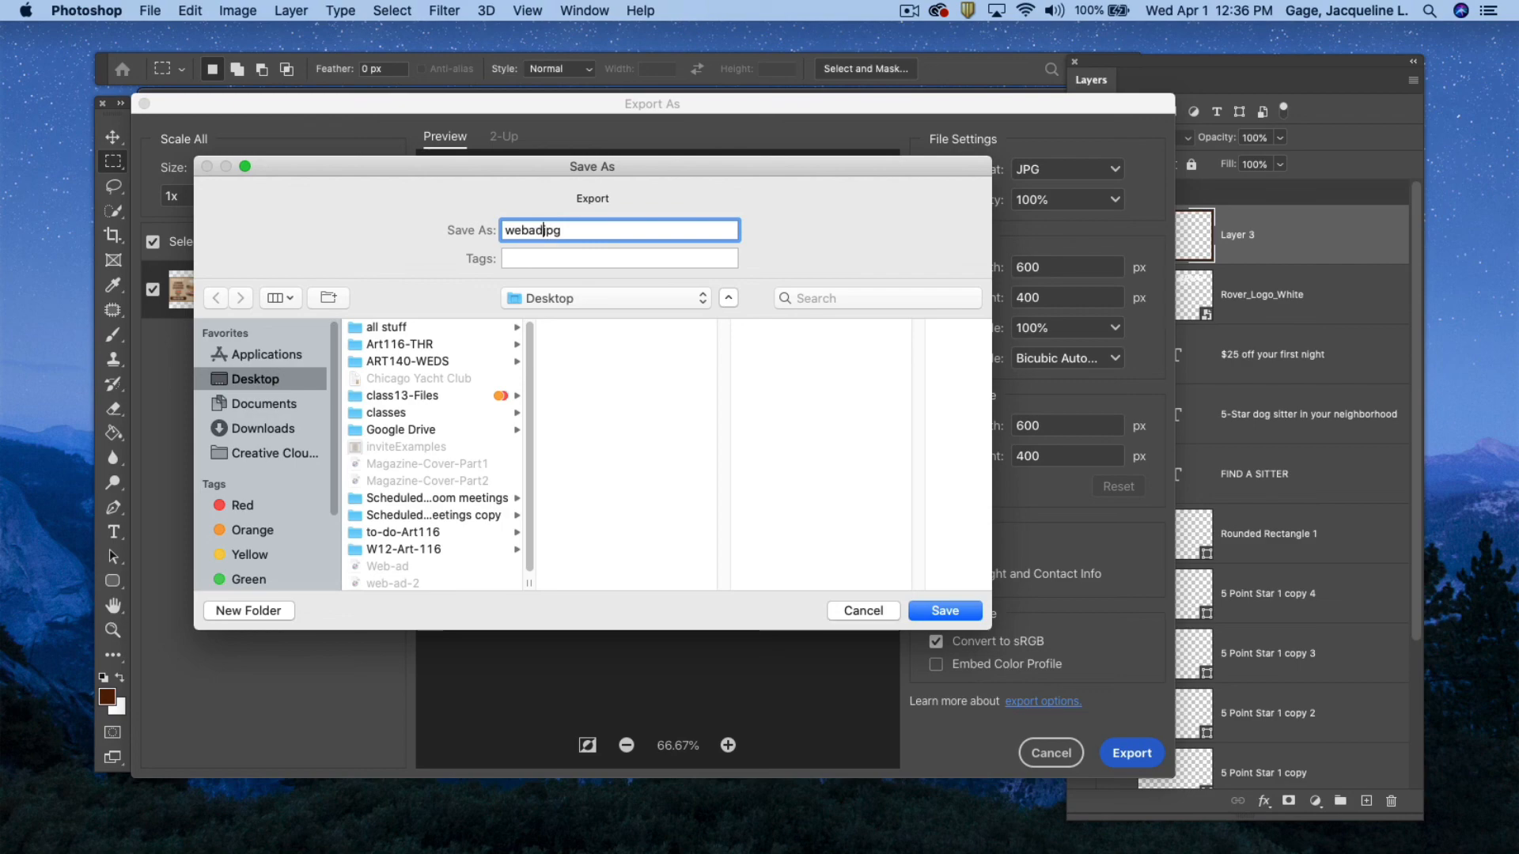
left_click(958, 611)
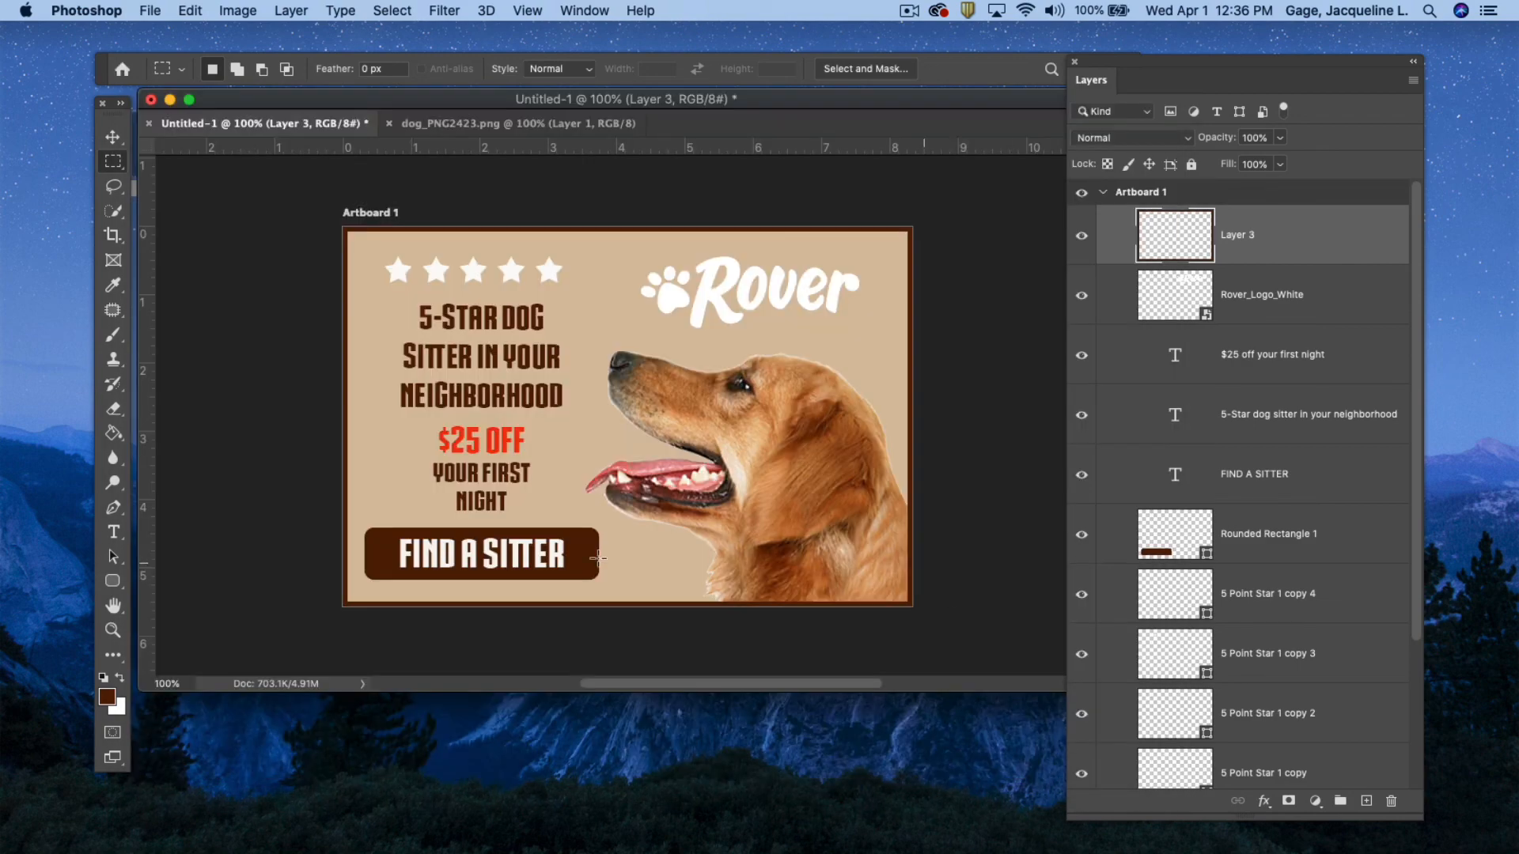
- Switch to Safari, open the exported webadjpg.jpg from the Desktop to check it, and close the browser window to return to Photoshop
mouse_move(572, 847)
left_click(473, 832)
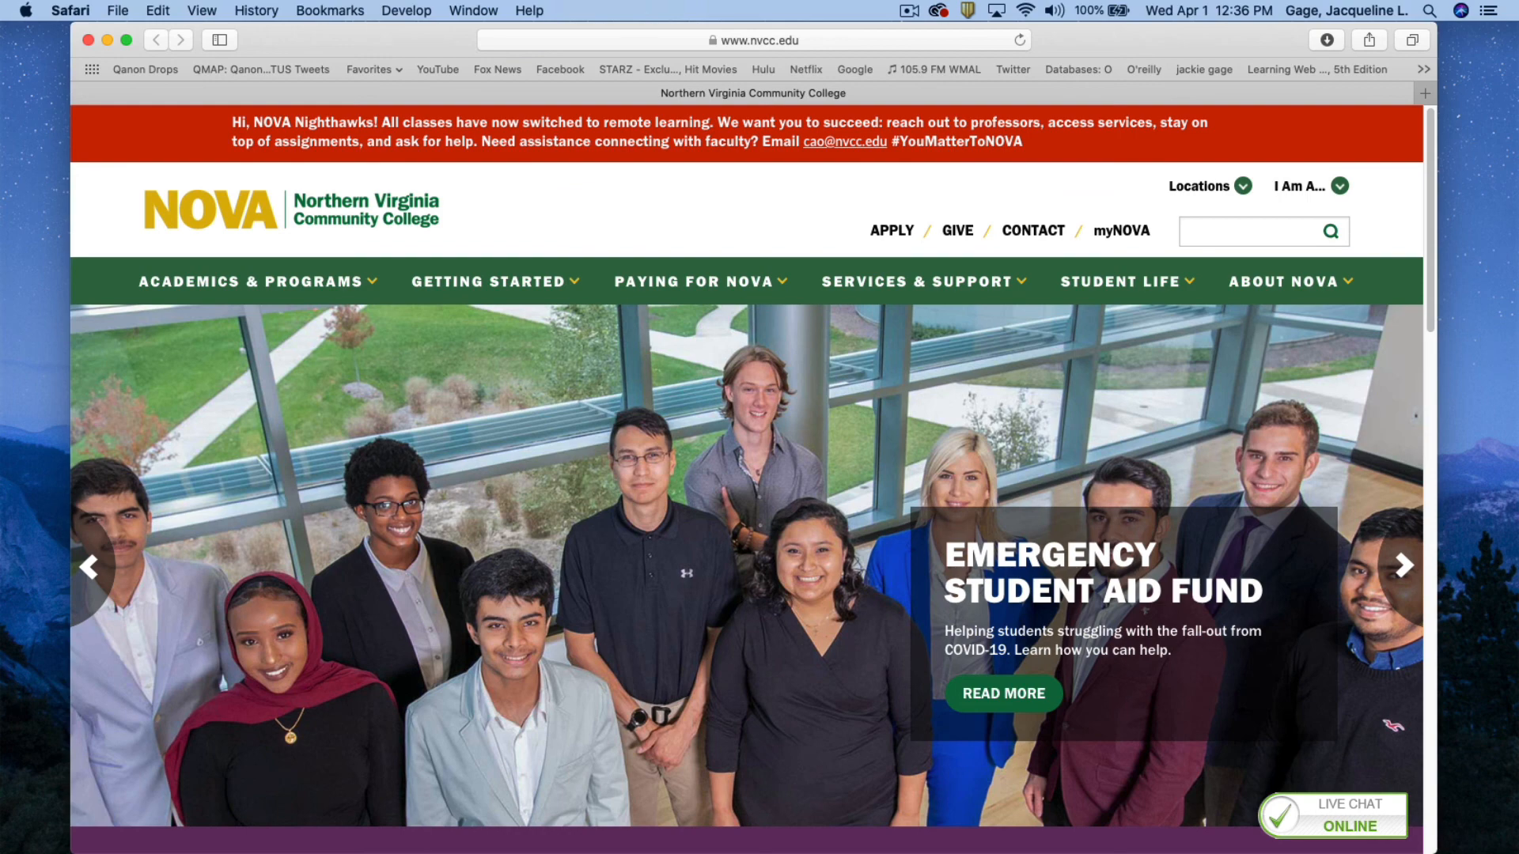
left_click_drag(243, 318, 554, 36)
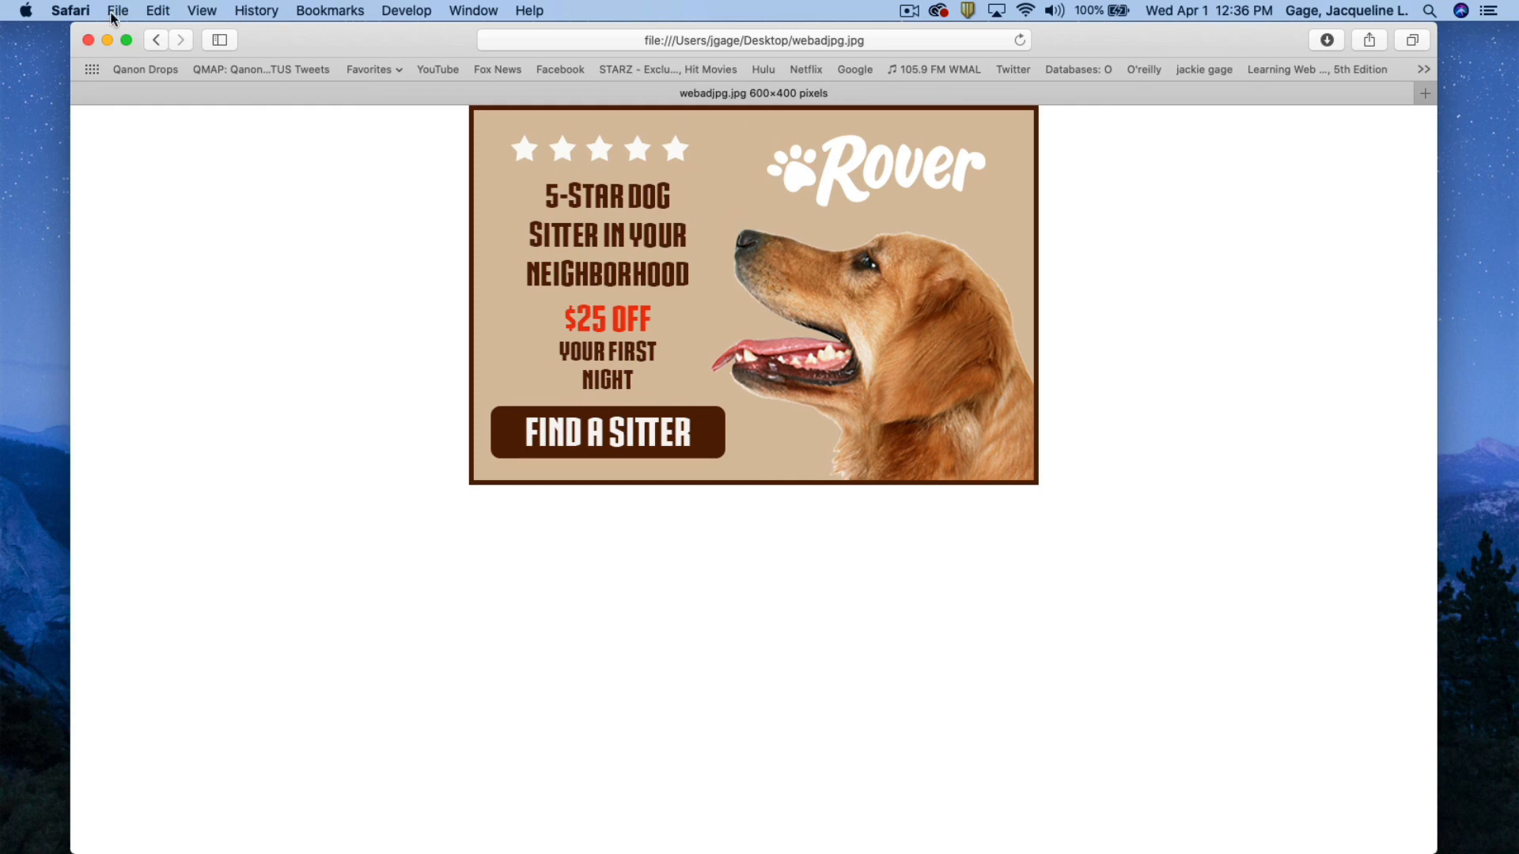
left_click(88, 39)
left_click(465, 289)
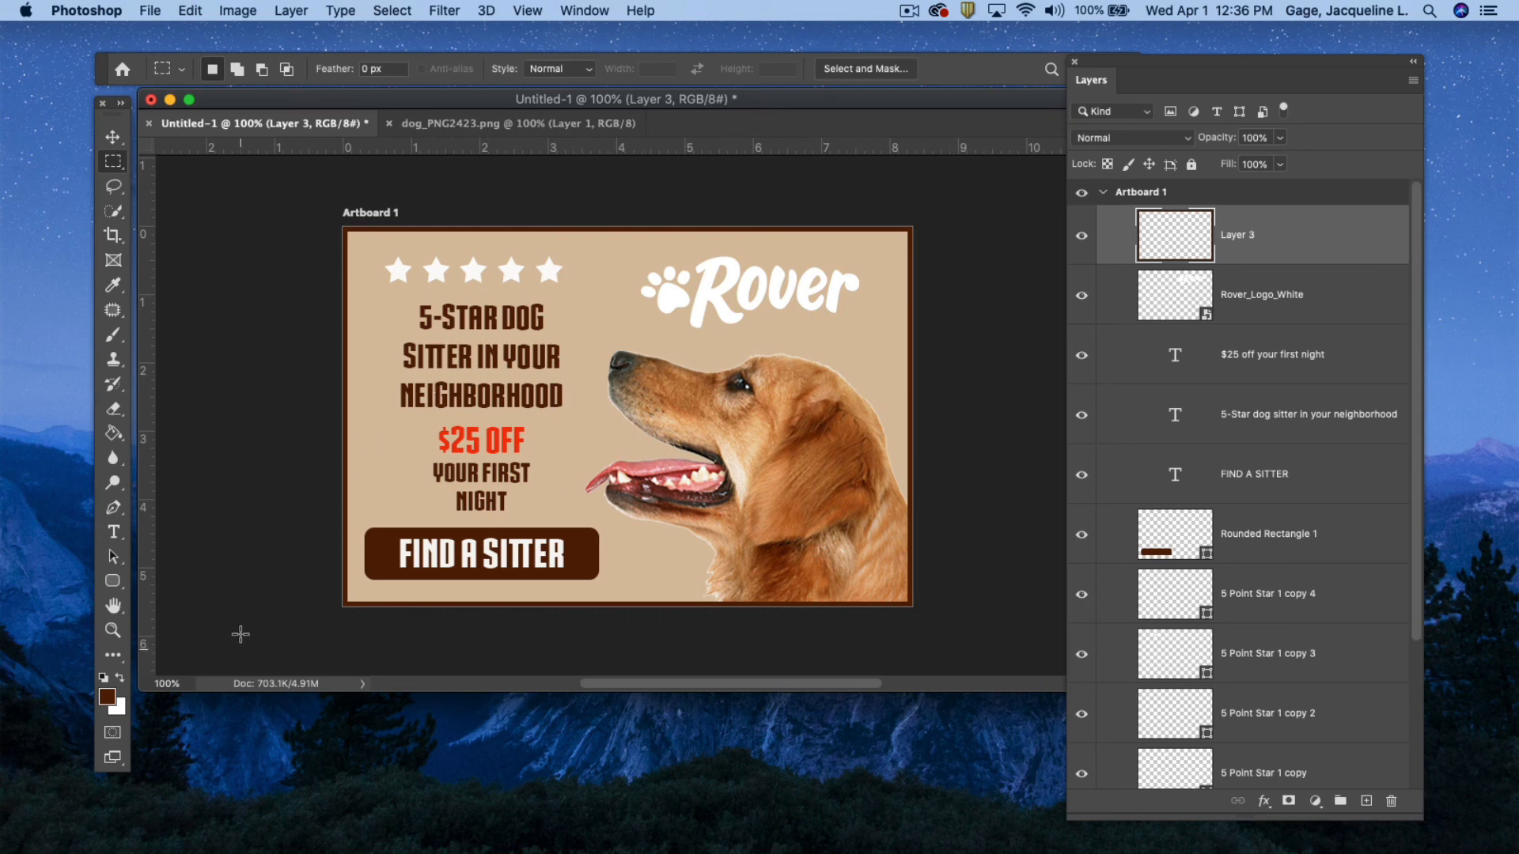
- Enter the hex value 556778 for the foreground color in the Color Picker
left_click(108, 698)
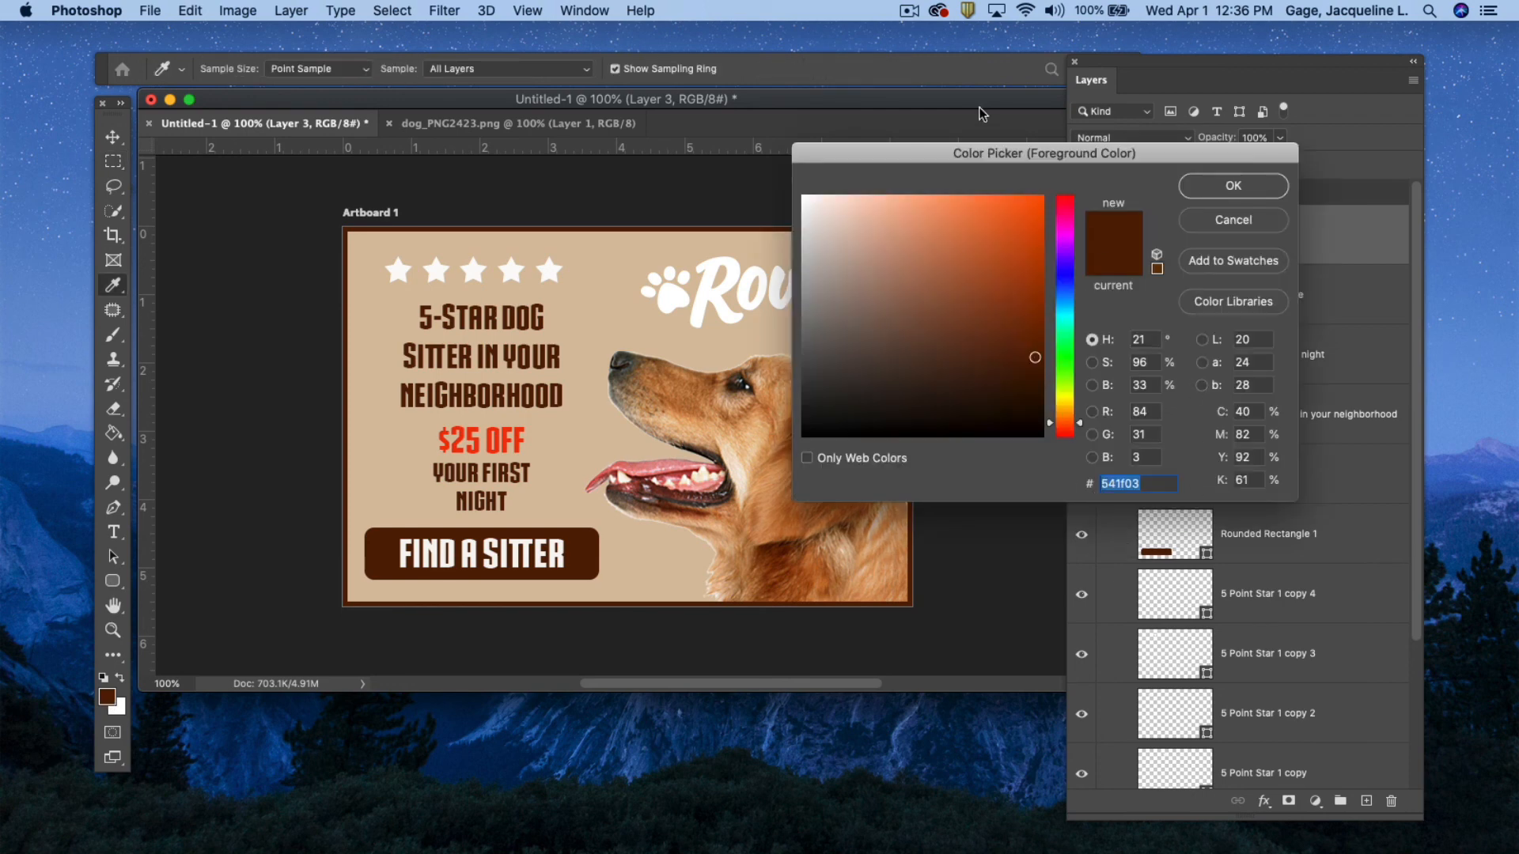
left_click_drag(975, 148, 672, 148)
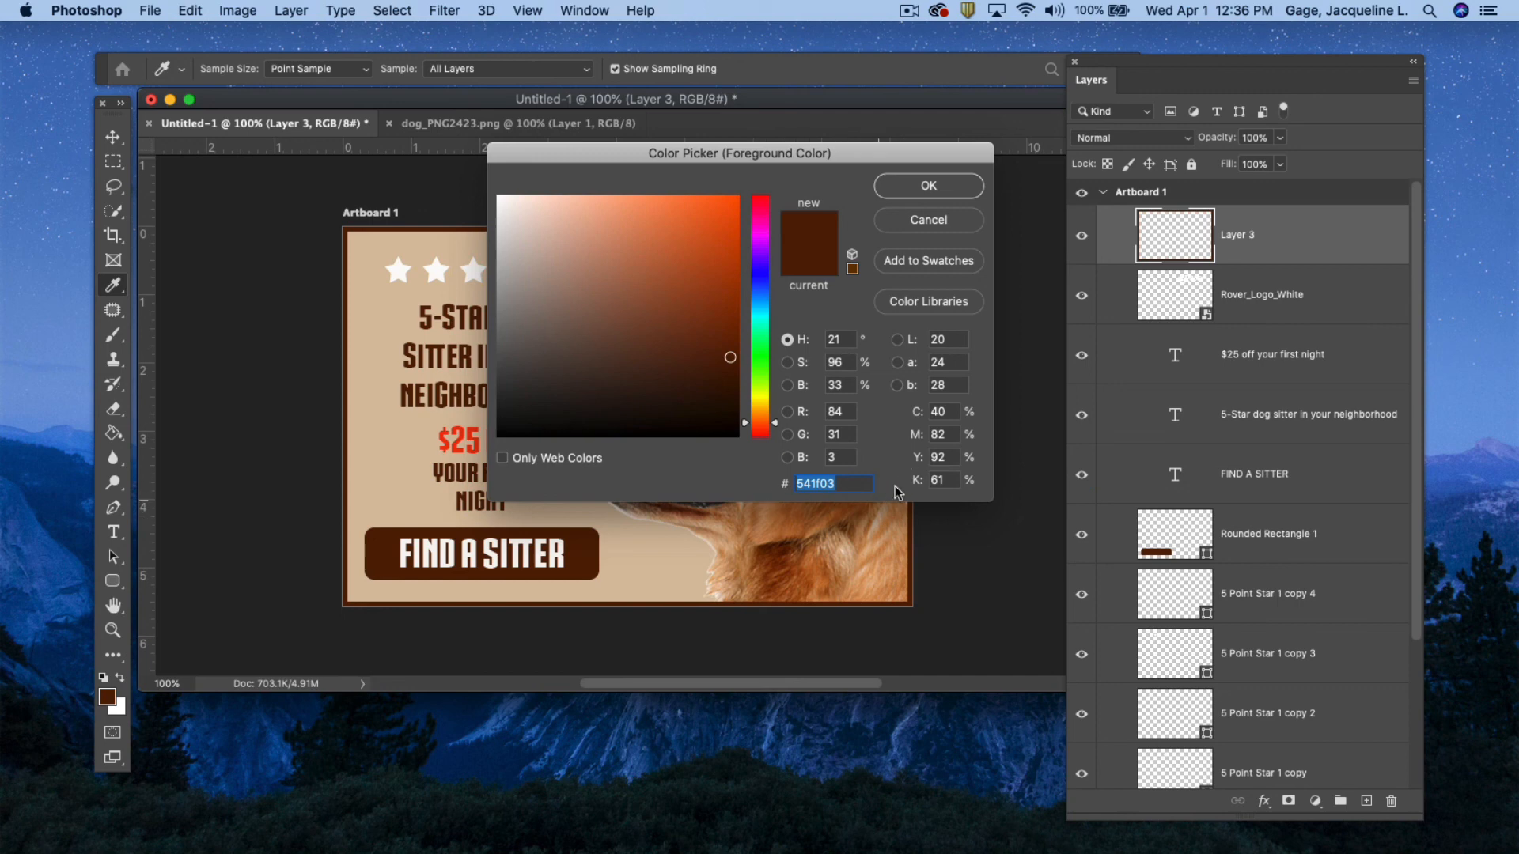
left_click_drag(848, 482, 797, 482)
type("556778")
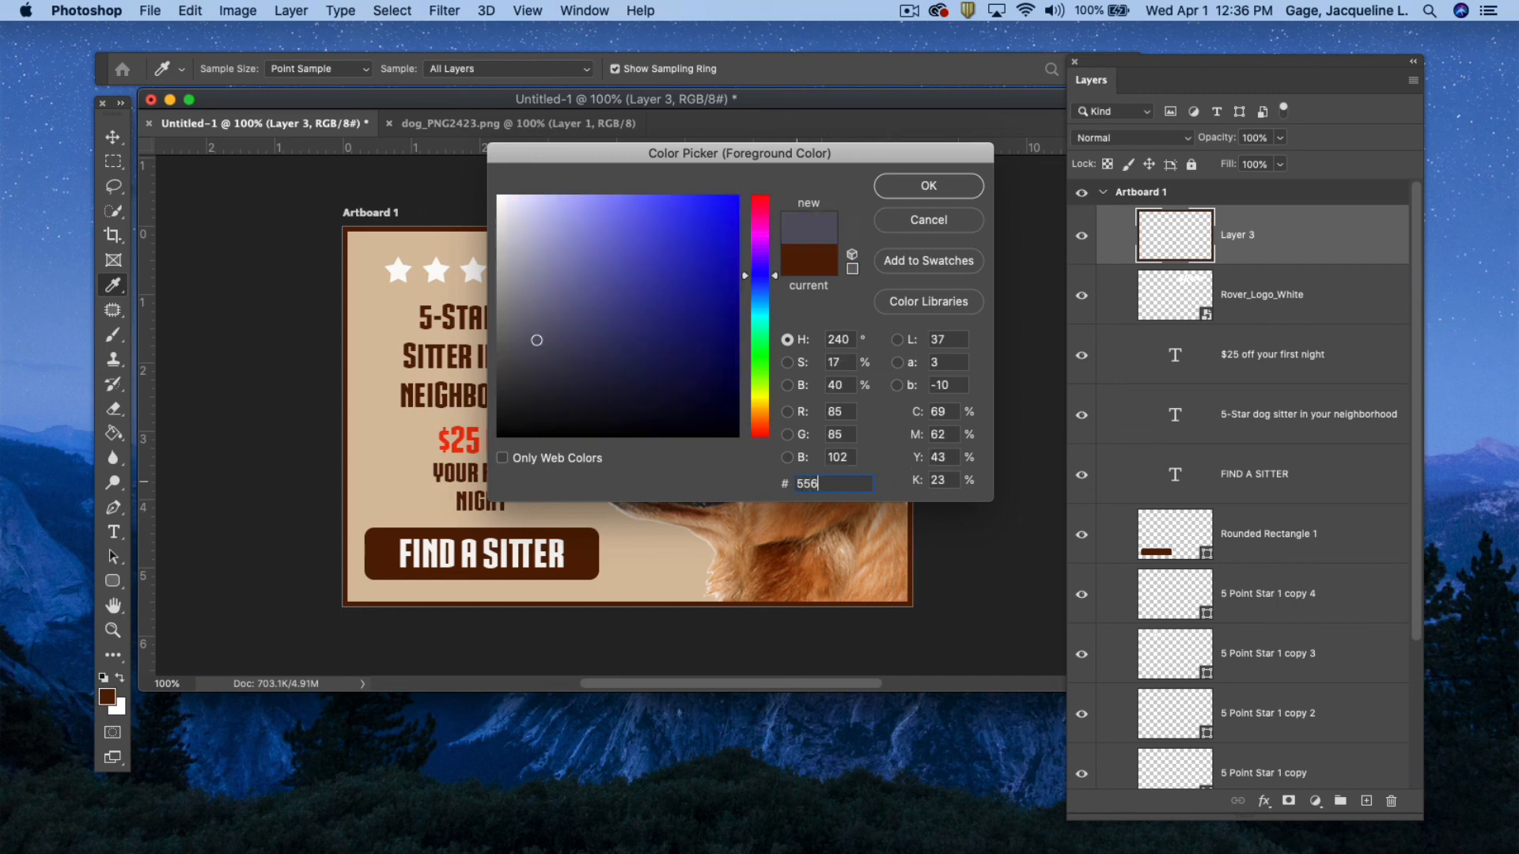